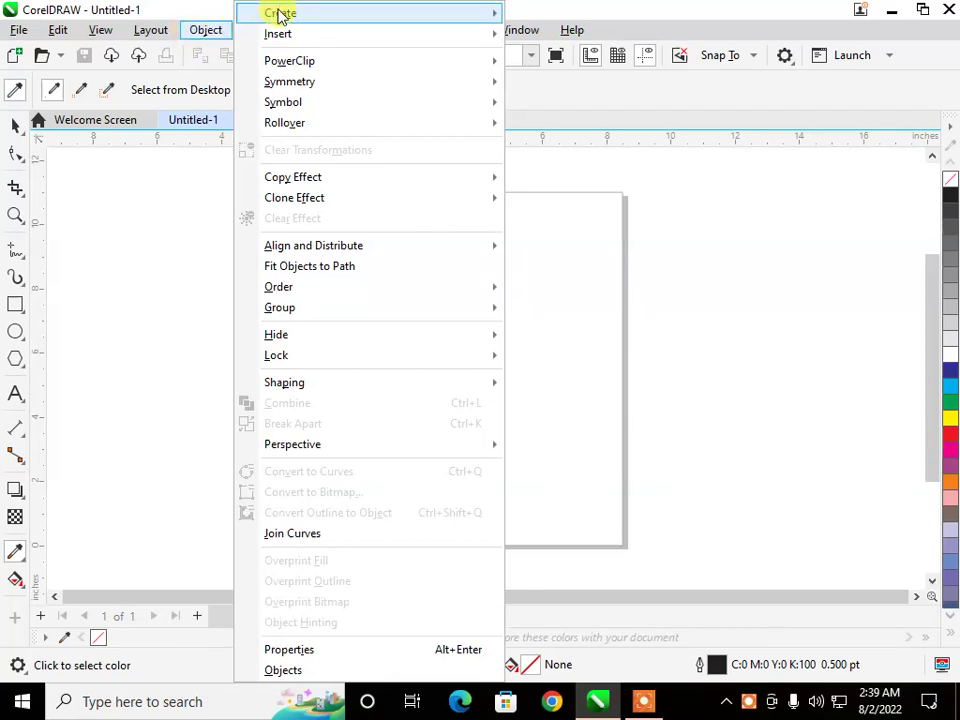
{"action": "mouse_move", "coordinate": [280, 14]}
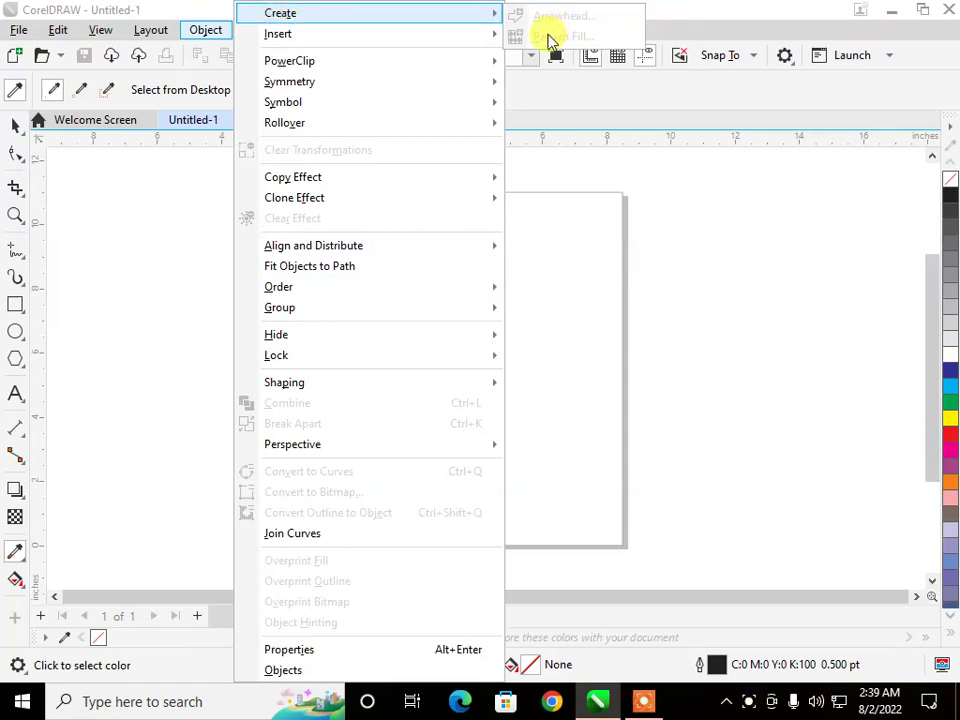
{"action": "left_click", "coordinate": [556, 366]}
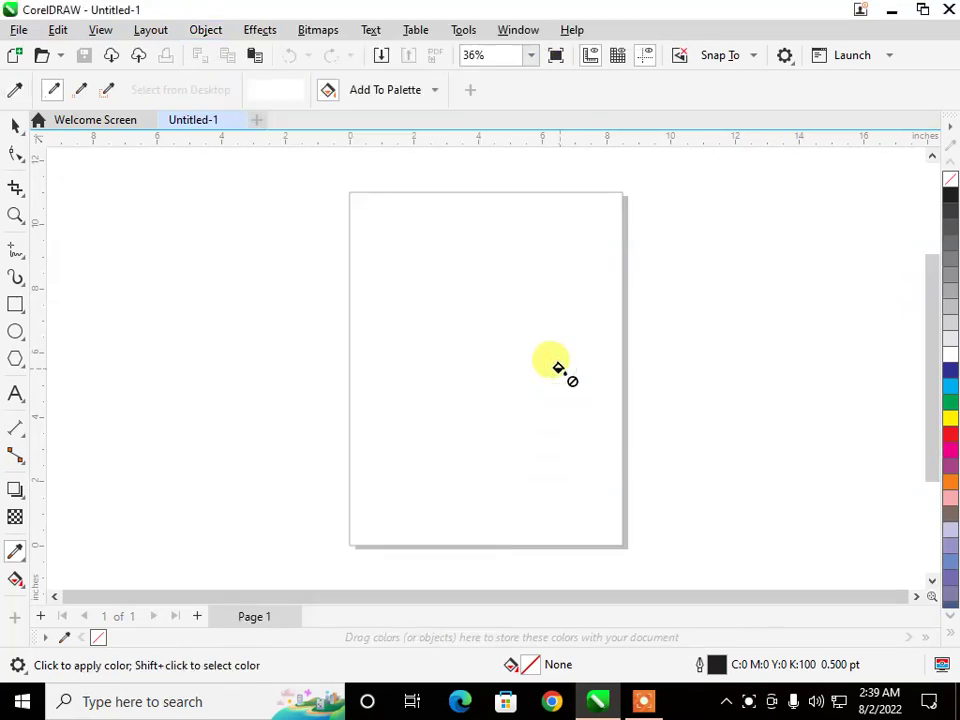
{"action": "left_click", "coordinate": [15, 125]}
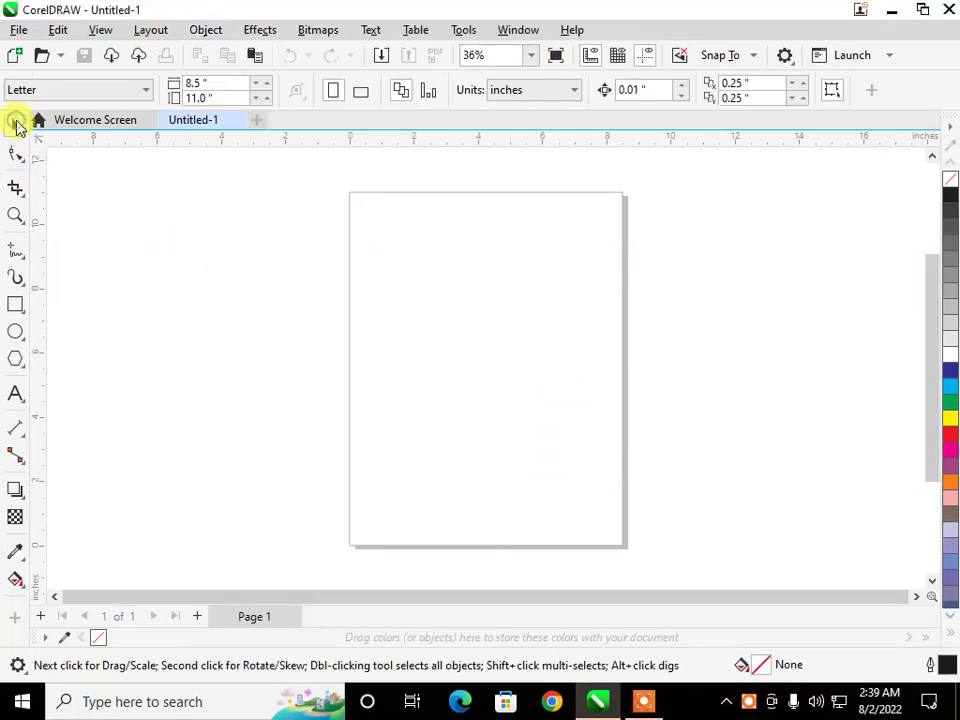
{"action": "left_click", "coordinate": [17, 362]}
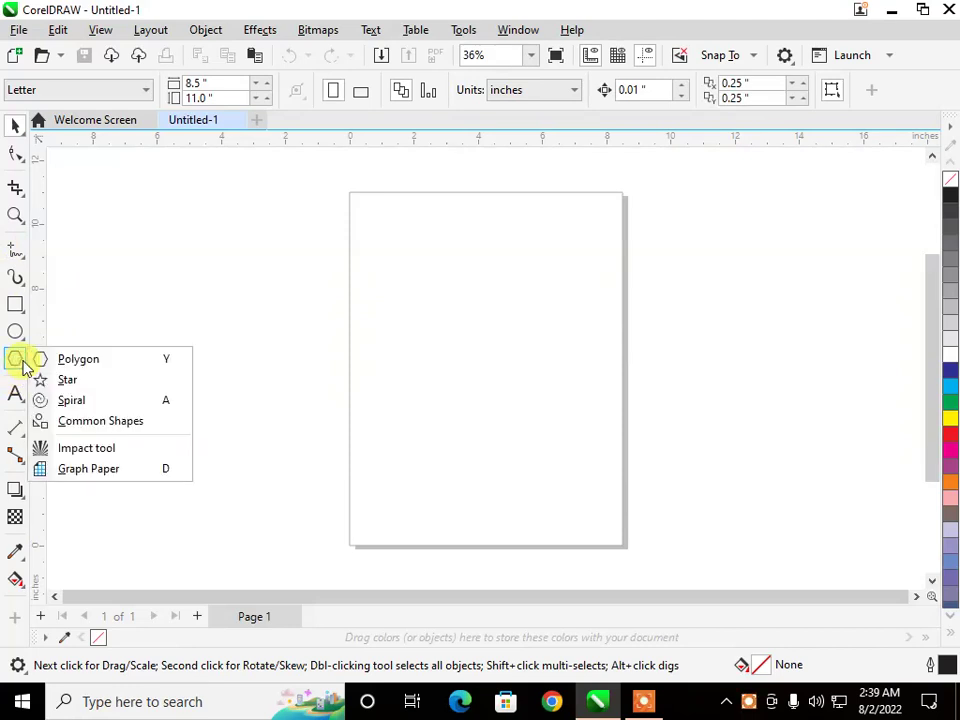
{"action": "left_click", "coordinate": [46, 424]}
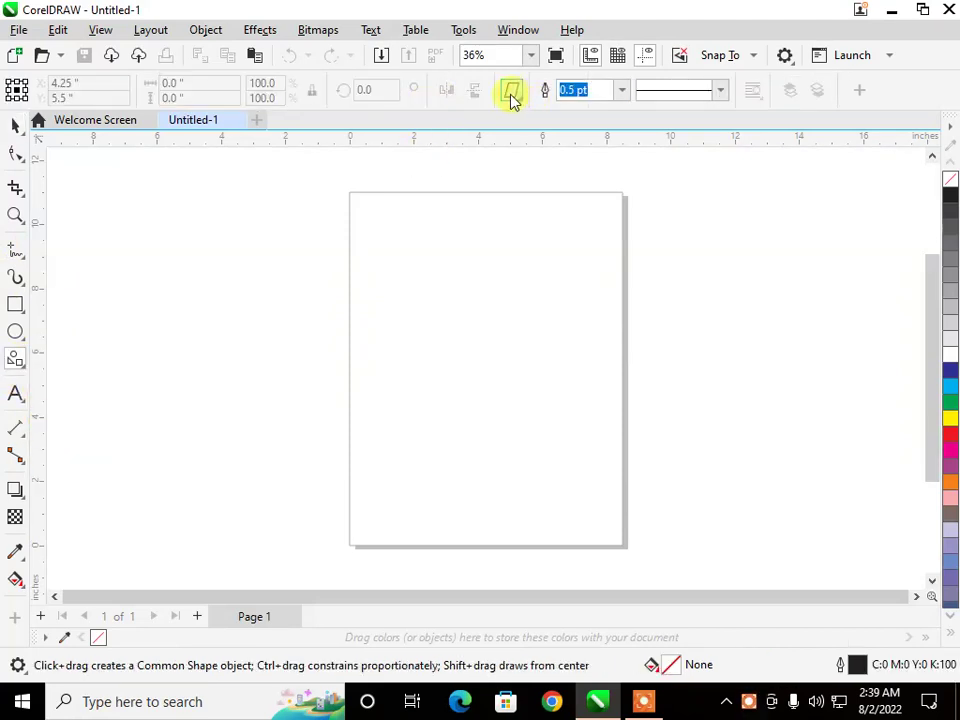
{"action": "left_click", "coordinate": [511, 94]}
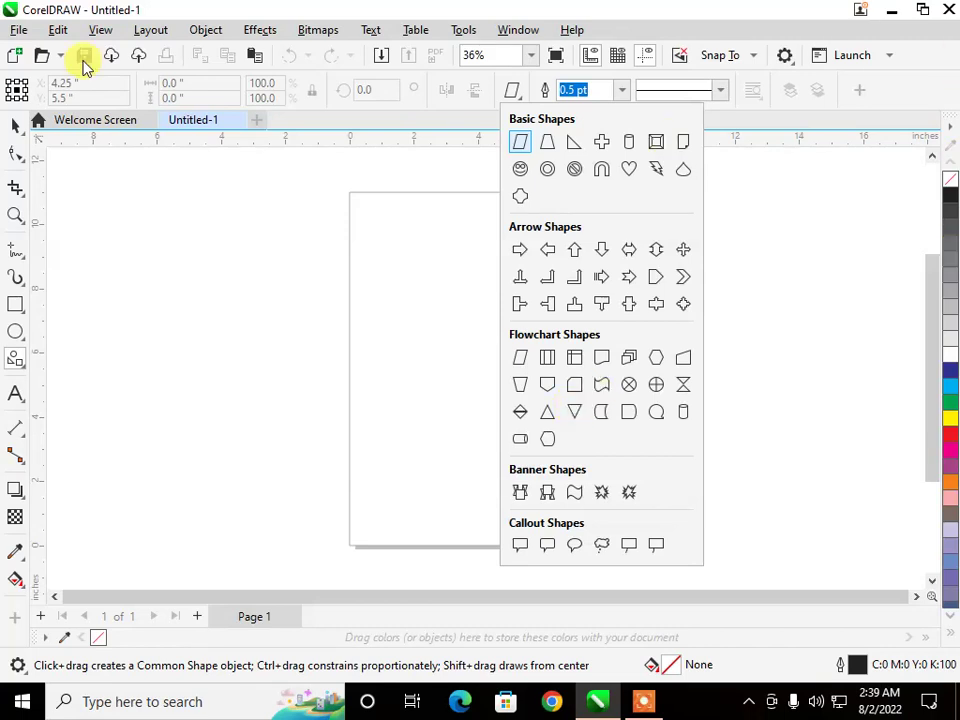
{"action": "left_click", "coordinate": [4, 320]}
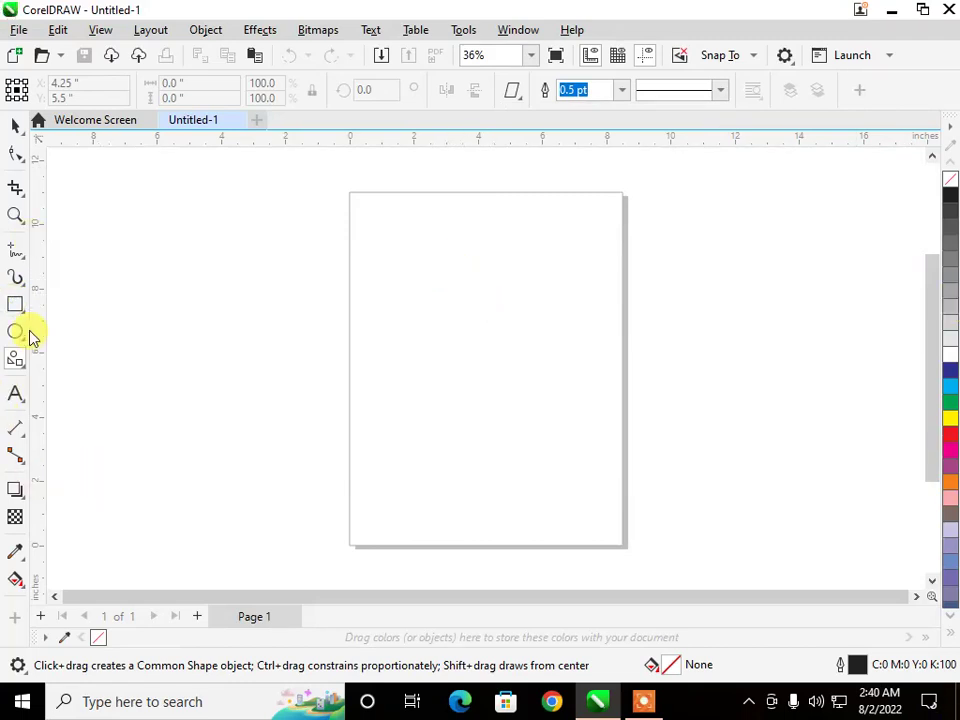
{"action": "left_click", "coordinate": [15, 362]}
Activate the Artistic Media tool for drawing a shaped stroke
{"action": "mouse_move", "coordinate": [12, 280]}
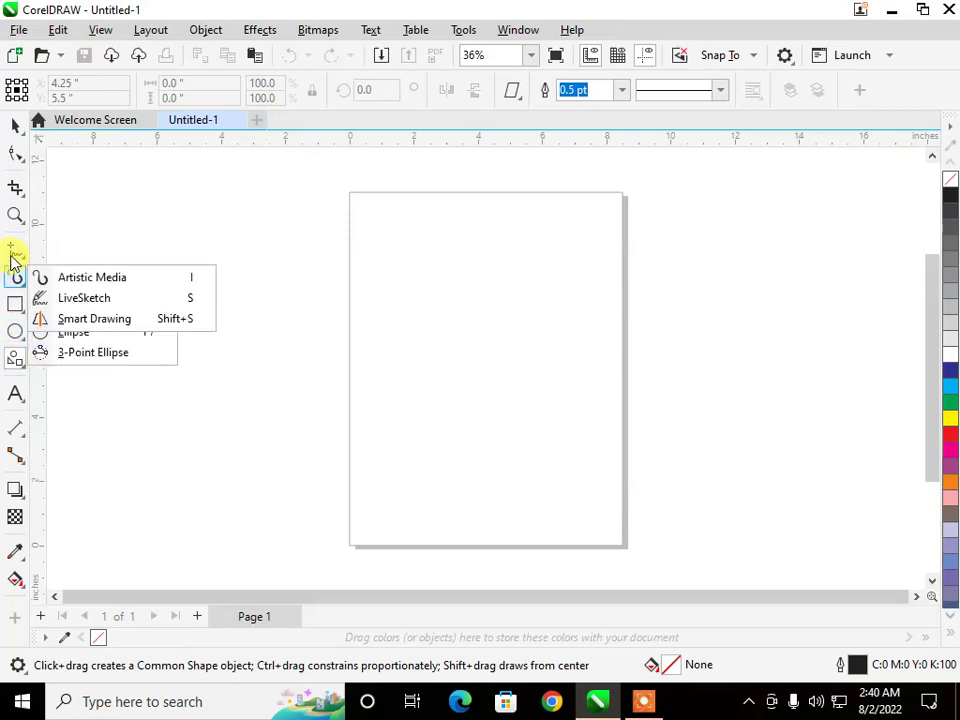
{"action": "left_click", "coordinate": [60, 277]}
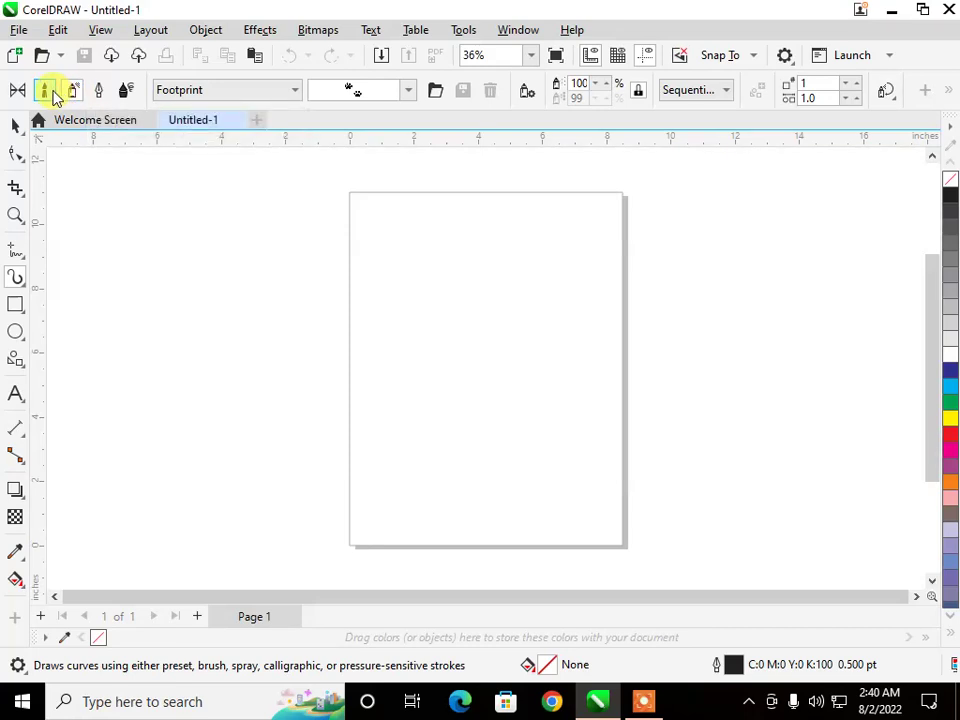
{"action": "left_click", "coordinate": [46, 91]}
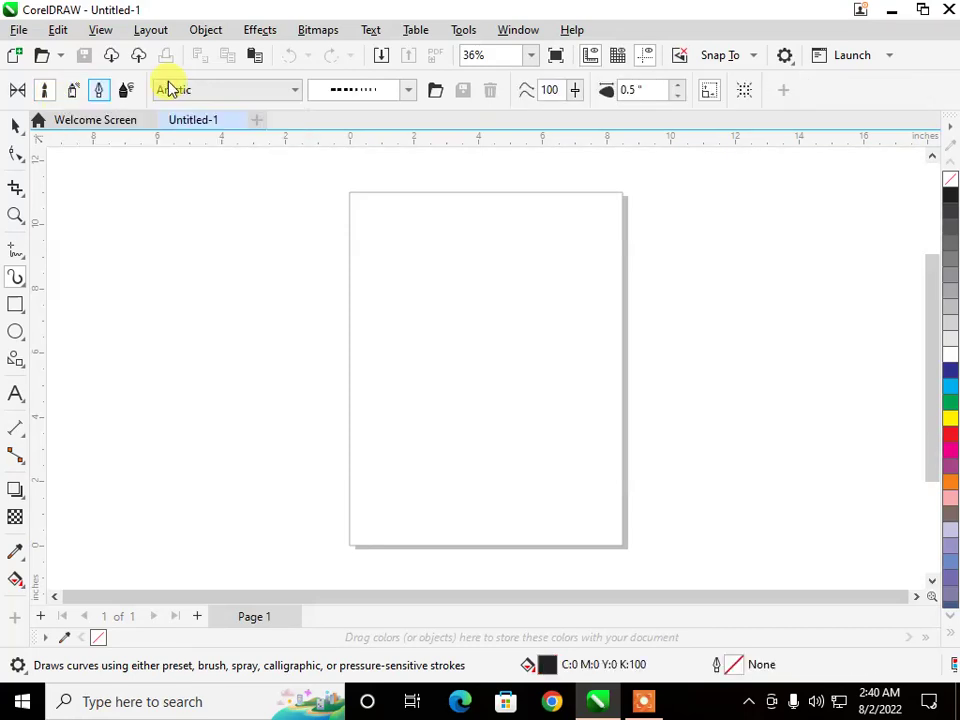
{"action": "left_click", "coordinate": [215, 90]}
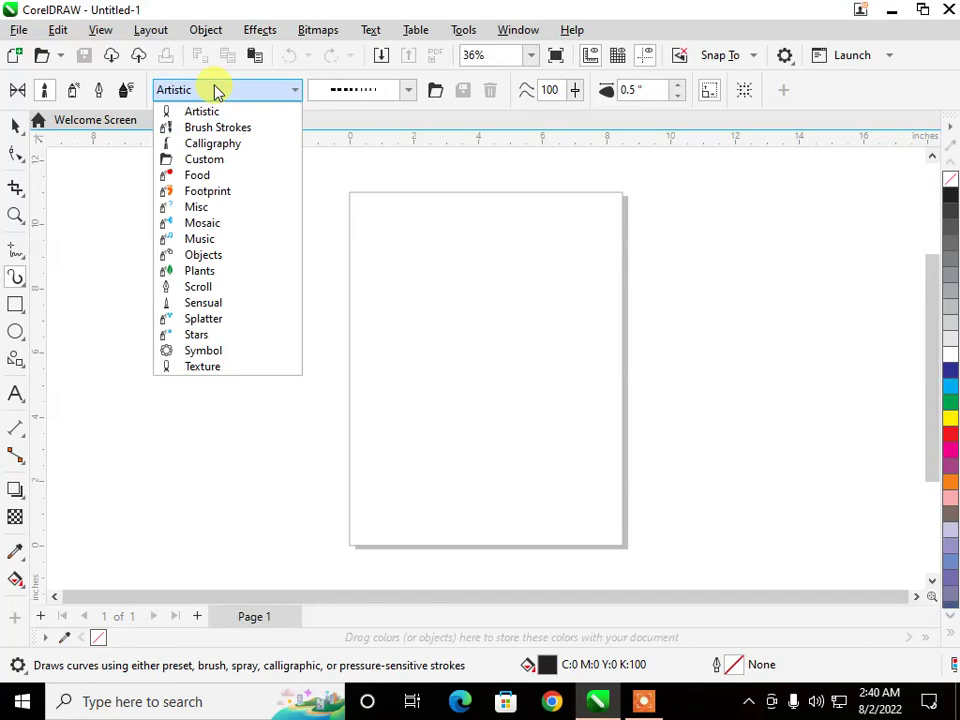
{"action": "left_click", "coordinate": [210, 88]}
{"action": "left_click", "coordinate": [340, 90]}
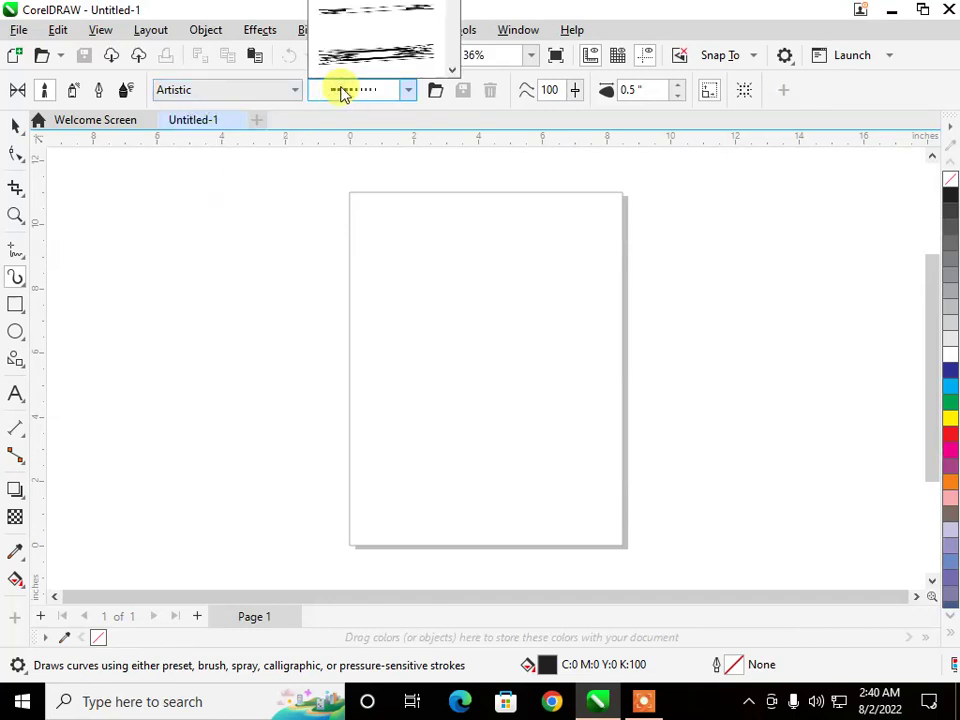
{"action": "left_click", "coordinate": [342, 90]}
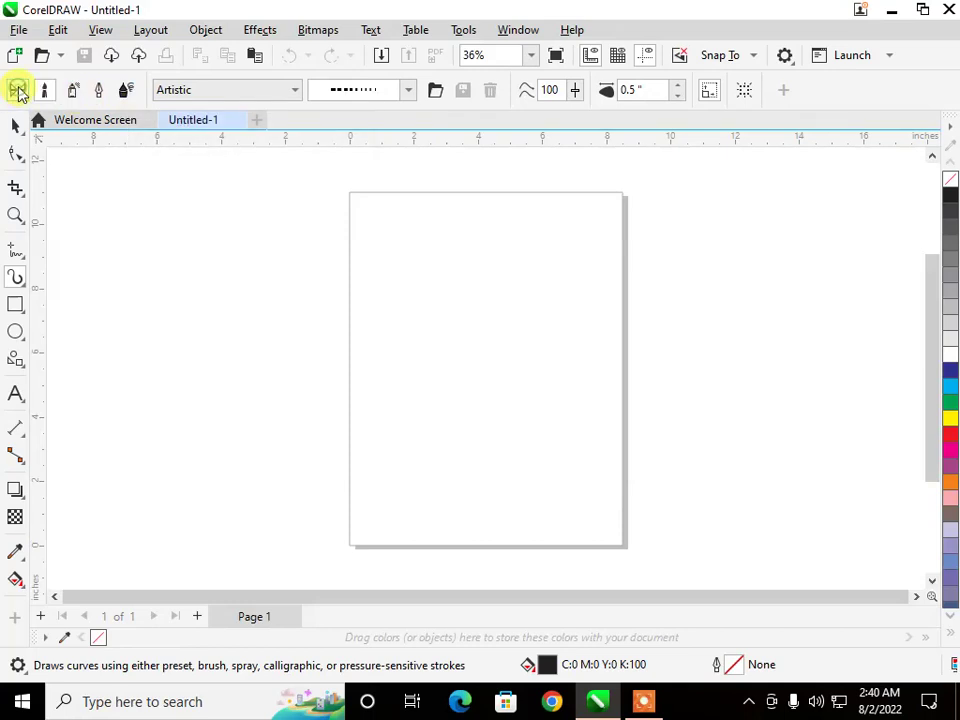
Draw a tapered S-shaped preset stroke, about 10.5 by 5.1 inches, from the page's upper right to beyond its left edge
{"action": "left_click", "coordinate": [18, 91]}
{"action": "left_click", "coordinate": [256, 92]}
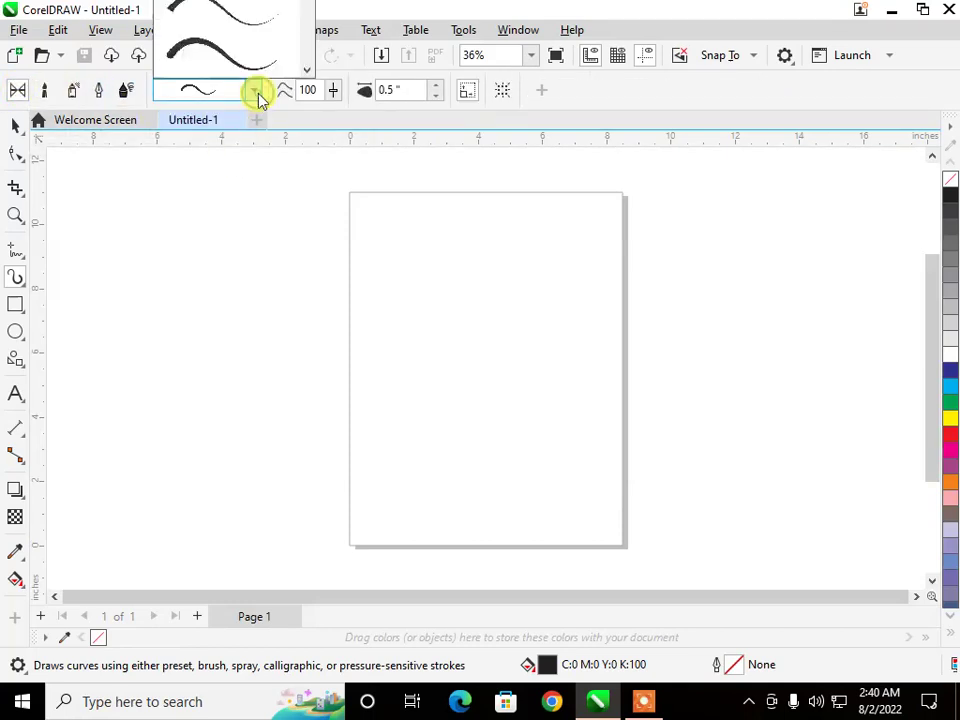
{"action": "left_click", "coordinate": [236, 54]}
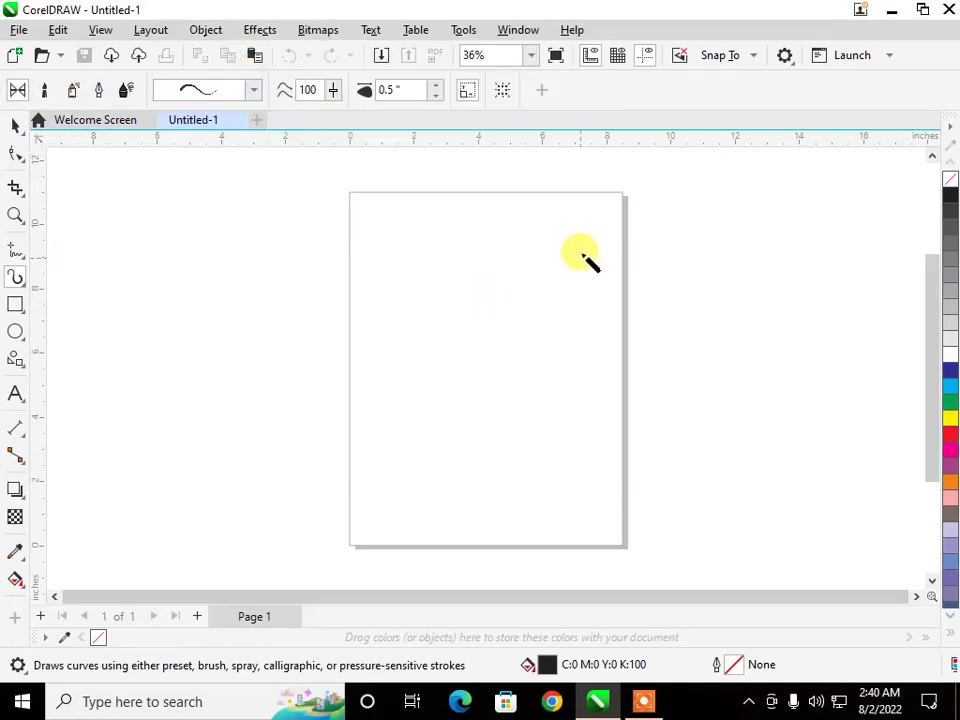
{"action": "mouse_move", "coordinate": [581, 252]}
{"action": "left_mouse_down"}
{"action": "mouse_move", "coordinate": [501, 268]}
{"action": "mouse_move", "coordinate": [385, 369]}
{"action": "mouse_move", "coordinate": [328, 400]}
{"action": "mouse_move", "coordinate": [255, 403]}
{"action": "left_mouse_up"}
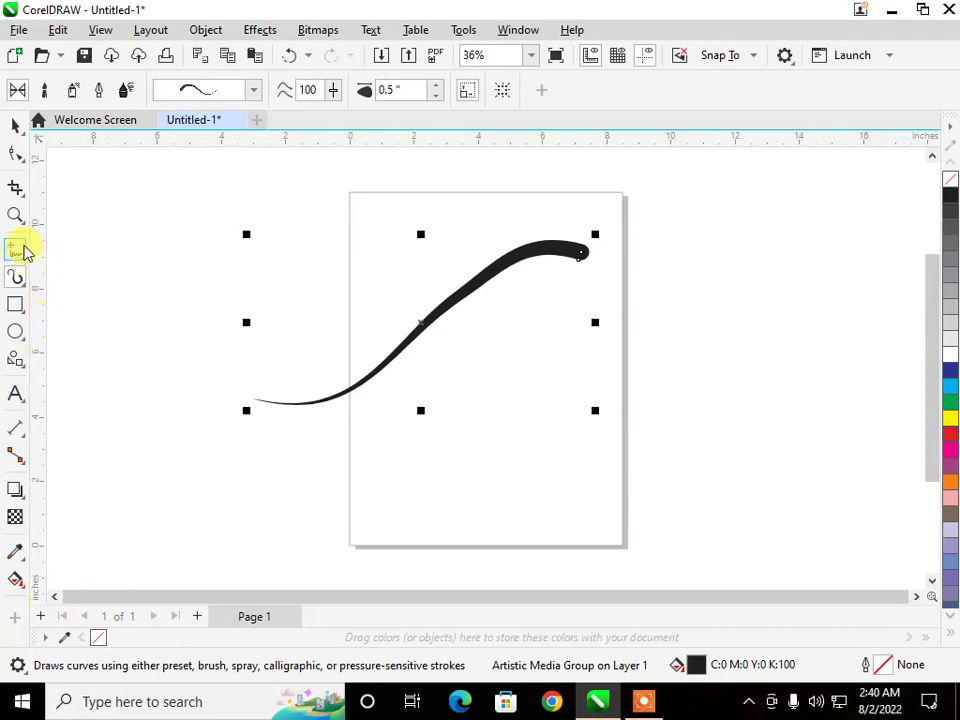
Draw a small rectangle about 1.1 by 0.9 inches to the left of the page and convert it to curves
{"action": "left_click", "coordinate": [14, 305]}
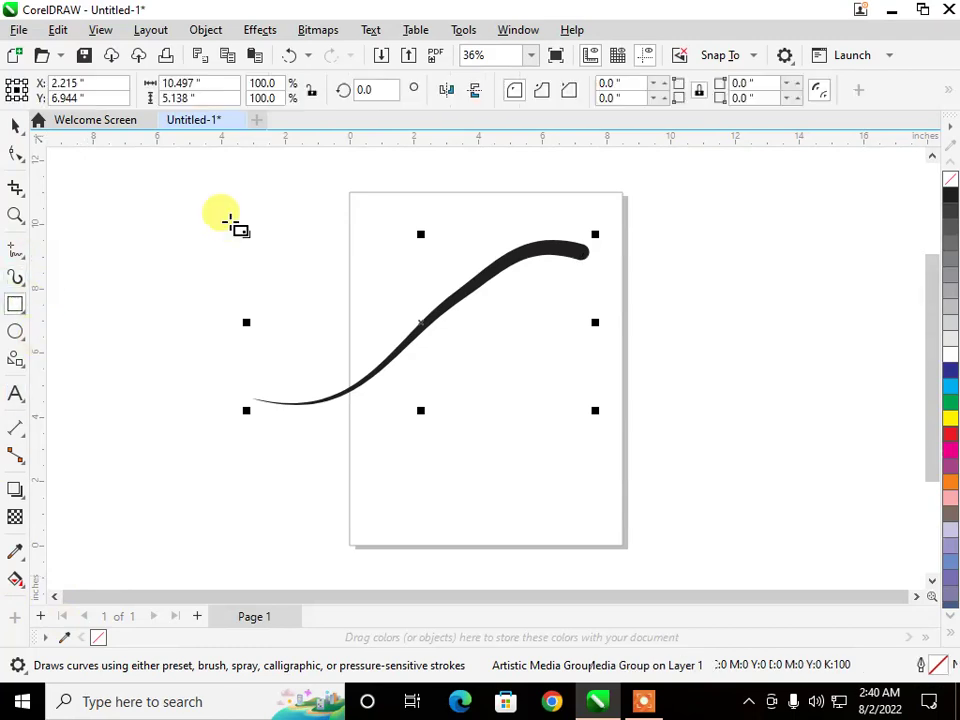
{"action": "left_click", "coordinate": [146, 238]}
{"action": "mouse_move", "coordinate": [170, 249]}
{"action": "left_mouse_down"}
{"action": "mouse_move", "coordinate": [182, 251]}
{"action": "mouse_move", "coordinate": [180, 276]}
{"action": "mouse_move", "coordinate": [184, 268]}
{"action": "left_mouse_up"}
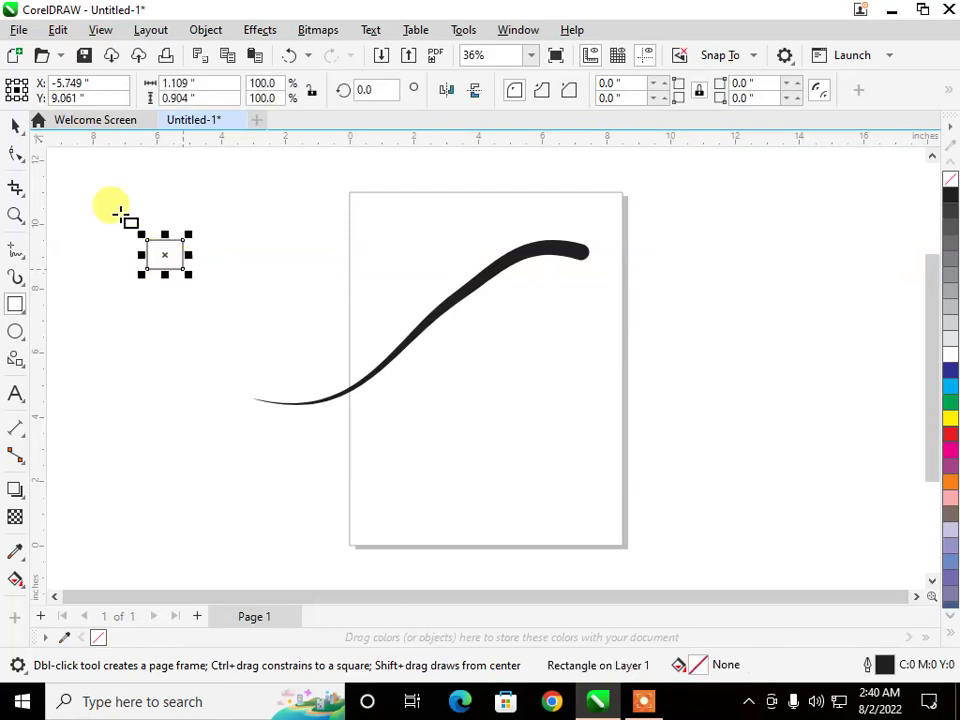
{"action": "left_click", "coordinate": [15, 123]}
{"action": "left_click", "coordinate": [15, 152]}
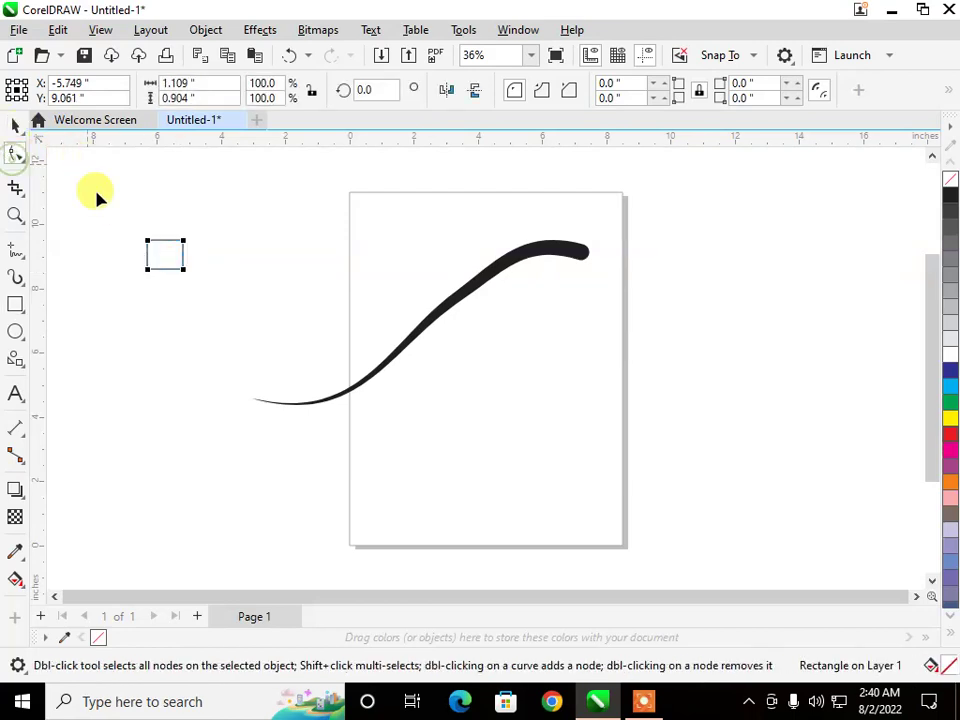
{"action": "scroll", "coordinate": [135, 253], "scroll_direction": "up", "scroll_amount": 1}
{"action": "scroll", "coordinate": [138, 256], "scroll_direction": "up", "scroll_amount": 2}
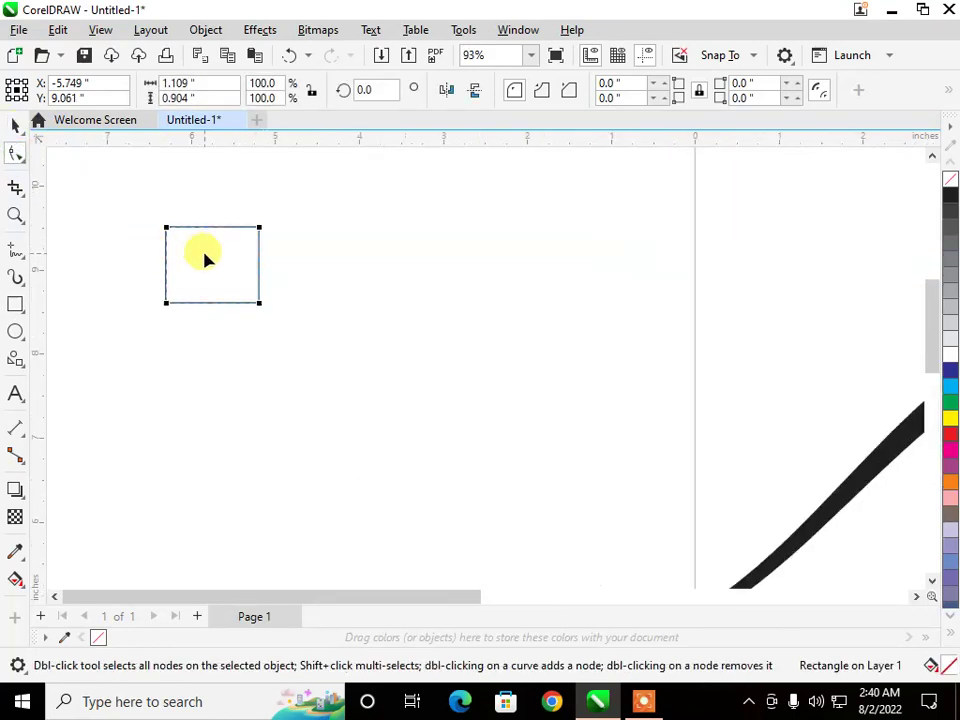
{"action": "key", "text": "ctrl+q"}
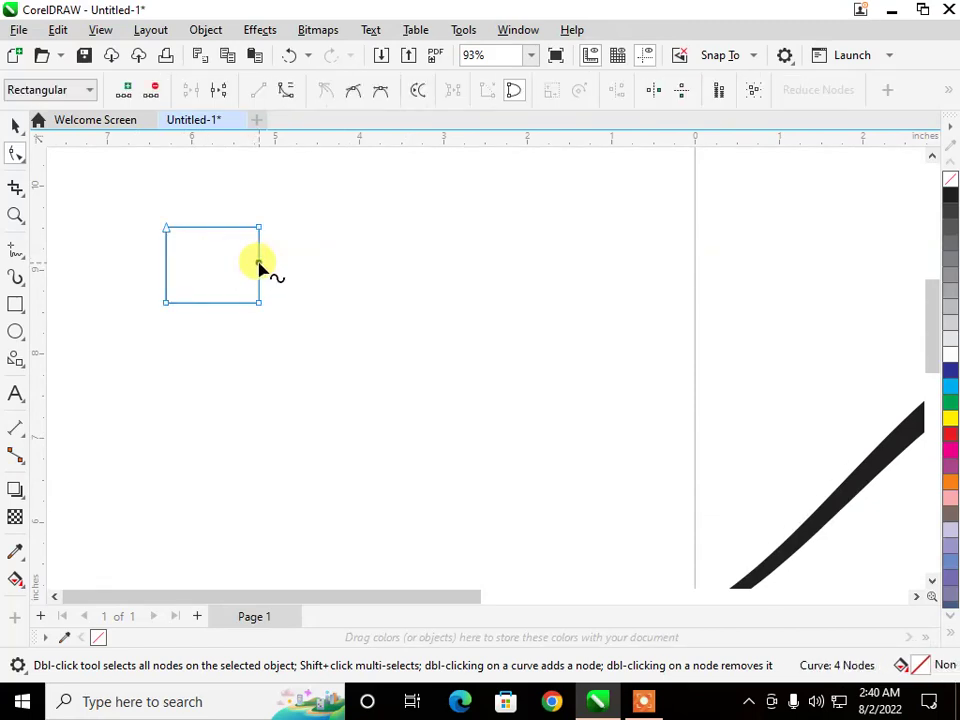
Reshape the rectangle into a right-pointing triangle by adding a node midway on its right side and deleting both right corner nodes
{"action": "double_click", "coordinate": [259, 264]}
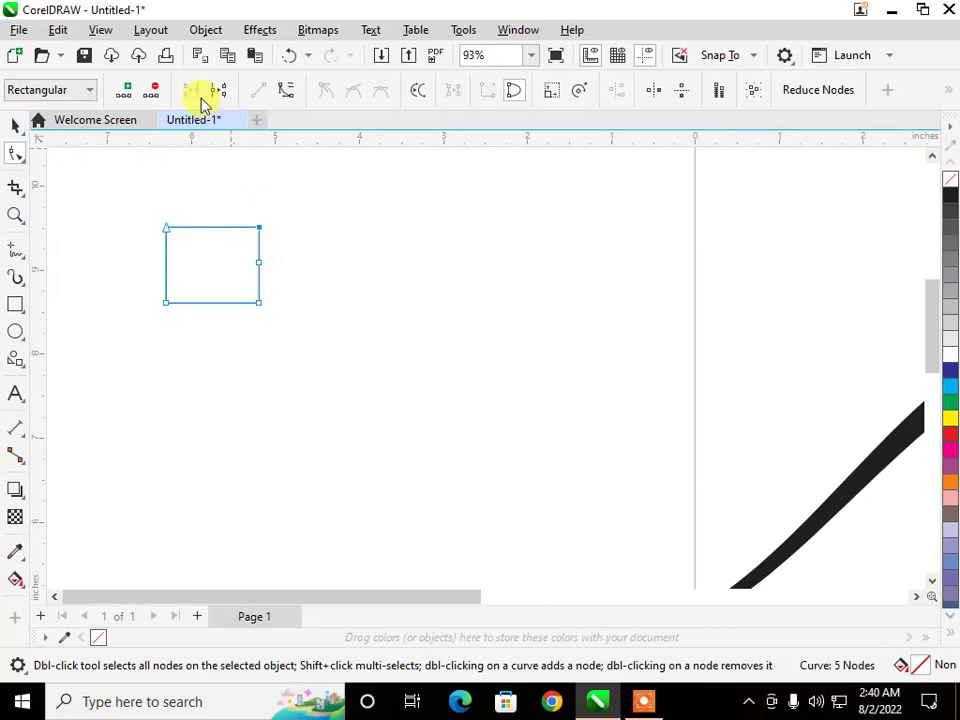
{"action": "left_click", "coordinate": [152, 89]}
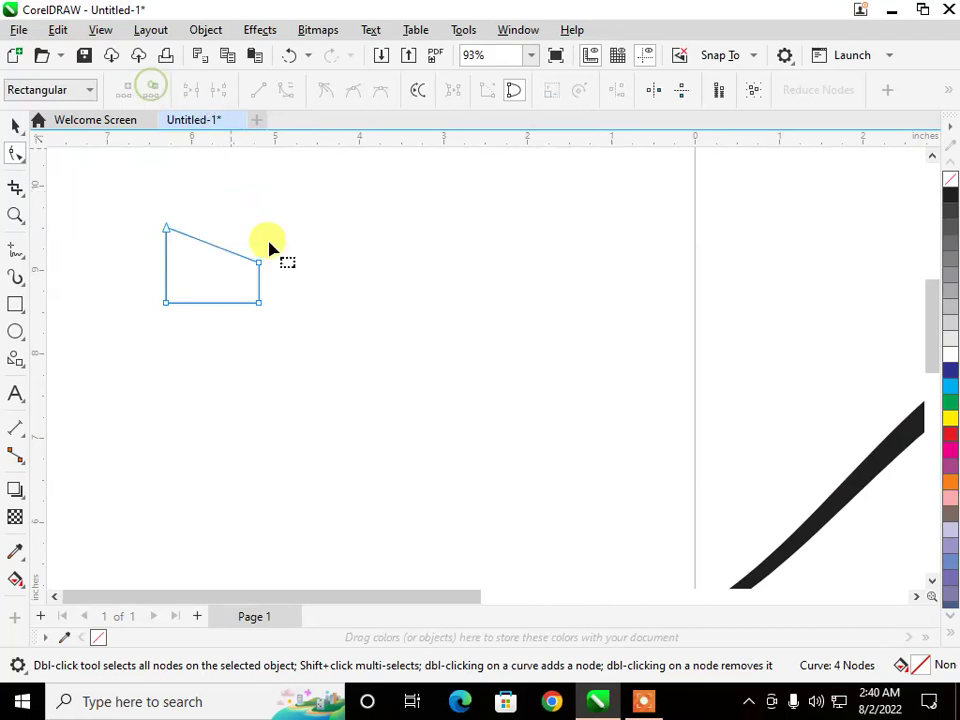
{"action": "left_click", "coordinate": [259, 302]}
{"action": "left_click", "coordinate": [152, 89]}
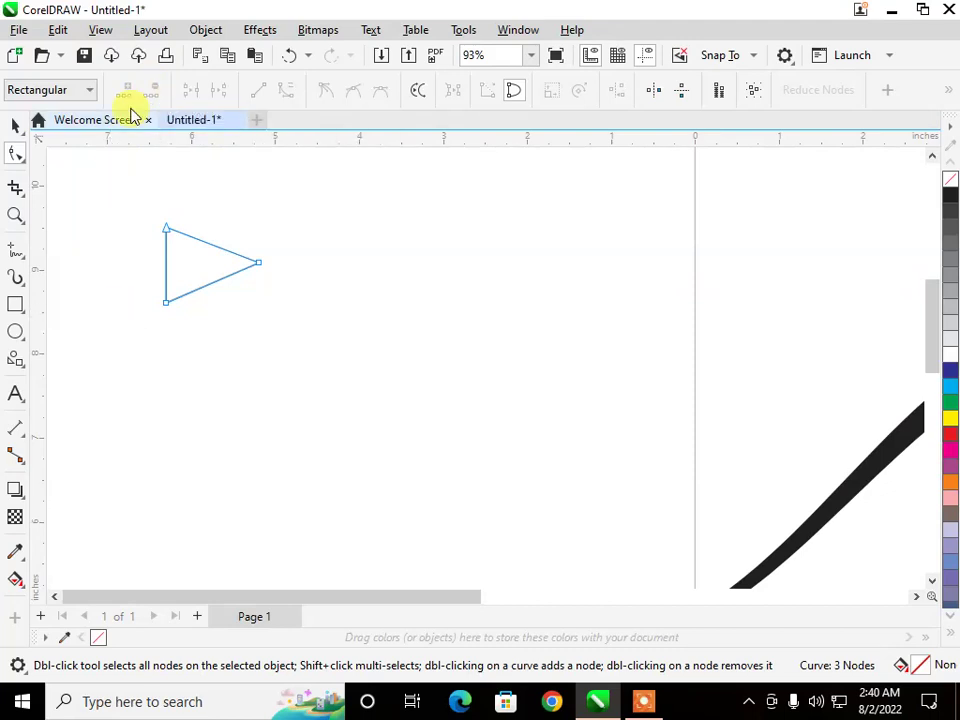
Move the triangle onto the thick end of the stroke and rotate it to about 334 degrees to follow the curve
{"action": "left_click", "coordinate": [16, 125]}
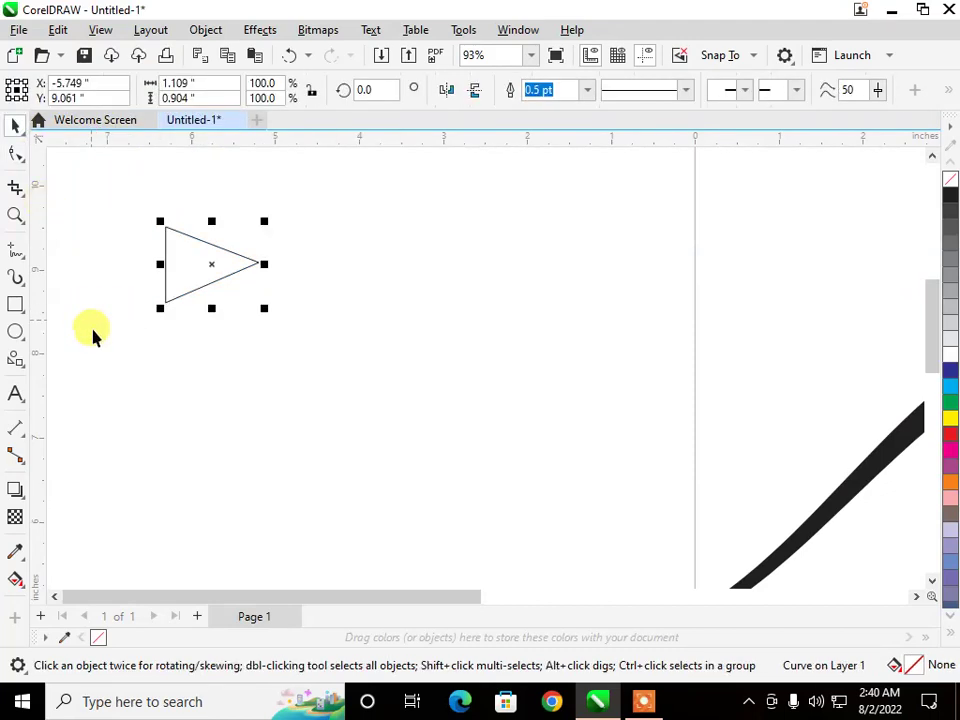
{"action": "scroll", "coordinate": [92, 335], "scroll_direction": "down", "scroll_amount": 2}
{"action": "left_click_drag", "start_coordinate": [146, 296], "coordinate": [722, 336]}
{"action": "left_click", "coordinate": [699, 289]}
{"action": "left_click", "coordinate": [679, 344]}
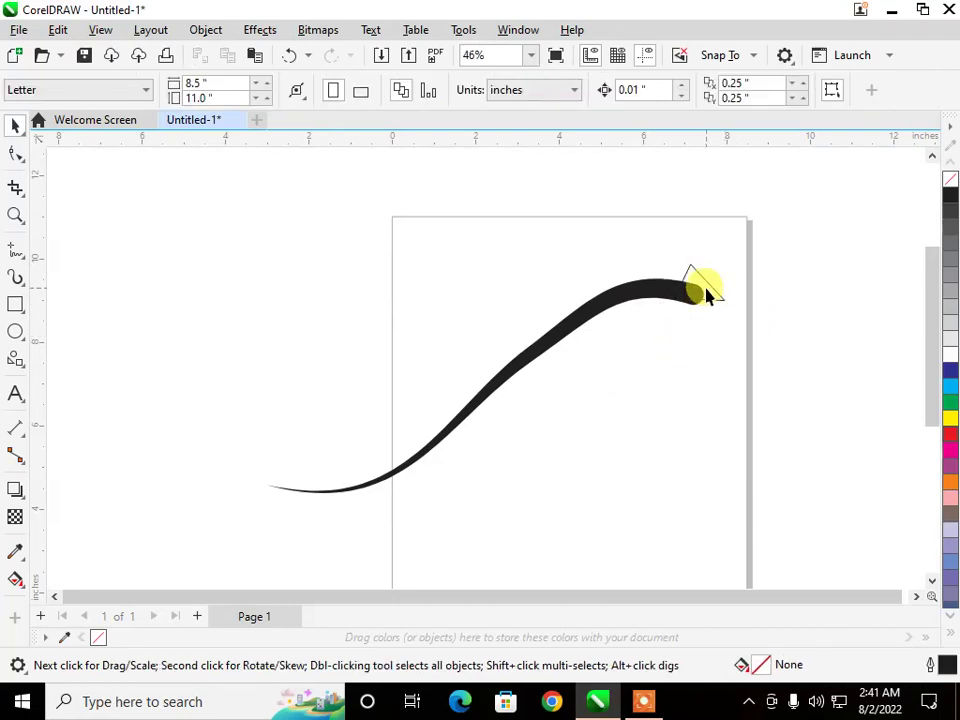
{"action": "mouse_move", "coordinate": [707, 293]}
{"action": "left_mouse_down"}
{"action": "mouse_move", "coordinate": [701, 284]}
{"action": "mouse_move", "coordinate": [703, 298]}
{"action": "left_mouse_up"}
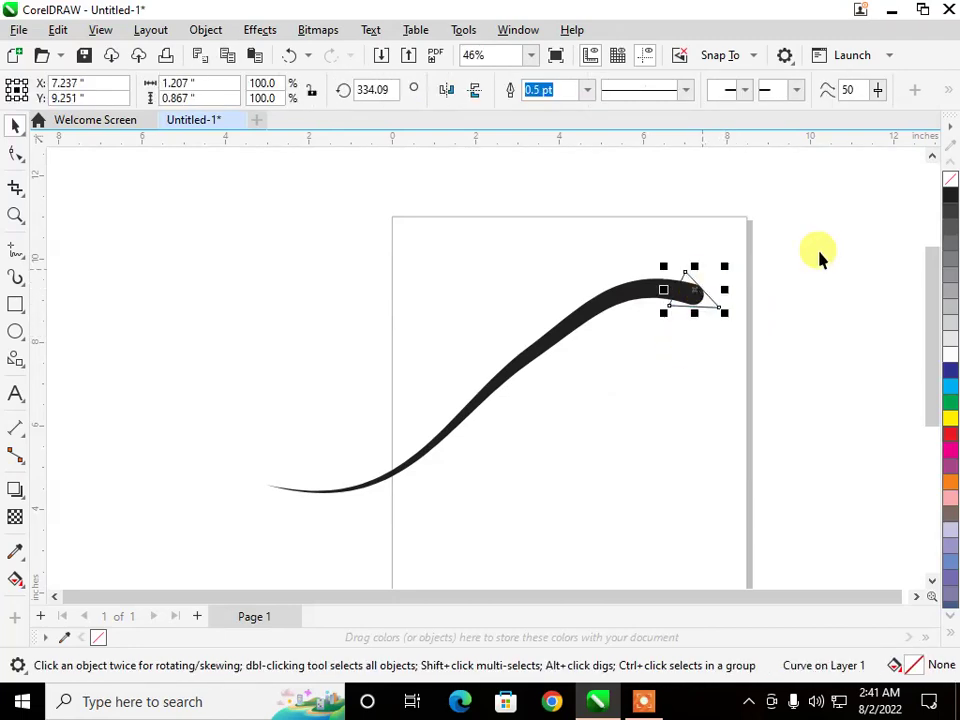
Fill the triangular arrowhead with black and clear the selection
{"action": "left_click_drag", "start_coordinate": [949, 190], "coordinate": [712, 305]}
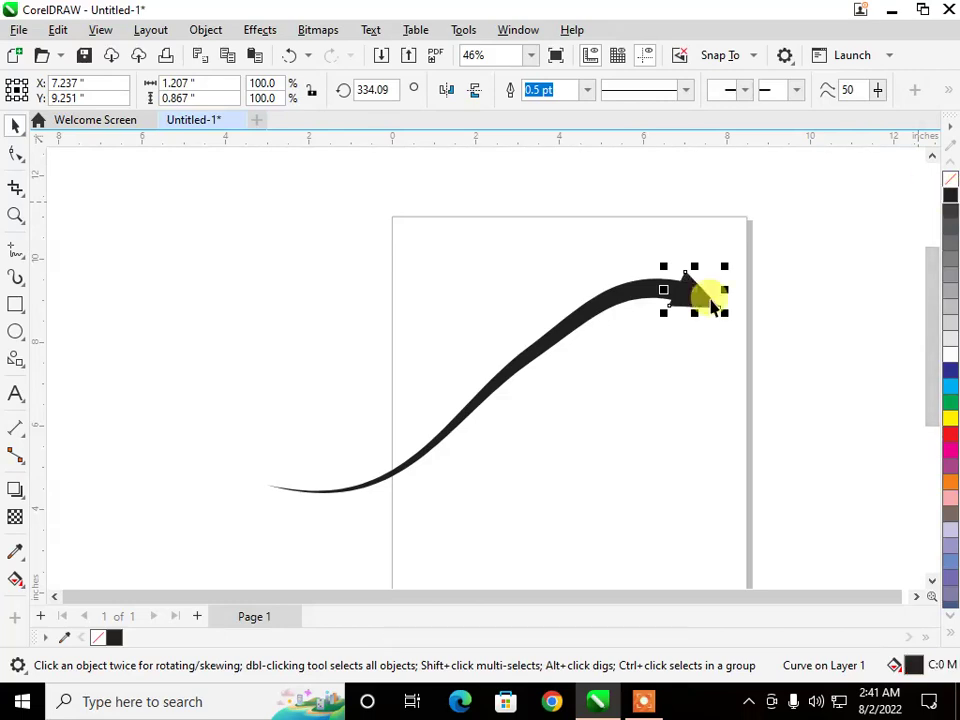
{"action": "left_click", "coordinate": [630, 380]}
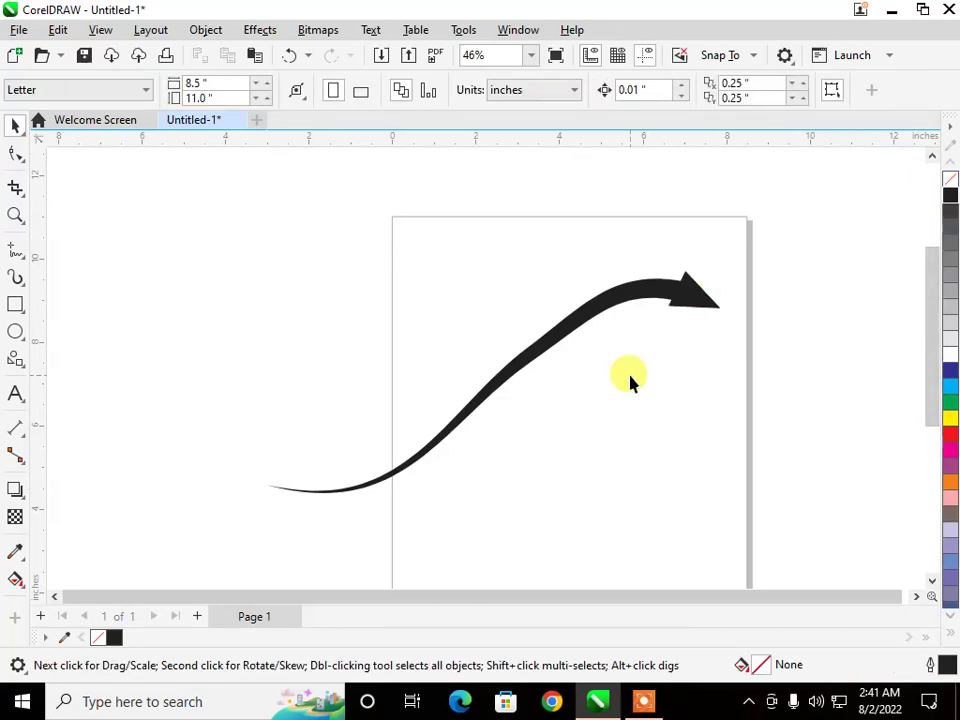
Draw a narrow upright rectangle about 0.4 by 1.6 inches in the empty area left of the page
{"action": "left_click", "coordinate": [24, 316]}
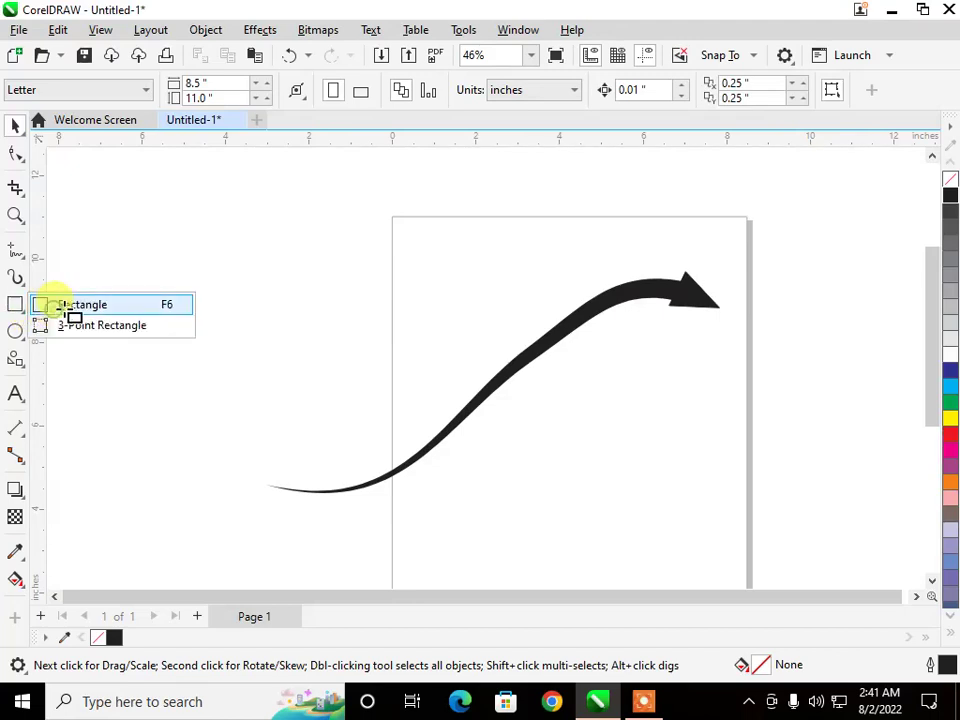
{"action": "left_click", "coordinate": [62, 306]}
{"action": "left_click_drag", "start_coordinate": [158, 274], "coordinate": [175, 340]}
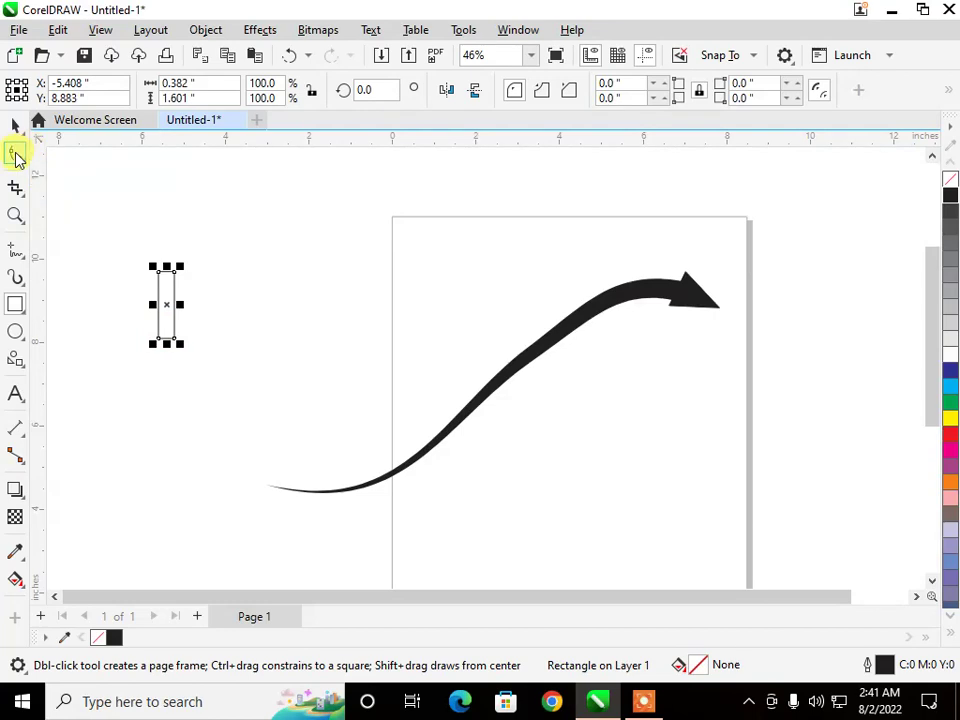
Convert the narrow rectangle to curves and add a node at the middle of its right side
{"action": "left_click", "coordinate": [16, 153]}
{"action": "scroll", "coordinate": [125, 302], "scroll_direction": "up", "scroll_amount": 2}
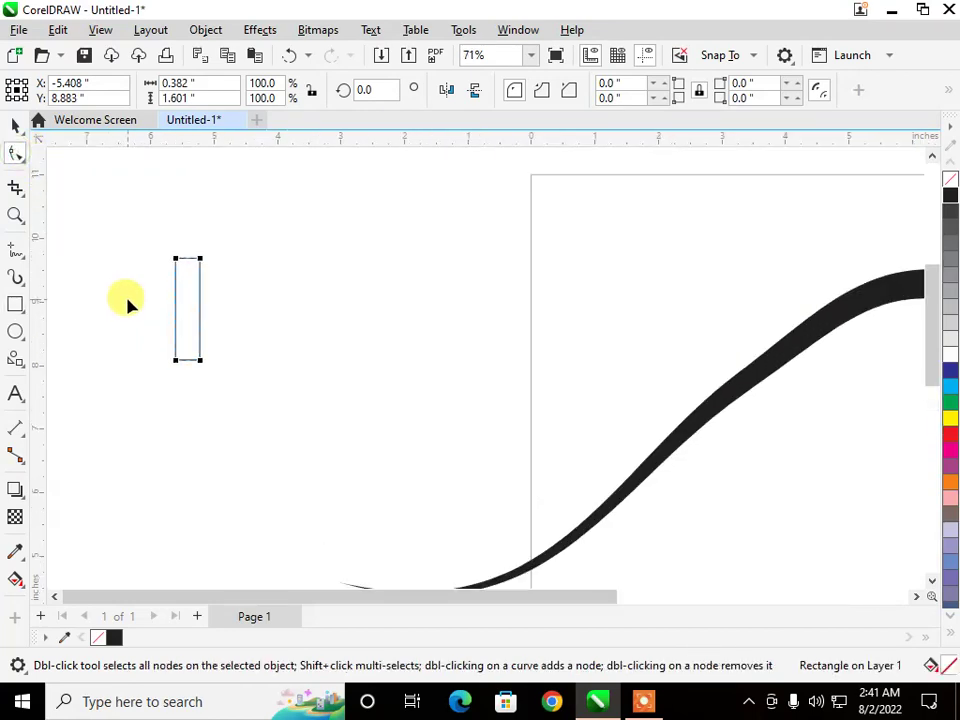
{"action": "key", "text": "ctrl+q"}
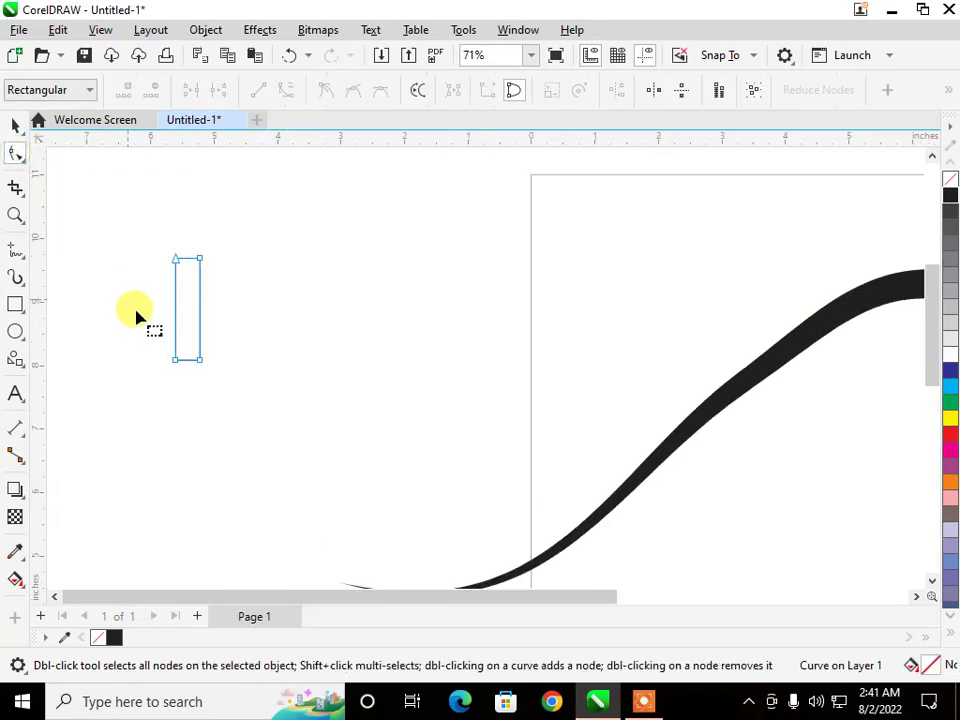
{"action": "left_click", "coordinate": [199, 315]}
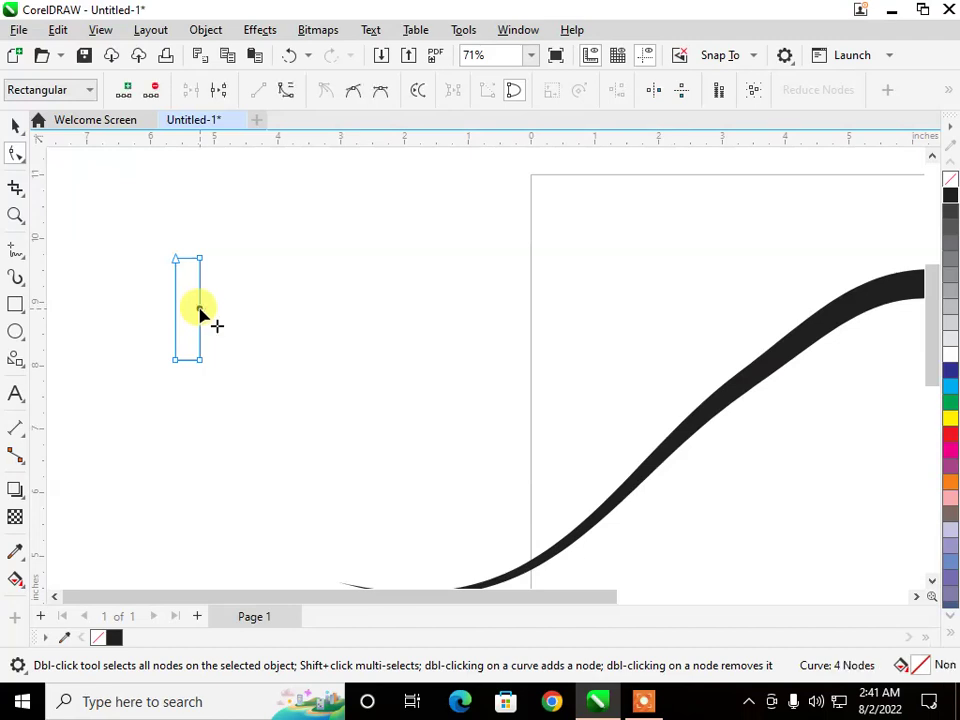
{"action": "double_click", "coordinate": [197, 314]}
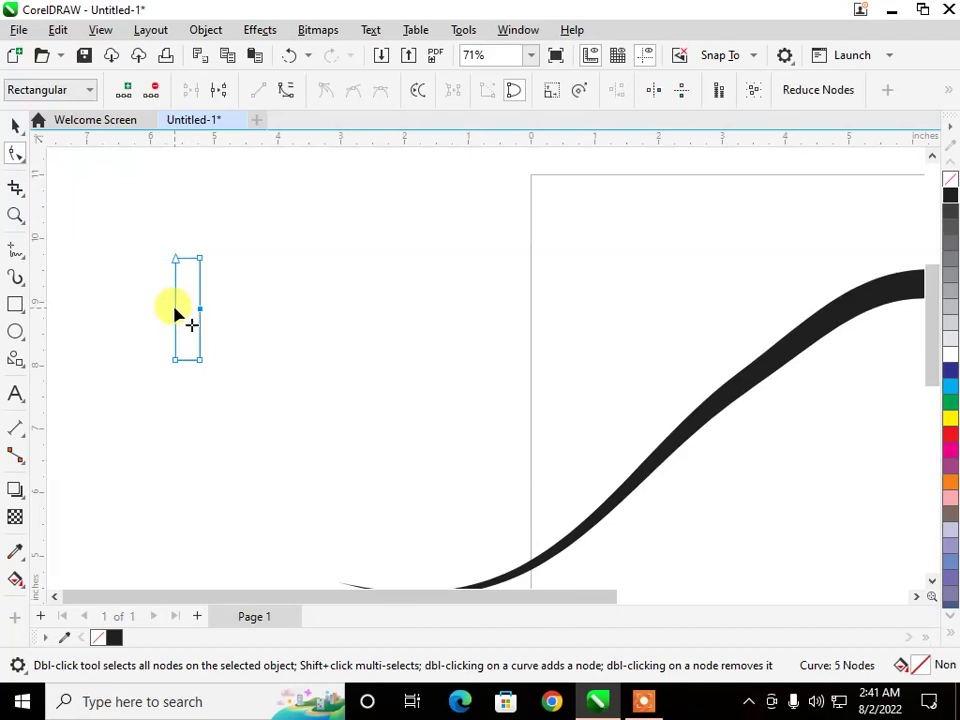
Add a node at the middle of the rectangle's left side and shift both middle nodes right, forming a chevron about 0.93 by 1.6 inches
{"action": "double_click", "coordinate": [175, 310]}
{"action": "left_click_drag", "start_coordinate": [175, 310], "coordinate": [176, 313]}
{"action": "mouse_move", "coordinate": [200, 310]}
{"action": "left_mouse_down"}
{"action": "mouse_move", "coordinate": [234, 310]}
{"action": "mouse_move", "coordinate": [207, 311]}
{"action": "left_mouse_up"}
Move the chevron onto the thin tail of the stroke and fill it with black
{"action": "left_click", "coordinate": [17, 124]}
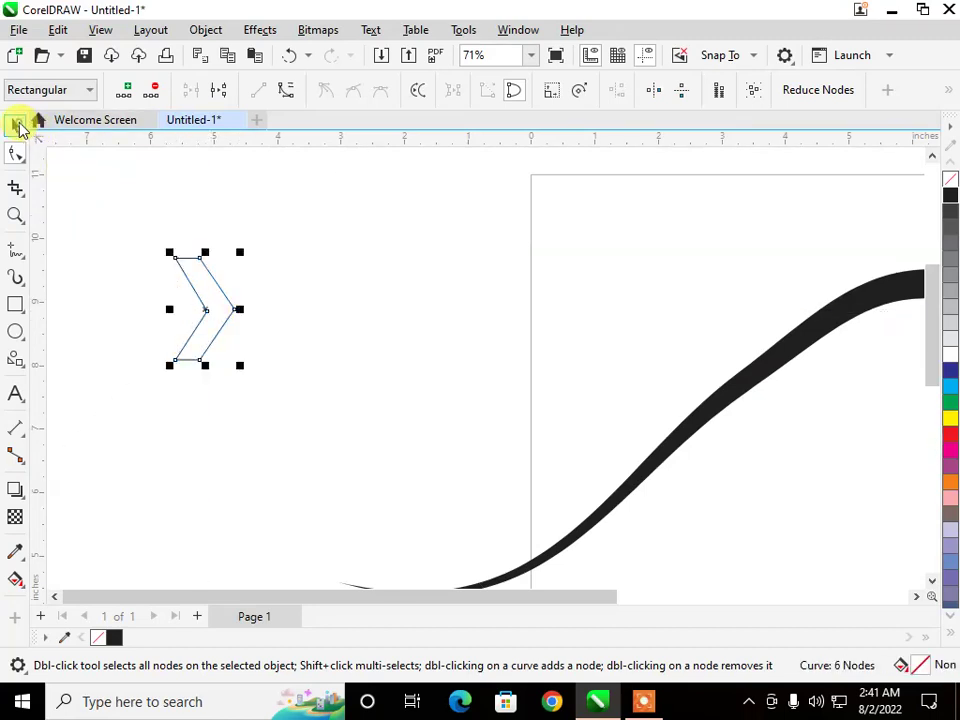
{"action": "scroll", "coordinate": [156, 263], "scroll_direction": "down", "scroll_amount": 1}
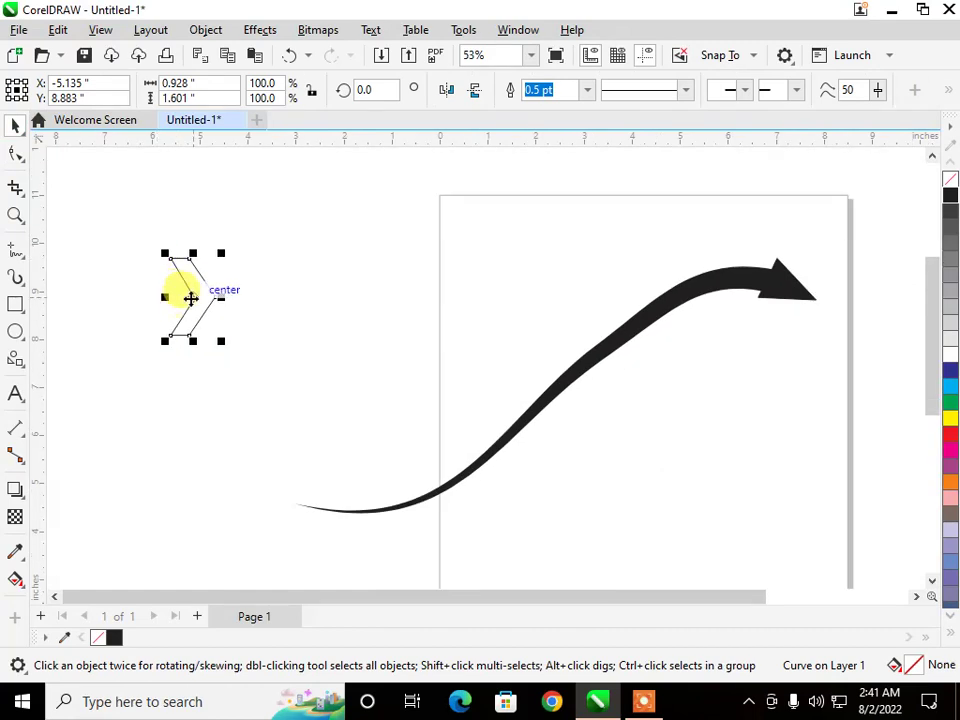
{"action": "left_click_drag", "start_coordinate": [190, 298], "coordinate": [398, 505]}
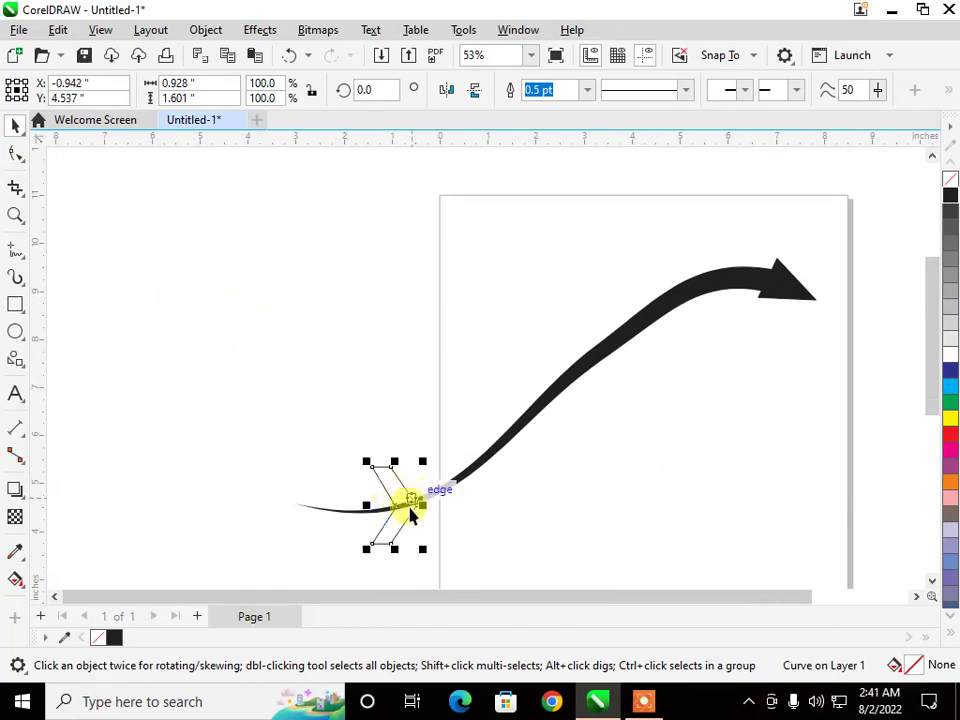
{"action": "left_click", "coordinate": [951, 197]}
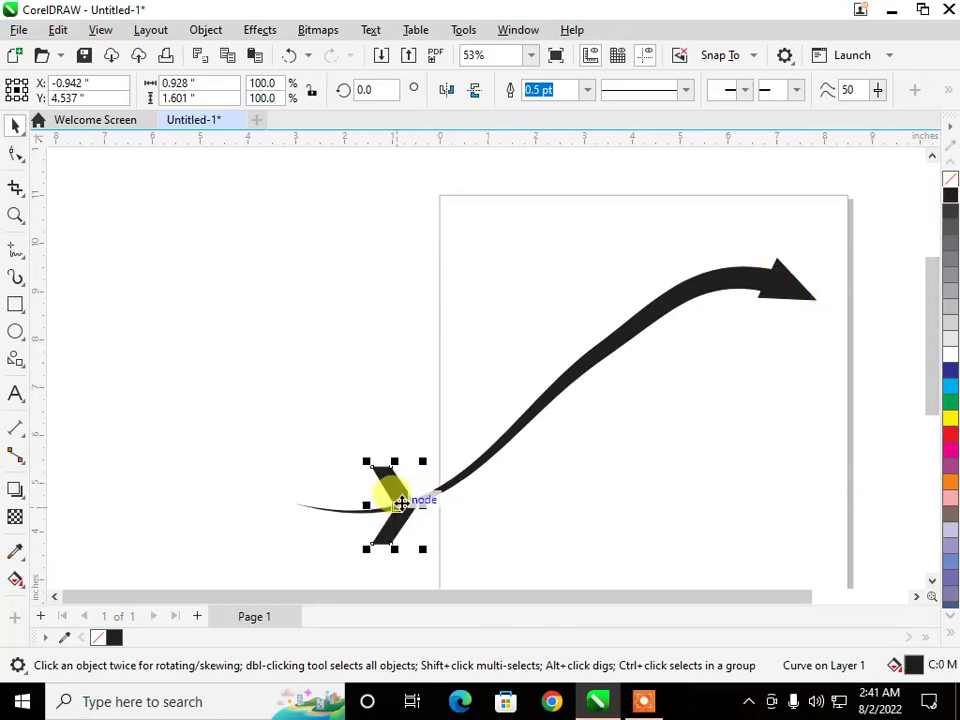
Place two copies of the black chevron along the tail toward its thin tip
{"action": "left_click_drag", "start_coordinate": [381, 510], "coordinate": [306, 506]}
{"action": "scroll", "coordinate": [206, 360], "scroll_direction": "down", "scroll_amount": 1}
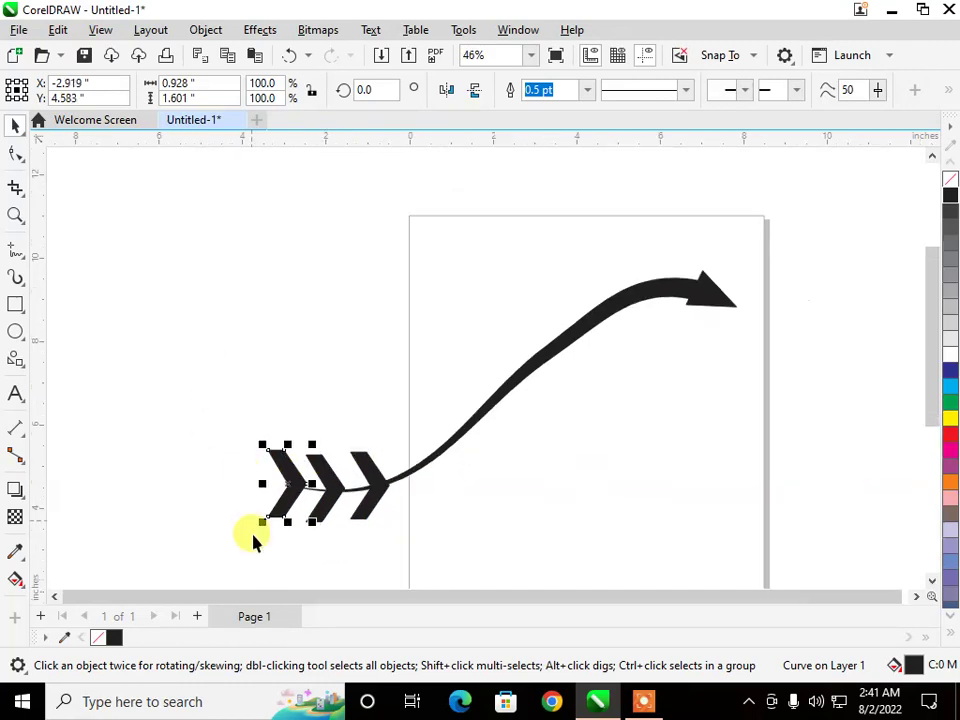
Rotate the outermost and middle chevrons clockwise to follow the tail's curve, and clear the selection
{"action": "scroll", "coordinate": [253, 540], "scroll_direction": "up", "scroll_amount": 3}
{"action": "left_click", "coordinate": [320, 450]}
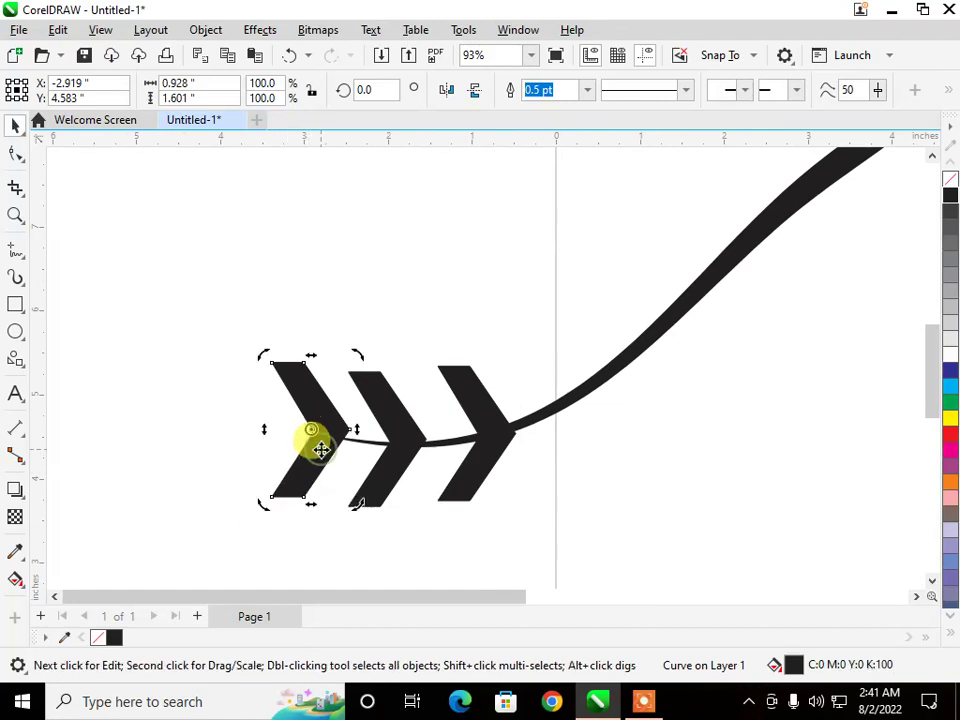
{"action": "left_click_drag", "start_coordinate": [355, 500], "coordinate": [337, 510]}
{"action": "left_click", "coordinate": [406, 440]}
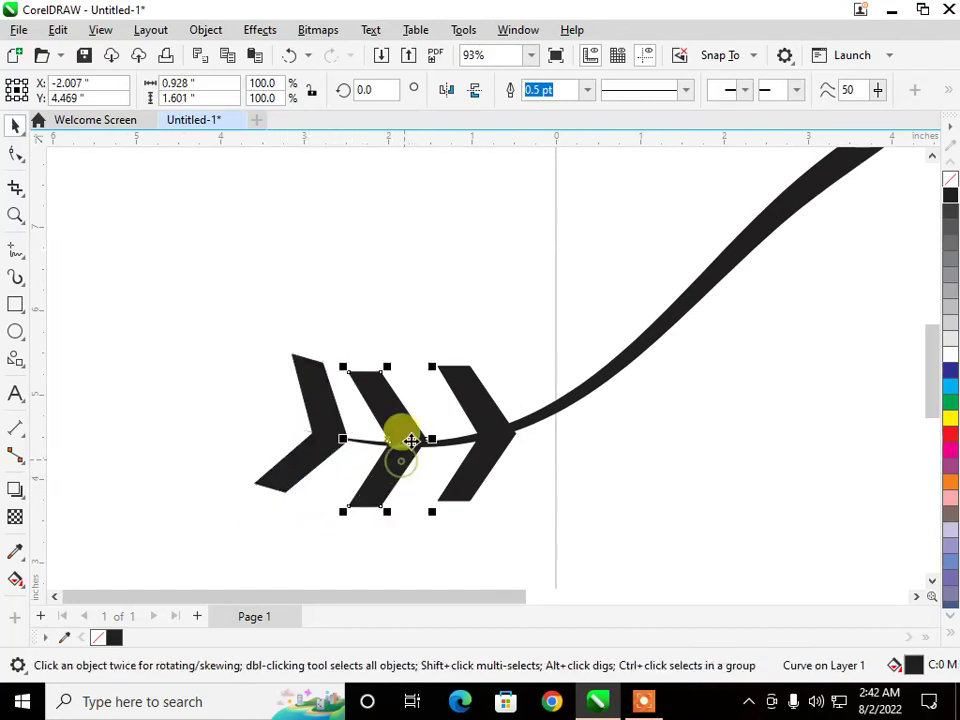
{"action": "left_click", "coordinate": [409, 444]}
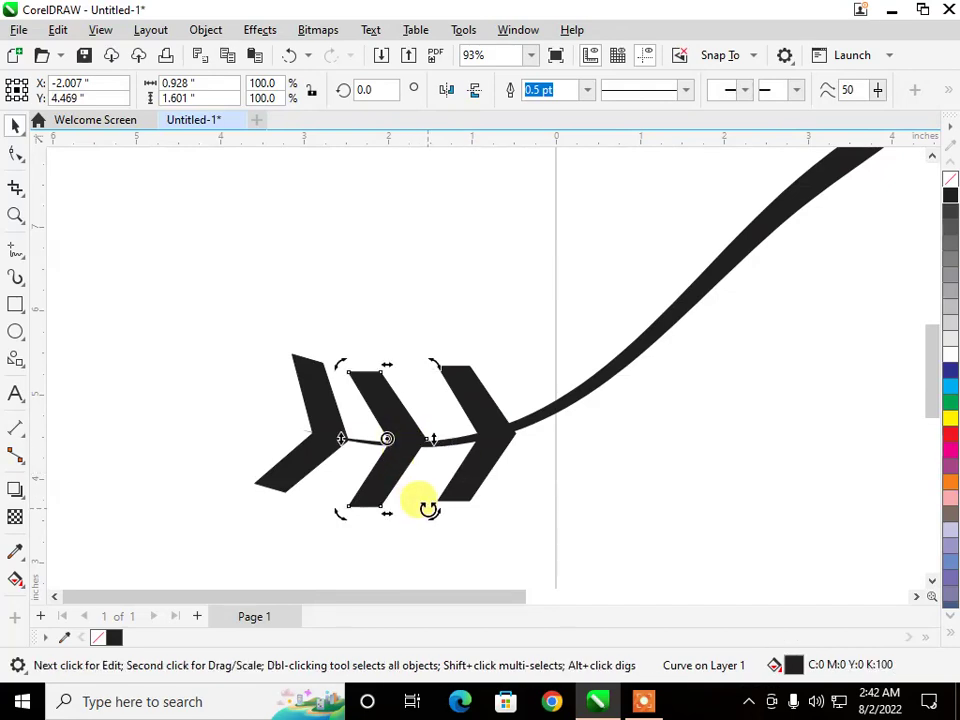
{"action": "left_click_drag", "start_coordinate": [428, 509], "coordinate": [425, 518]}
{"action": "left_click", "coordinate": [165, 369]}
{"action": "scroll", "coordinate": [160, 375], "scroll_direction": "down", "scroll_amount": 2}
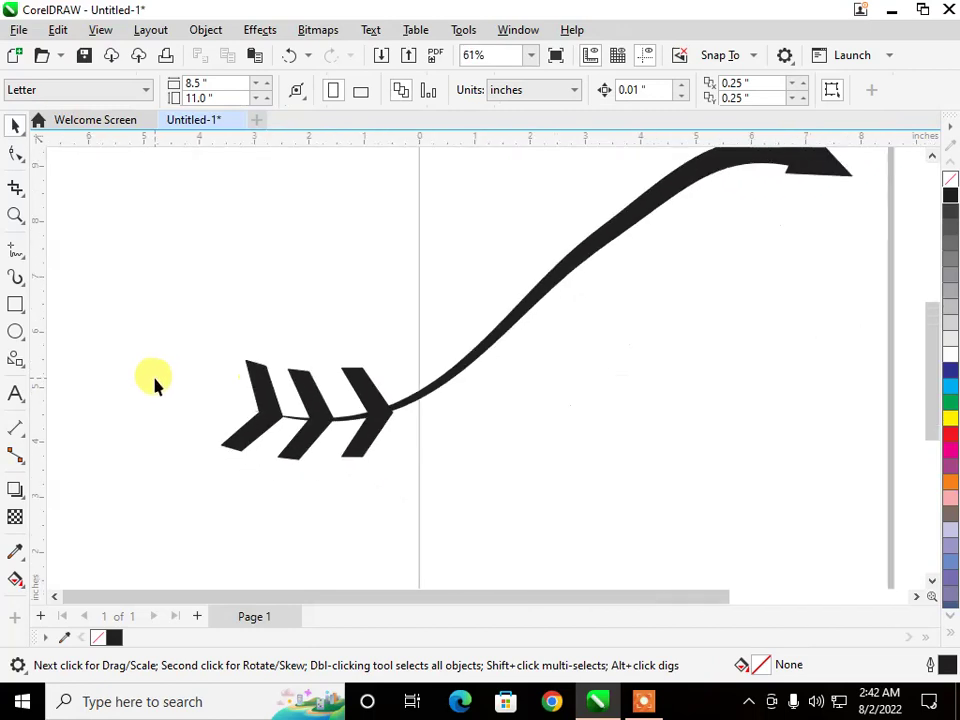
Select all six parts of the arrow and fill them with red
{"action": "scroll", "coordinate": [155, 383], "scroll_direction": "down", "scroll_amount": 2}
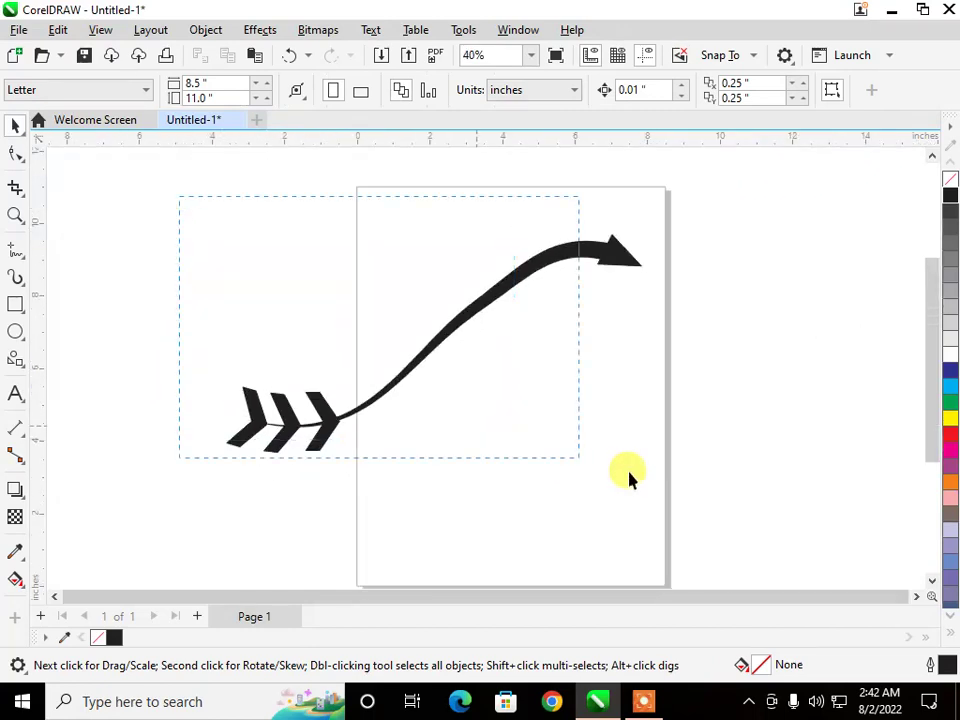
{"action": "left_click_drag", "start_coordinate": [628, 478], "coordinate": [696, 514]}
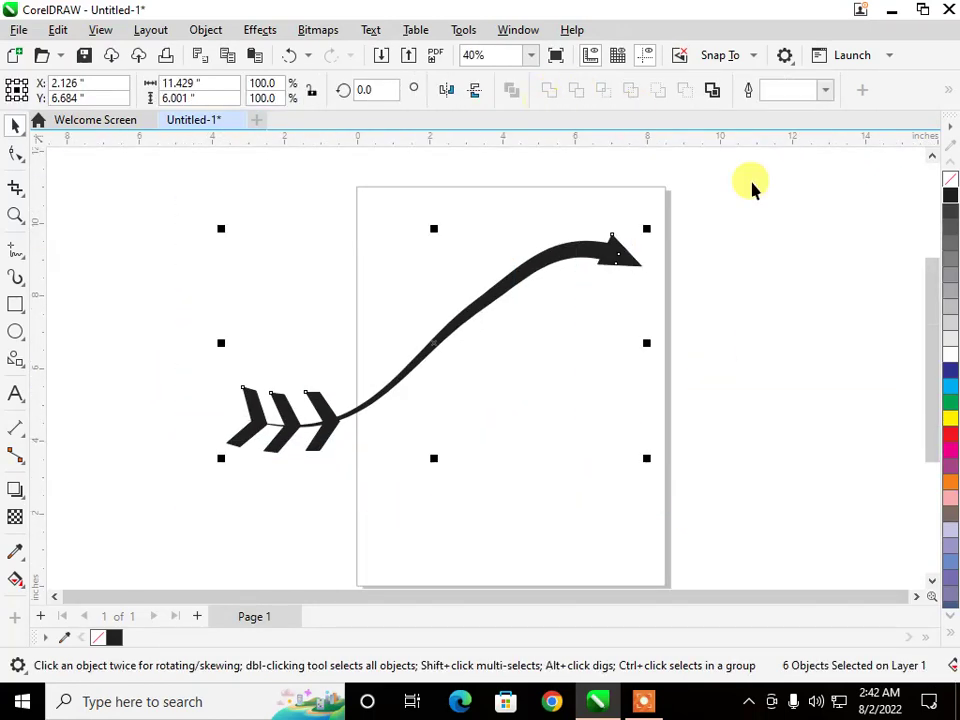
{"action": "left_click", "coordinate": [948, 436]}
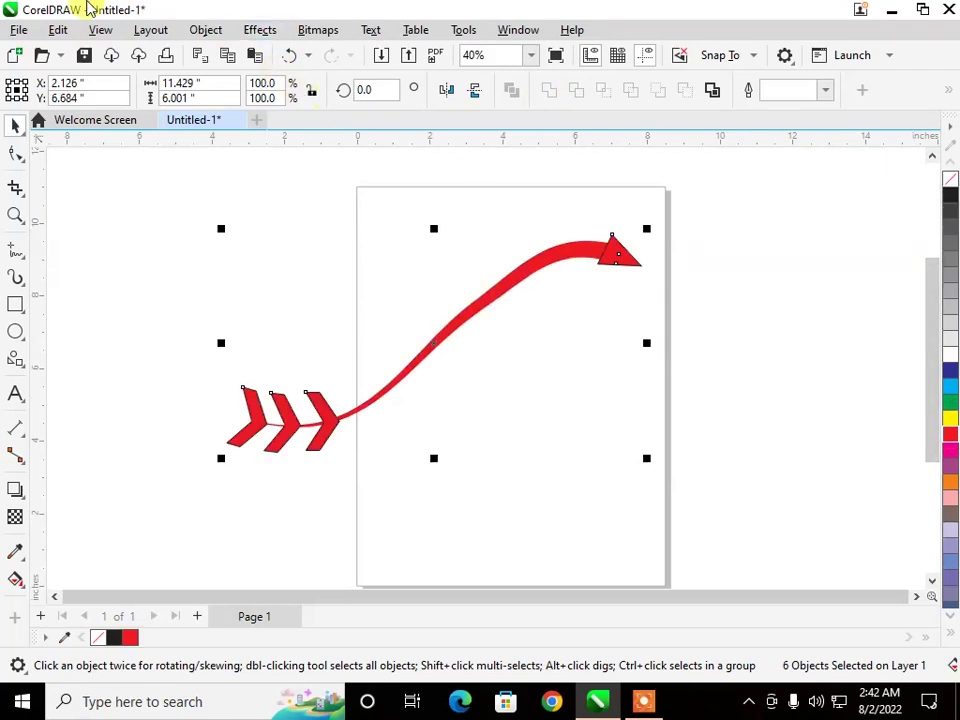
Try to create a bitmap pattern fill from the red arrow by marking out a pattern area
{"action": "left_click", "coordinate": [200, 29]}
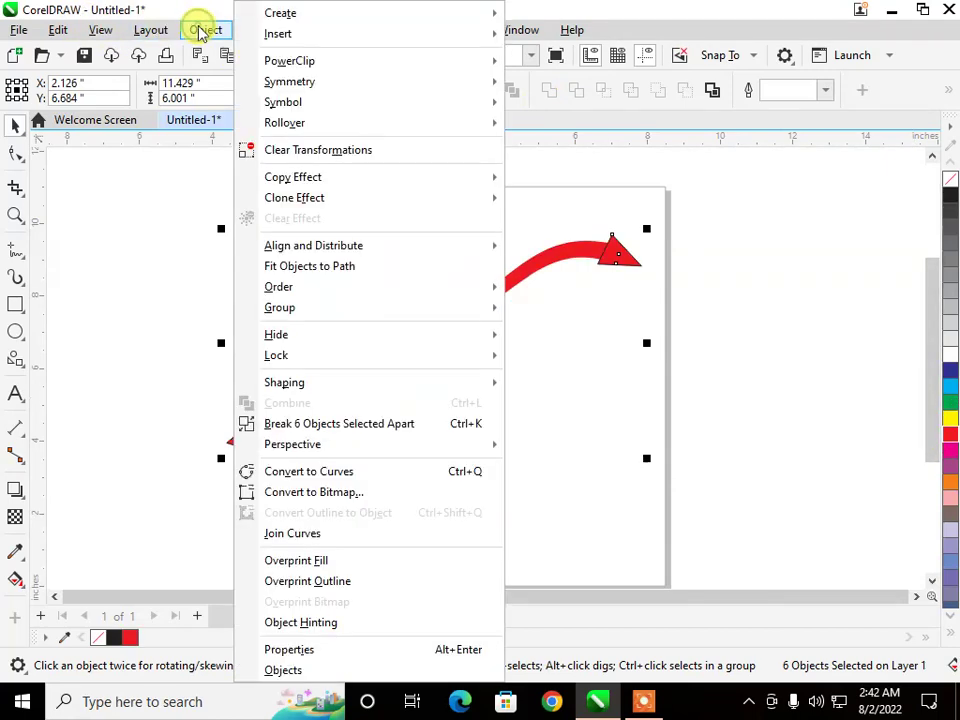
{"action": "mouse_move", "coordinate": [350, 18]}
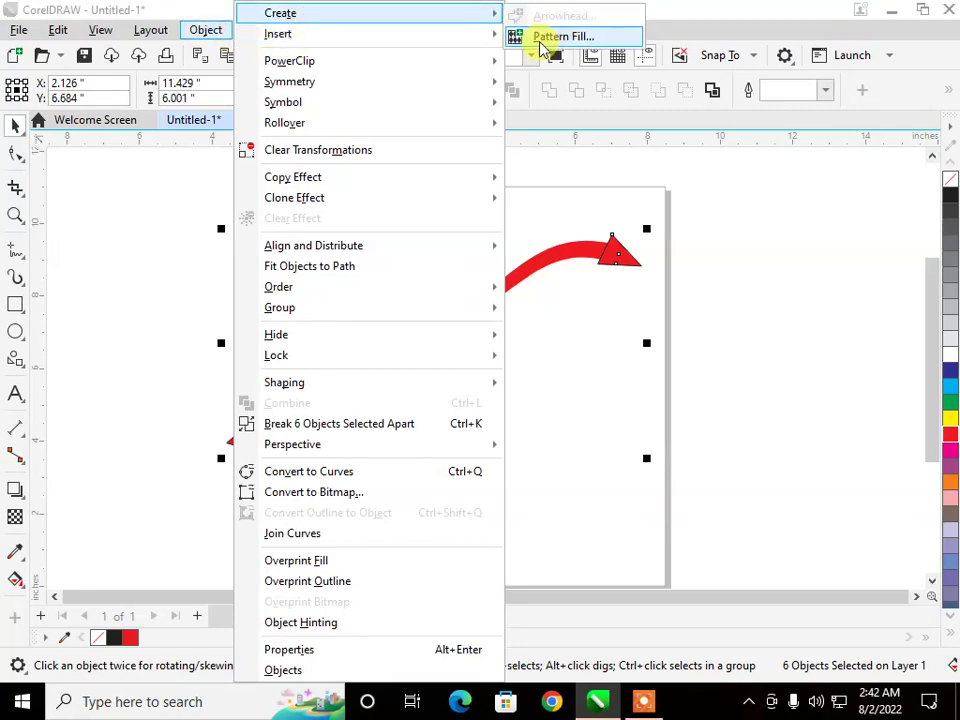
{"action": "left_click", "coordinate": [541, 40]}
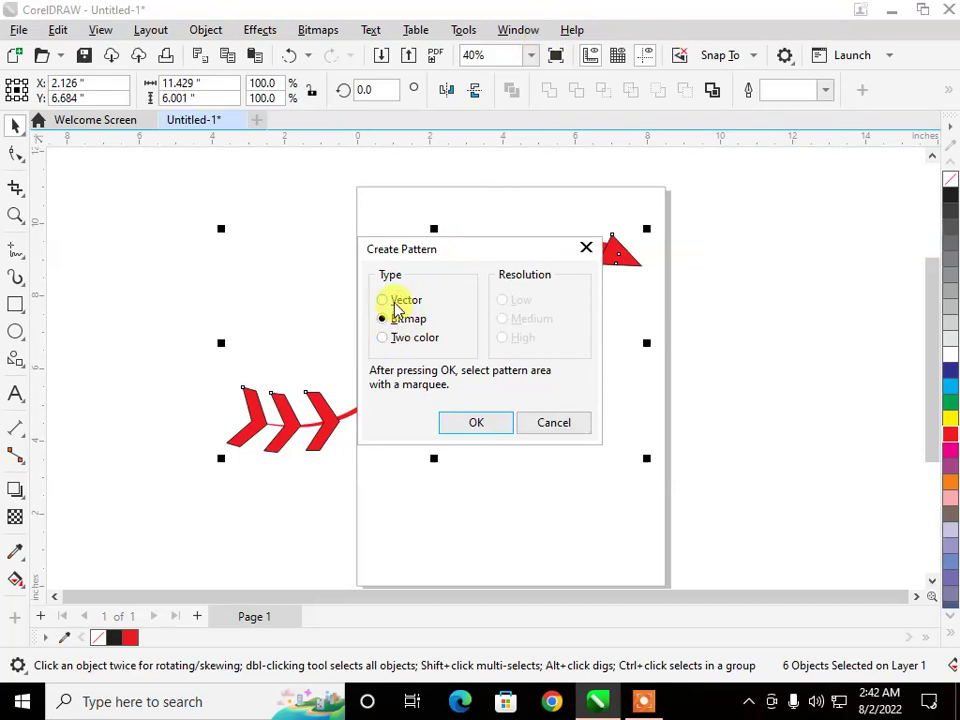
{"action": "left_click", "coordinate": [470, 424]}
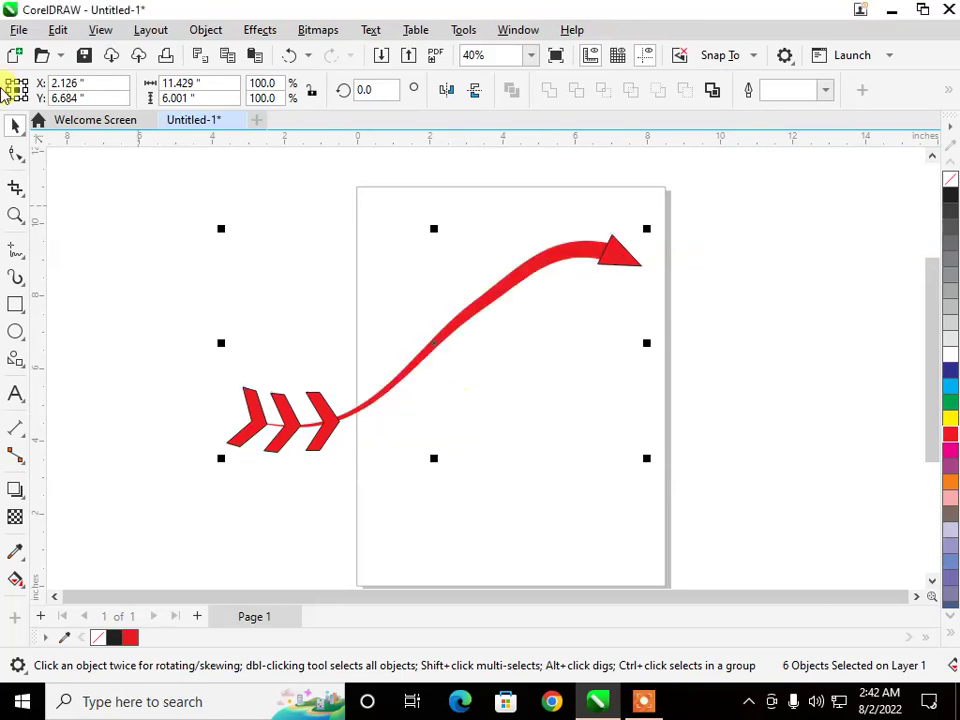
{"action": "left_click", "coordinate": [182, 294]}
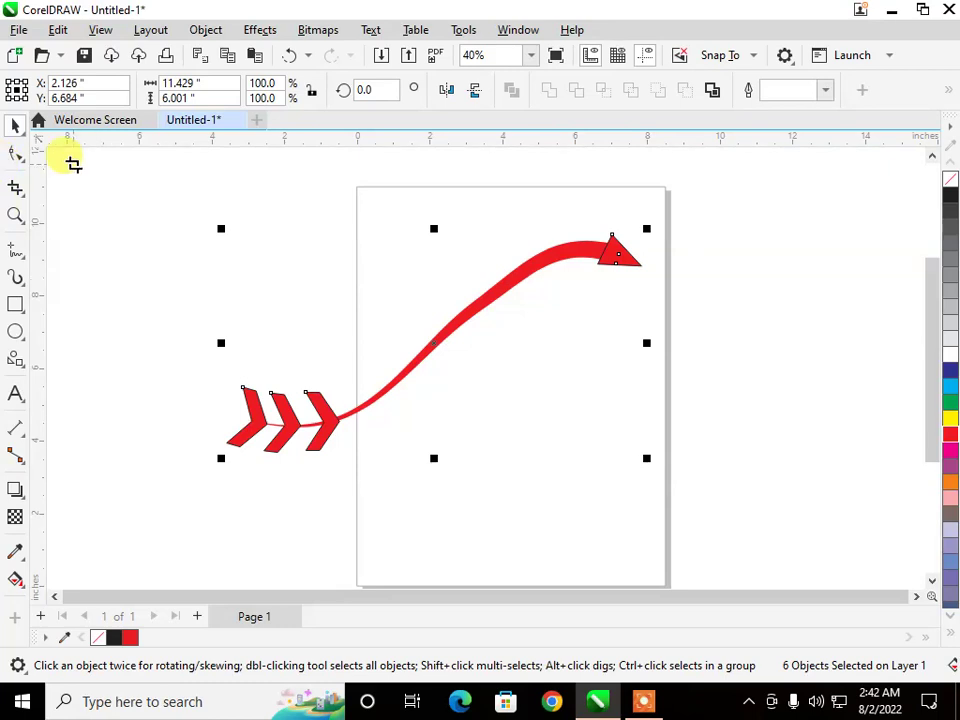
{"action": "left_click", "coordinate": [72, 196]}
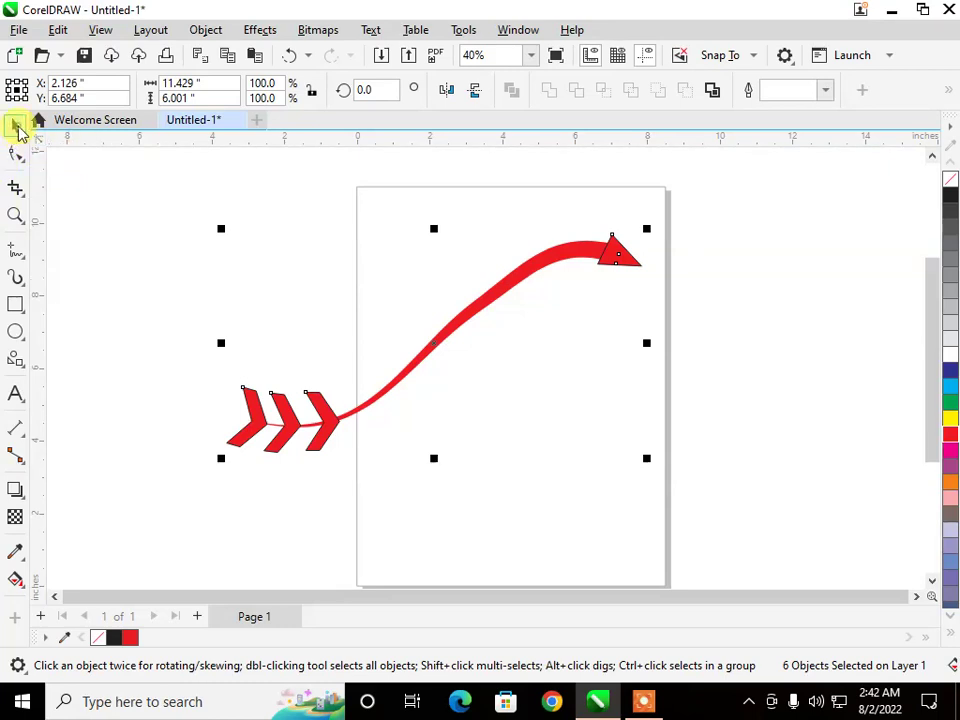
{"action": "left_click", "coordinate": [17, 128]}
{"action": "left_click_drag", "start_coordinate": [74, 180], "coordinate": [423, 439]}
{"action": "key", "text": "Escape"}
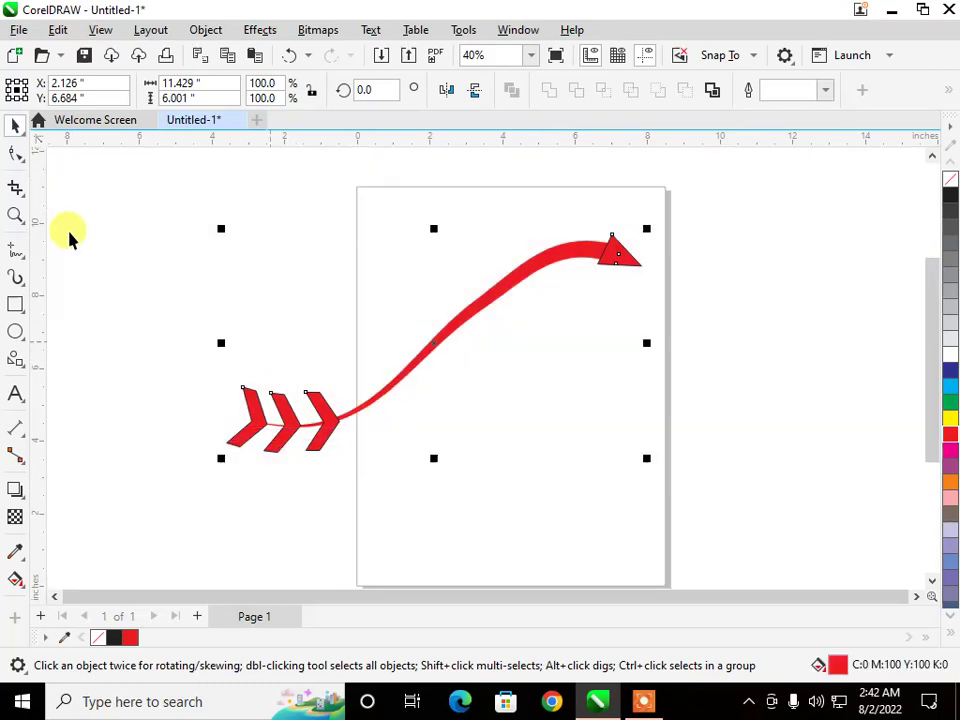
Delete all six selected parts of the red arrow
{"action": "key", "text": "F6"}
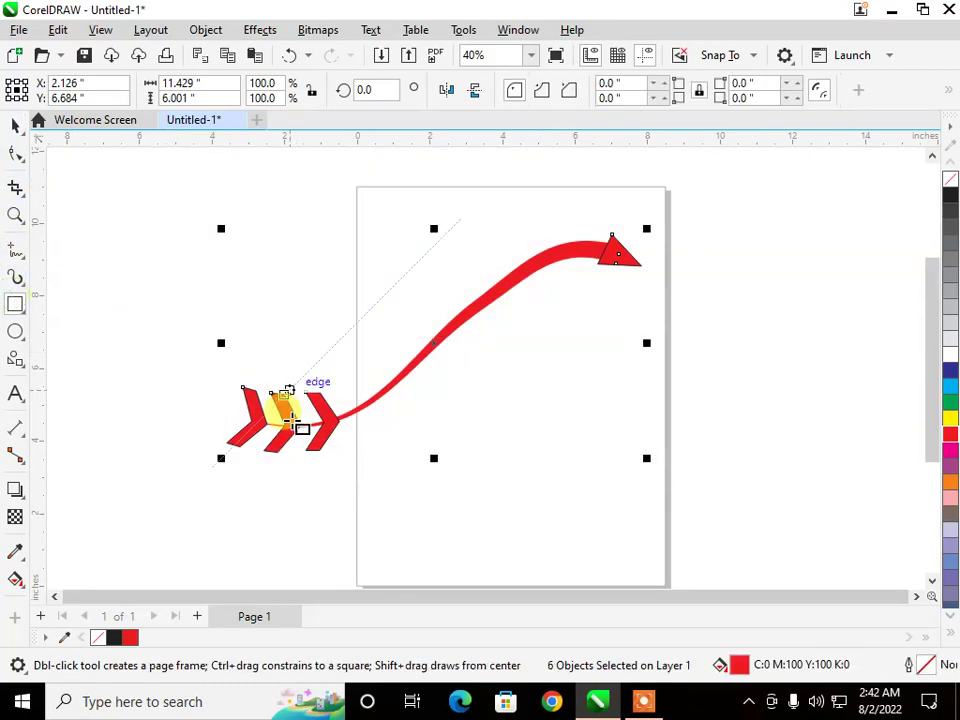
{"action": "left_click", "coordinate": [15, 125]}
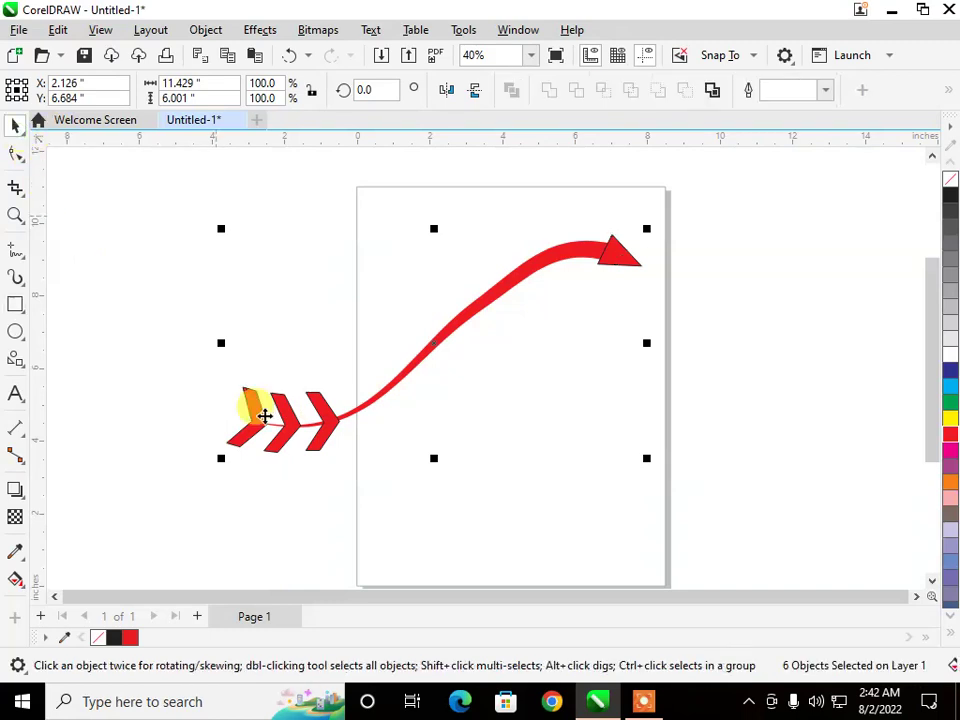
{"action": "left_click", "coordinate": [266, 418]}
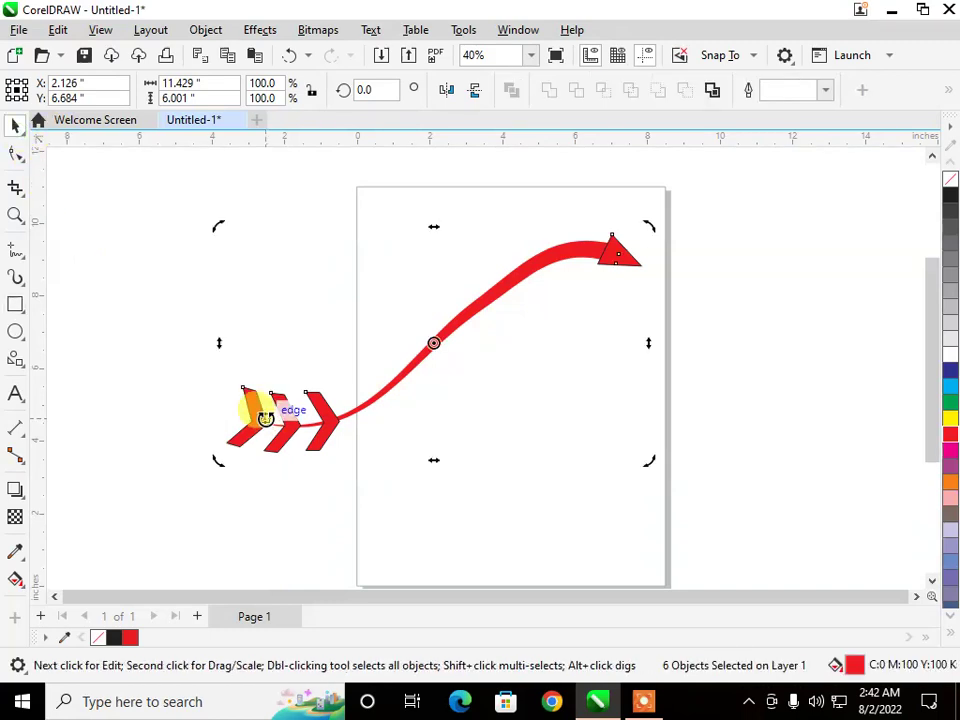
{"action": "key", "text": "Delete"}
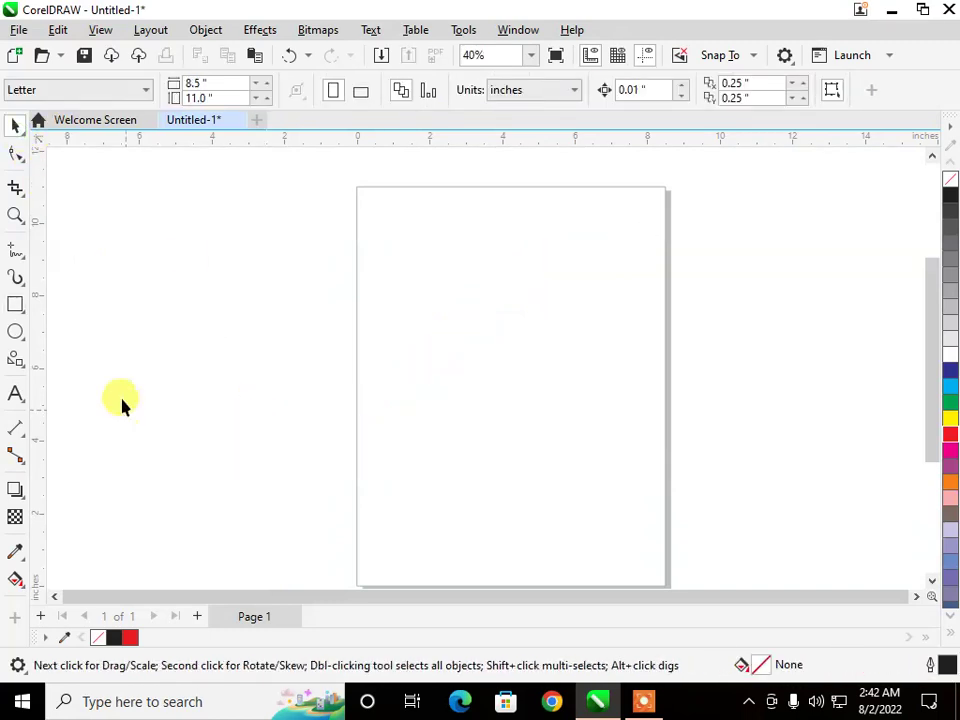
{"action": "left_click", "coordinate": [219, 33]}
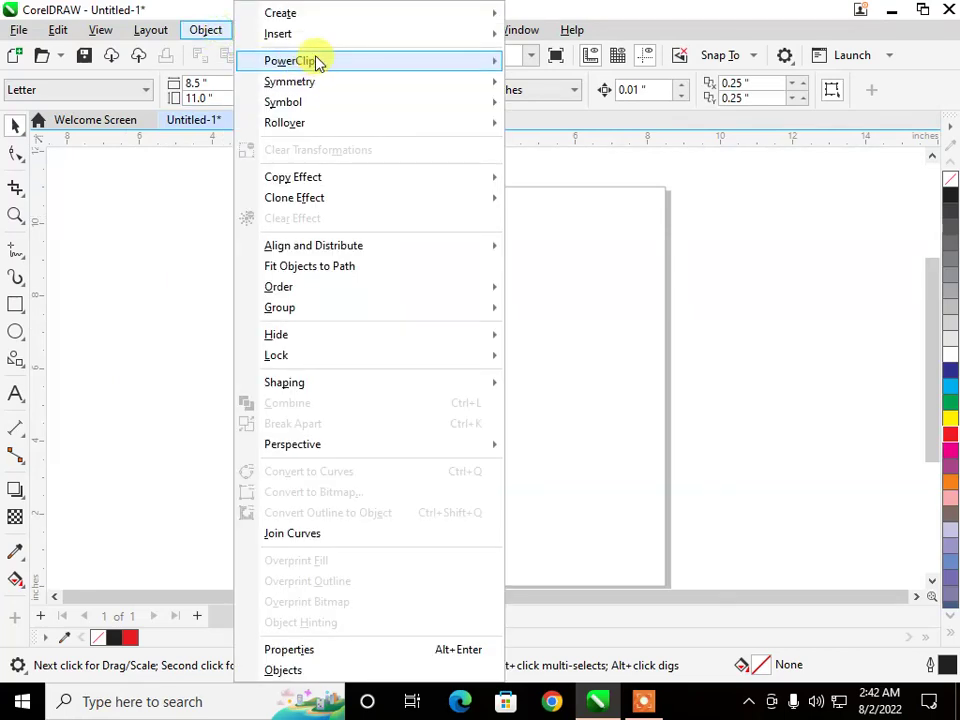
{"action": "mouse_move", "coordinate": [318, 40]}
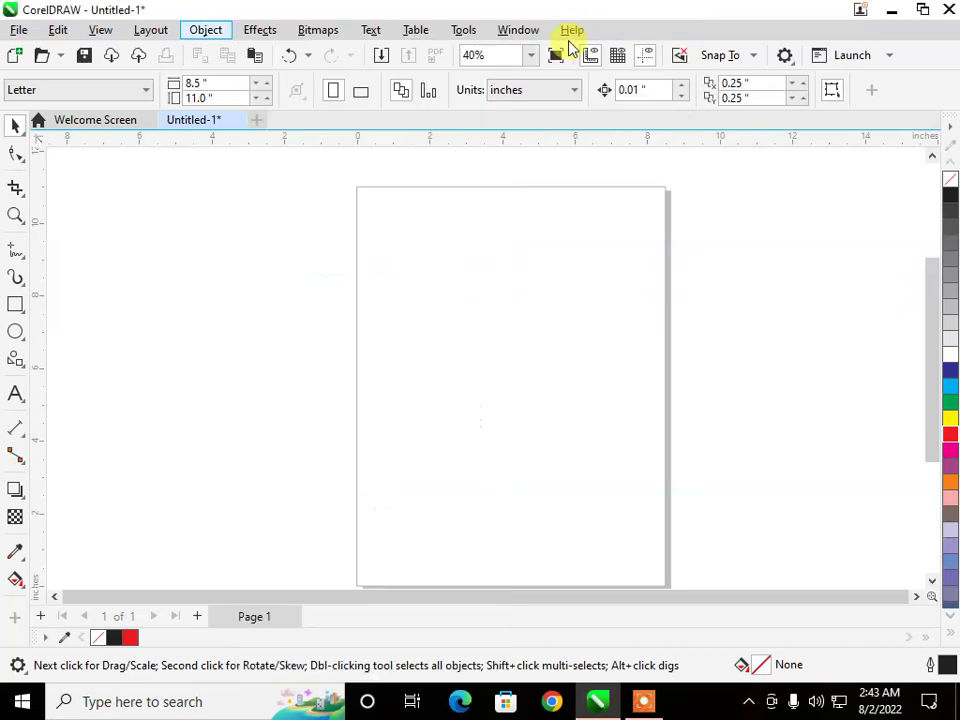
{"action": "mouse_move", "coordinate": [369, 39]}
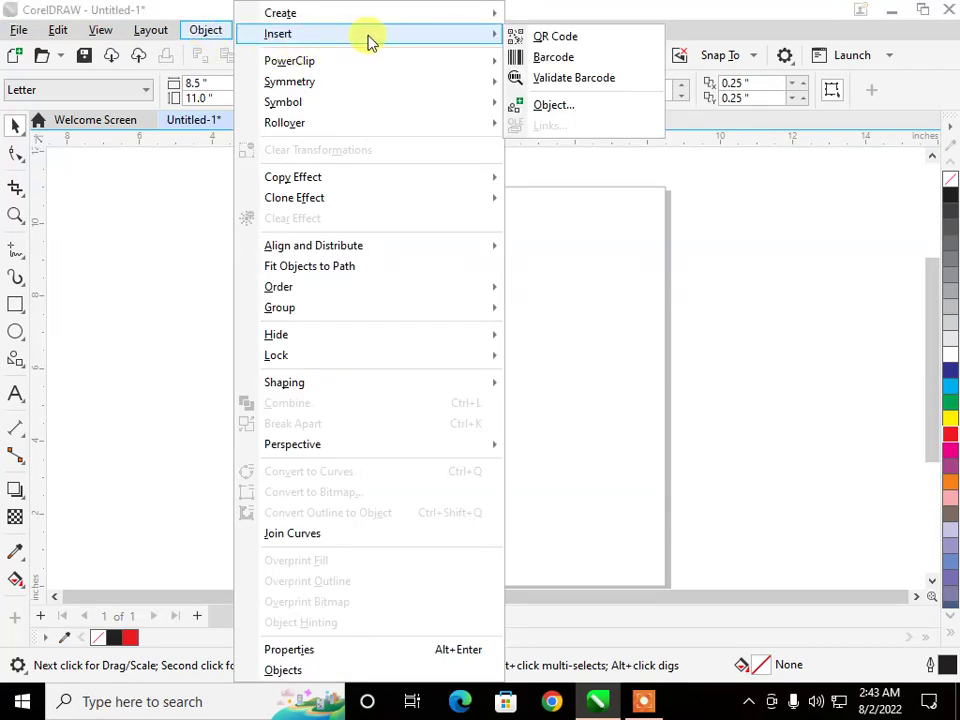
{"action": "left_click", "coordinate": [540, 38]}
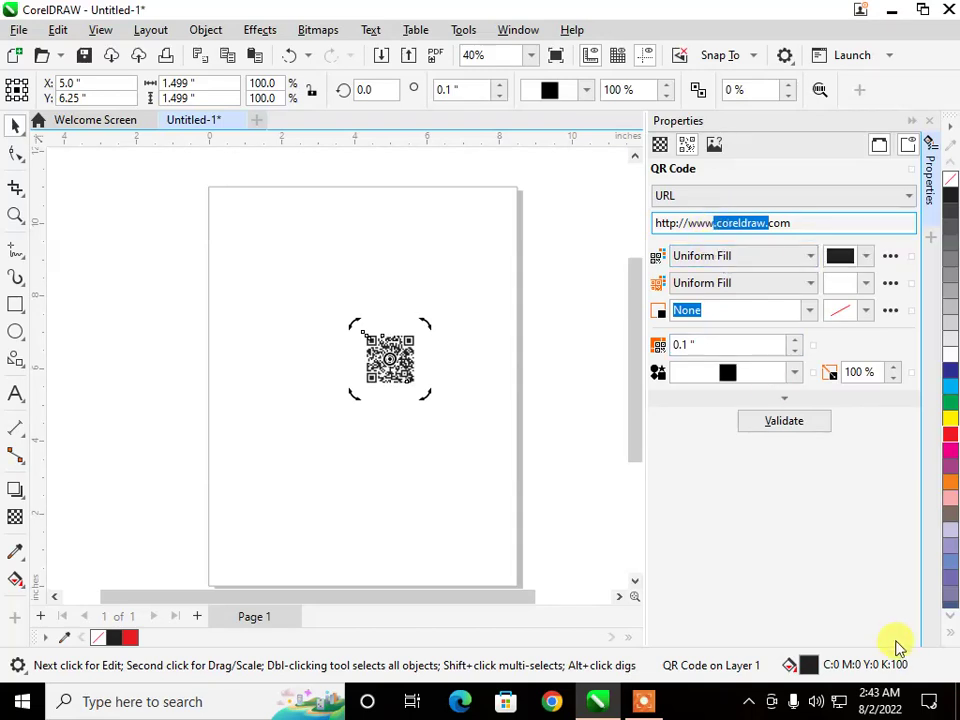
{"action": "type", "text": "pui"}
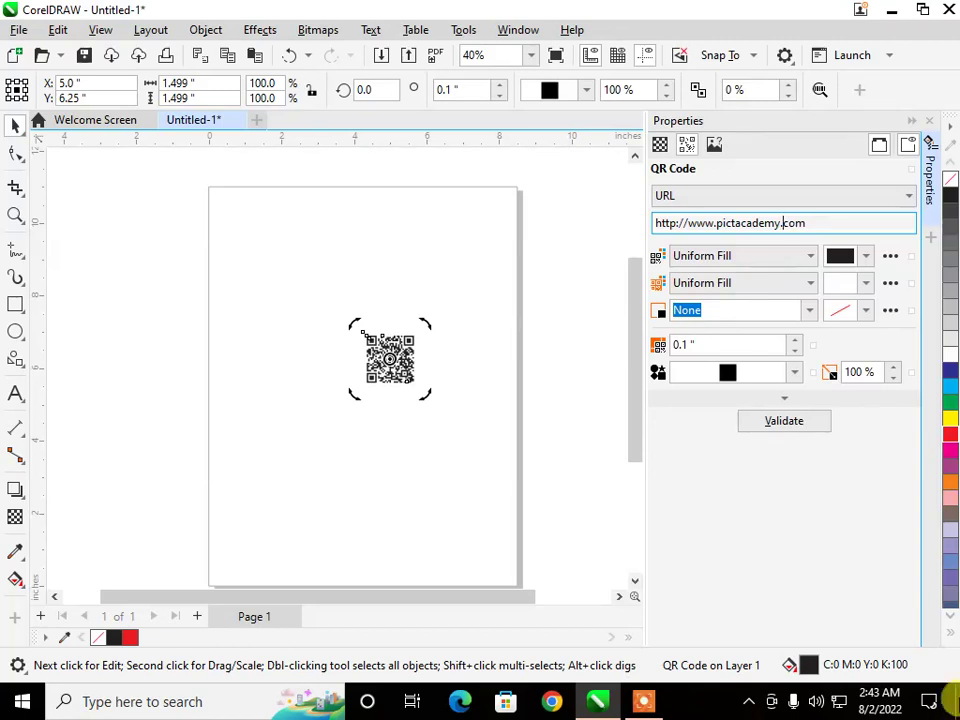
Expand the additional QR code options, validate the code's data and clear the selection
{"action": "left_click", "coordinate": [790, 413]}
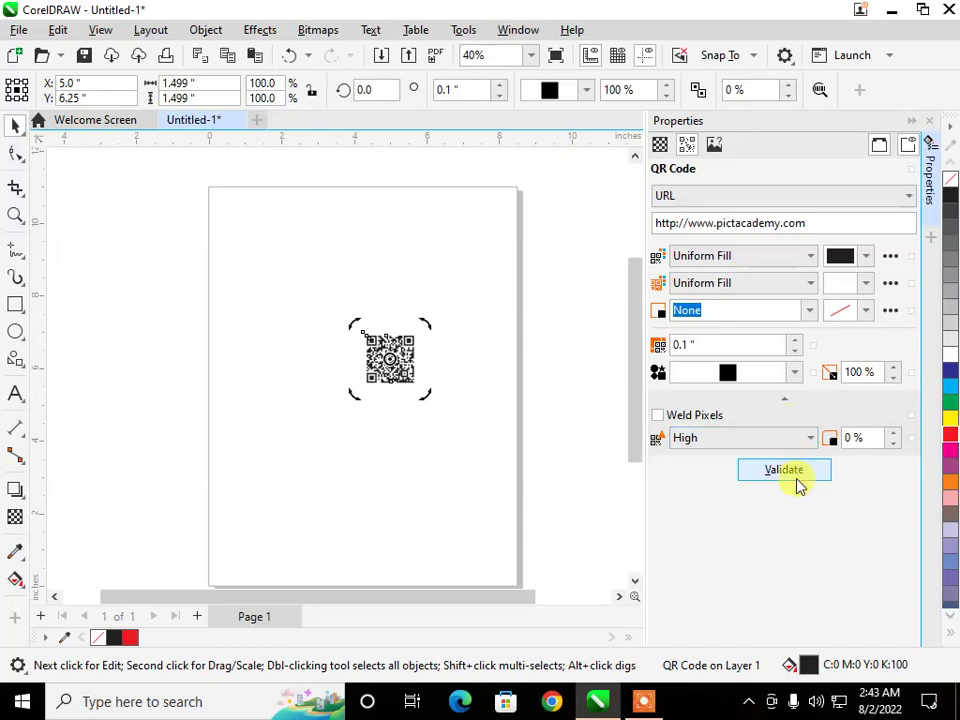
{"action": "left_click", "coordinate": [793, 472]}
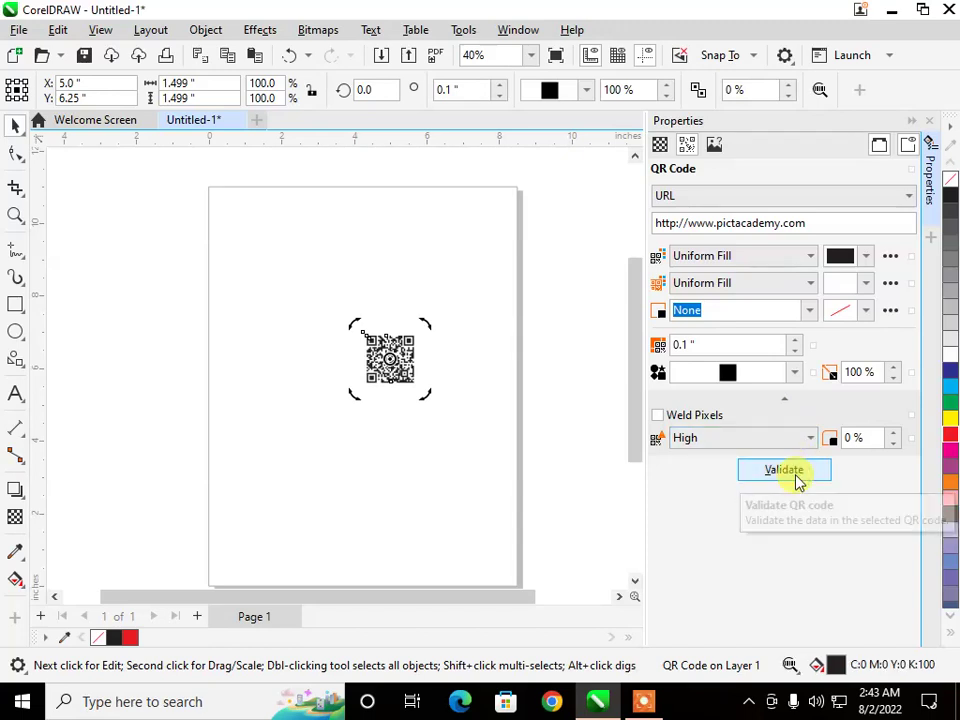
{"action": "left_click", "coordinate": [568, 424]}
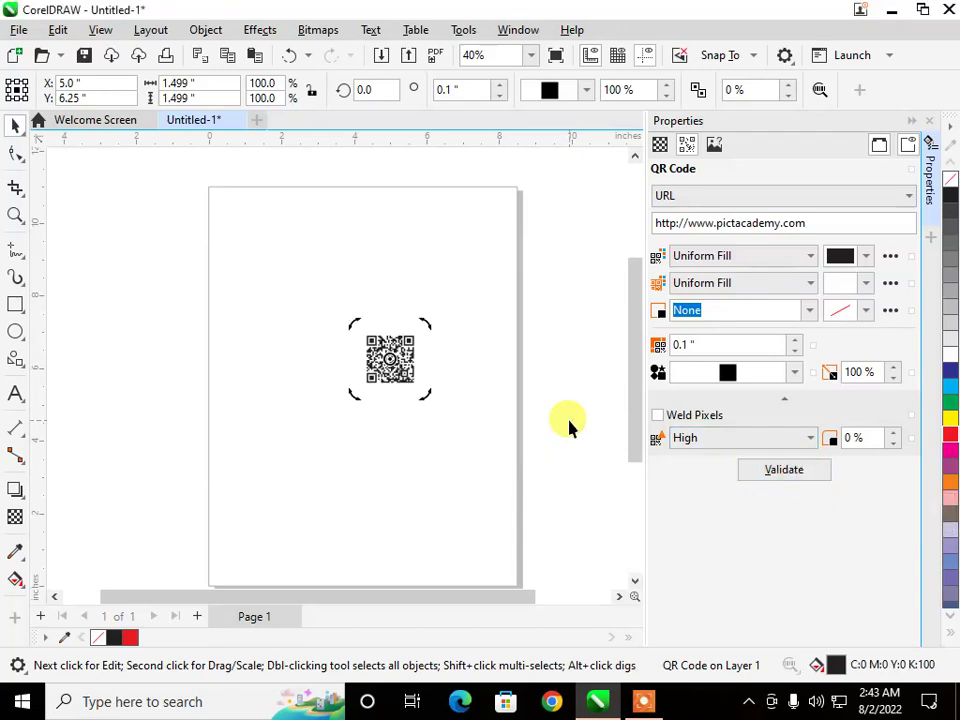
Examine the QR code's pixel pattern up close and select the code
{"action": "scroll", "coordinate": [366, 345], "scroll_direction": "up", "scroll_amount": 2}
{"action": "scroll", "coordinate": [370, 350], "scroll_direction": "up", "scroll_amount": 3}
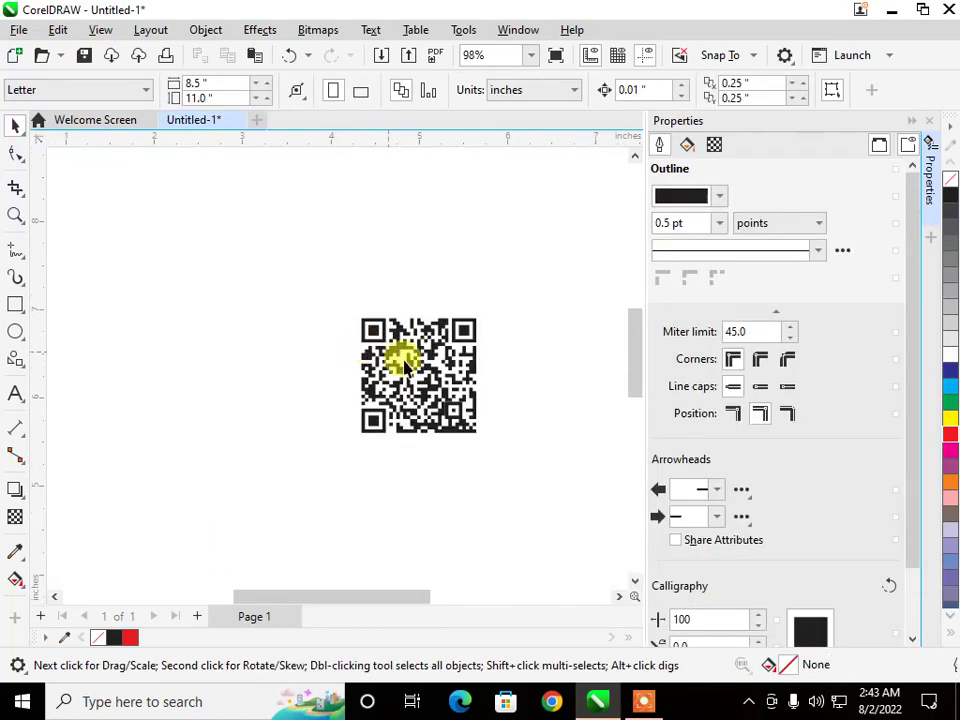
{"action": "scroll", "coordinate": [435, 390], "scroll_direction": "up", "scroll_amount": 5}
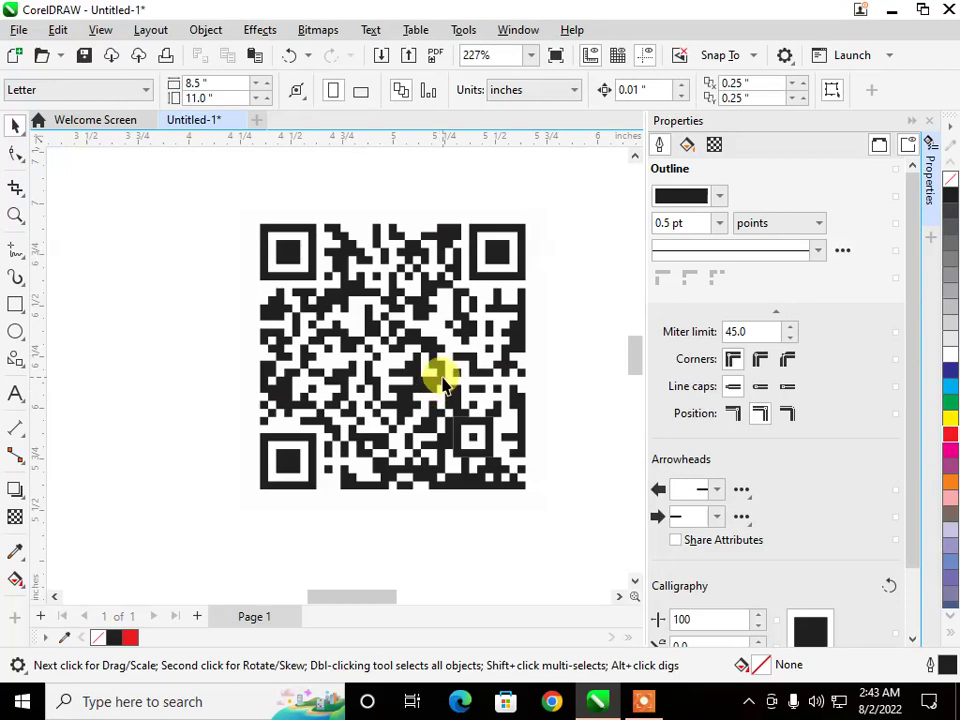
{"action": "left_click", "coordinate": [443, 385]}
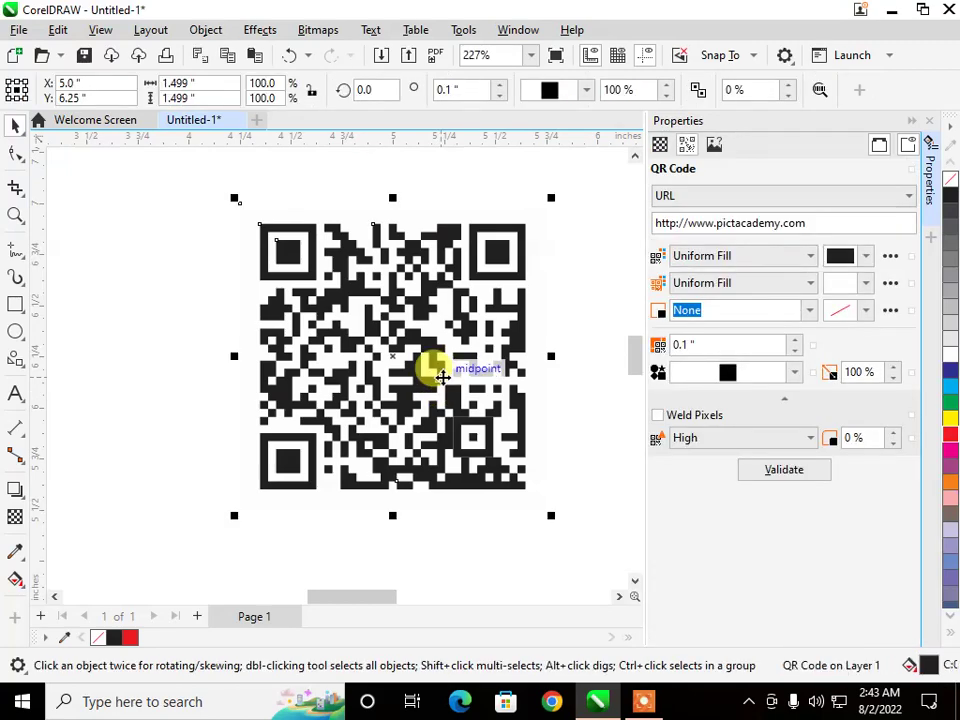
{"action": "scroll", "coordinate": [383, 330], "scroll_direction": "down", "scroll_amount": 3}
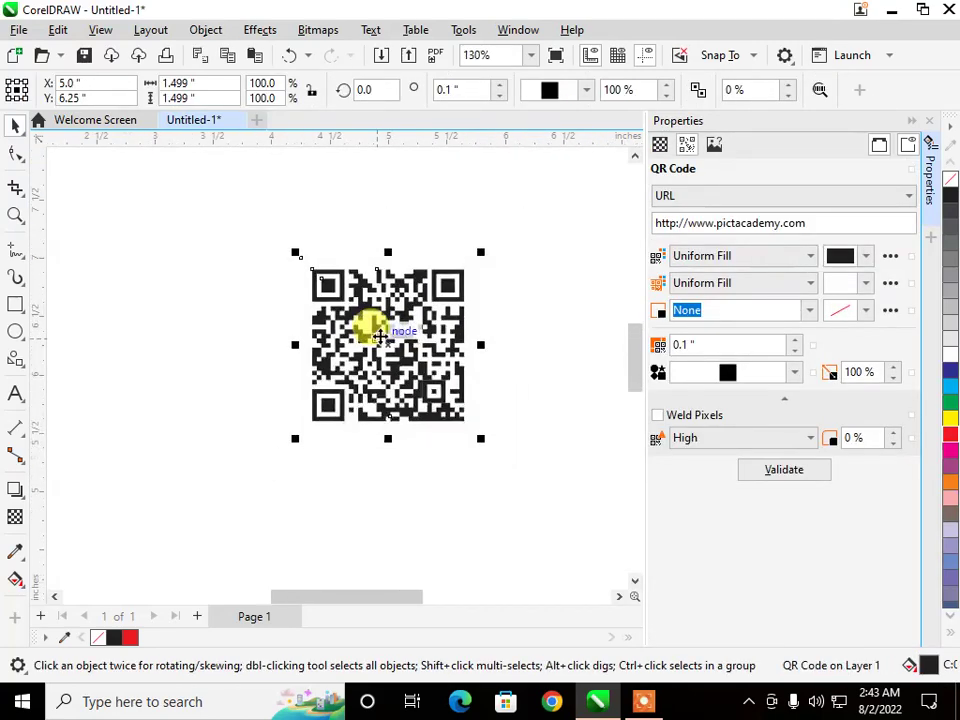
Close the QR code's properties and delete the QR code from the page
{"action": "left_click", "coordinate": [933, 121]}
{"action": "scroll", "coordinate": [350, 355], "scroll_direction": "down", "scroll_amount": 3}
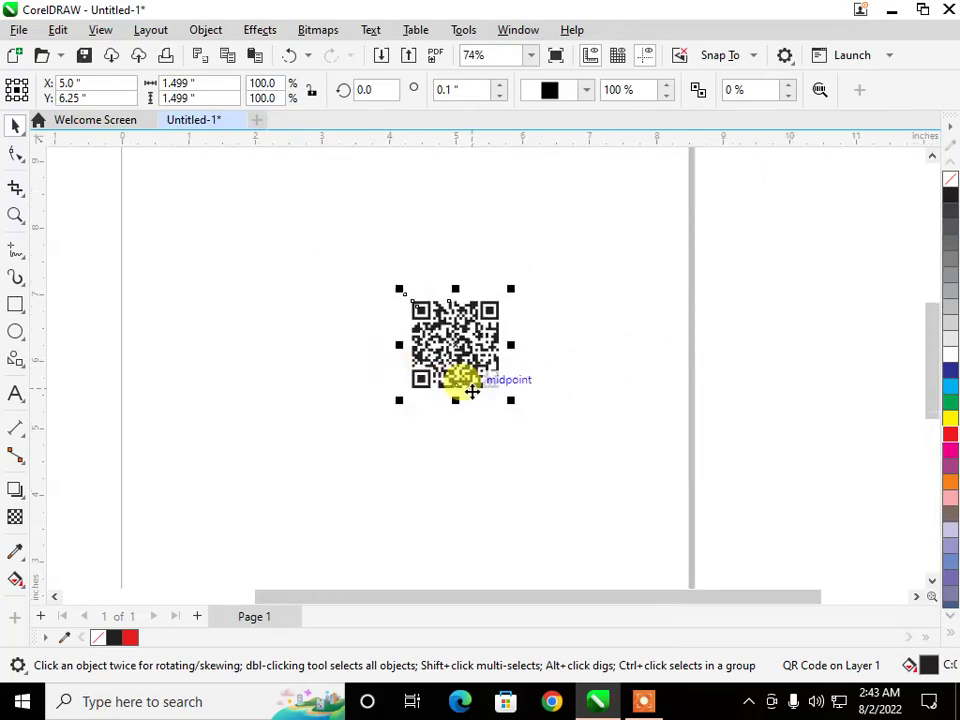
{"action": "key", "text": "Delete"}
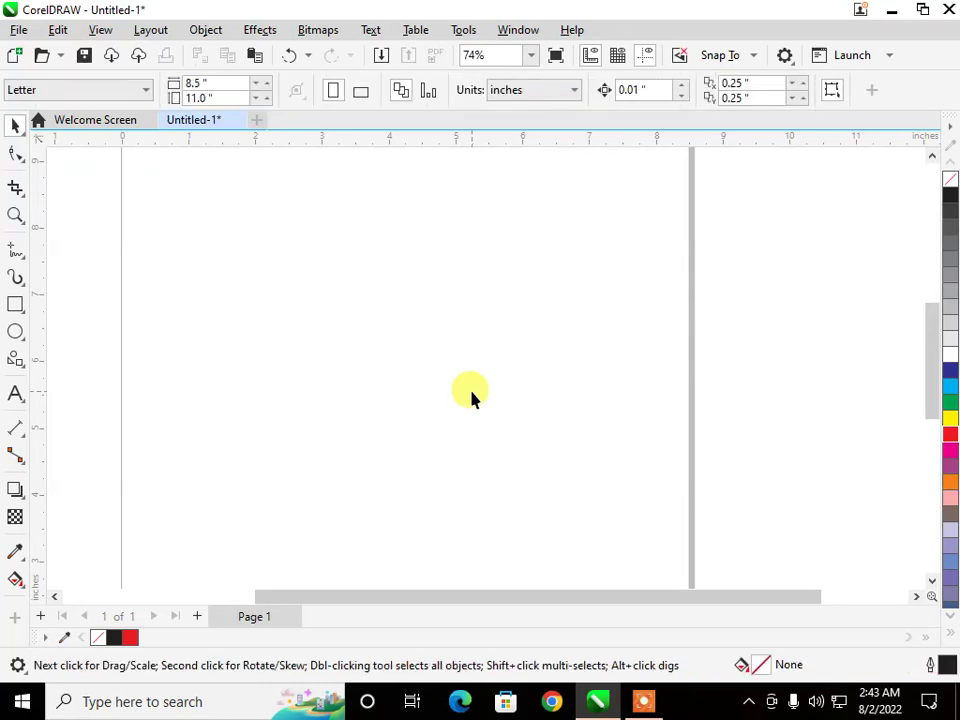
Draw an ellipse about 5 inches wide and 4.5 inches high on the right half of the page
{"action": "left_click", "coordinate": [195, 30]}
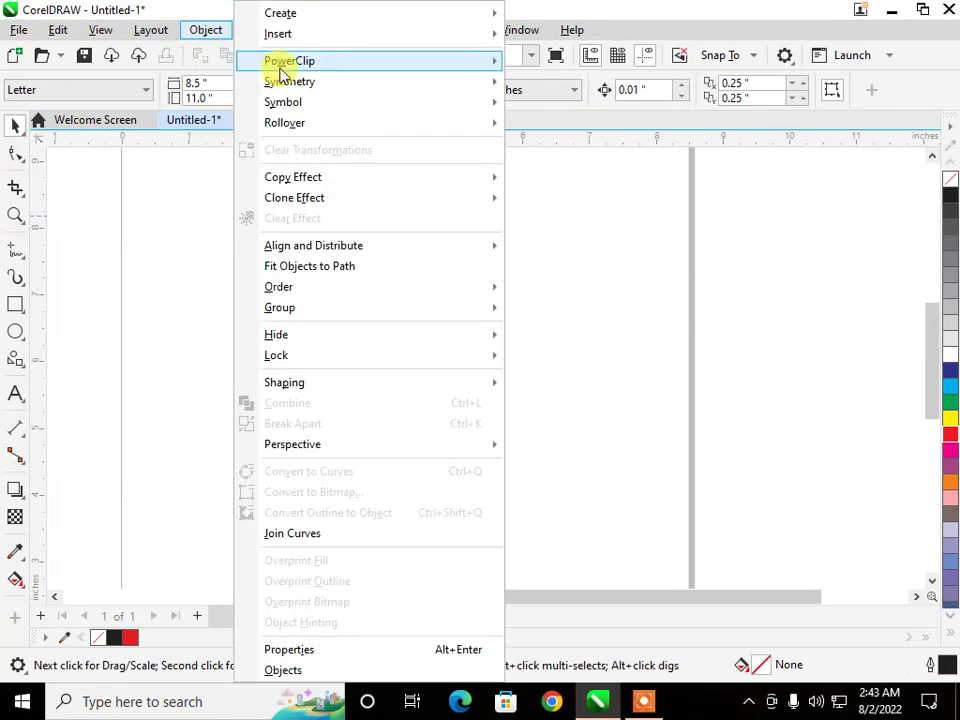
{"action": "mouse_move", "coordinate": [282, 66]}
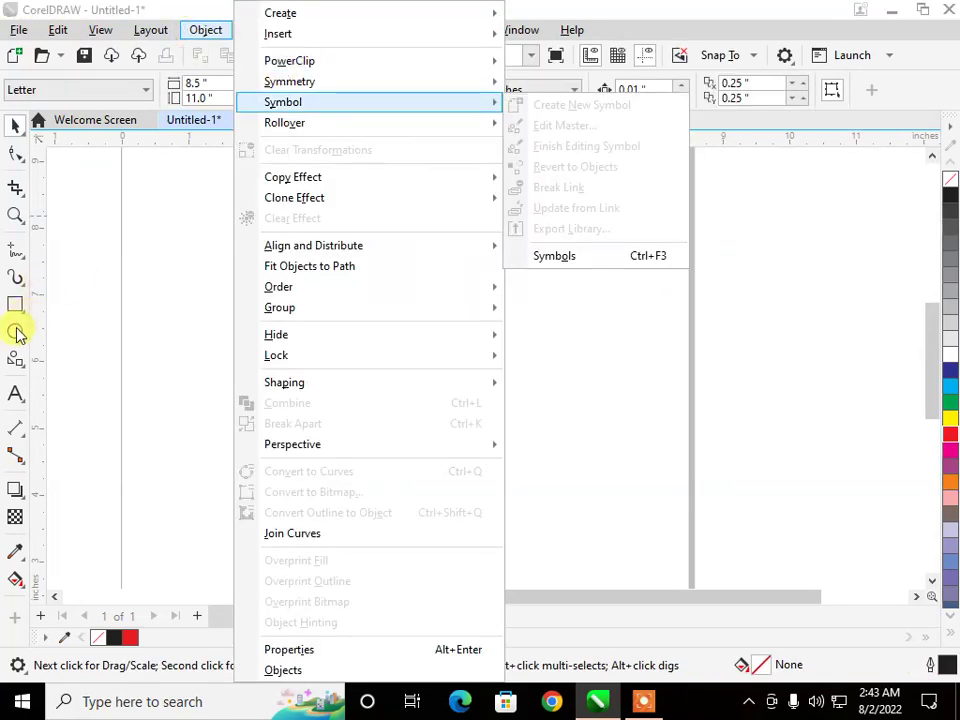
{"action": "left_click", "coordinate": [15, 331]}
{"action": "left_click_drag", "start_coordinate": [324, 211], "coordinate": [660, 516]}
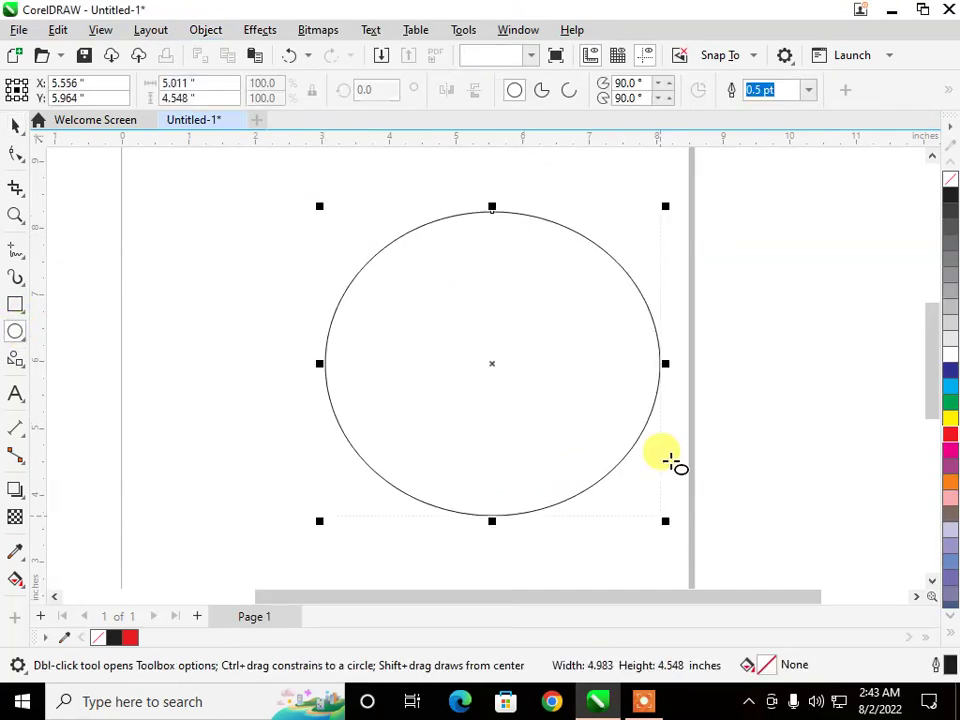
{"action": "scroll", "coordinate": [750, 343], "scroll_direction": "down", "scroll_amount": 2}
{"action": "scroll", "coordinate": [745, 343], "scroll_direction": "down", "scroll_amount": 1}
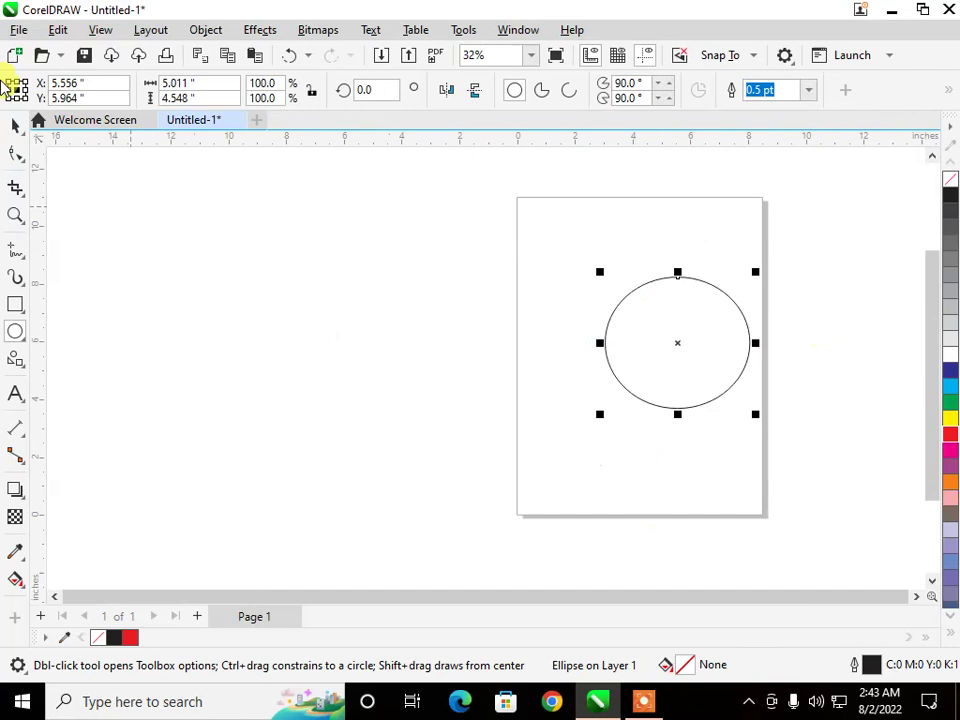
Import the leopard photo 4.jpg from the Pictures folder and place it off the page, left of the ellipse
{"action": "left_click", "coordinate": [18, 30]}
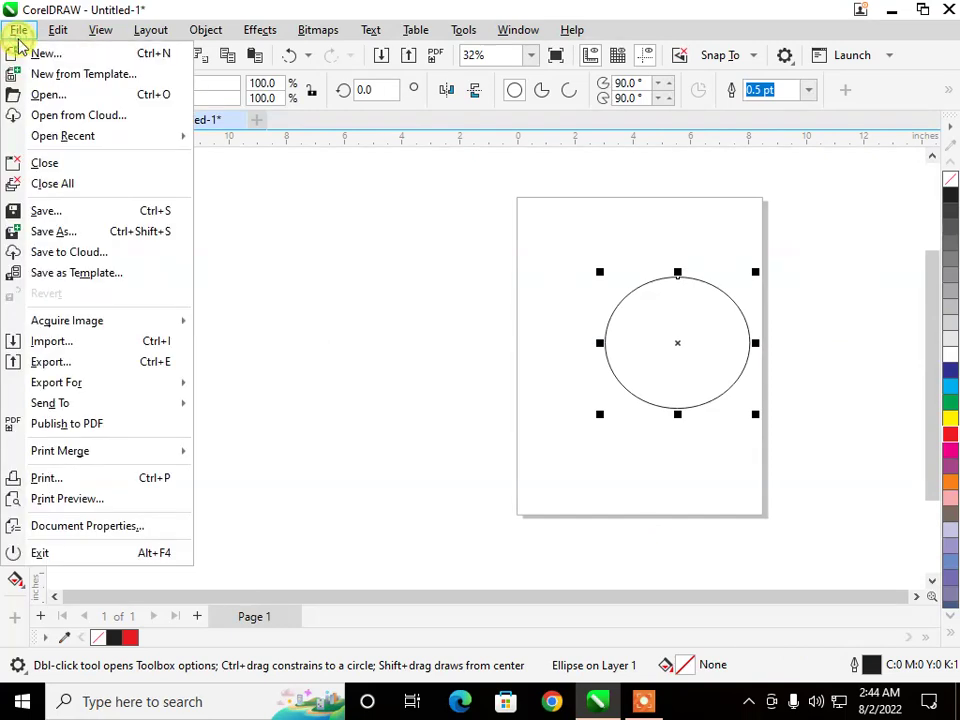
{"action": "left_click", "coordinate": [77, 345]}
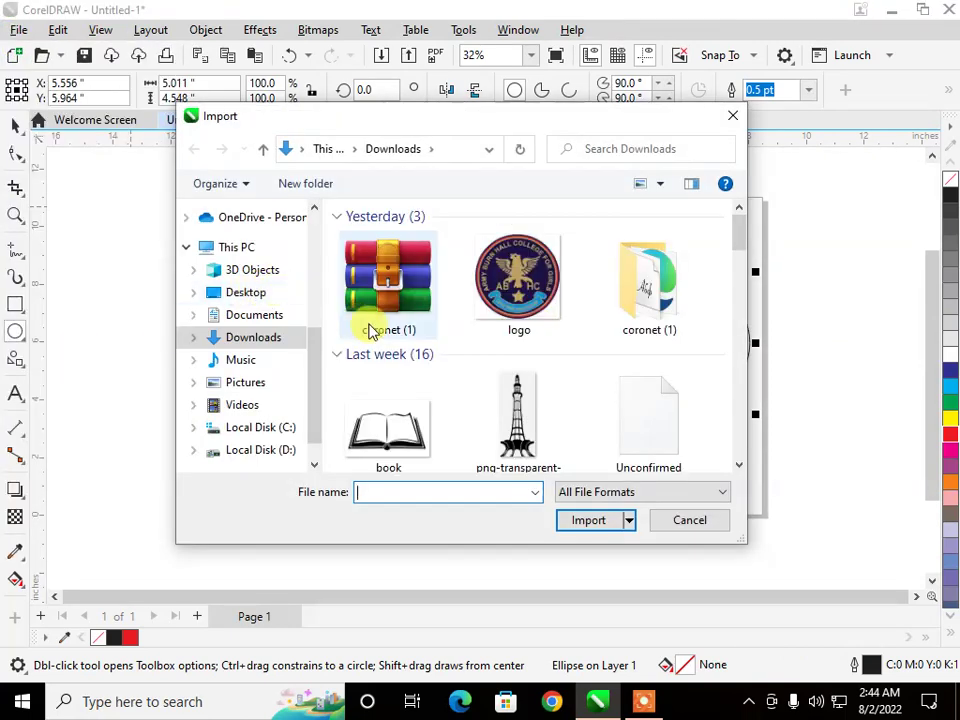
{"action": "left_click", "coordinate": [237, 382]}
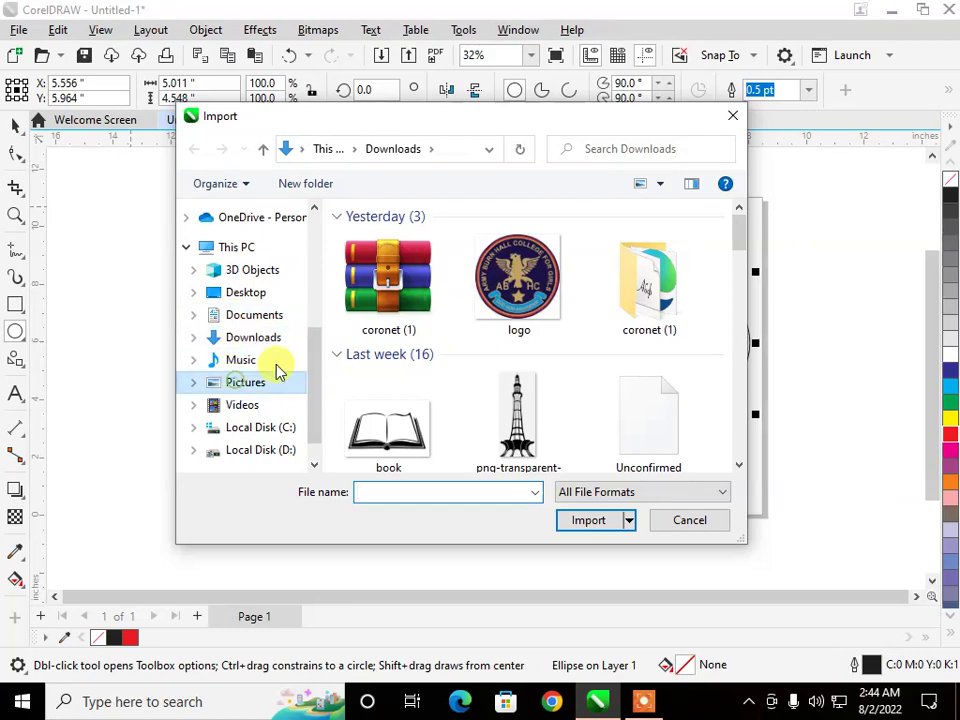
{"action": "double_click", "coordinate": [460, 362]}
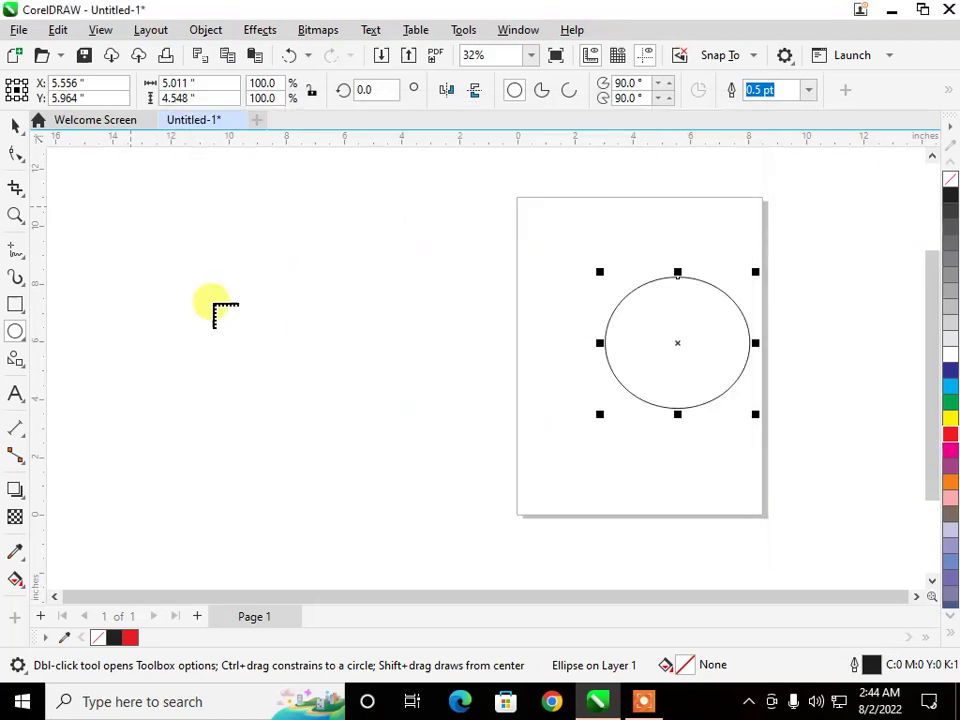
{"action": "left_click", "coordinate": [149, 272]}
{"action": "scroll", "coordinate": [197, 339], "scroll_direction": "up", "scroll_amount": 1}
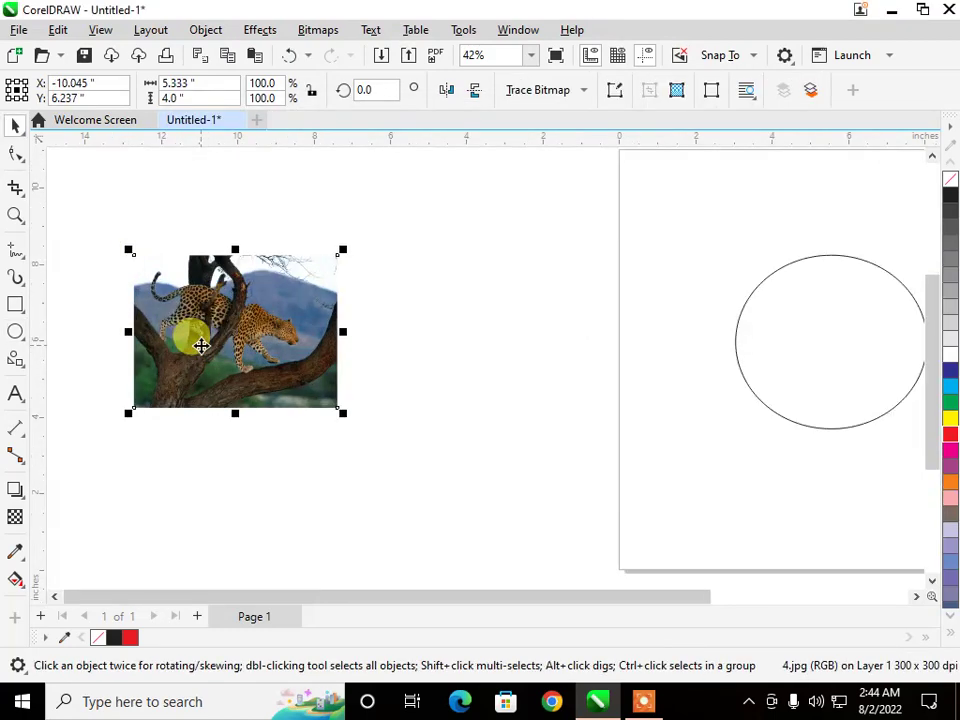
Place the leopard photo inside the ellipse as a PowerClip
{"action": "left_click", "coordinate": [205, 30]}
{"action": "left_click", "coordinate": [384, 61]}
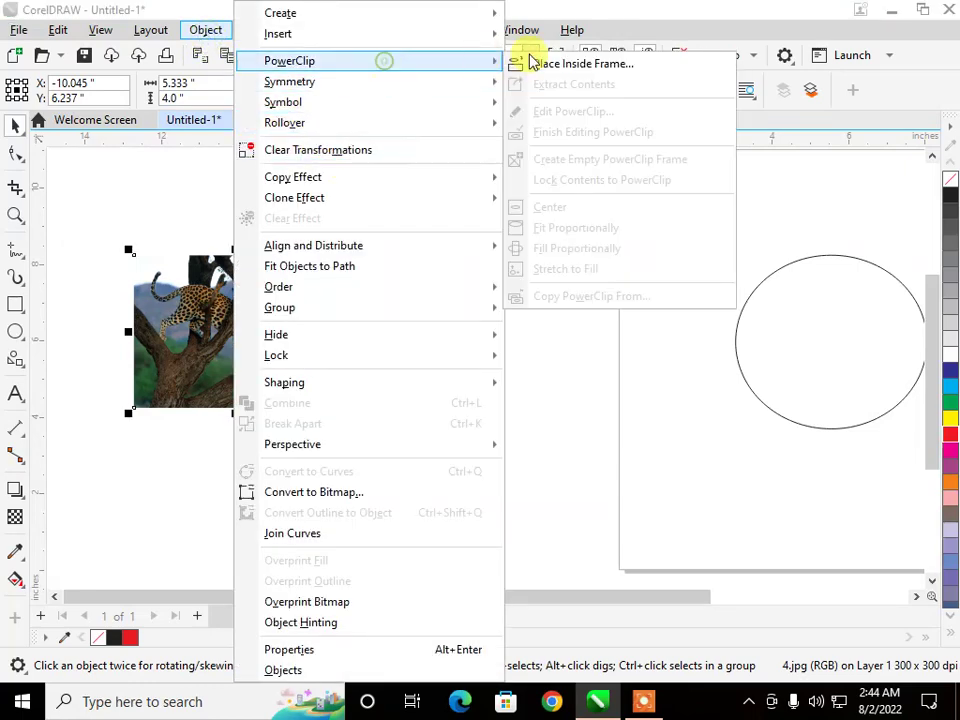
{"action": "left_click", "coordinate": [546, 60]}
{"action": "left_click", "coordinate": [808, 297]}
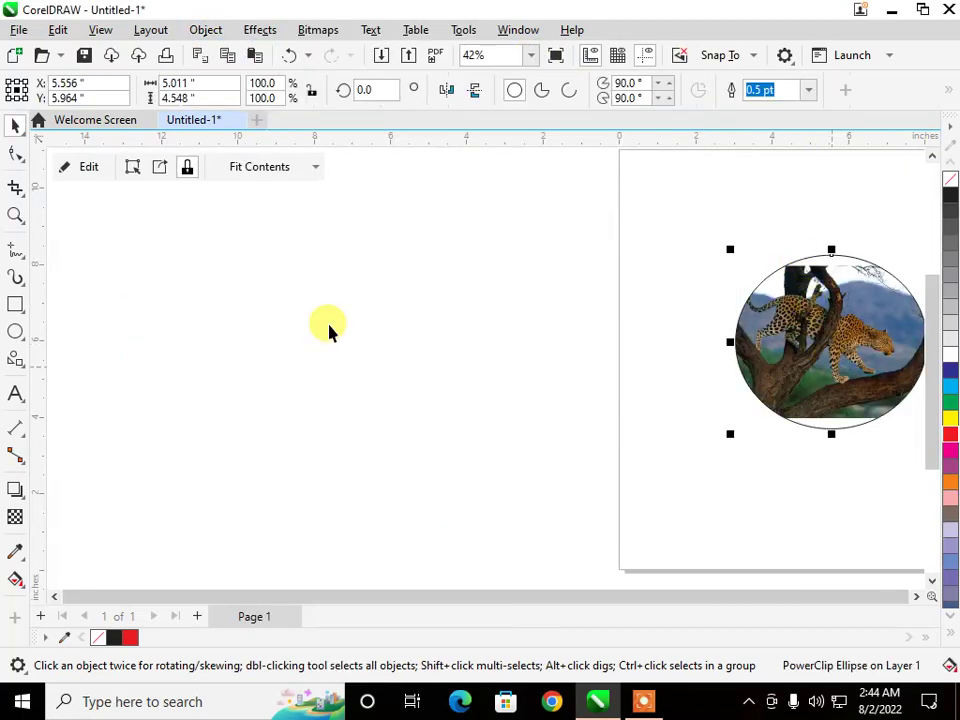
{"action": "scroll", "coordinate": [249, 375], "scroll_direction": "down", "scroll_amount": 3}
{"action": "scroll", "coordinate": [677, 364], "scroll_direction": "up", "scroll_amount": 4}
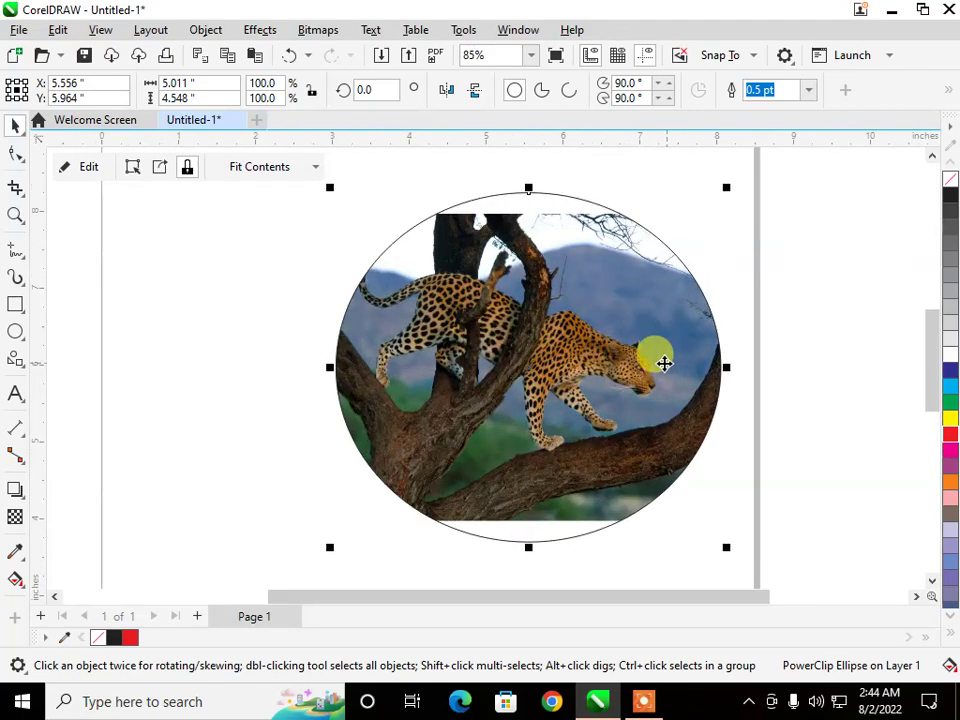
{"action": "scroll", "coordinate": [390, 298], "scroll_direction": "down", "scroll_amount": 1}
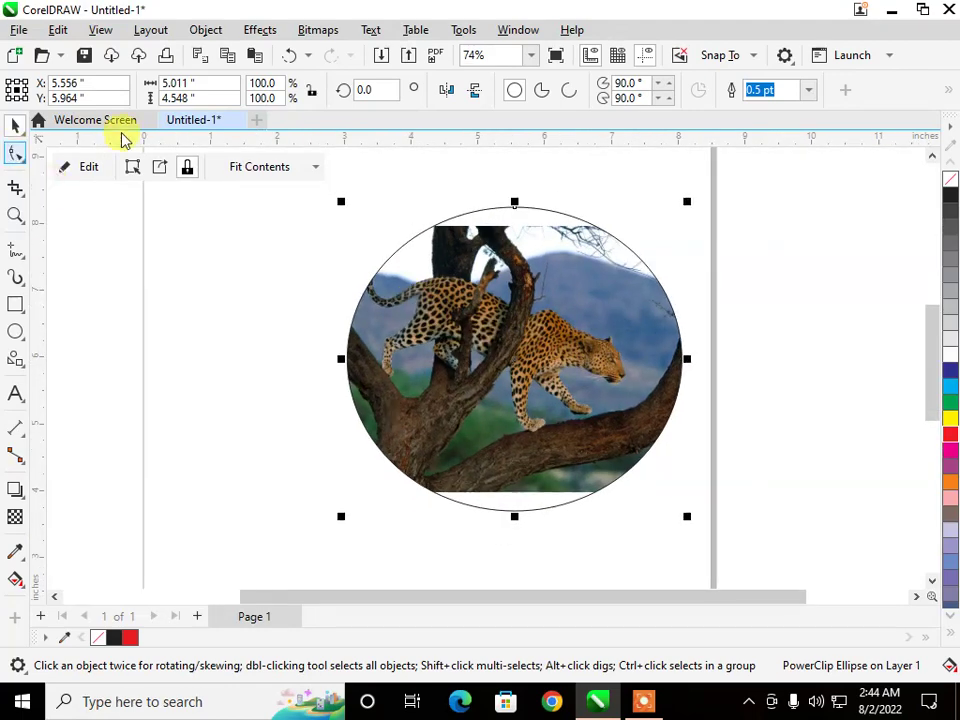
Edit the PowerClip contents, enlarge the leopard photo to about 120% so it covers the ellipse, and finish editing
{"action": "left_click", "coordinate": [90, 168]}
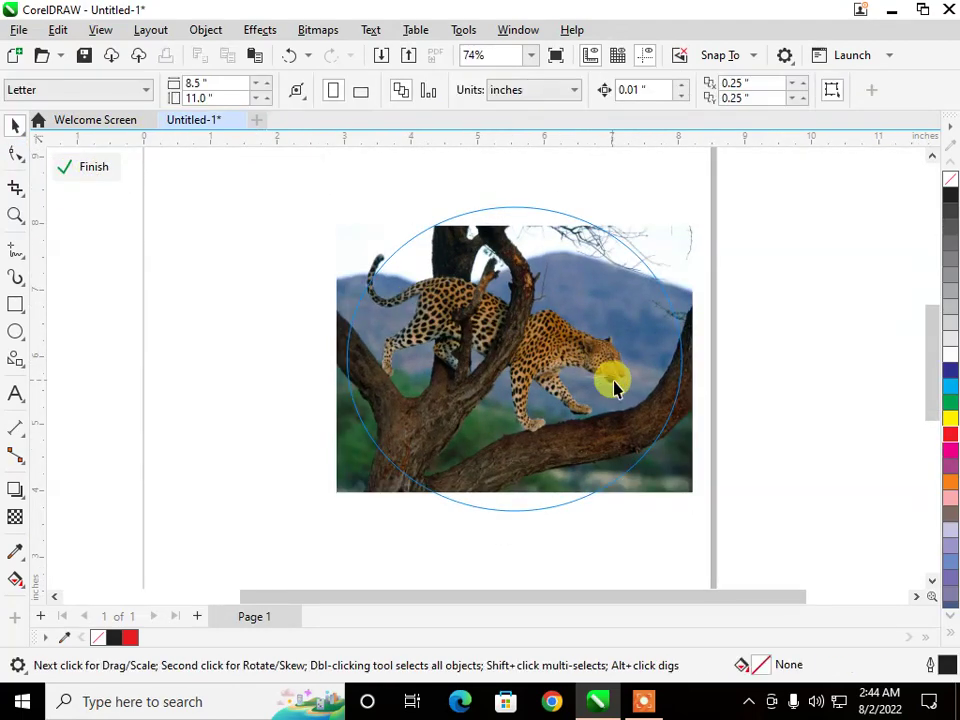
{"action": "left_click", "coordinate": [630, 320]}
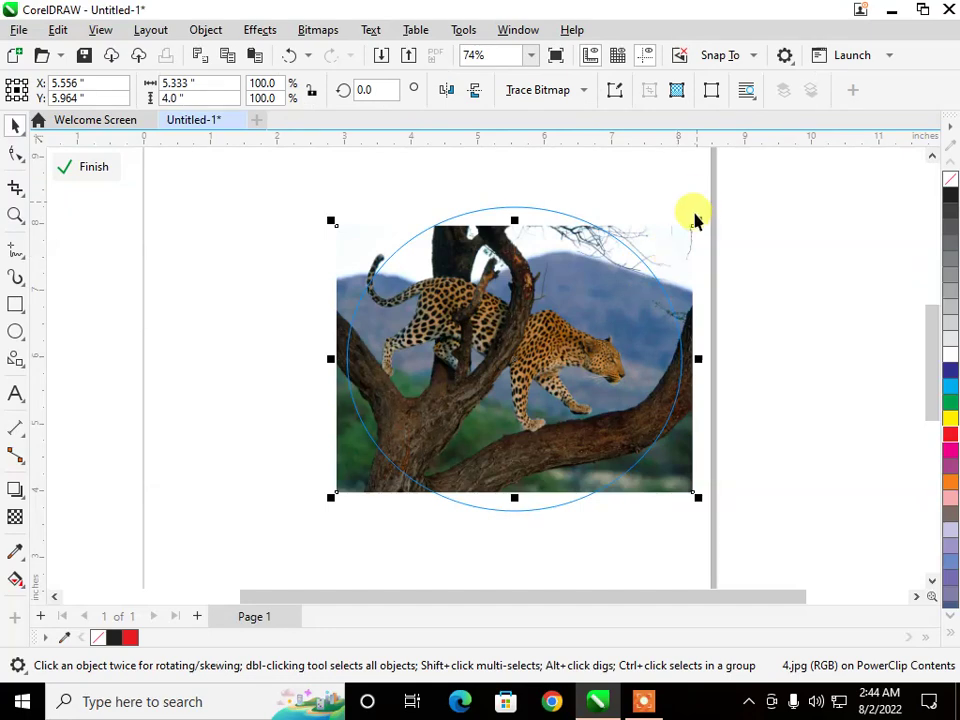
{"action": "left_click_drag", "start_coordinate": [695, 218], "coordinate": [729, 186]}
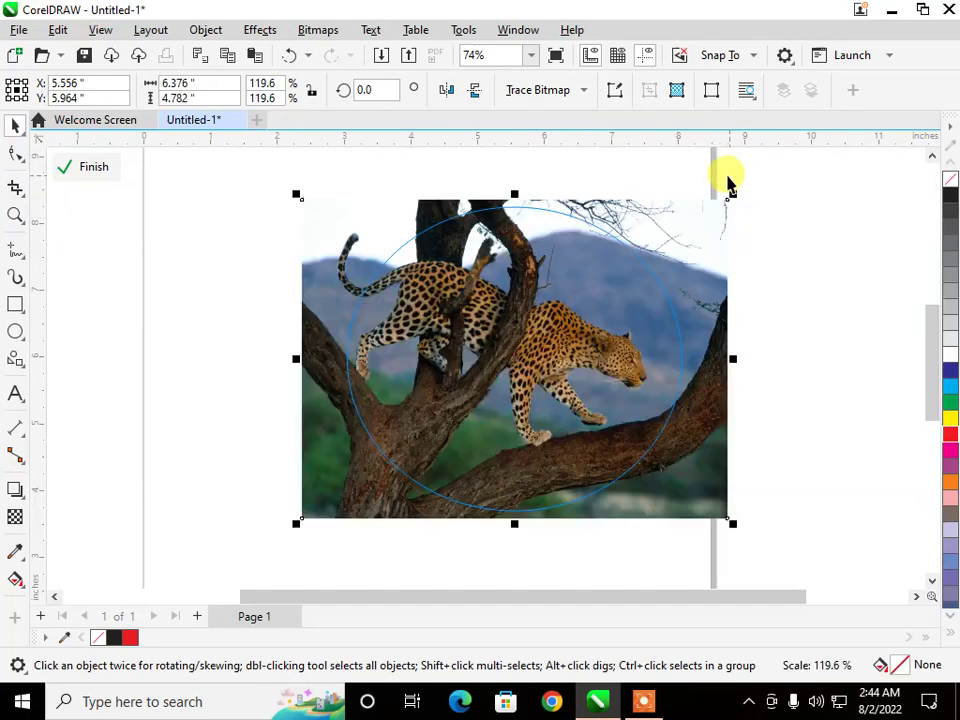
{"action": "left_click", "coordinate": [102, 169]}
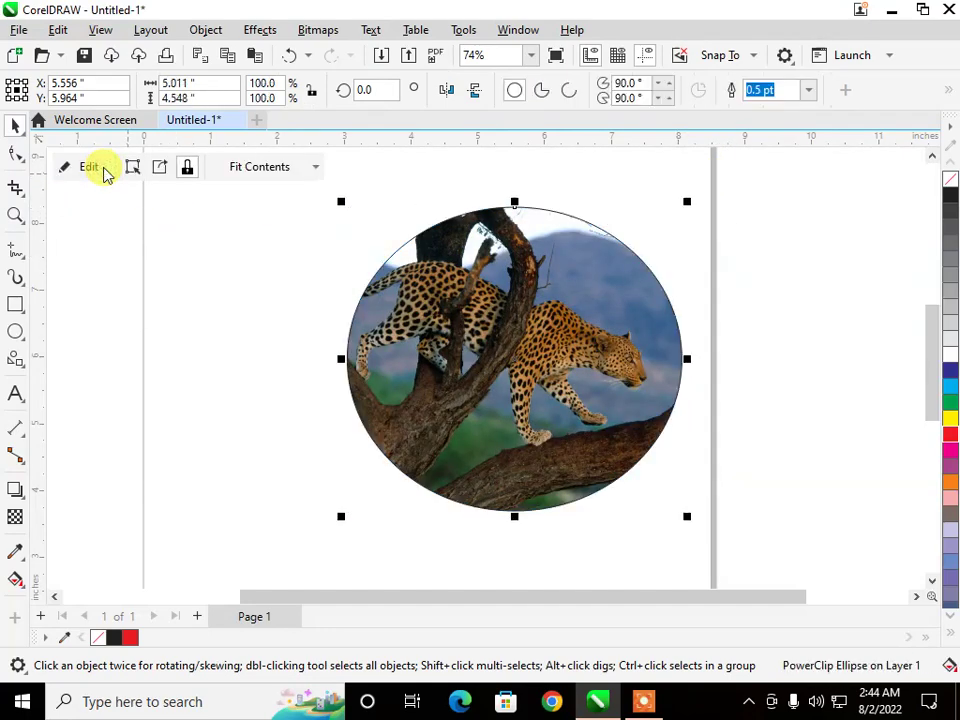
{"action": "left_click", "coordinate": [235, 357]}
{"action": "left_click", "coordinate": [493, 396]}
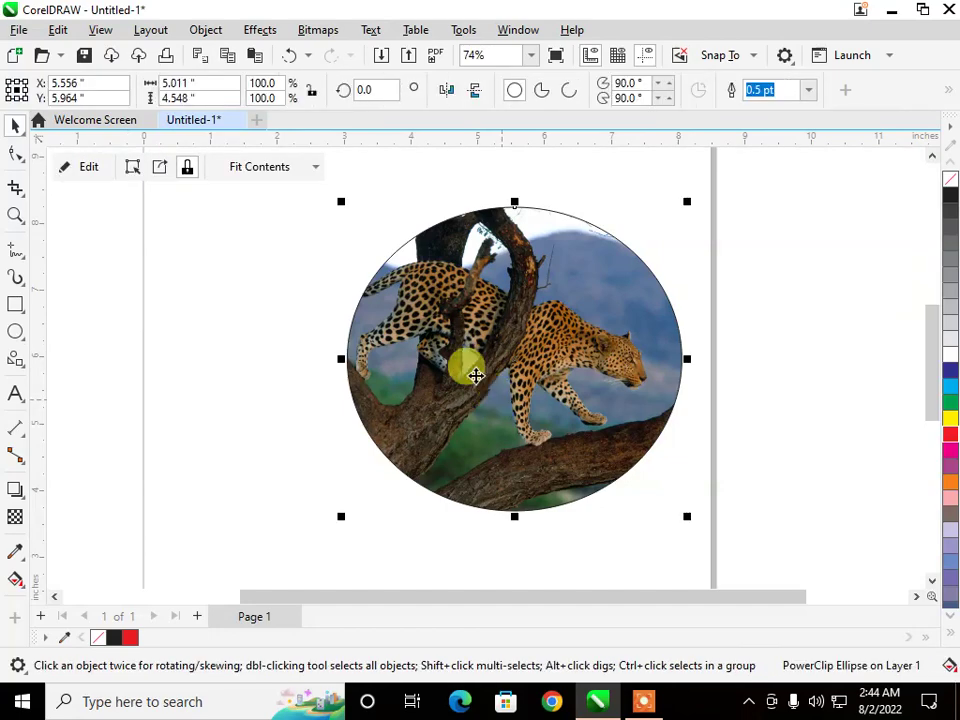
Extract the leopard photo from the ellipse and move it left until it overlaps only the ellipse's left side
{"action": "left_click", "coordinate": [206, 30]}
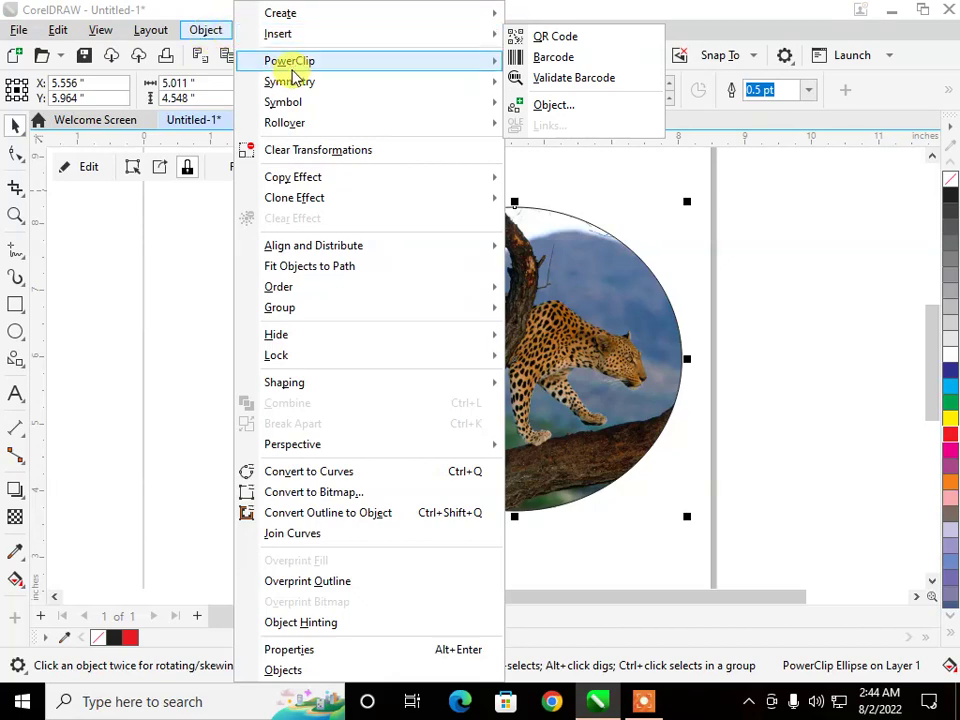
{"action": "mouse_move", "coordinate": [292, 64]}
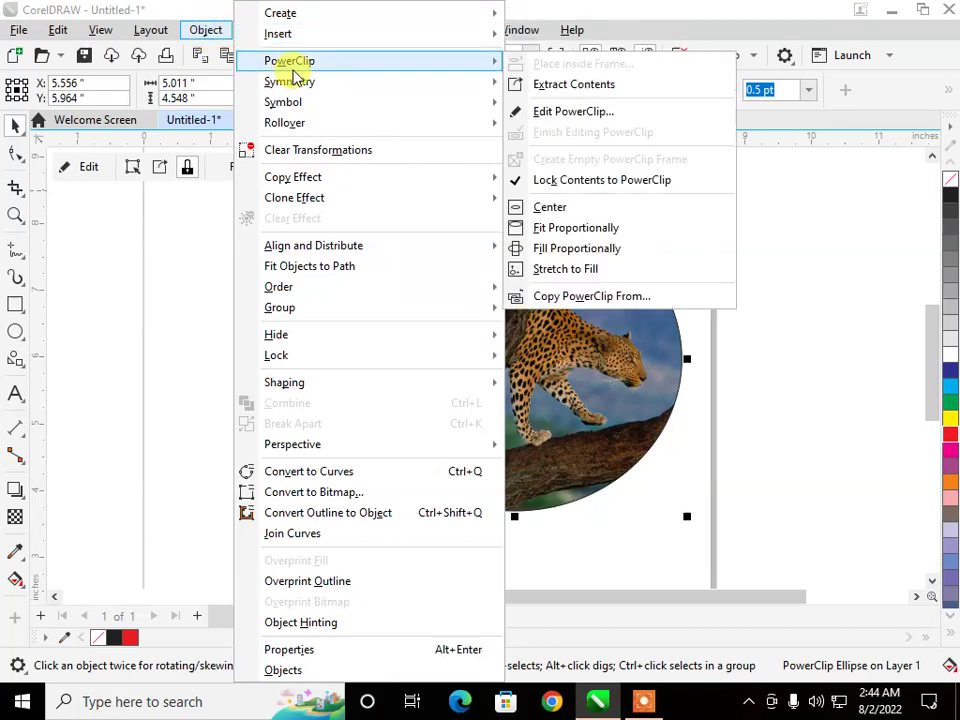
{"action": "left_click", "coordinate": [553, 94]}
{"action": "left_click_drag", "start_coordinate": [536, 311], "coordinate": [251, 372]}
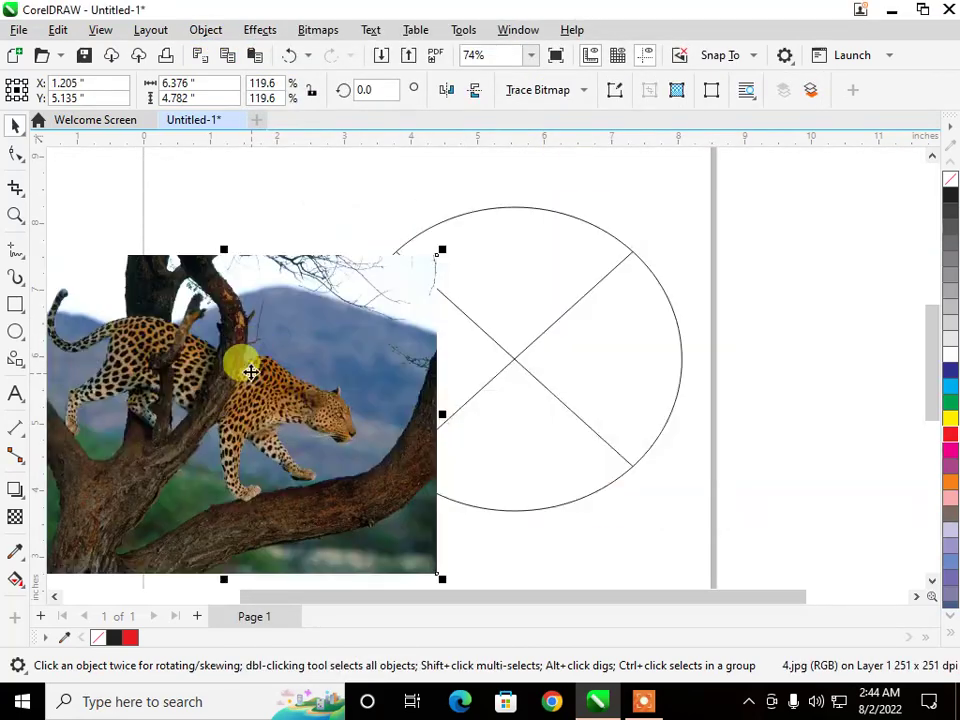
Place the shifted leopard photo back inside the empty ellipse frame with PowerClip
{"action": "left_click", "coordinate": [258, 27]}
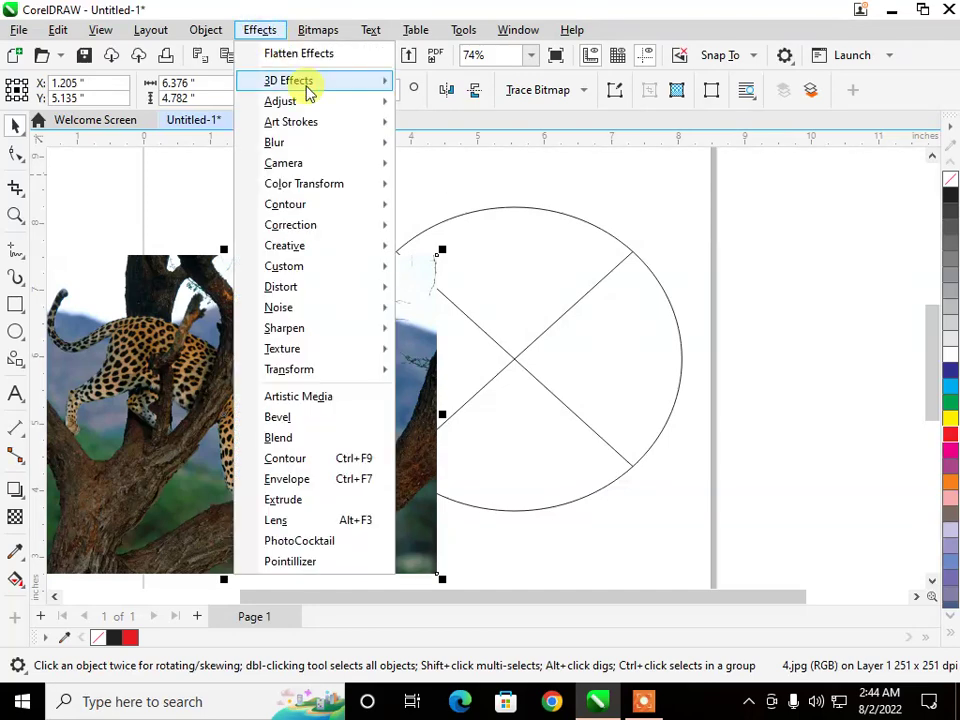
{"action": "mouse_move", "coordinate": [205, 29]}
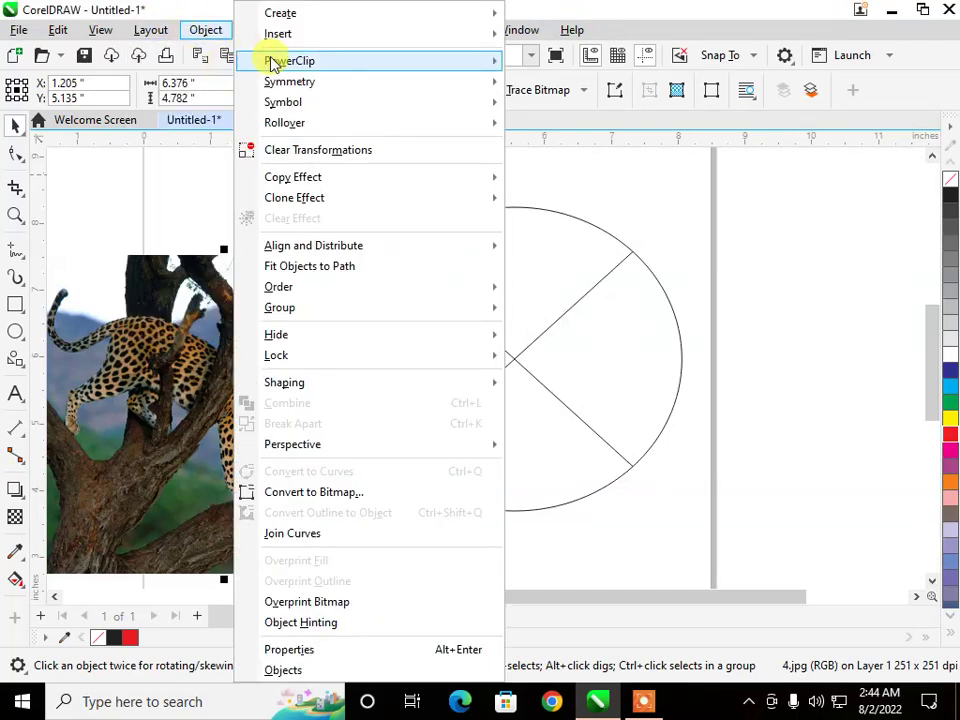
{"action": "mouse_move", "coordinate": [396, 62]}
{"action": "left_click", "coordinate": [553, 64]}
{"action": "left_click", "coordinate": [517, 249]}
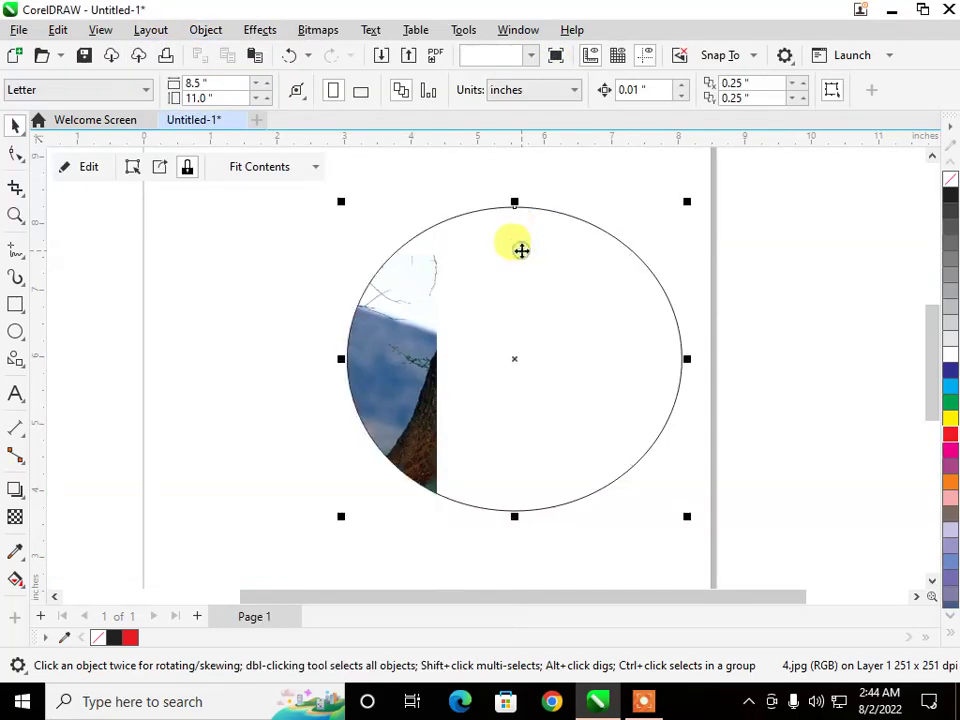
Edit the PowerClip, move the leopard photo back over the ellipse so it covers the frame, and finish editing
{"action": "left_click", "coordinate": [225, 32]}
{"action": "left_click", "coordinate": [427, 61]}
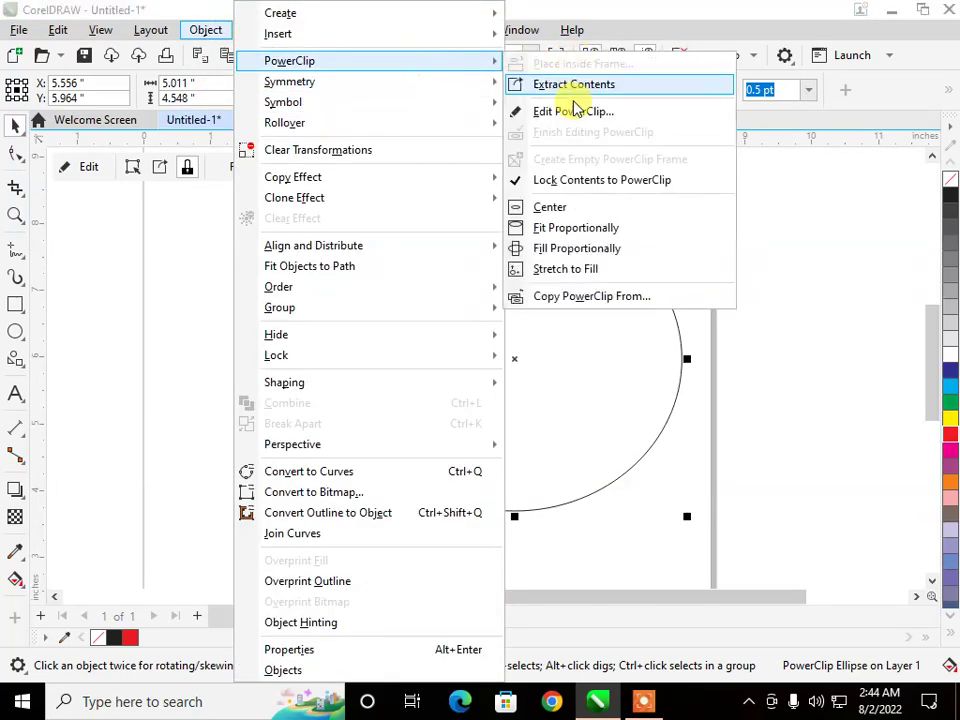
{"action": "left_click", "coordinate": [570, 110]}
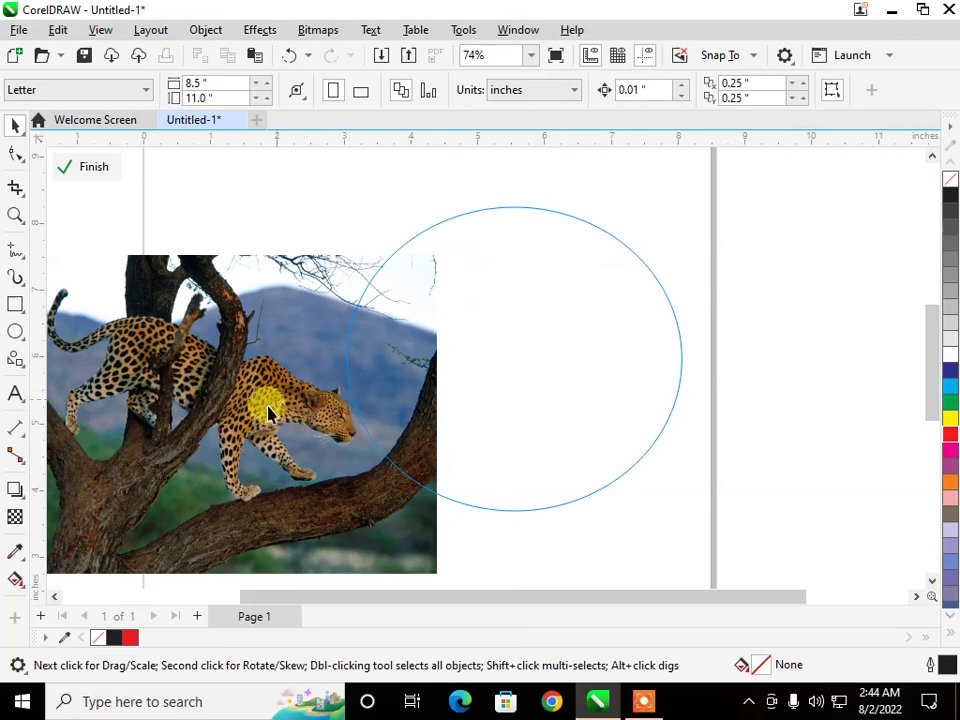
{"action": "left_click_drag", "start_coordinate": [401, 386], "coordinate": [531, 364]}
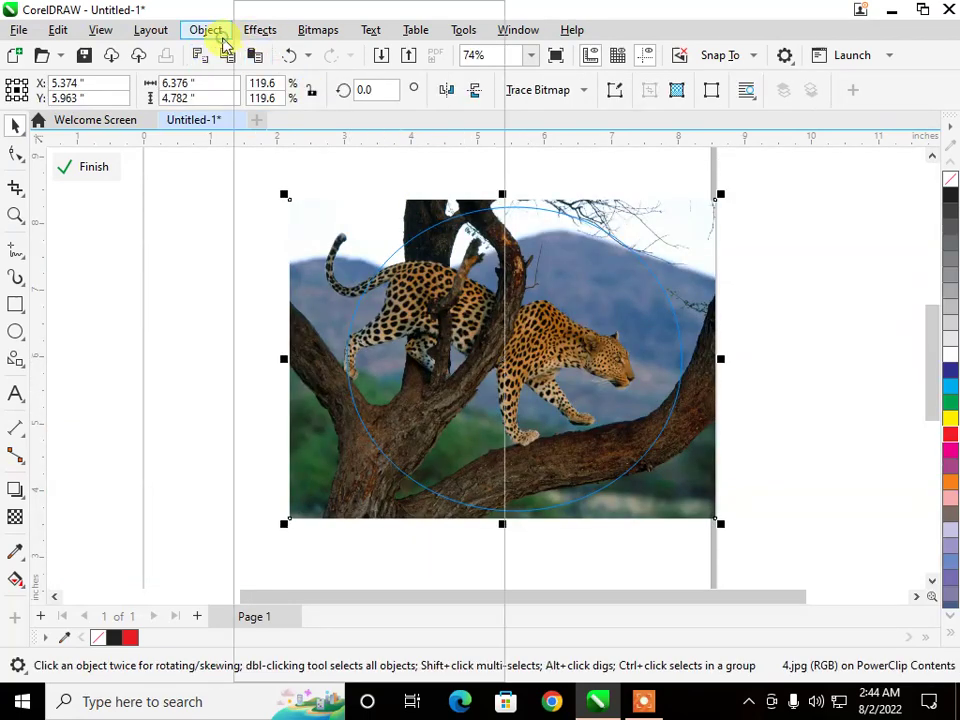
{"action": "left_click", "coordinate": [215, 32]}
{"action": "mouse_move", "coordinate": [326, 62]}
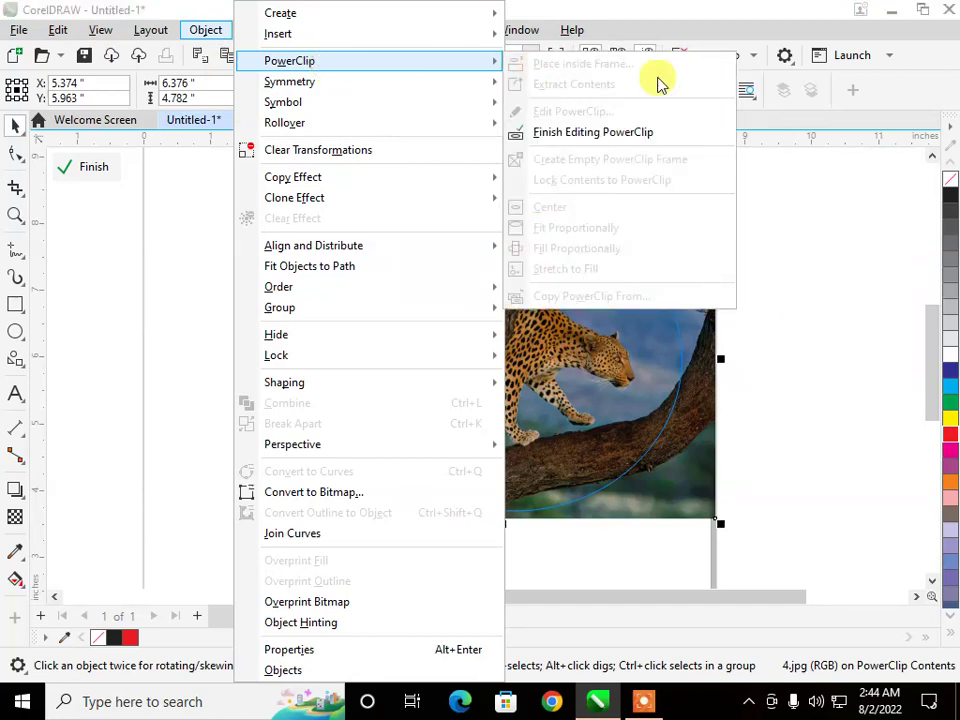
{"action": "left_click", "coordinate": [594, 134]}
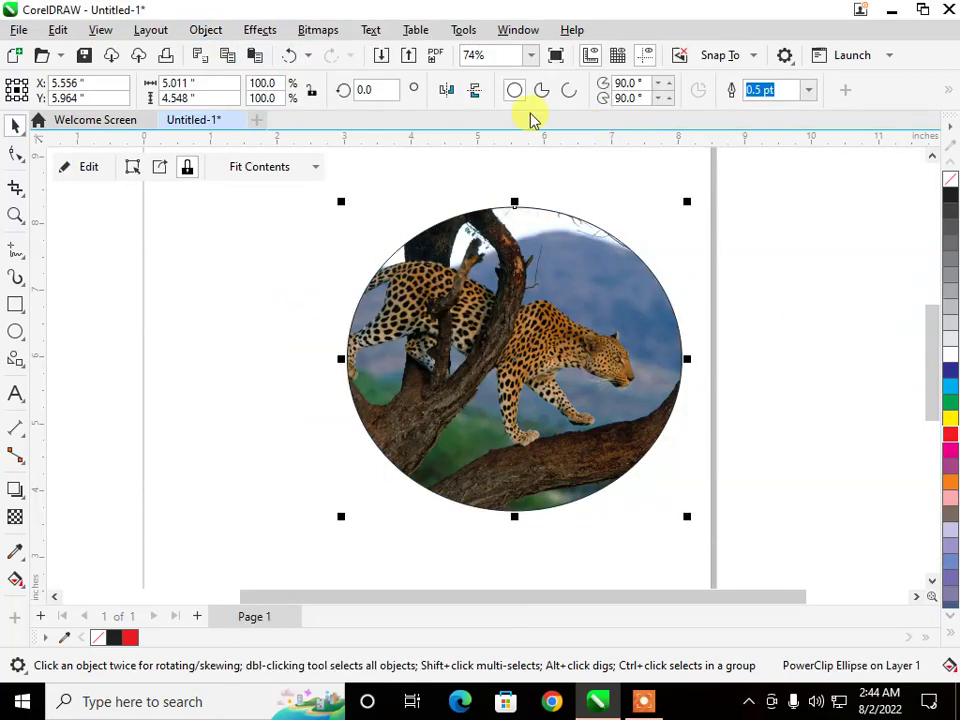
Fit the leopard photo to the ellipse frame with the PowerClip Stretch to Fill option
{"action": "left_click", "coordinate": [218, 32]}
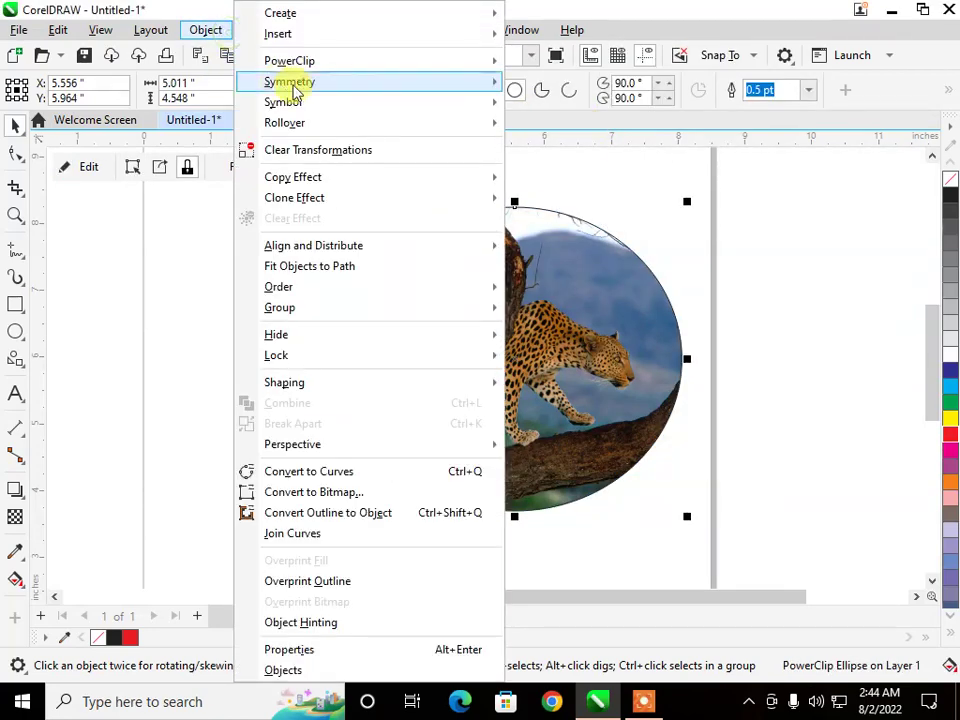
{"action": "mouse_move", "coordinate": [476, 64]}
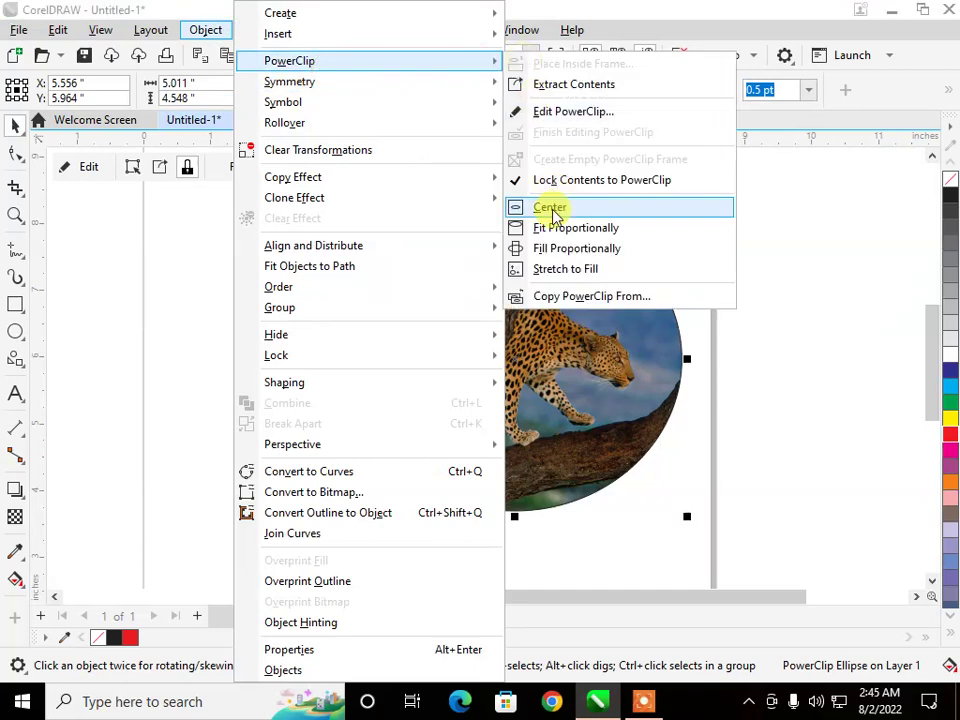
{"action": "left_click", "coordinate": [540, 269]}
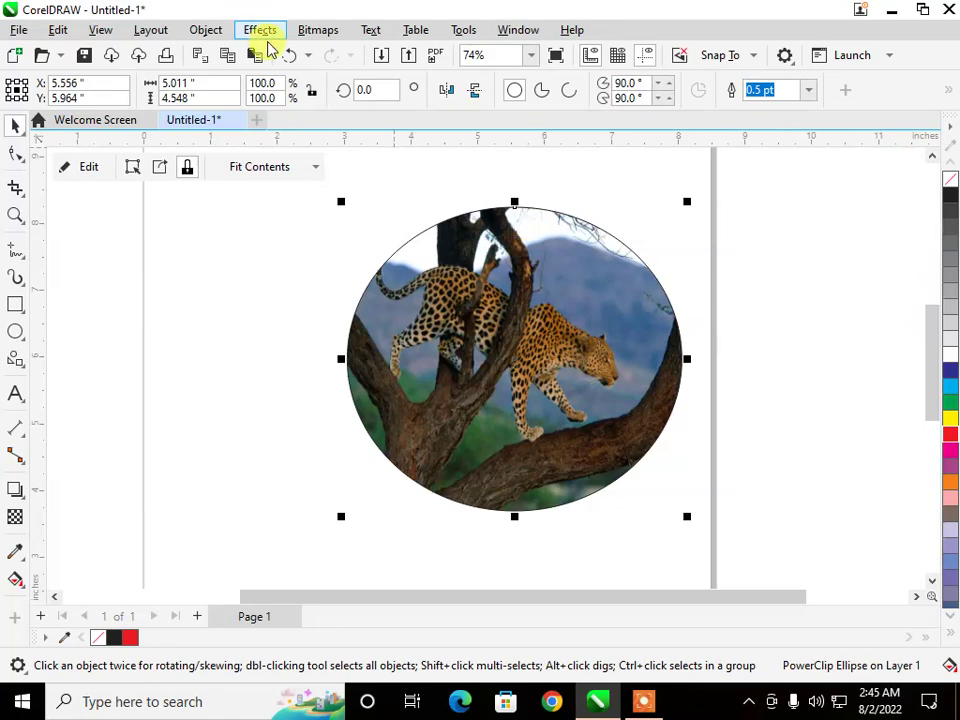
{"action": "left_click", "coordinate": [205, 30]}
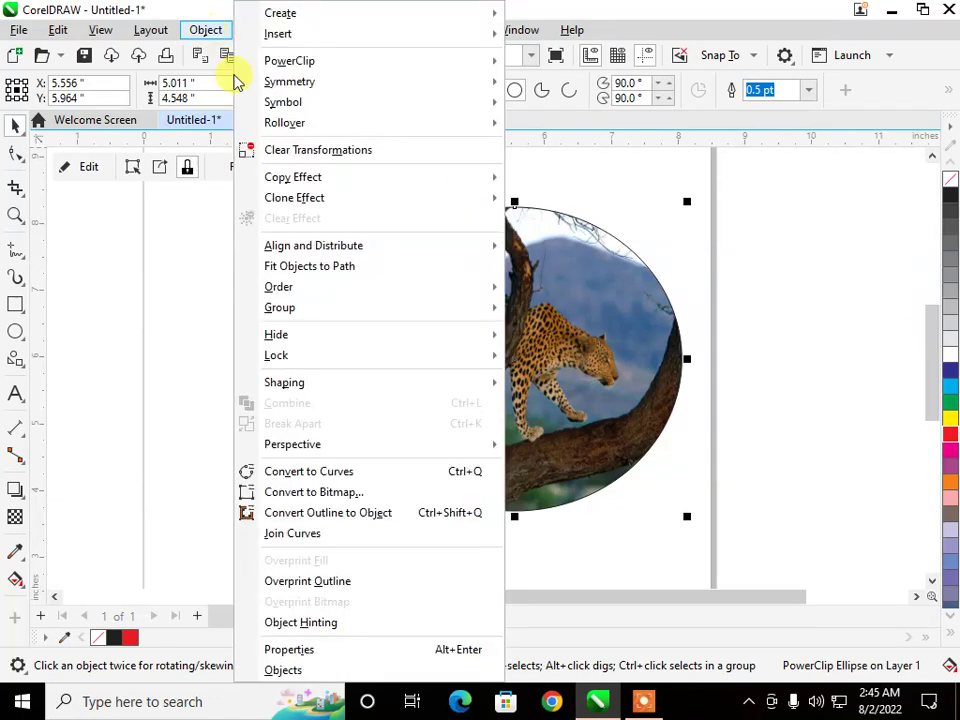
Create a new symbol named "sher" from the leopard PowerClip ellipse
{"action": "mouse_move", "coordinate": [282, 96]}
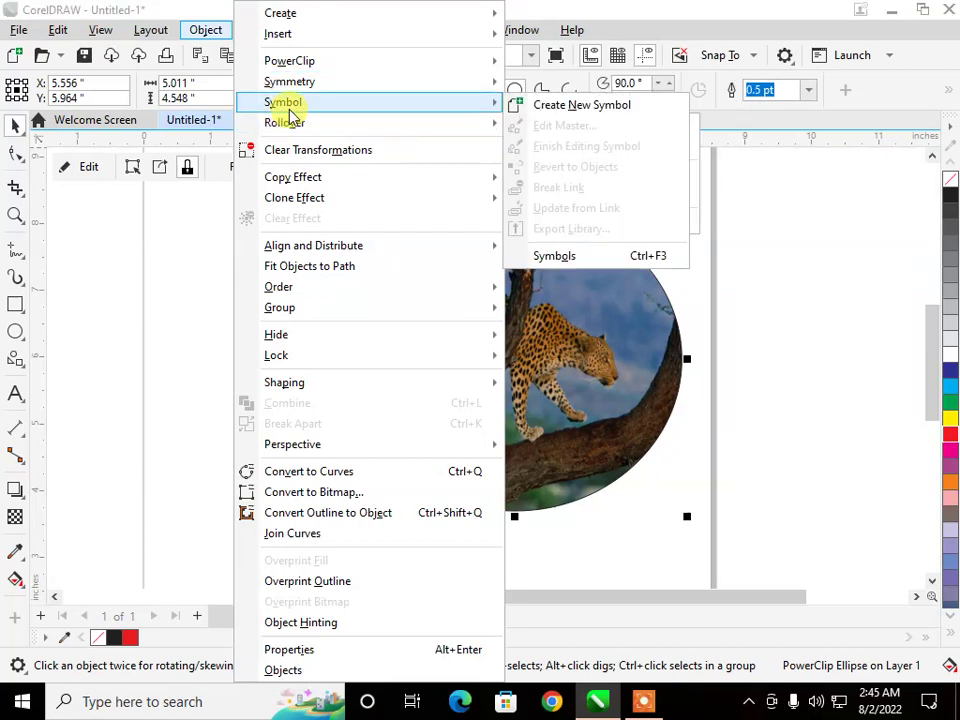
{"action": "left_click", "coordinate": [549, 105]}
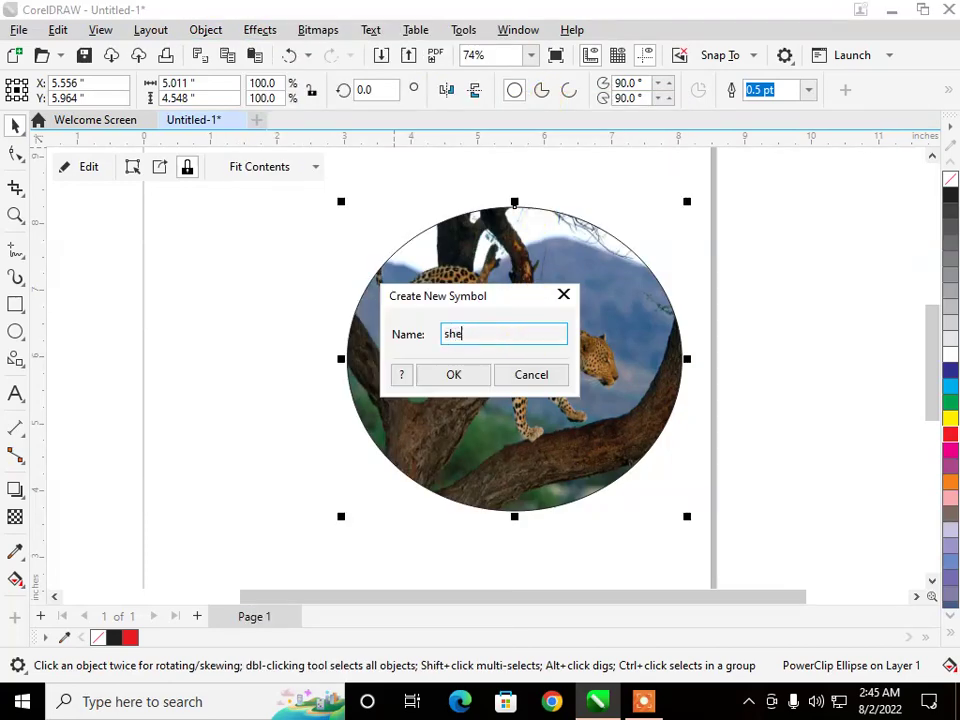
{"action": "type", "text": "sher"}
{"action": "key", "text": "Return"}
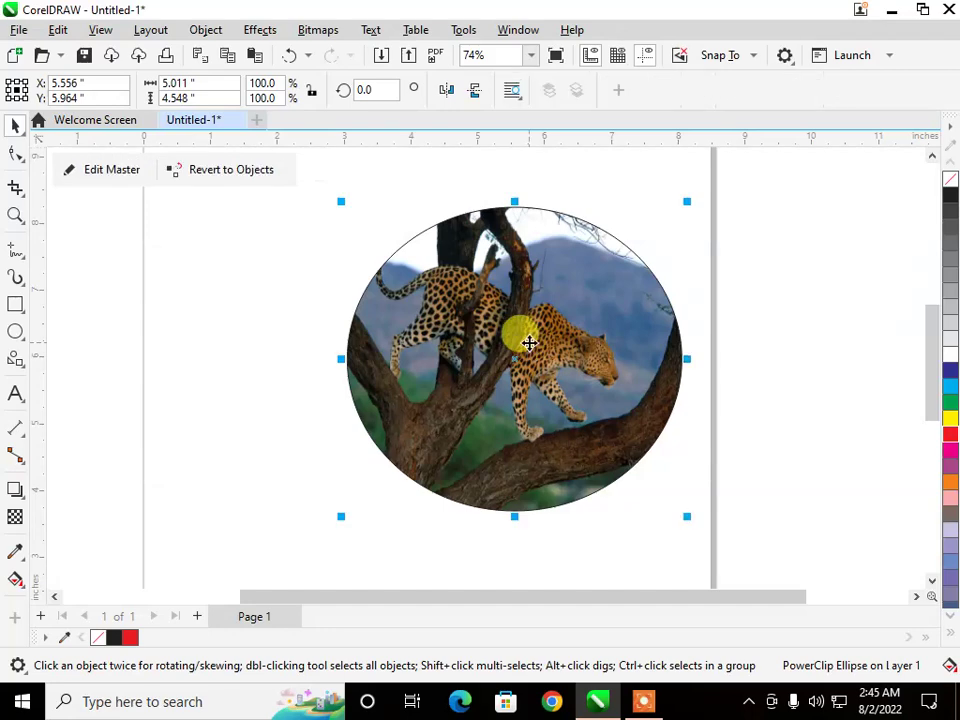
Delete the leopard symbol instance from the page
{"action": "left_click", "coordinate": [213, 337]}
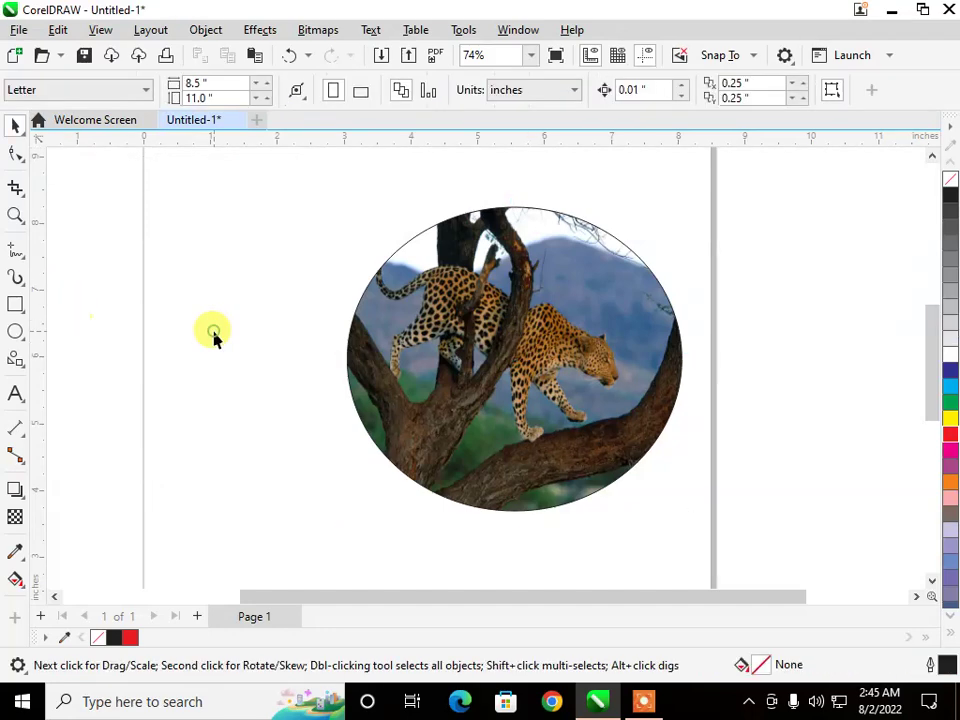
{"action": "left_click", "coordinate": [432, 355]}
{"action": "key", "text": "Delete"}
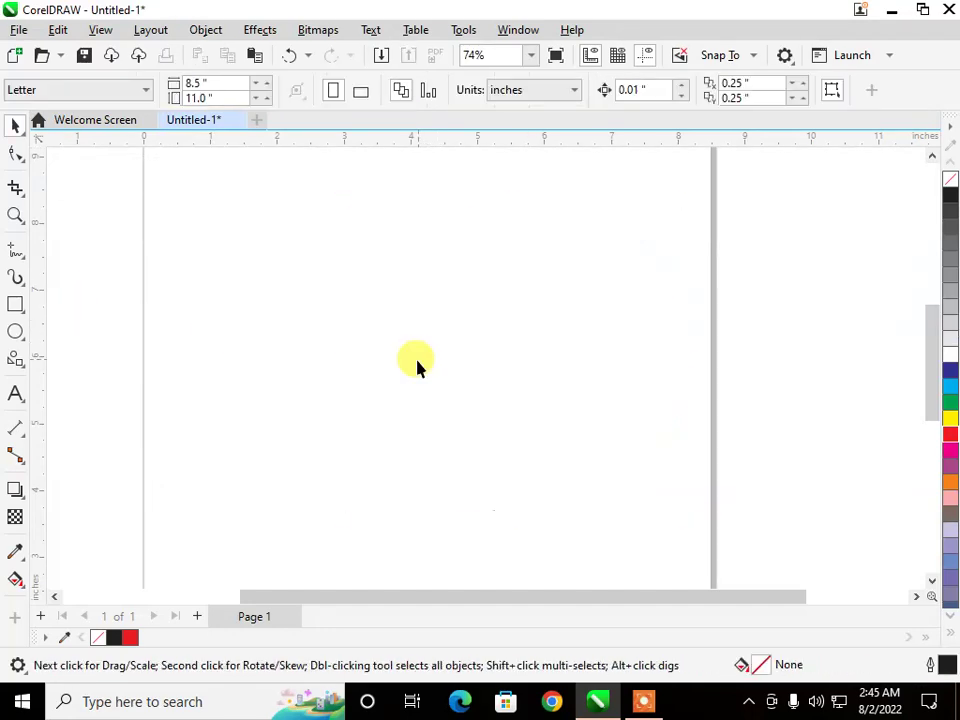
Show the document's Symbols list and place an instance of the "sher" symbol on the page
{"action": "left_click", "coordinate": [500, 33]}
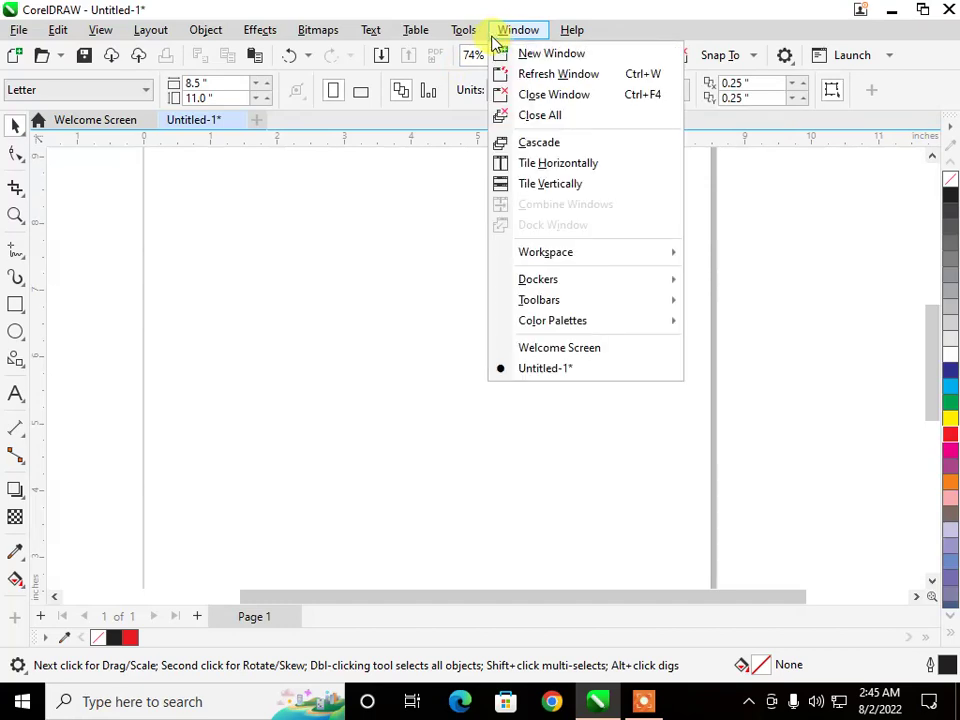
{"action": "mouse_move", "coordinate": [448, 36]}
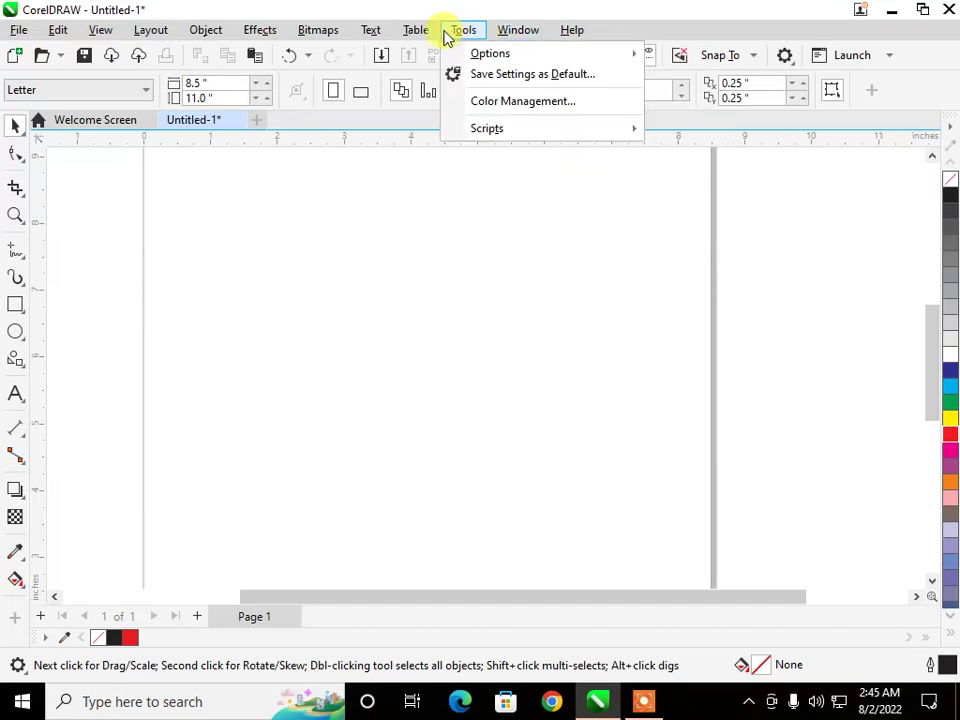
{"action": "mouse_move", "coordinate": [408, 38]}
{"action": "mouse_move", "coordinate": [368, 34]}
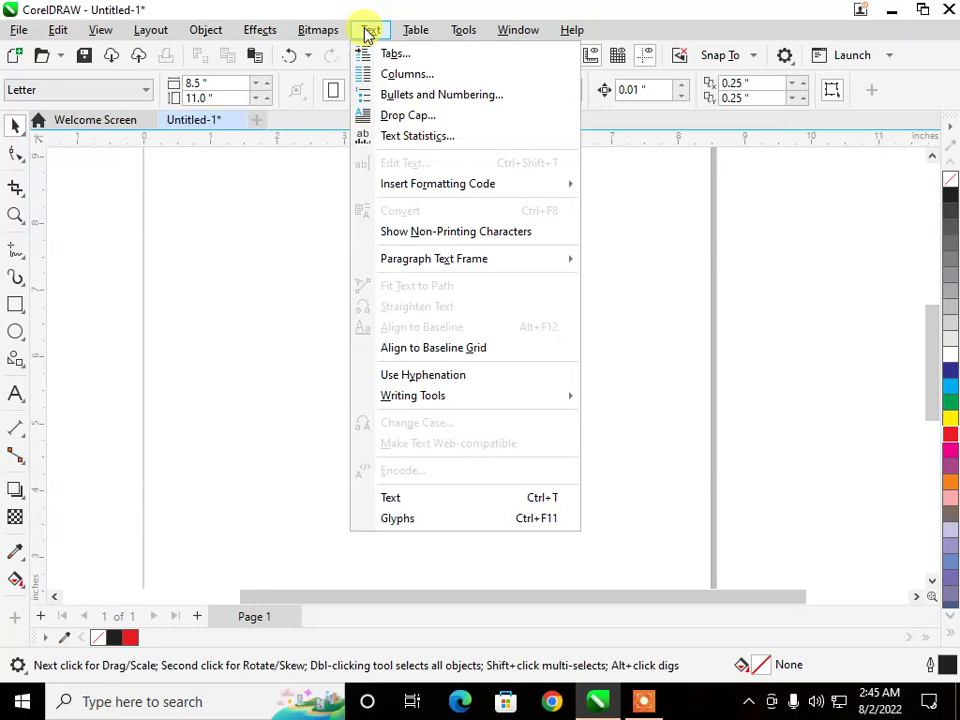
{"action": "mouse_move", "coordinate": [512, 30]}
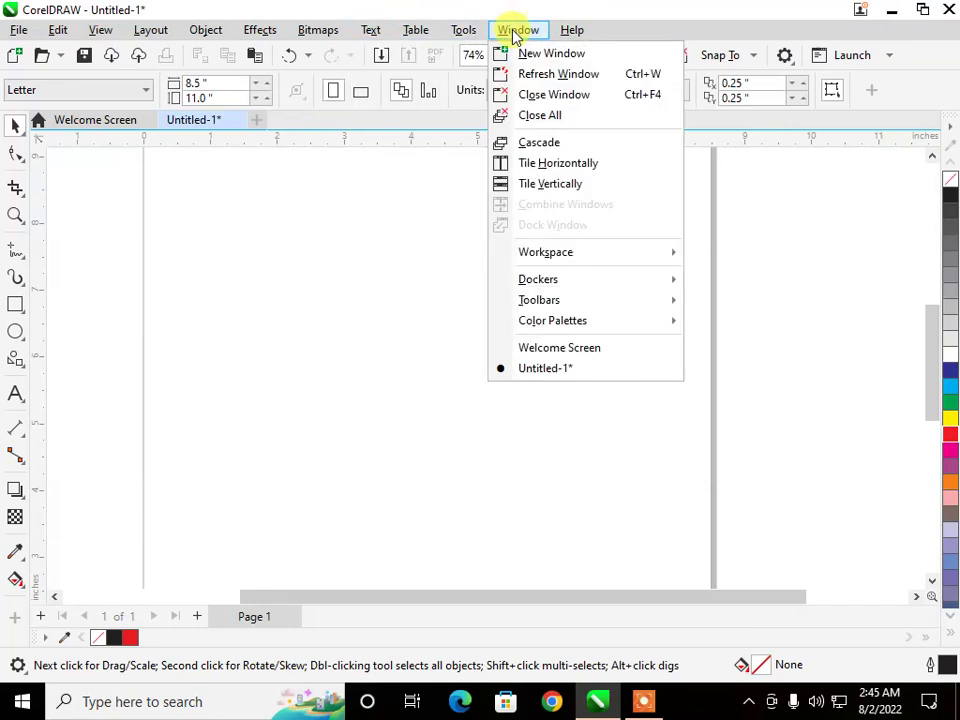
{"action": "mouse_move", "coordinate": [581, 256]}
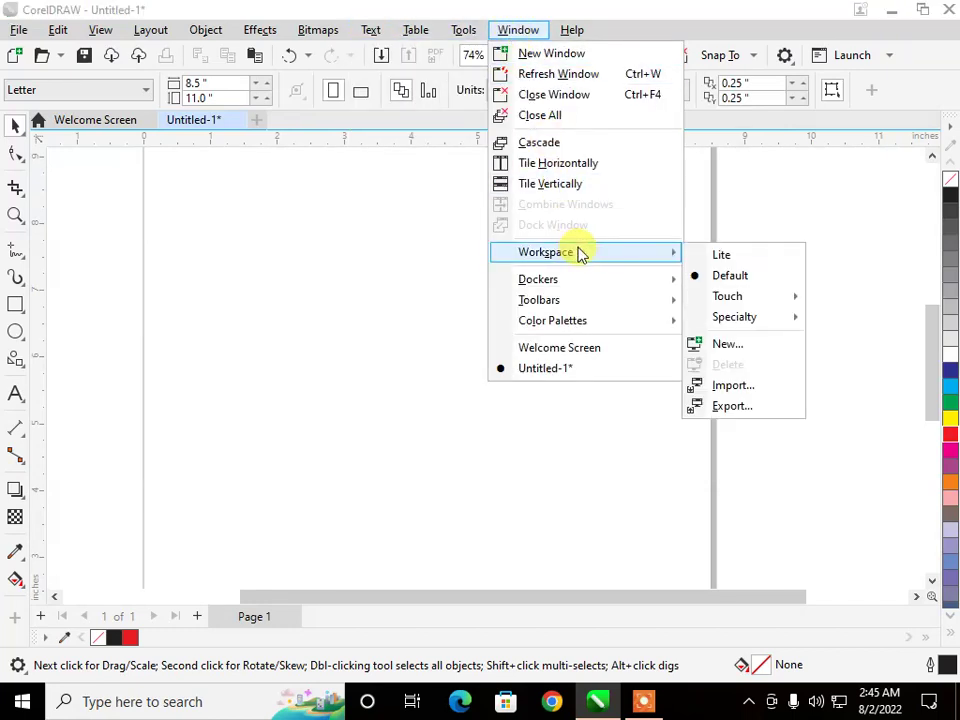
{"action": "mouse_move", "coordinate": [603, 279]}
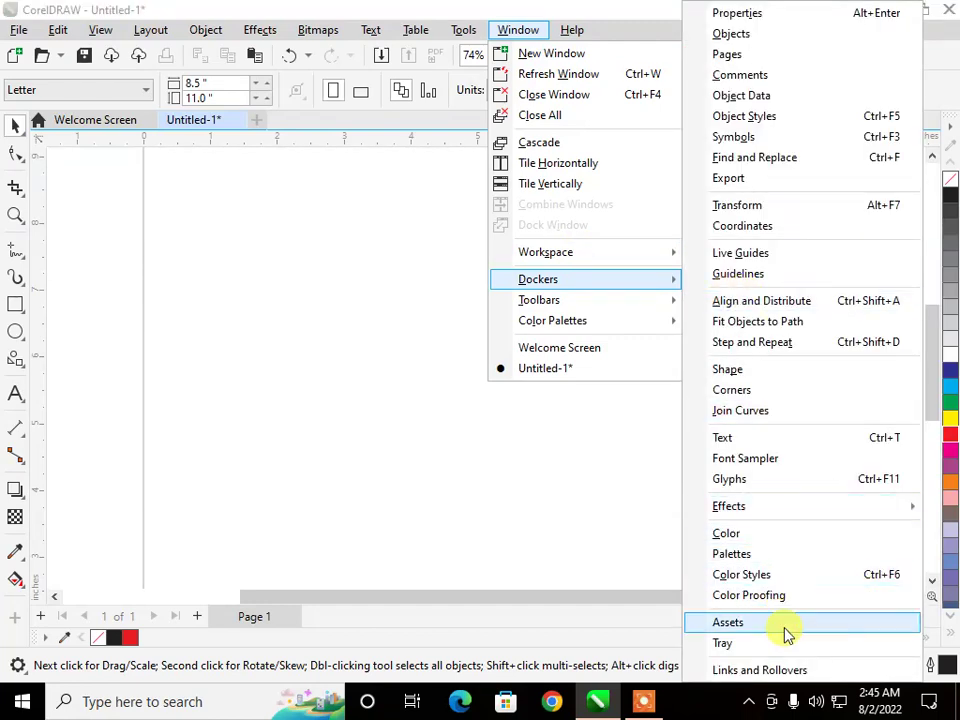
{"action": "left_click", "coordinate": [733, 140]}
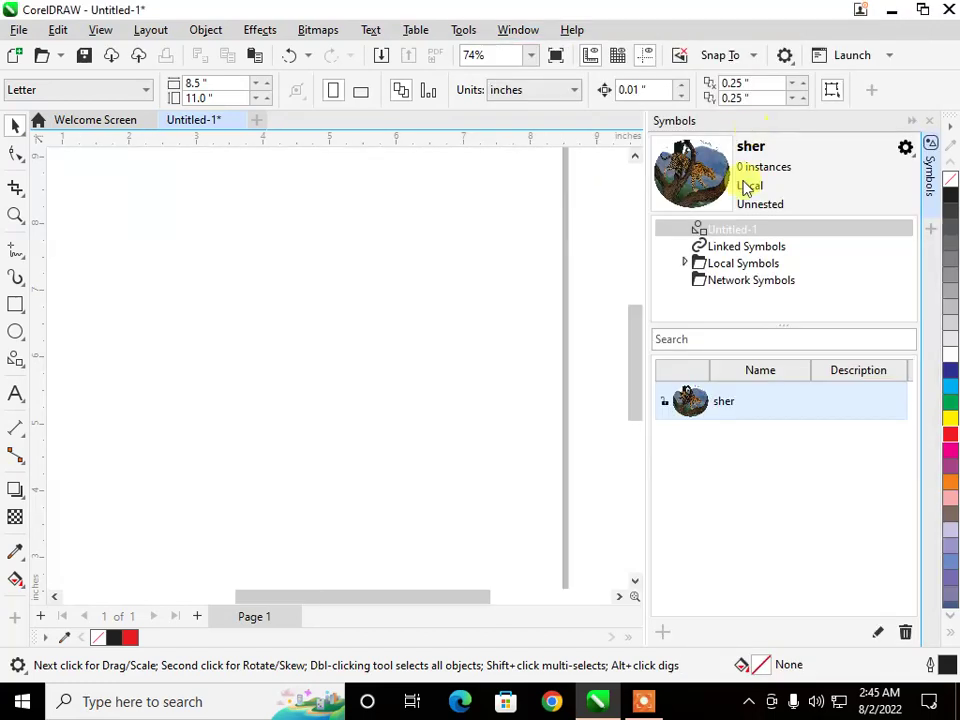
{"action": "left_click_drag", "start_coordinate": [733, 410], "coordinate": [345, 282]}
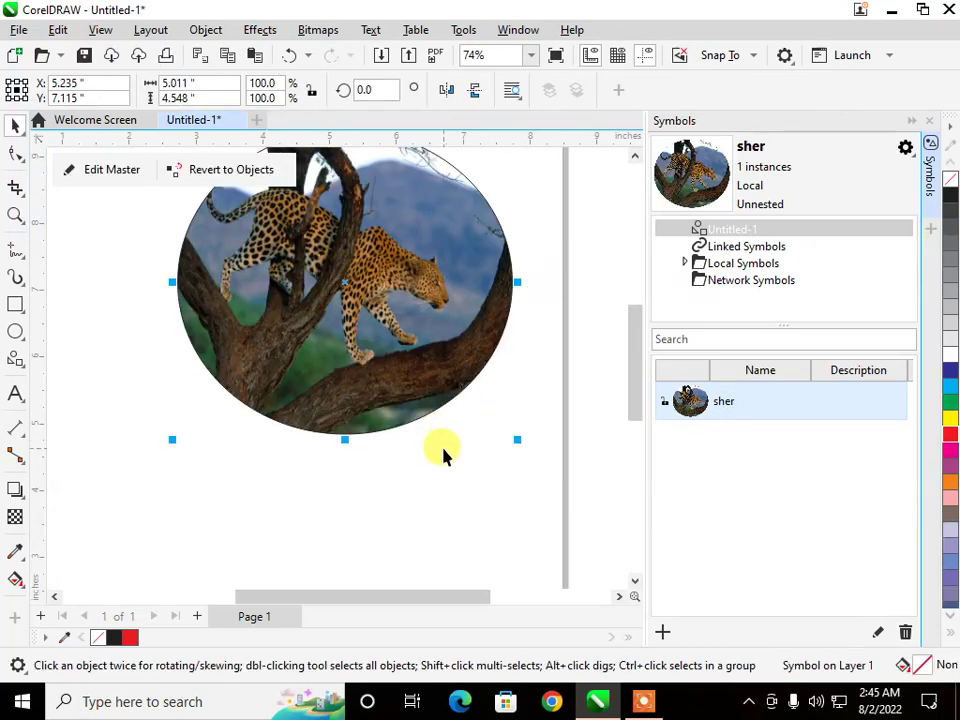
{"action": "scroll", "coordinate": [465, 431], "scroll_direction": "down", "scroll_amount": 1}
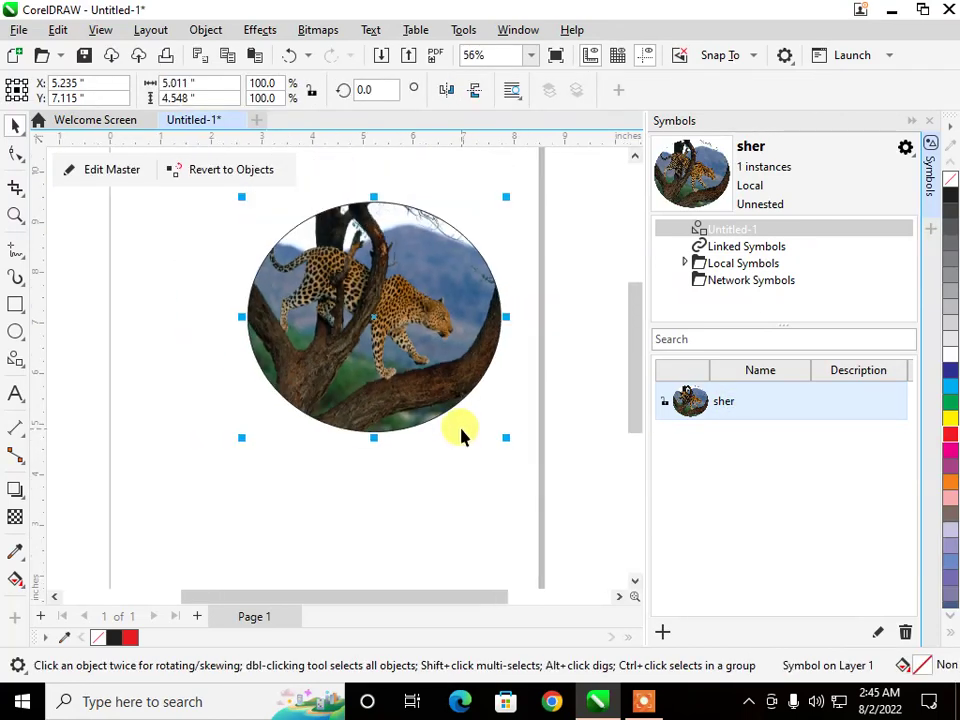
Close the Symbols docker and delete the placed "sher" instance from the page
{"action": "left_click", "coordinate": [930, 121]}
{"action": "left_click", "coordinate": [313, 385]}
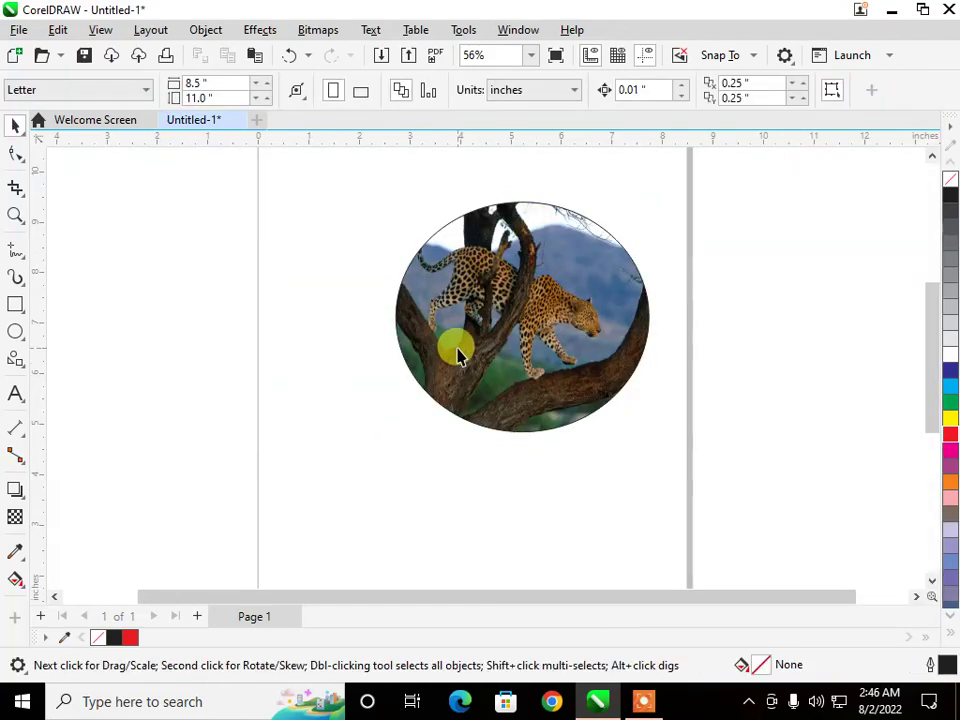
{"action": "left_click", "coordinate": [456, 340]}
{"action": "key", "text": "Delete"}
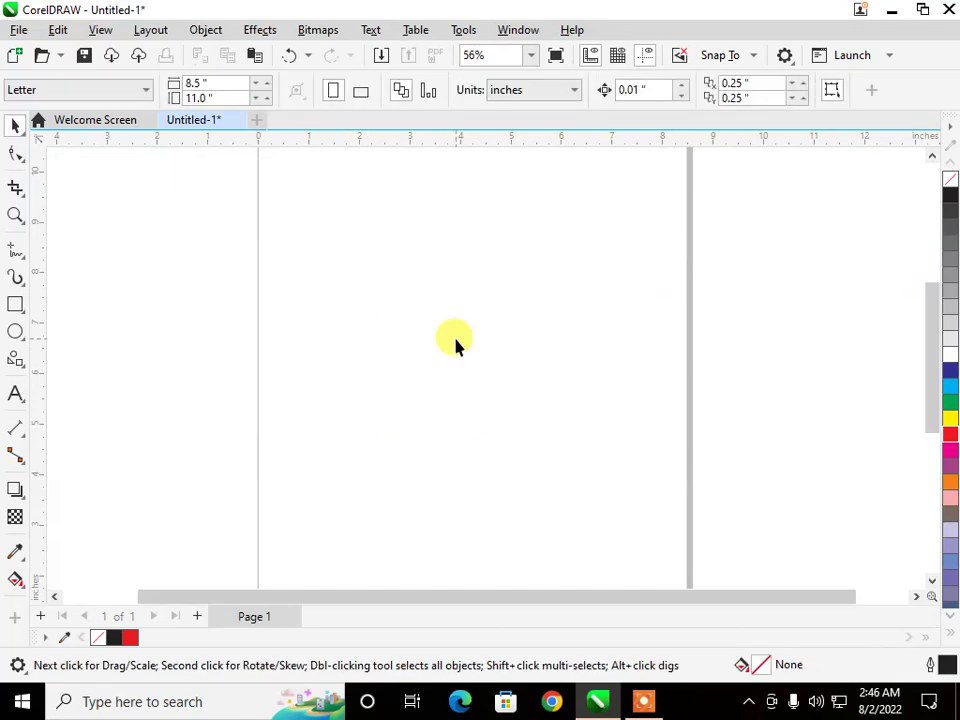
{"action": "left_click", "coordinate": [200, 30]}
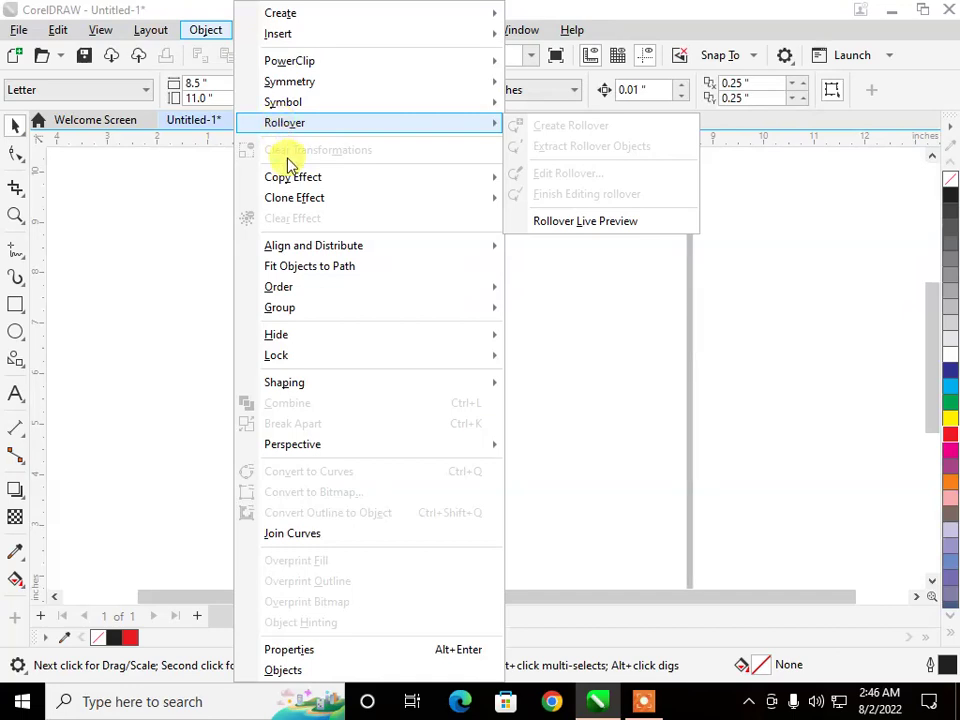
{"action": "mouse_move", "coordinate": [288, 189]}
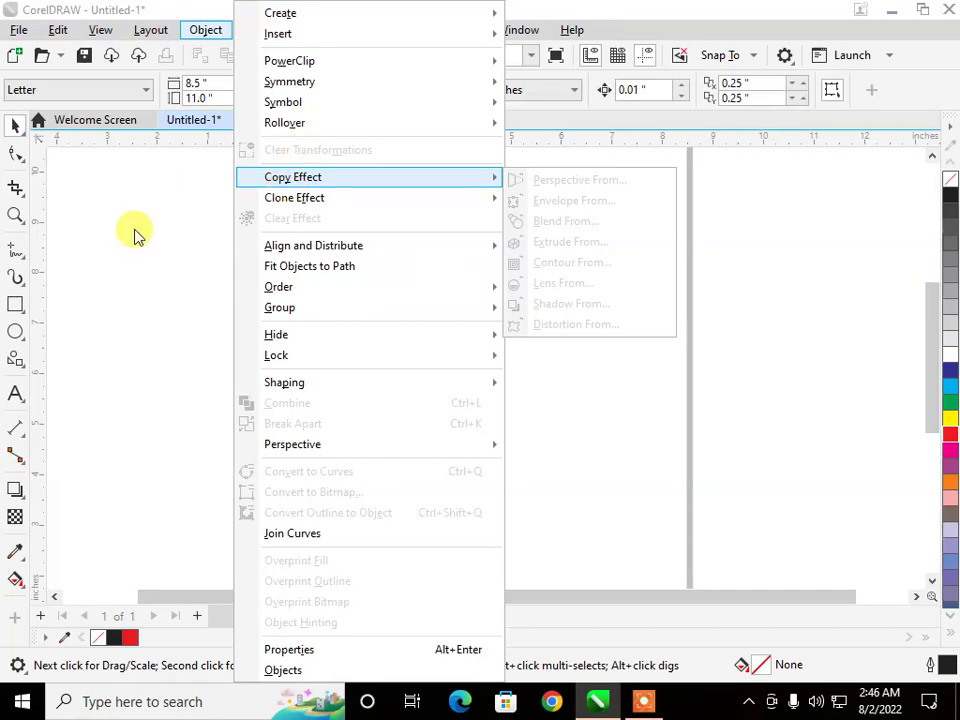
Draw a rectangle about 5.5 by 4.7 inches in the middle of the page
{"action": "left_click", "coordinate": [15, 308]}
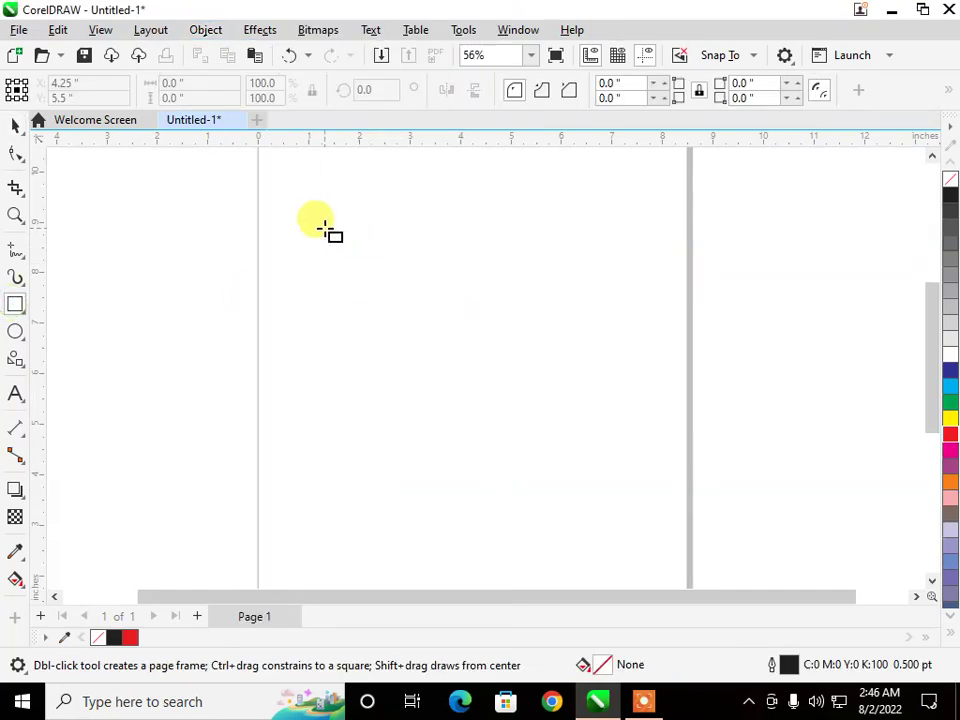
{"action": "left_click_drag", "start_coordinate": [324, 227], "coordinate": [600, 464]}
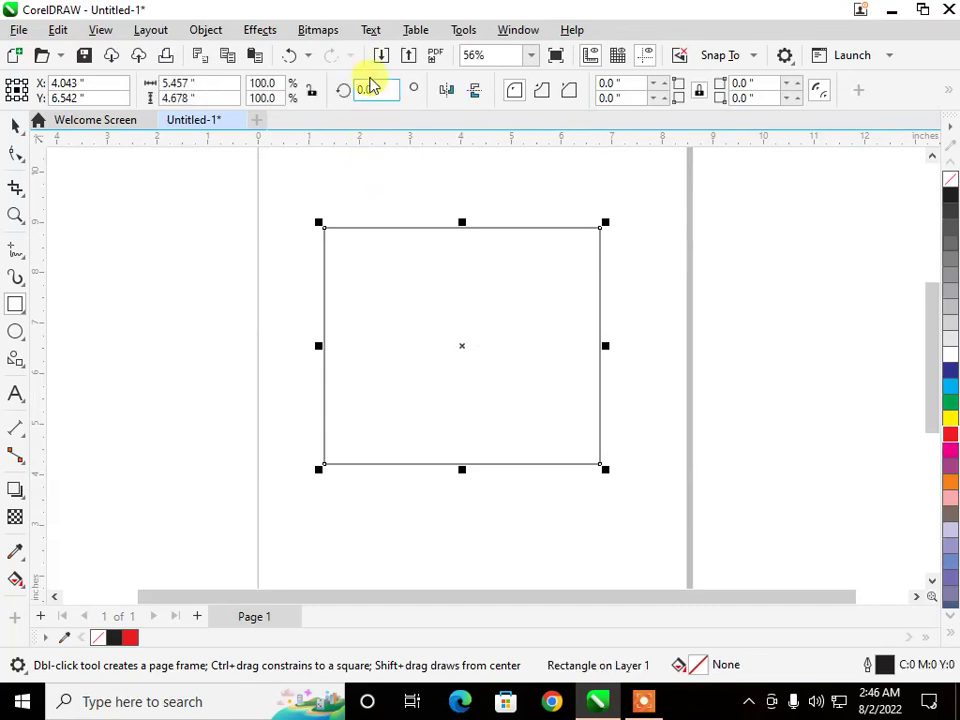
Rotate the rectangle by 45 degrees about its center with the Transform docker's Rotate function
{"action": "left_click", "coordinate": [507, 32]}
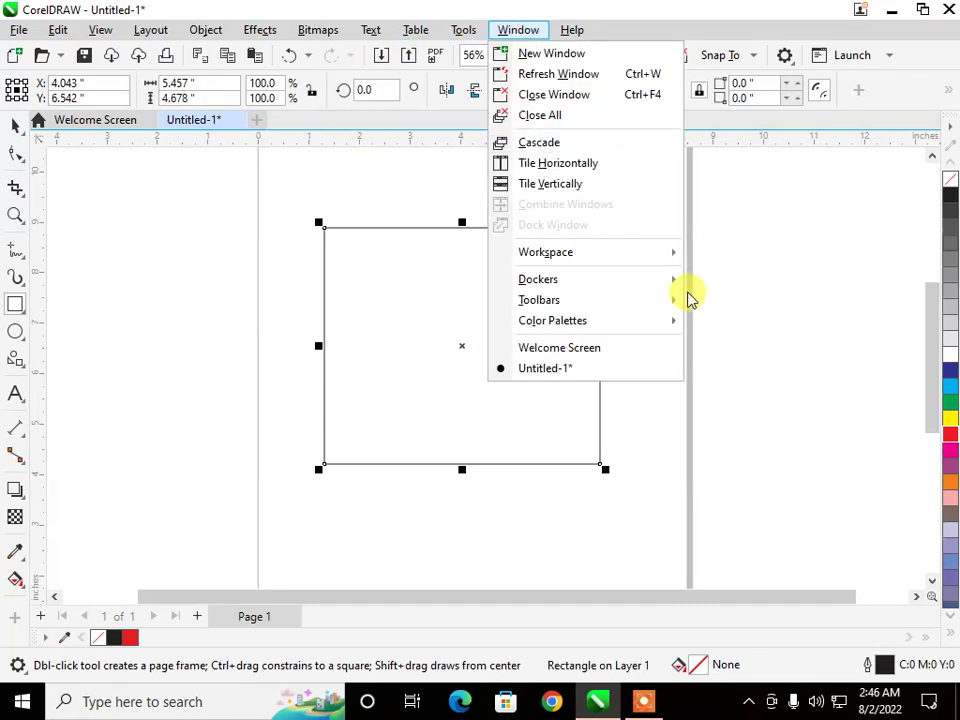
{"action": "mouse_move", "coordinate": [672, 290]}
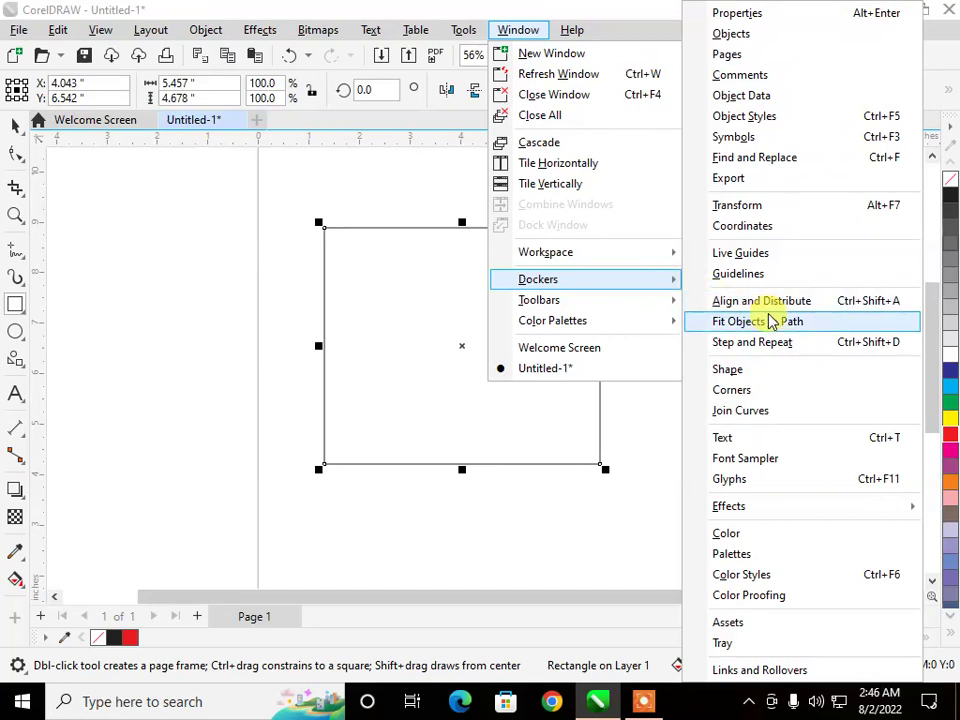
{"action": "left_click", "coordinate": [796, 212]}
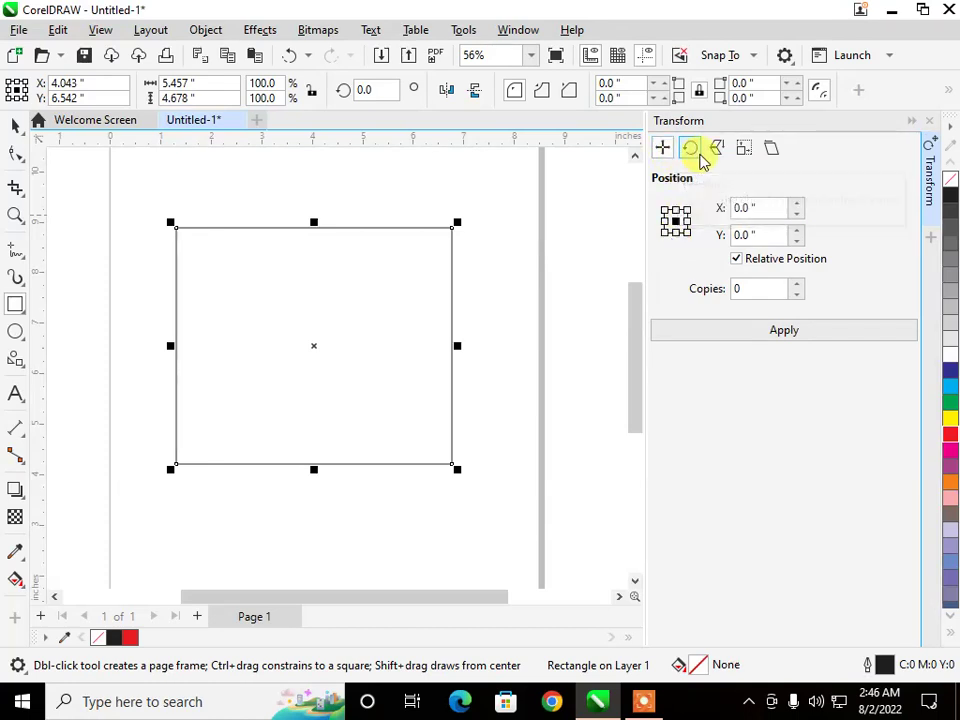
{"action": "left_click", "coordinate": [697, 155]}
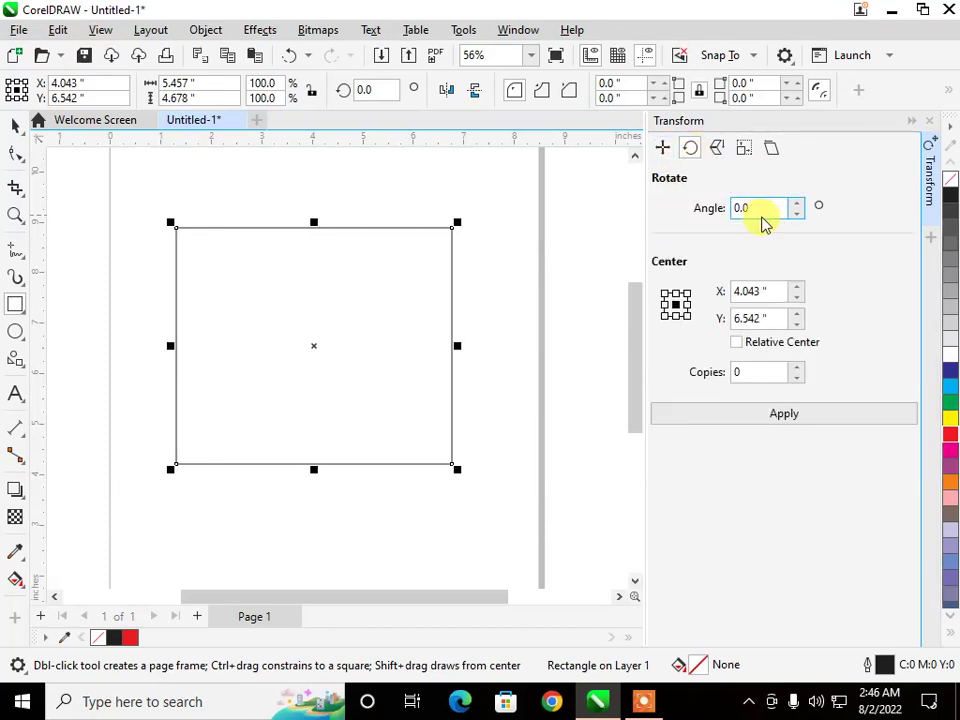
{"action": "left_click", "coordinate": [767, 208]}
{"action": "left_click_drag", "start_coordinate": [767, 208], "coordinate": [721, 208]}
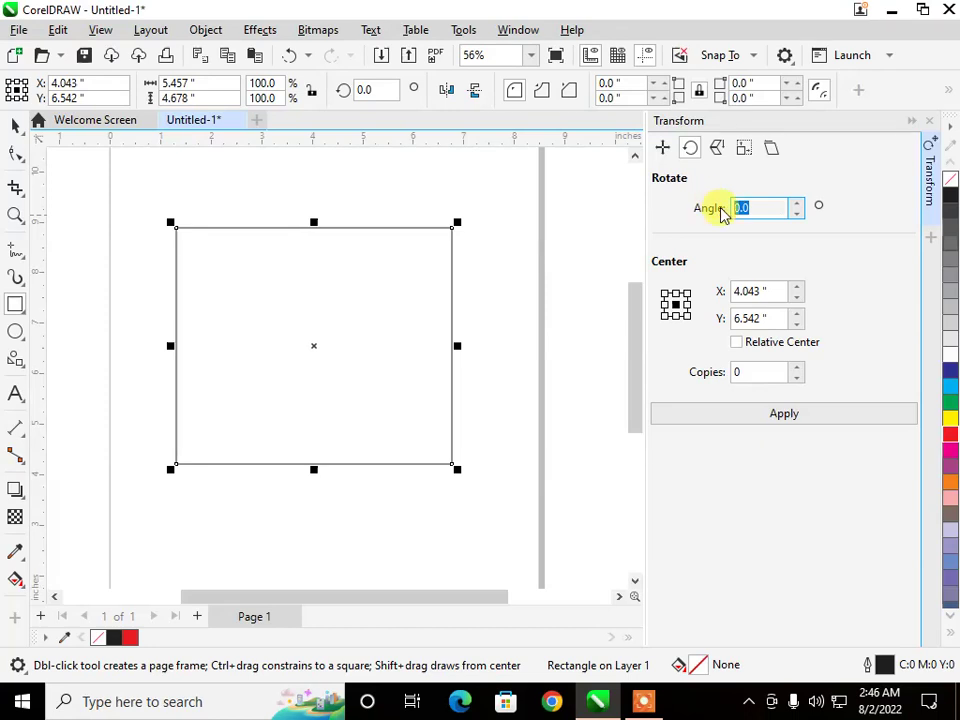
{"action": "type", "text": "45"}
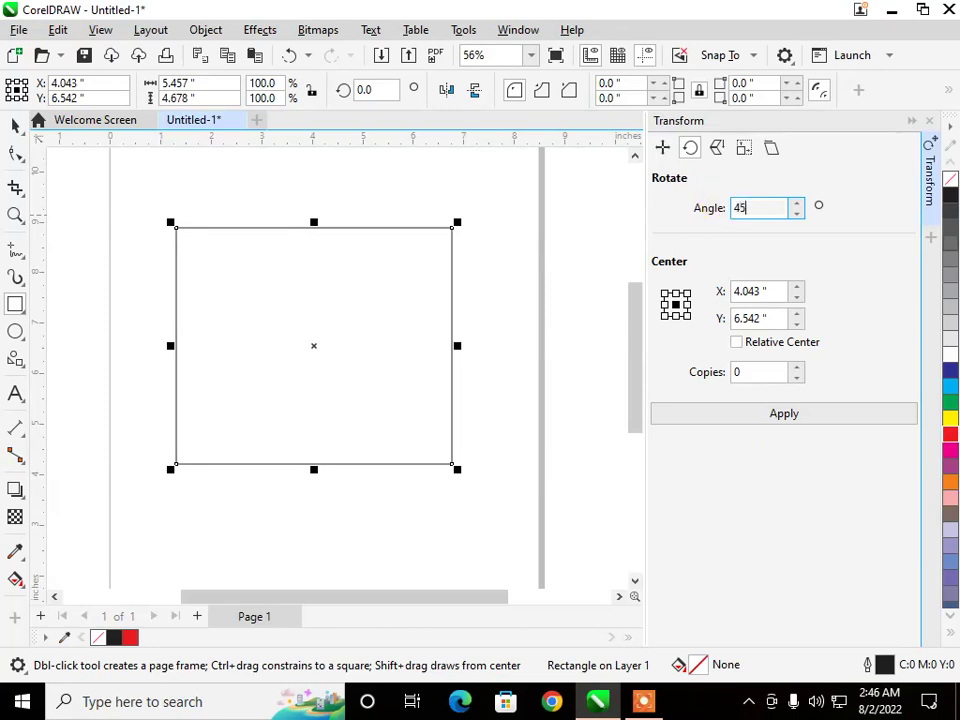
{"action": "left_click", "coordinate": [722, 421]}
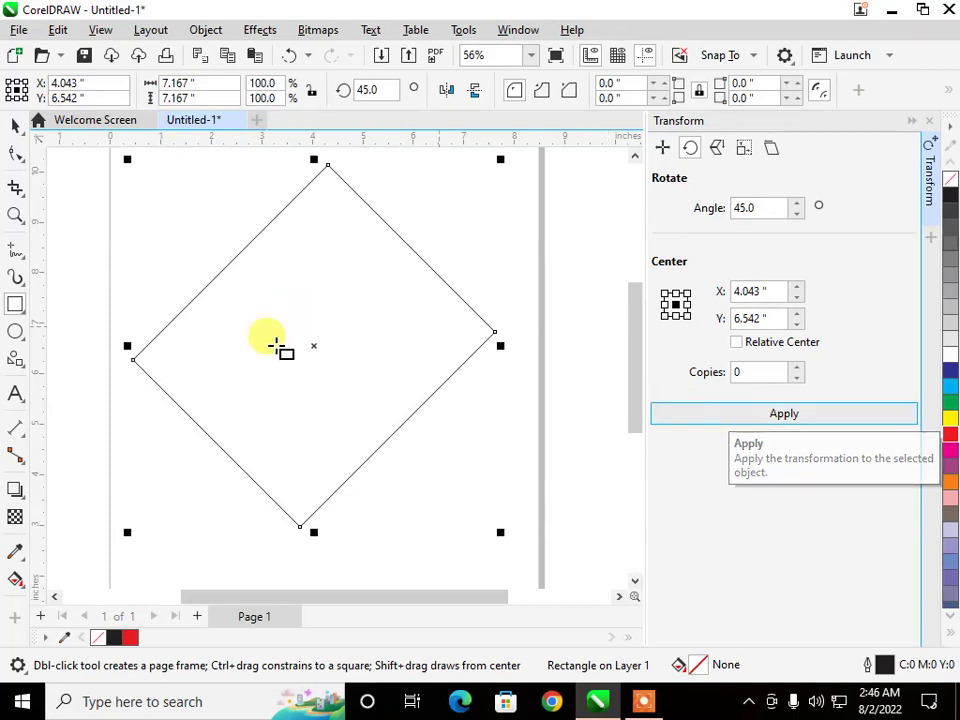
Create 100 copies of the rectangle rotated at 45-degree steps about its center, and dismiss the news pop-up
{"action": "scroll", "coordinate": [316, 333], "scroll_direction": "down", "scroll_amount": 1}
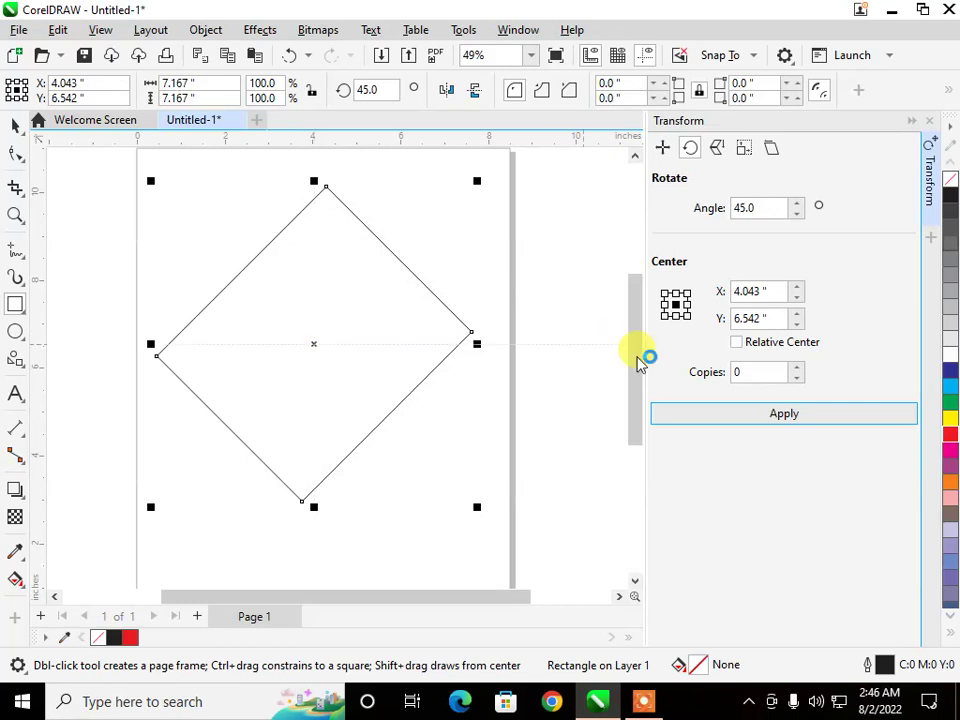
{"action": "left_click_drag", "start_coordinate": [760, 371], "coordinate": [718, 372]}
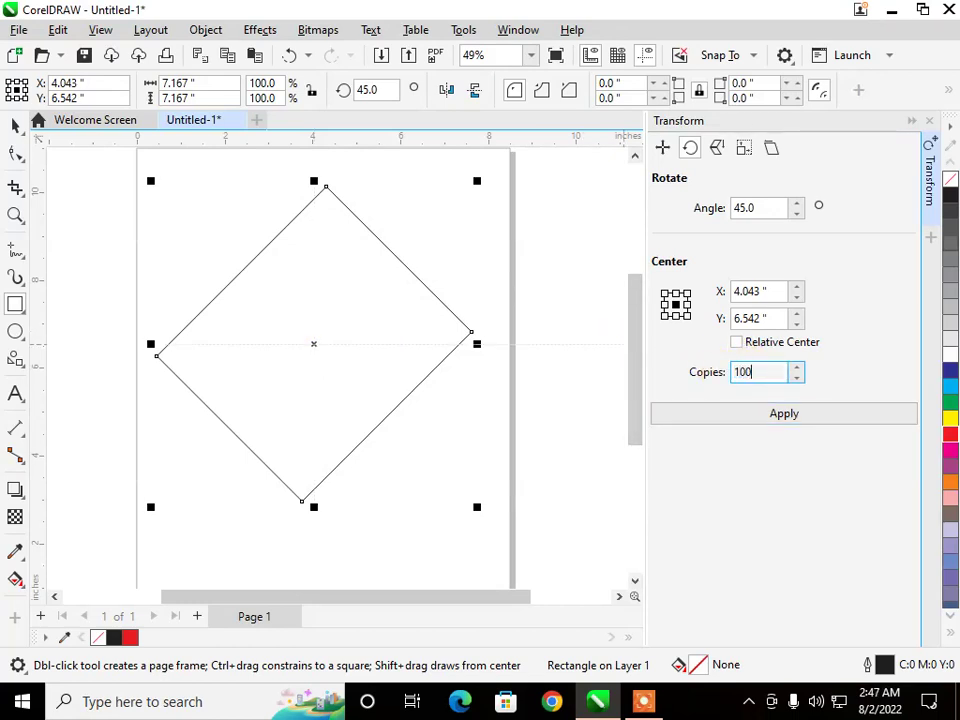
{"action": "type", "text": "100"}
{"action": "left_click", "coordinate": [797, 421]}
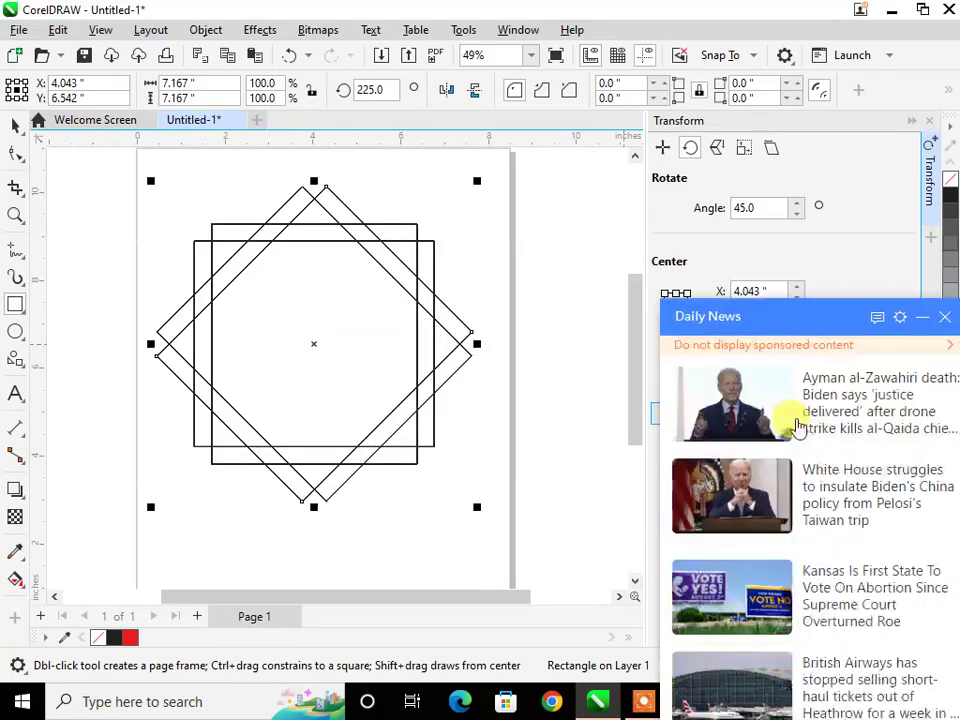
{"action": "left_click", "coordinate": [943, 143]}
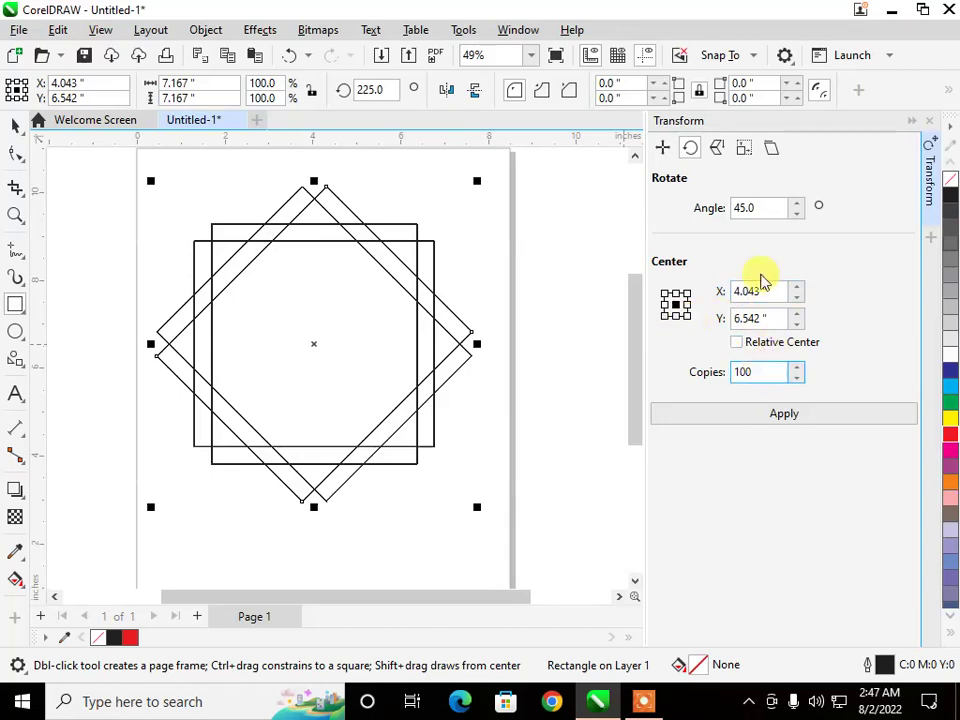
Set the rotation angle to 12 degrees and apply the rotation with 100 copies
{"action": "left_click_drag", "start_coordinate": [762, 203], "coordinate": [705, 206]}
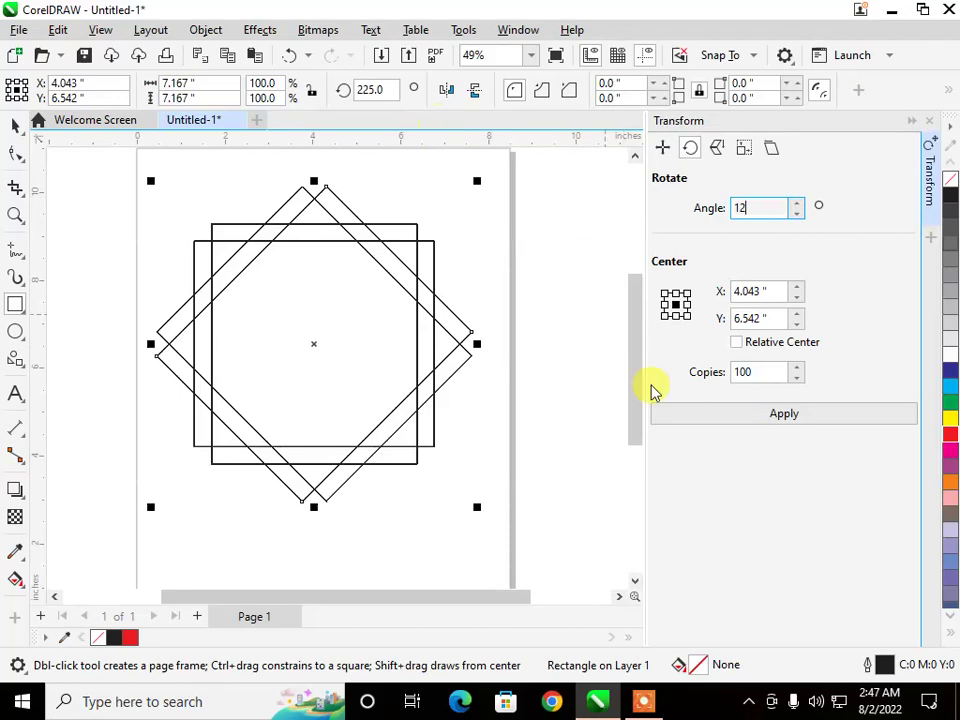
{"action": "left_click", "coordinate": [679, 413]}
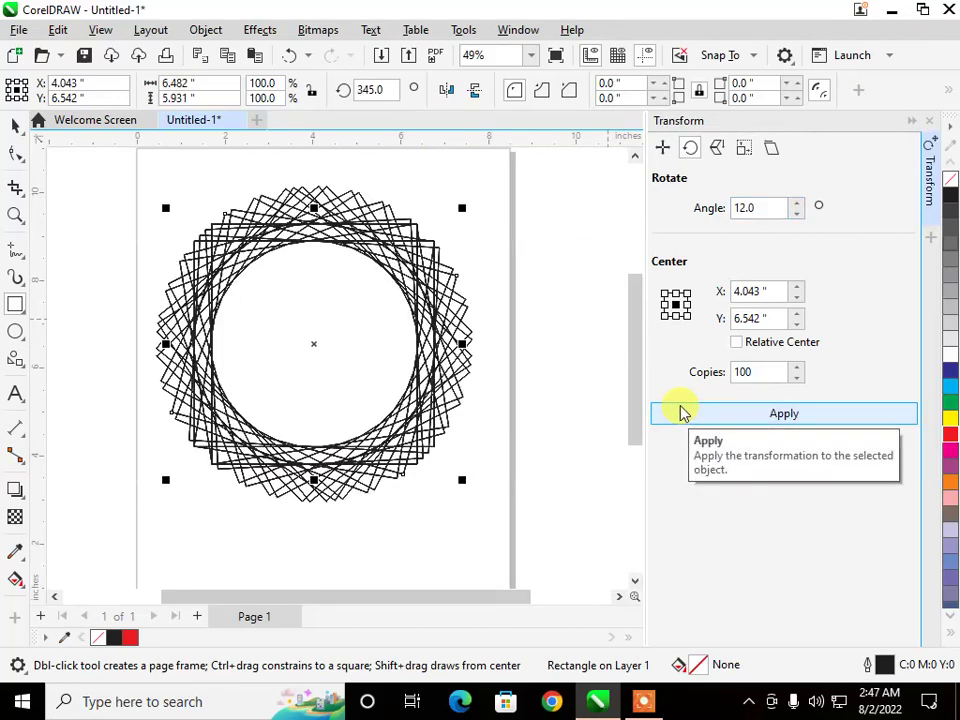
Select all the rotated rectangle copies and clear their transformations
{"action": "left_click_drag", "start_coordinate": [774, 205], "coordinate": [730, 203]}
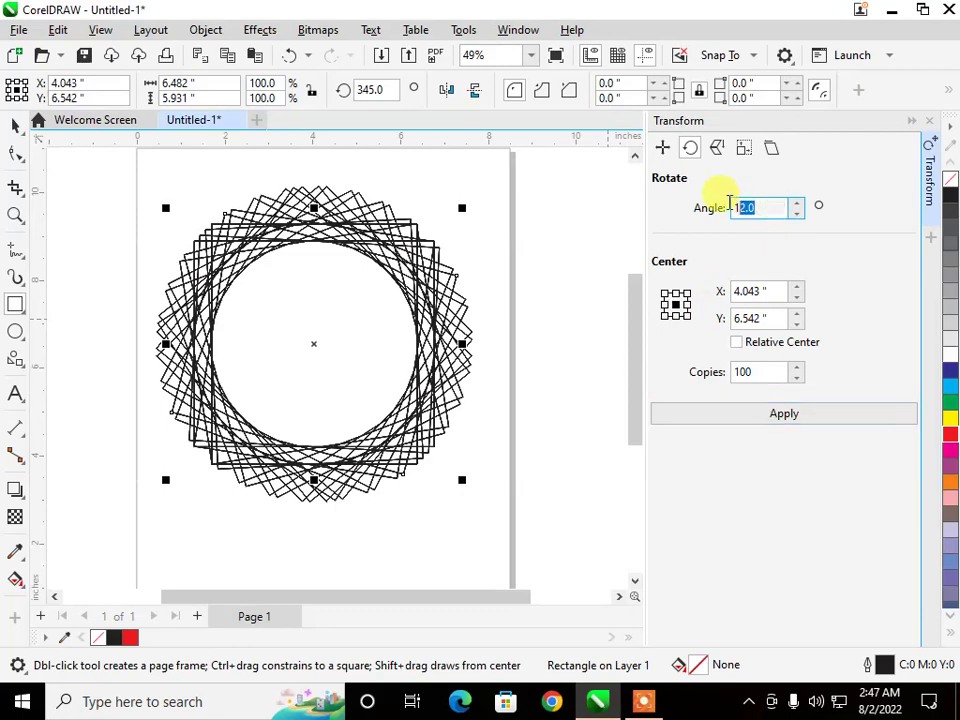
{"action": "scroll", "coordinate": [189, 262], "scroll_direction": "up", "scroll_amount": 1}
{"action": "scroll", "coordinate": [240, 290], "scroll_direction": "up", "scroll_amount": 1}
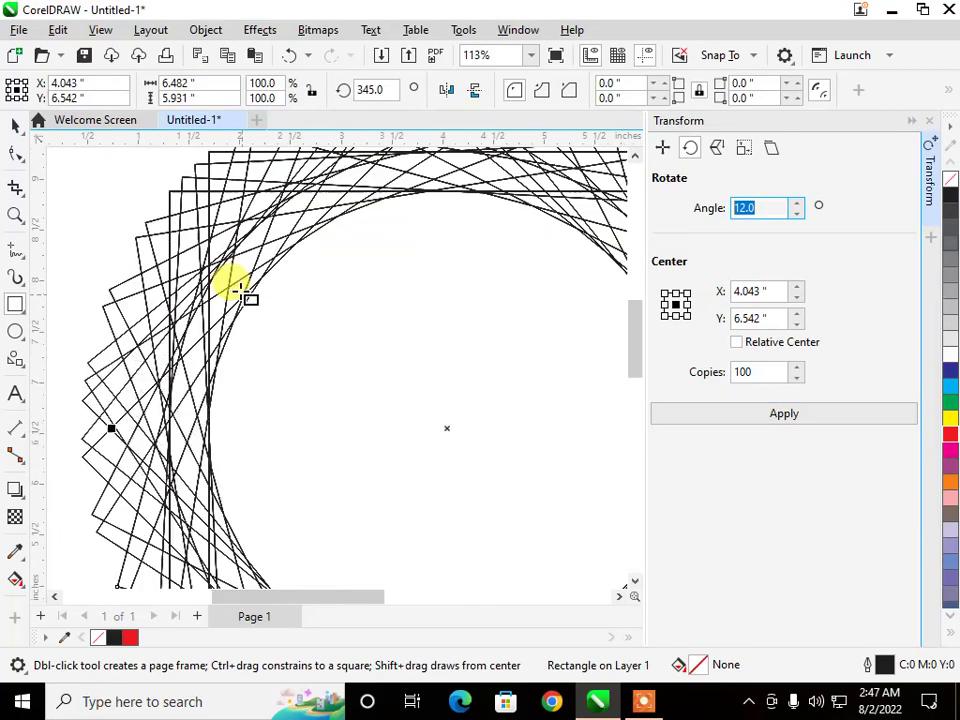
{"action": "scroll", "coordinate": [225, 250], "scroll_direction": "down", "scroll_amount": 3}
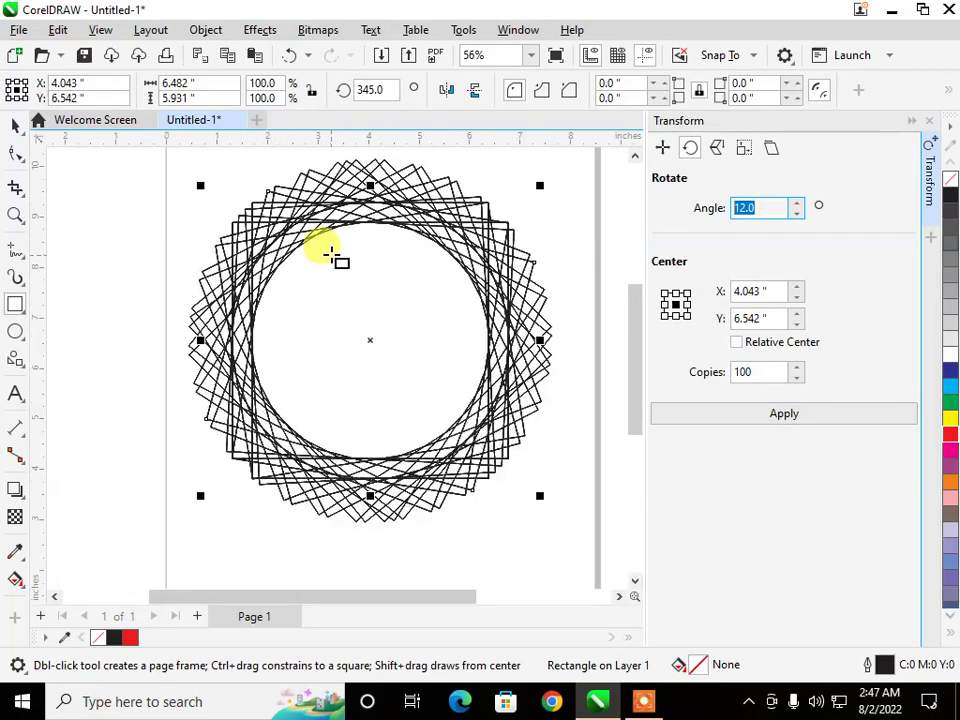
{"action": "scroll", "coordinate": [322, 252], "scroll_direction": "down", "scroll_amount": 2}
{"action": "left_click", "coordinate": [15, 123]}
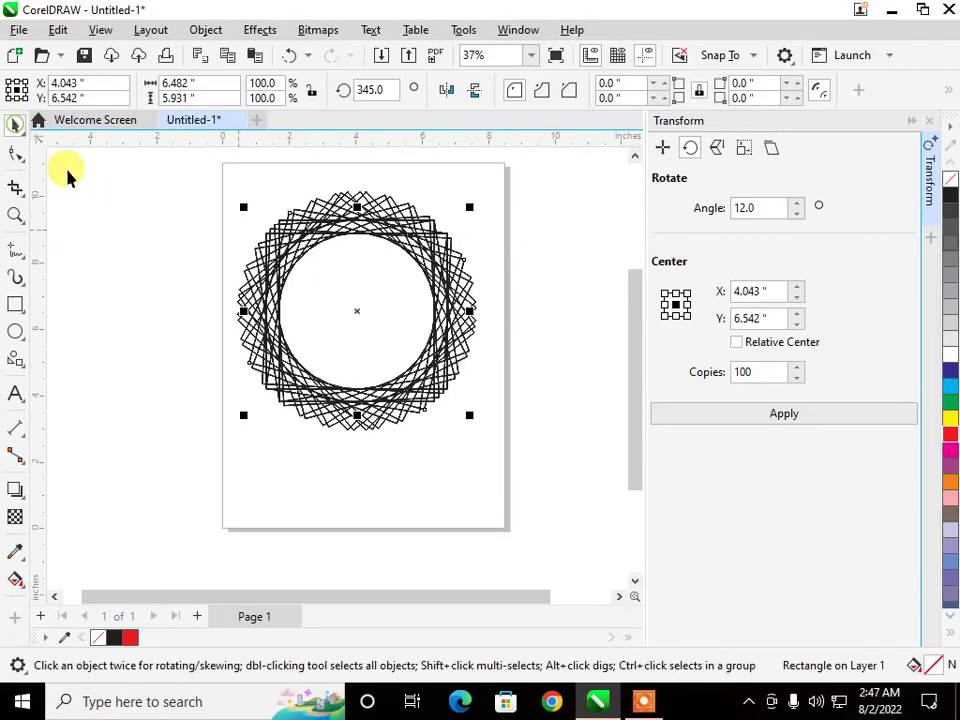
{"action": "left_click", "coordinate": [169, 260]}
{"action": "left_click_drag", "start_coordinate": [157, 180], "coordinate": [519, 471]}
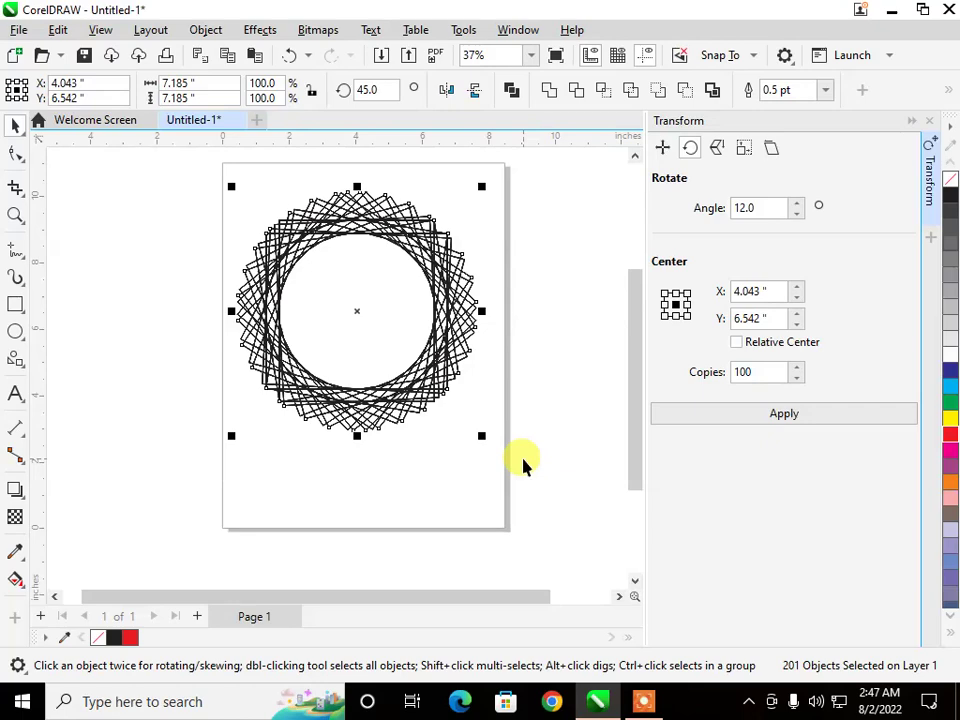
{"action": "left_click", "coordinate": [222, 29]}
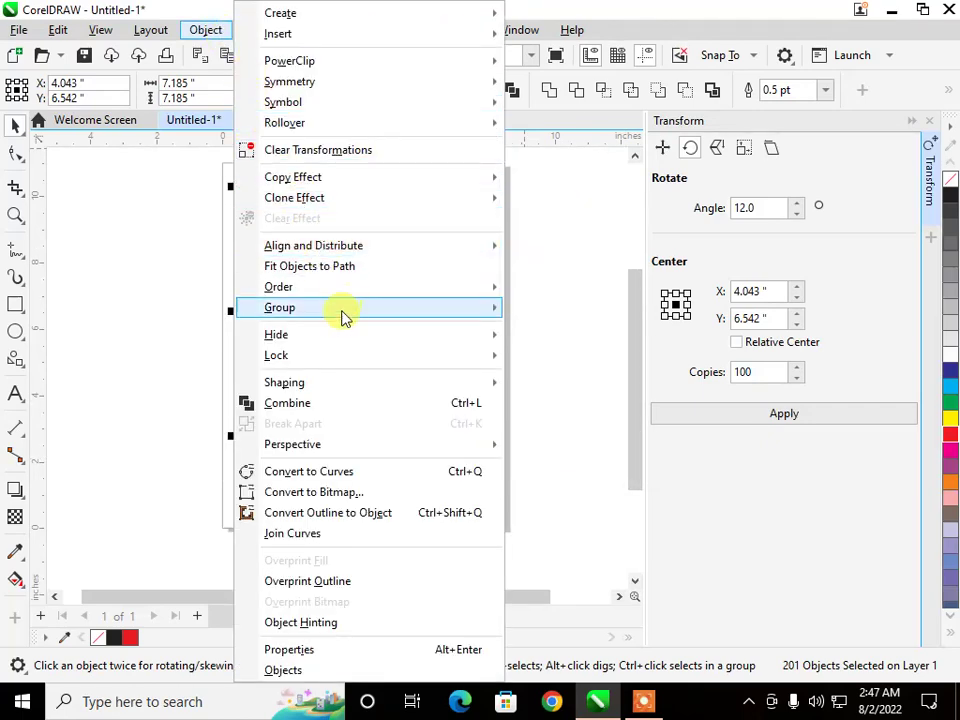
{"action": "left_click", "coordinate": [331, 152]}
Delete all the stacked rectangles from the page
{"action": "left_click", "coordinate": [310, 264]}
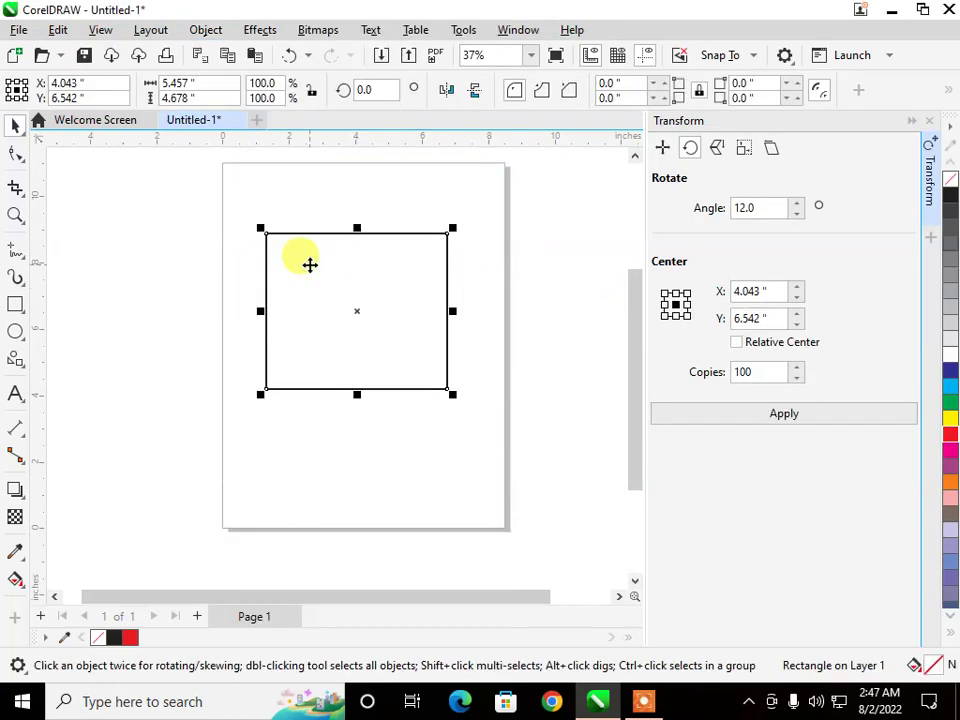
{"action": "left_click", "coordinate": [309, 266]}
{"action": "left_click", "coordinate": [309, 268]}
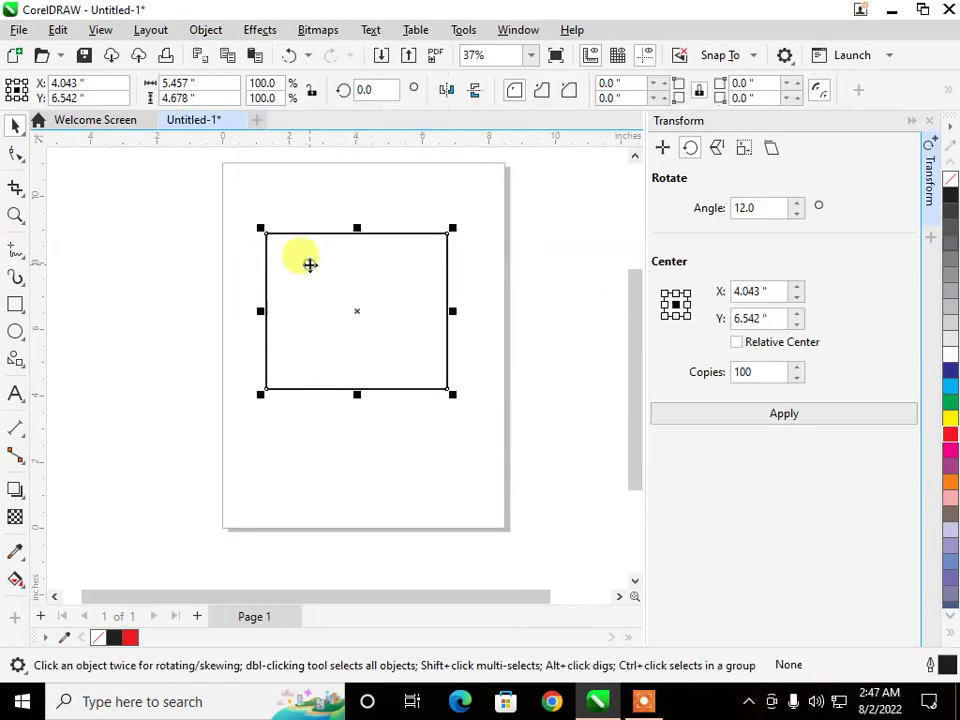
{"action": "left_click", "coordinate": [309, 268]}
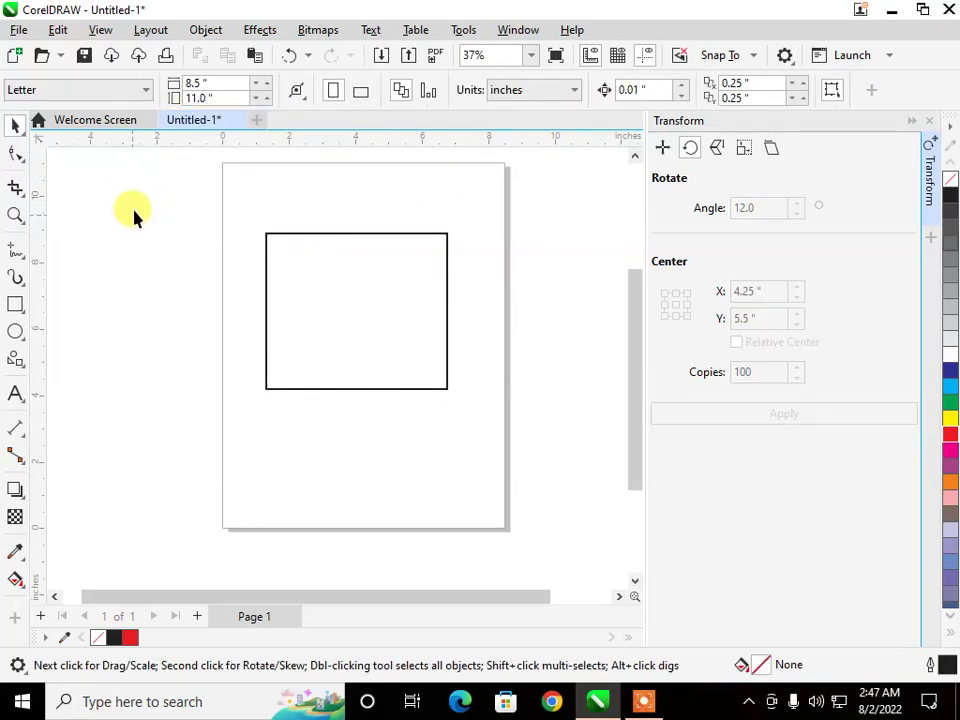
{"action": "left_click_drag", "start_coordinate": [150, 203], "coordinate": [556, 479]}
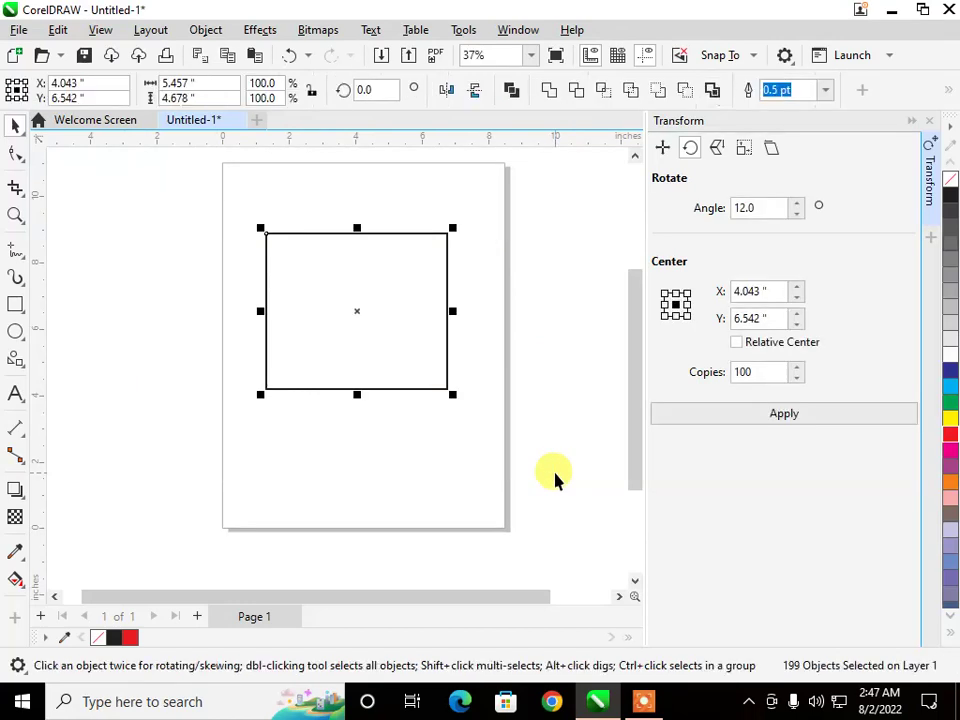
{"action": "key", "text": "Delete"}
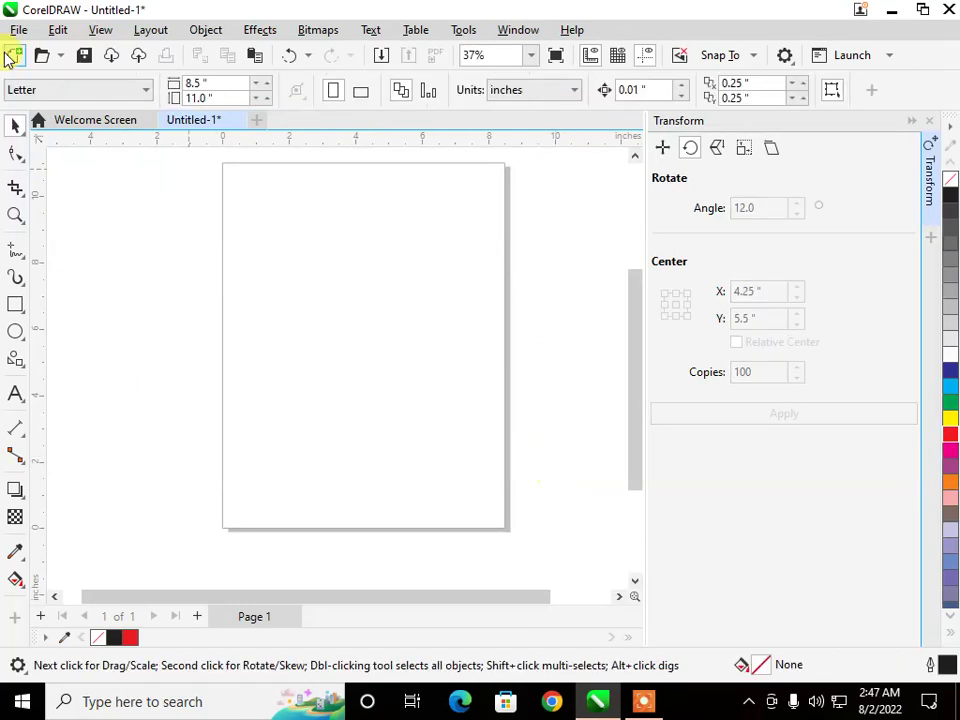
Draw a rectangle about 5.8 by 7.9 inches and skew it 25 degrees along X with 25 copies
{"action": "left_click", "coordinate": [18, 305]}
{"action": "left_click_drag", "start_coordinate": [198, 200], "coordinate": [391, 462]}
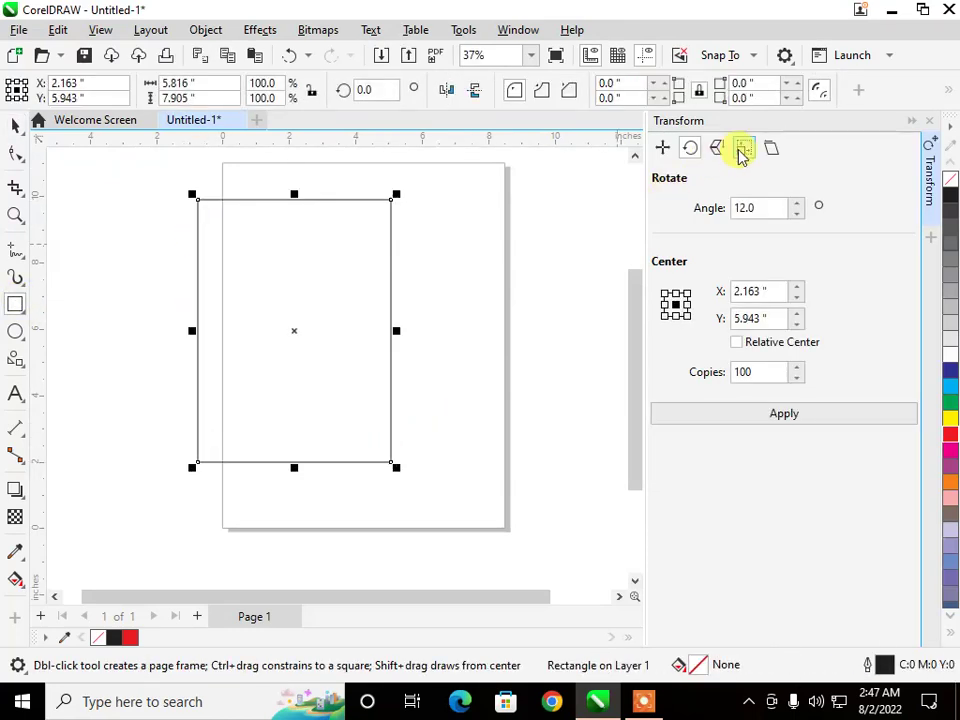
{"action": "left_click", "coordinate": [770, 148]}
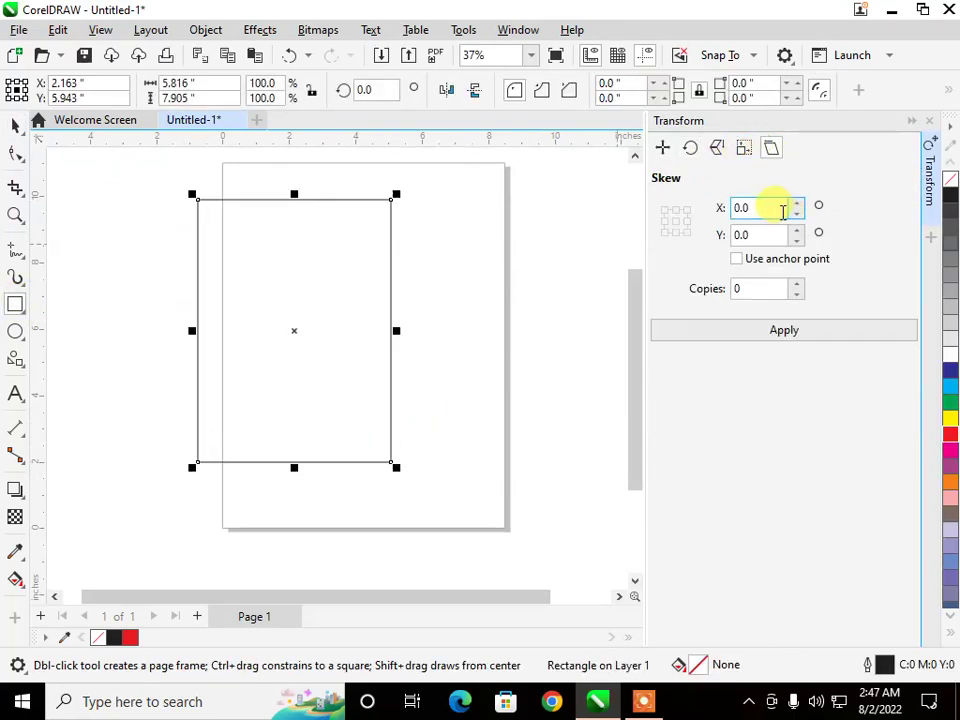
{"action": "left_click", "coordinate": [781, 208]}
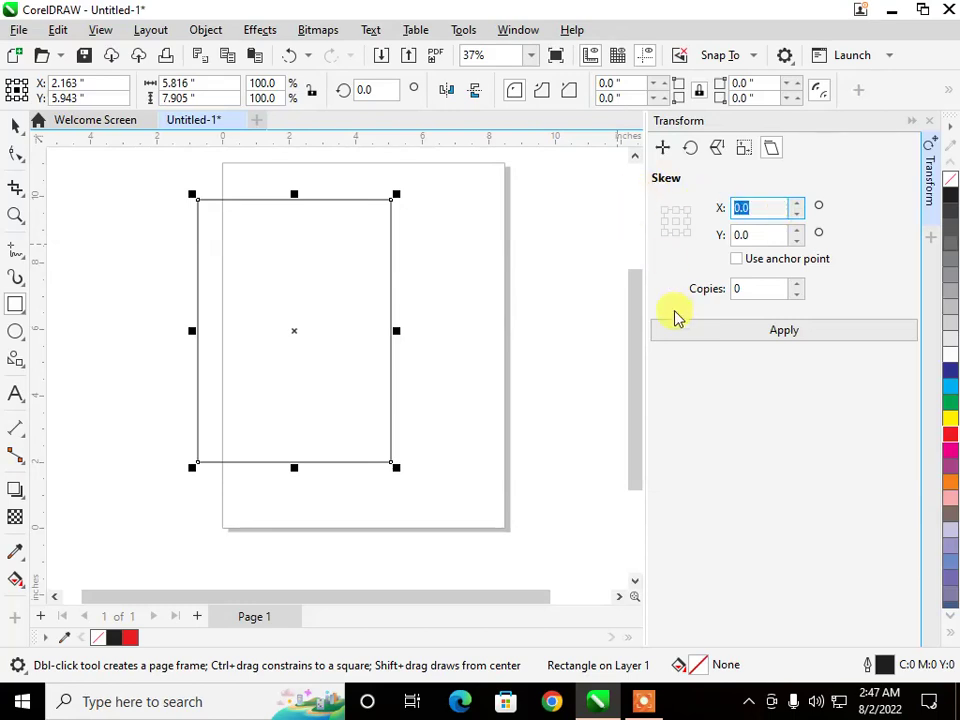
{"action": "type", "text": "25"}
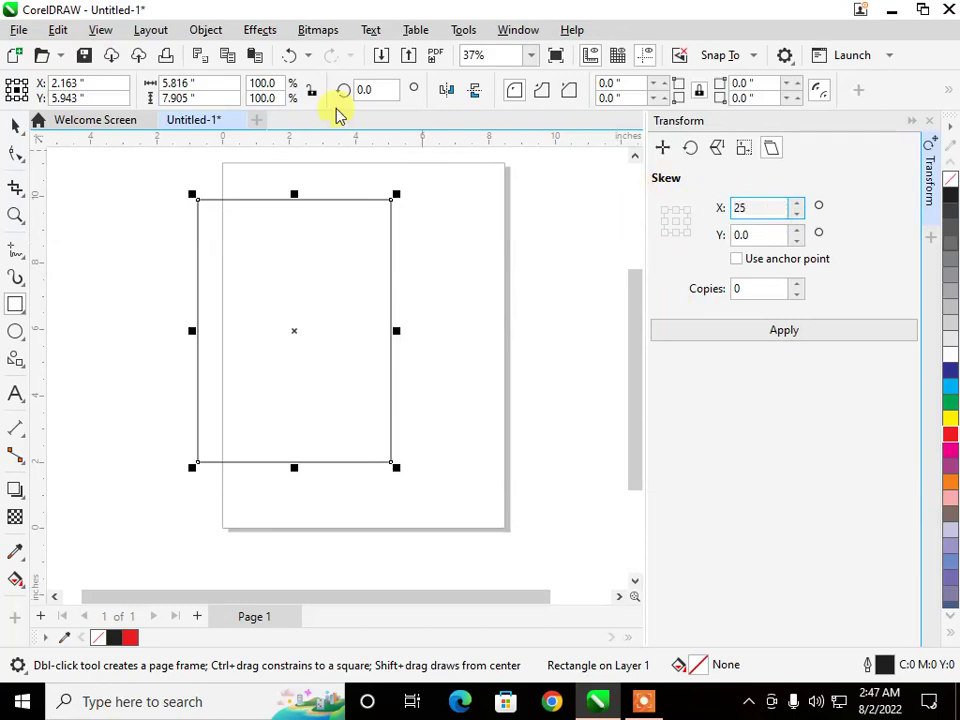
{"action": "left_click", "coordinate": [740, 288]}
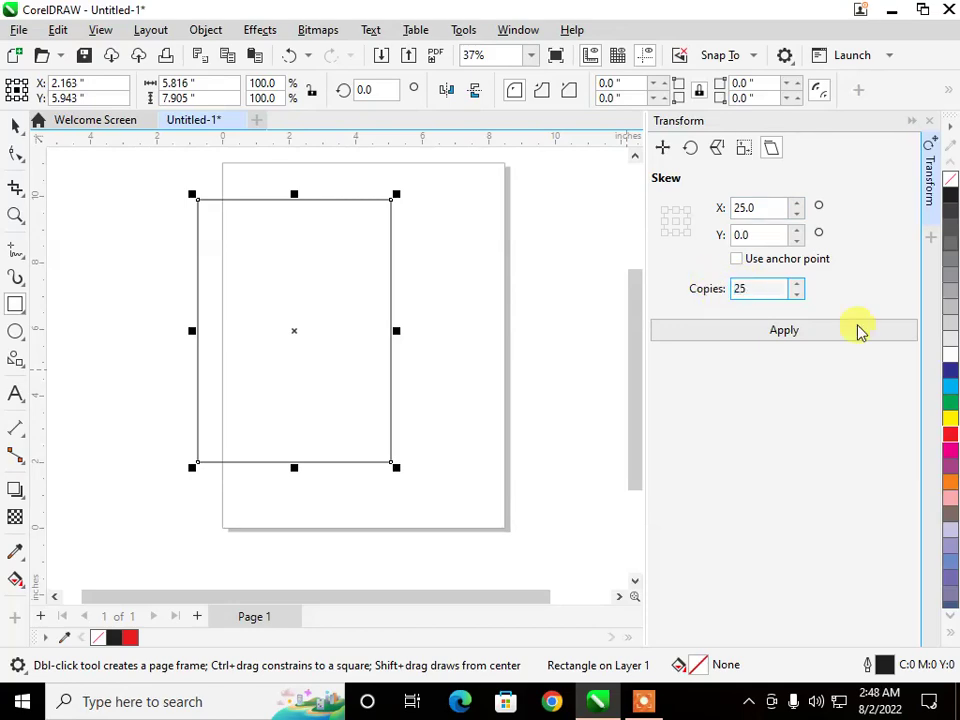
{"action": "left_click", "coordinate": [818, 327]}
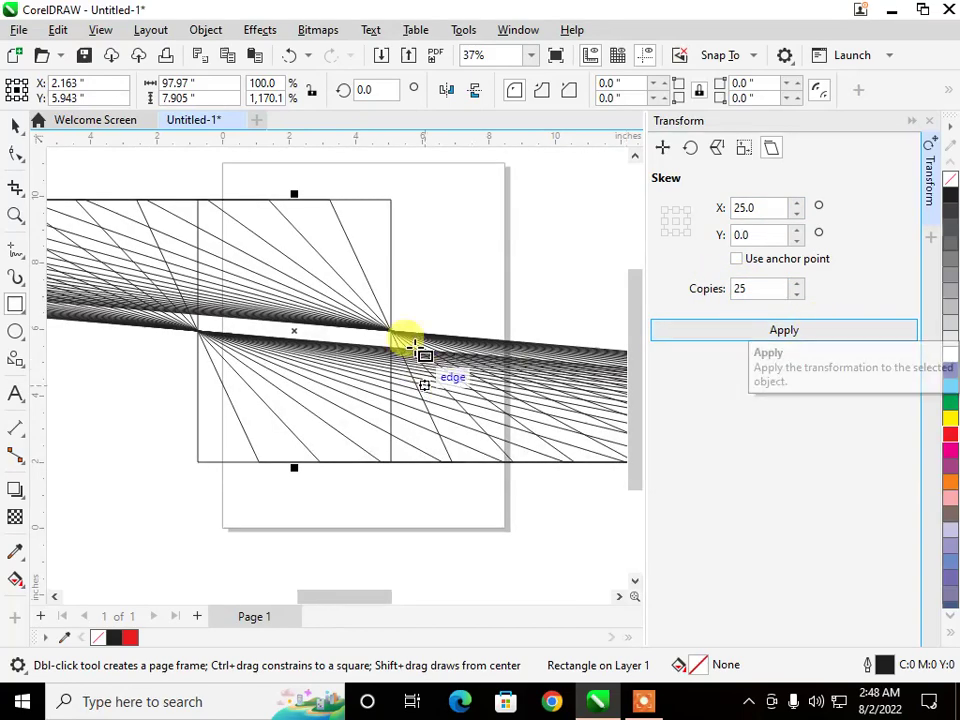
{"action": "scroll", "coordinate": [415, 347], "scroll_direction": "down", "scroll_amount": 4}
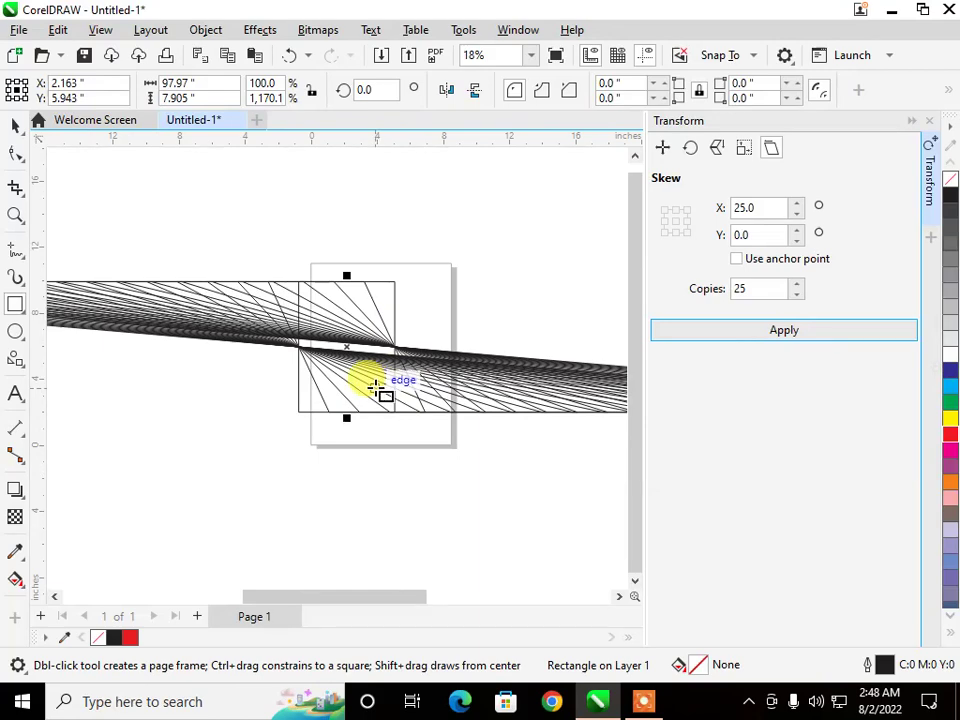
{"action": "scroll", "coordinate": [330, 372], "scroll_direction": "down", "scroll_amount": 5}
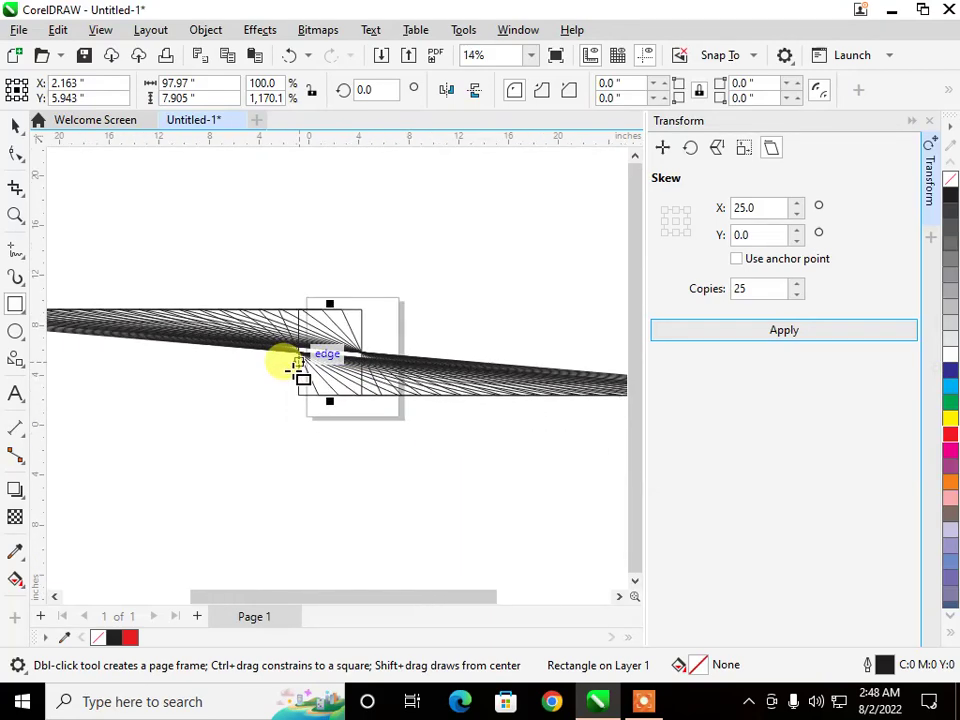
Clear the transformations of the selected skewed rectangle and delete all the rectangles
{"action": "left_click", "coordinate": [190, 30]}
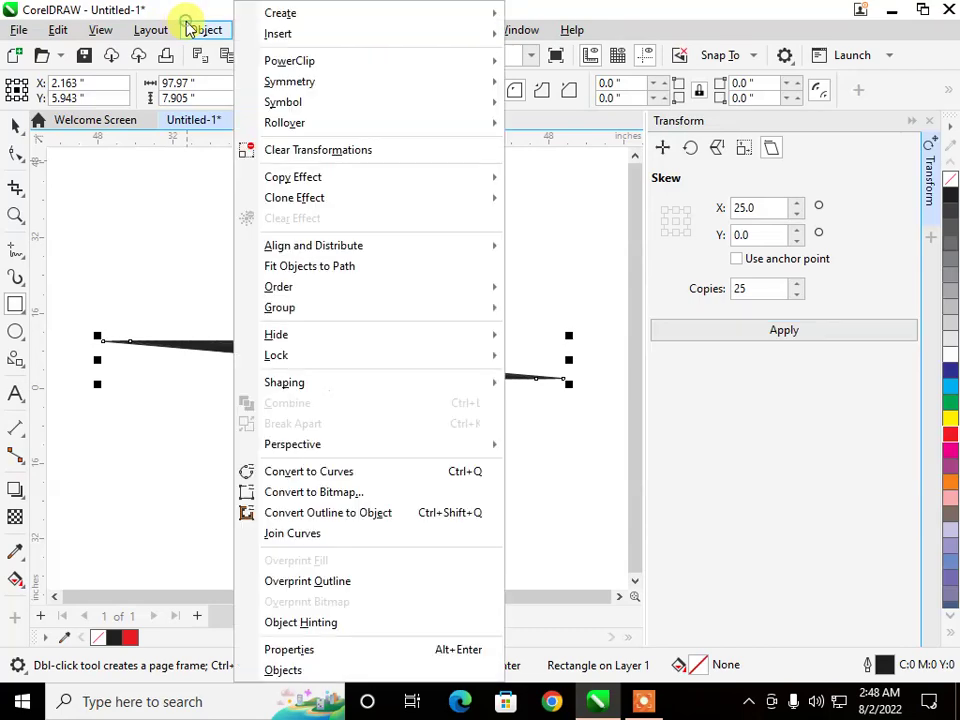
{"action": "left_click", "coordinate": [304, 150]}
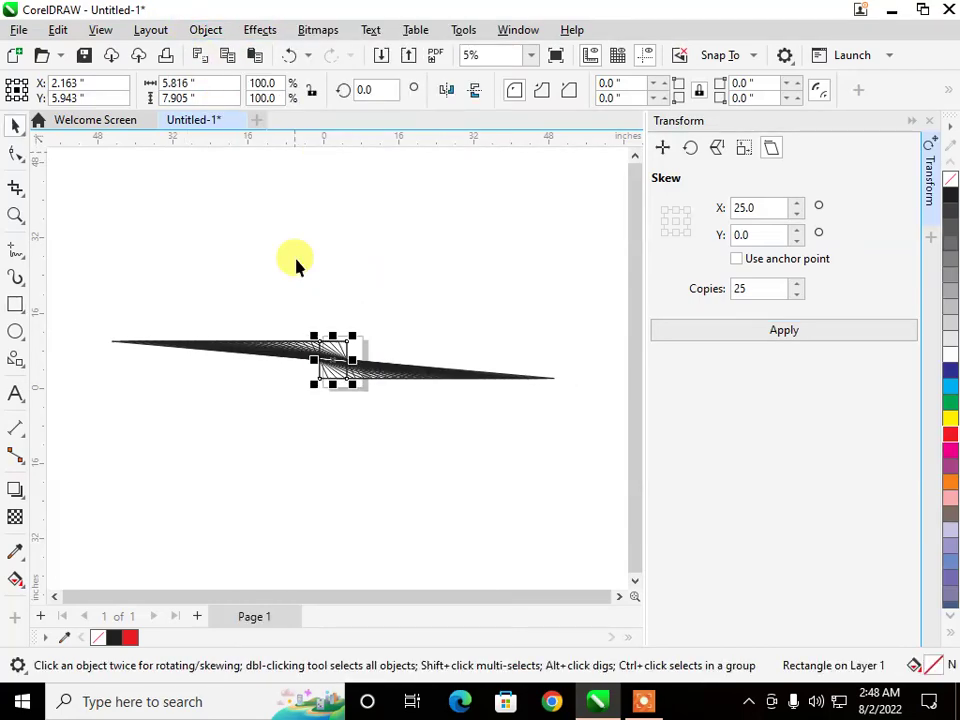
{"action": "left_click", "coordinate": [81, 294]}
{"action": "left_click_drag", "start_coordinate": [82, 291], "coordinate": [585, 476]}
{"action": "key", "text": "Delete"}
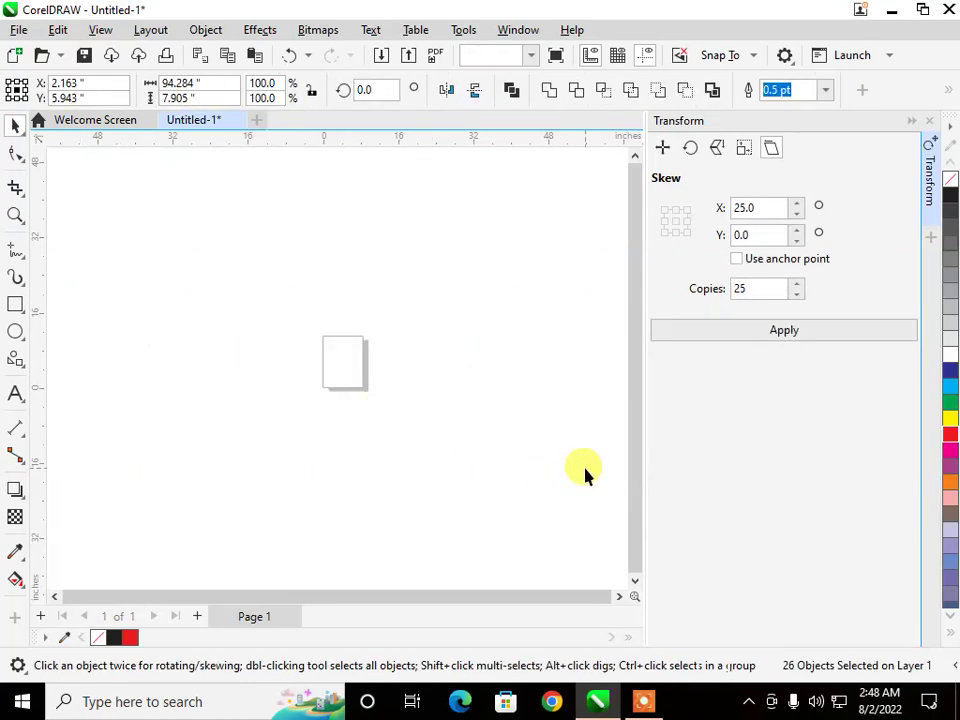
Close the Transform docker and view the available Clone Effect options
{"action": "left_click", "coordinate": [930, 121]}
{"action": "left_click", "coordinate": [220, 35]}
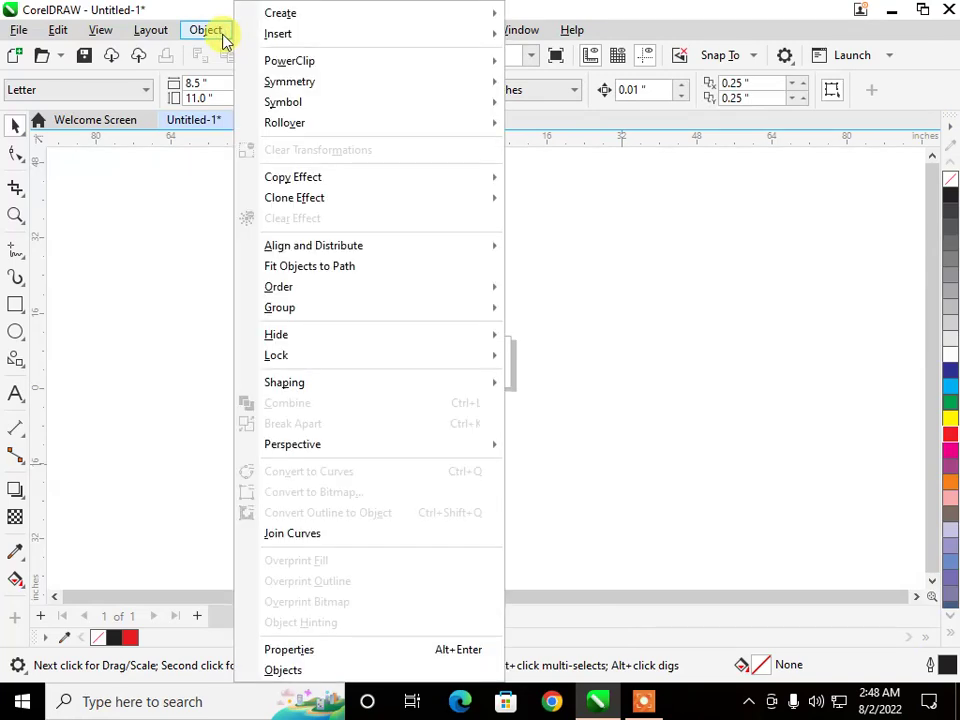
{"action": "mouse_move", "coordinate": [372, 200]}
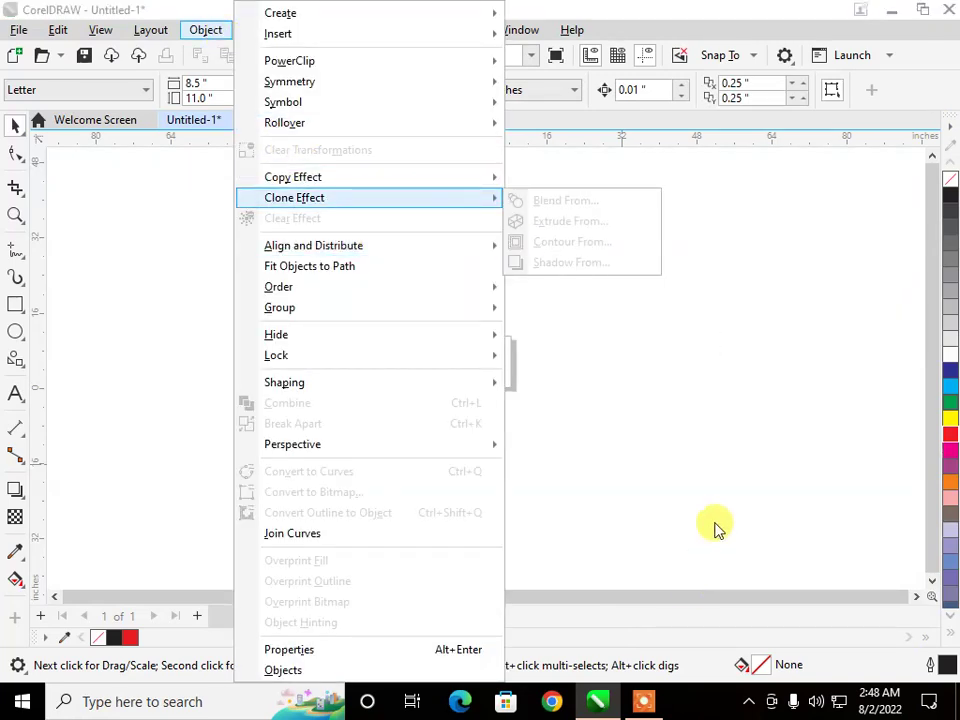
{"action": "left_click", "coordinate": [694, 407]}
Draw a rectangle about 5.8 by 3.8 inches in the upper part of the page
{"action": "scroll", "coordinate": [495, 380], "scroll_direction": "up", "scroll_amount": 8}
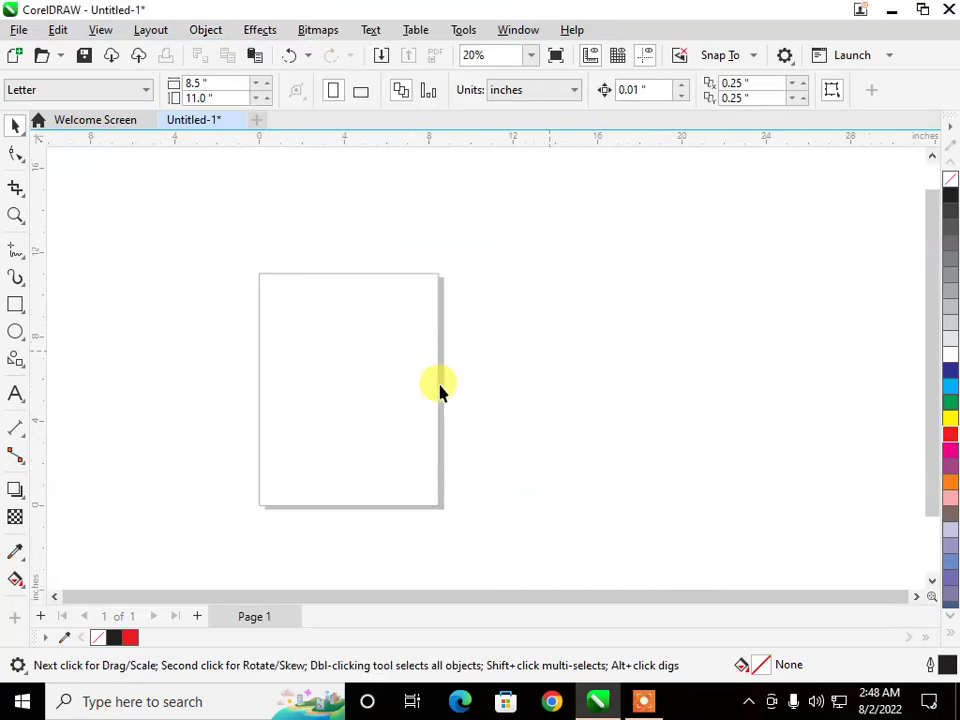
{"action": "left_click", "coordinate": [15, 304]}
{"action": "left_click_drag", "start_coordinate": [404, 295], "coordinate": [501, 353]}
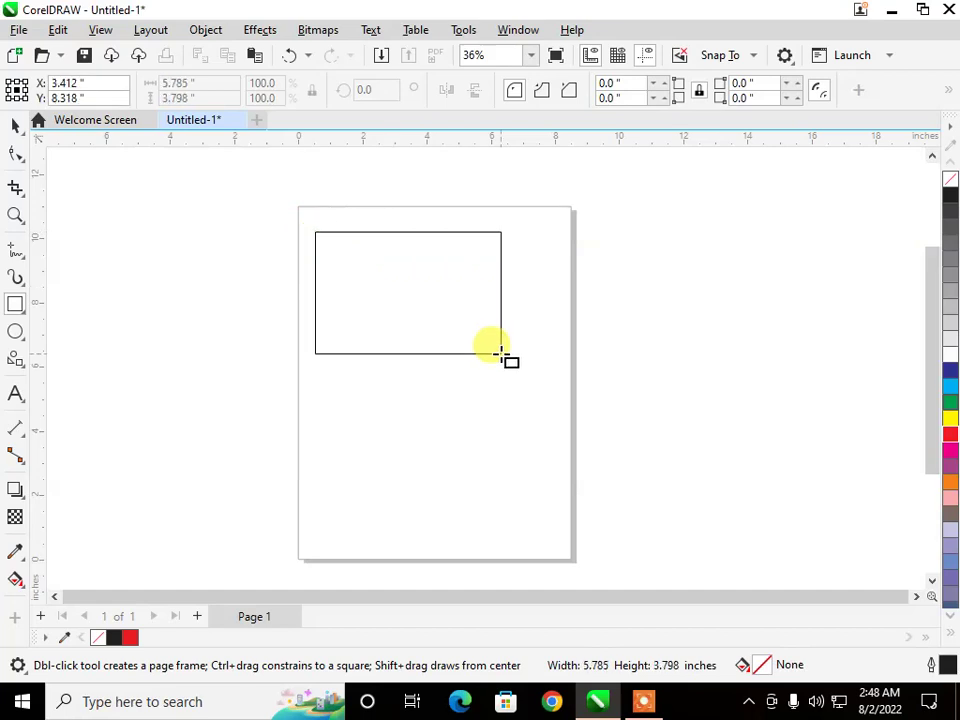
Apply an inside contour with one step and a 0.5 inch offset to the rectangle
{"action": "left_click", "coordinate": [16, 487]}
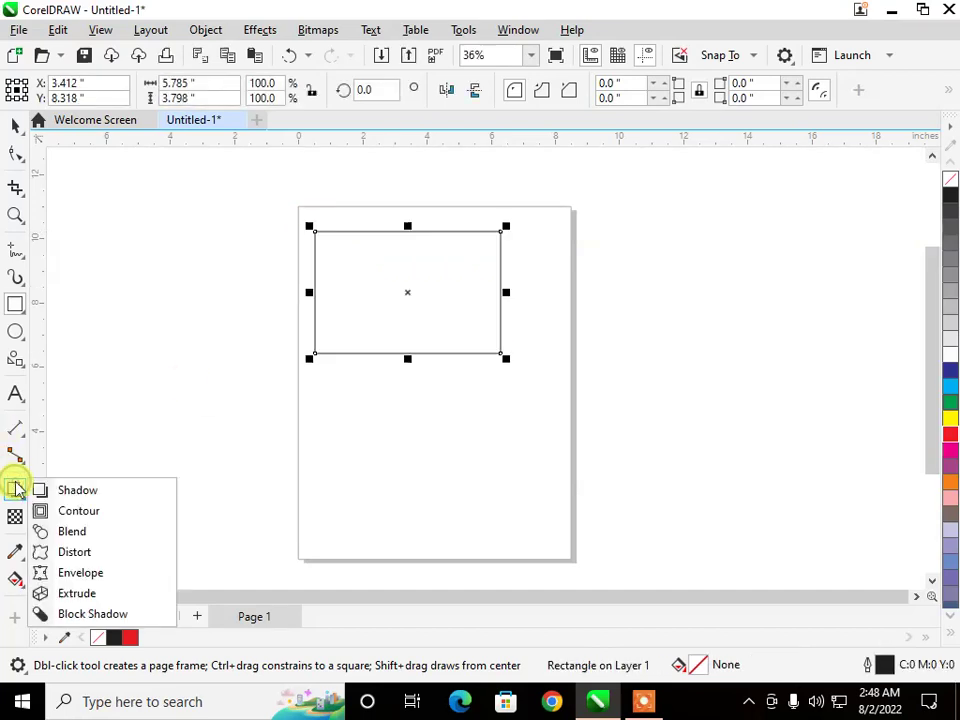
{"action": "left_click", "coordinate": [93, 514]}
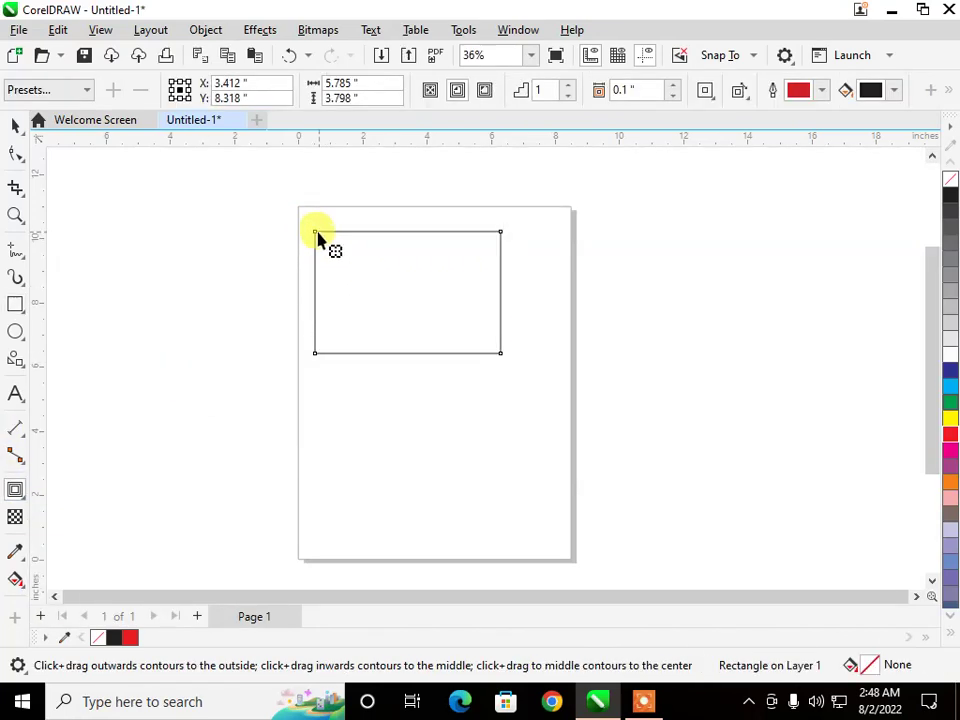
{"action": "left_click_drag", "start_coordinate": [317, 240], "coordinate": [461, 313]}
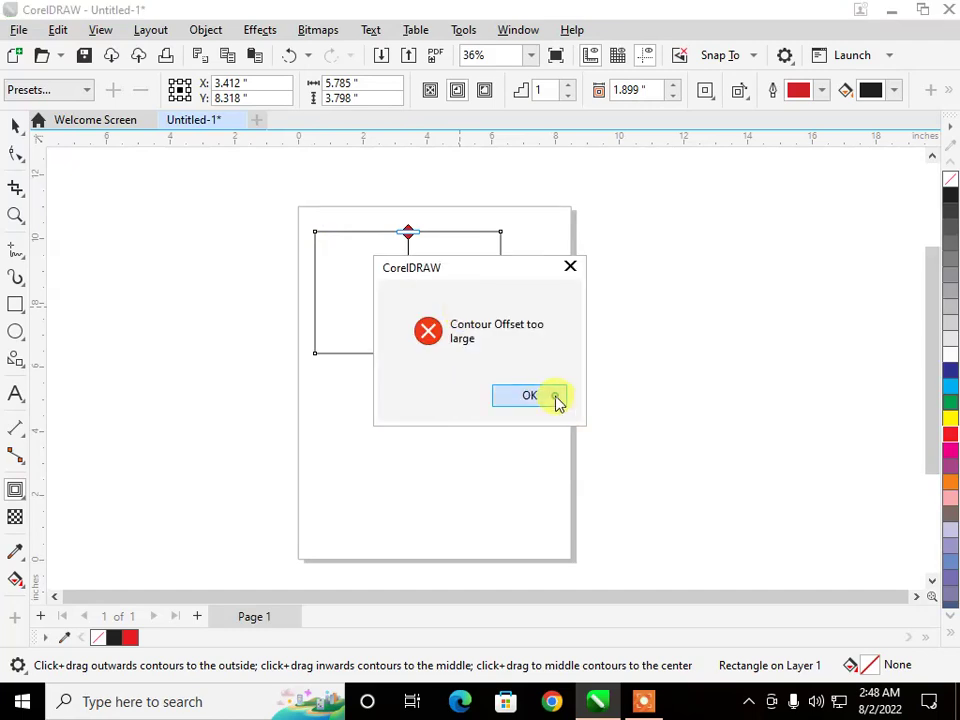
{"action": "left_click", "coordinate": [557, 401]}
{"action": "double_click", "coordinate": [632, 89]}
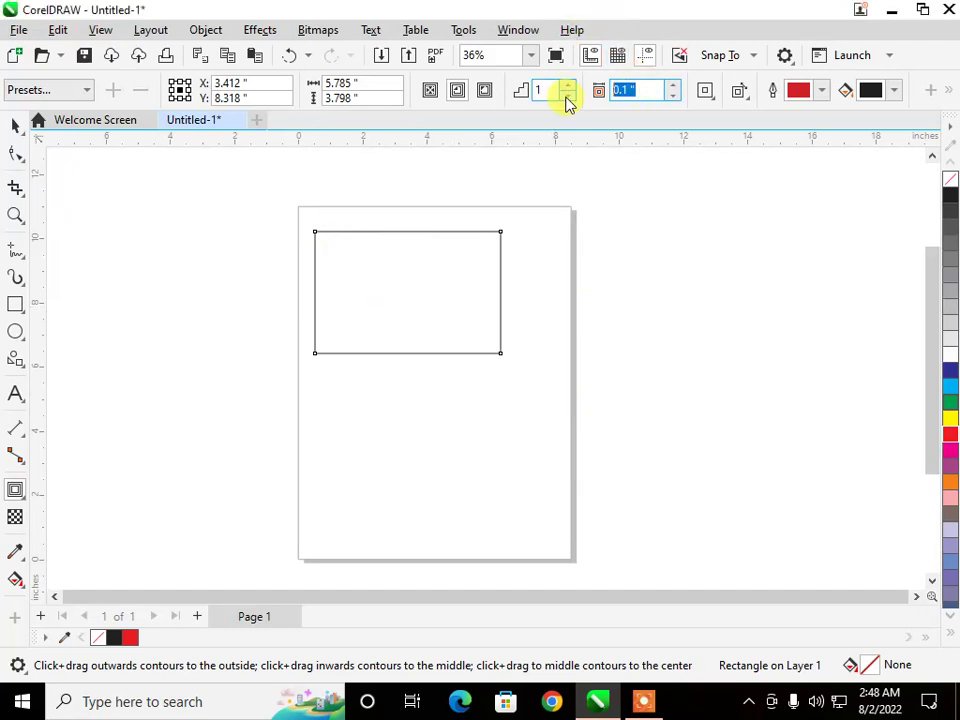
{"action": "type", "text": "0.5"}
{"action": "key", "text": "Return"}
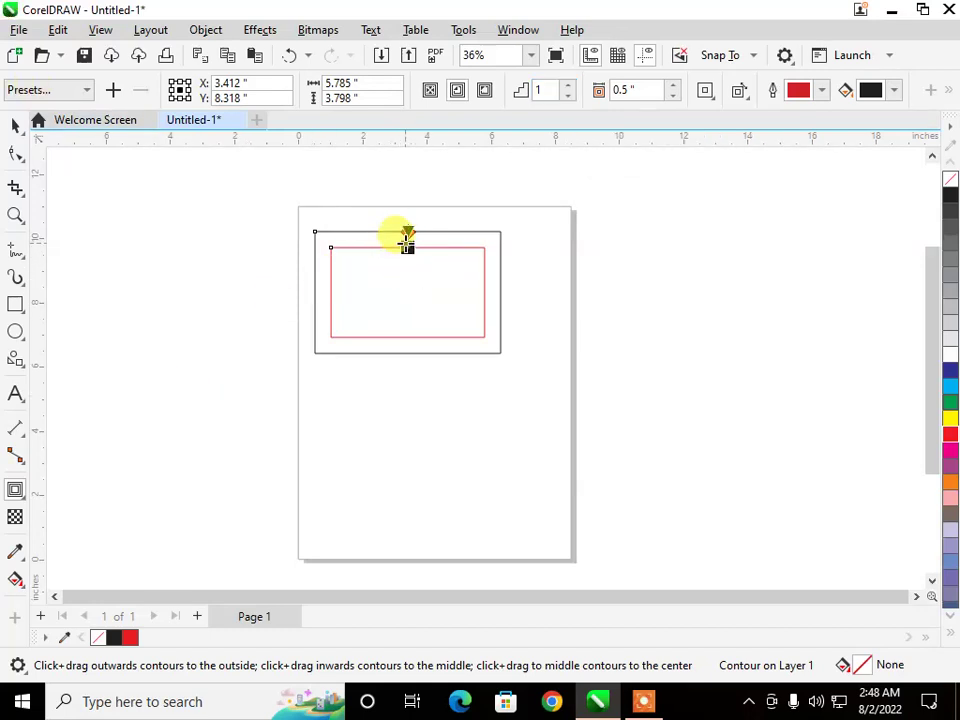
Adjust the contour interactively into a to-center contour with an offset of about 0.136 inches
{"action": "left_click_drag", "start_coordinate": [407, 238], "coordinate": [412, 294]}
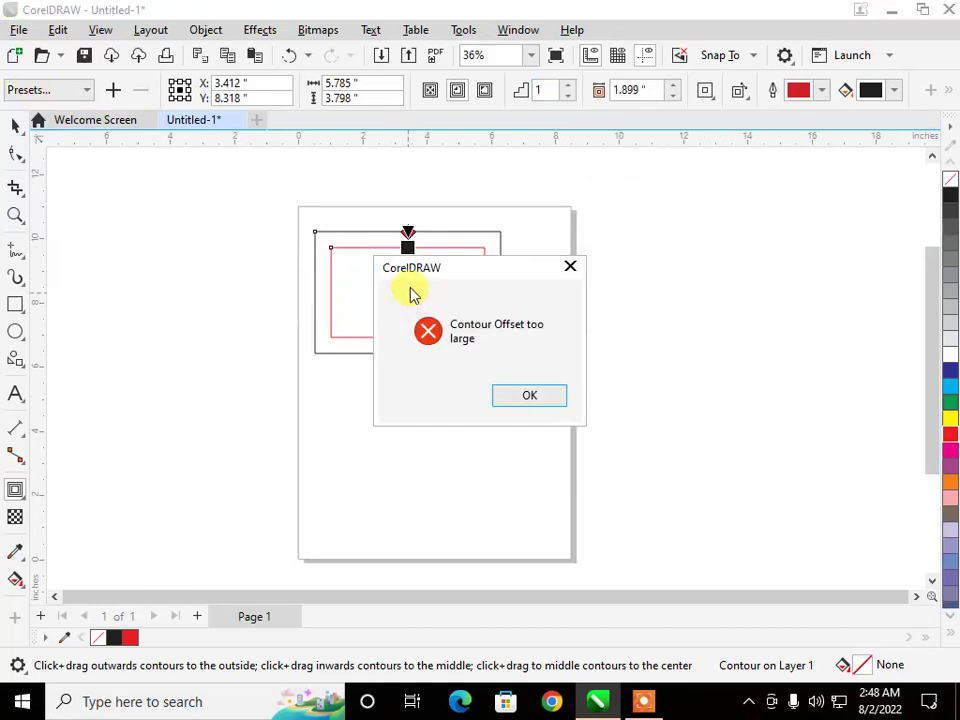
{"action": "left_click", "coordinate": [512, 396]}
{"action": "left_click_drag", "start_coordinate": [407, 240], "coordinate": [409, 272]}
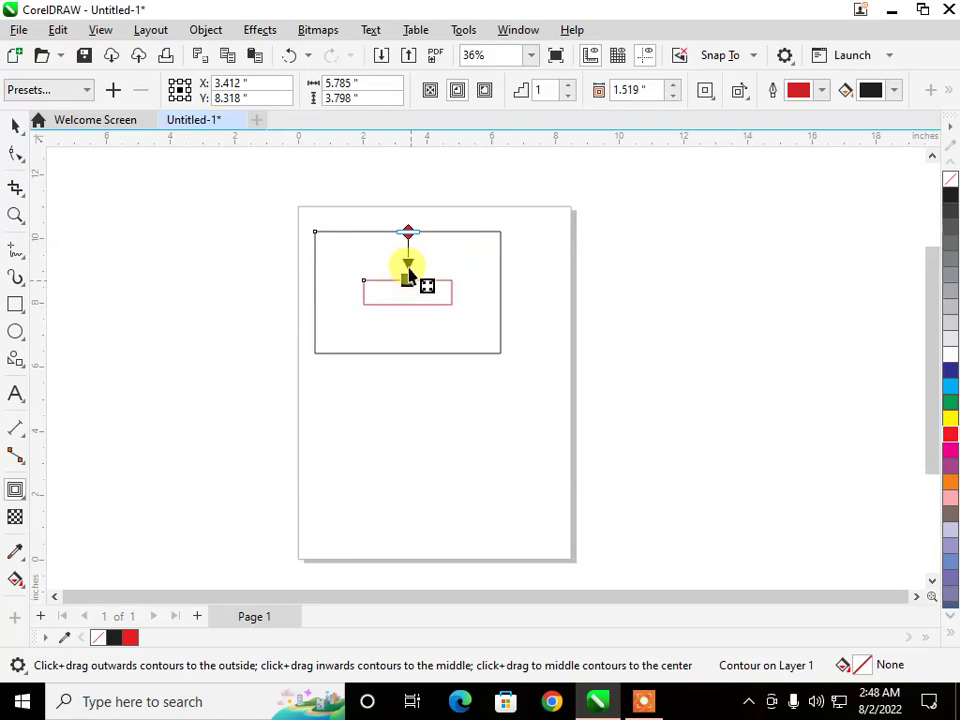
{"action": "scroll", "coordinate": [404, 246], "scroll_direction": "up", "scroll_amount": 1}
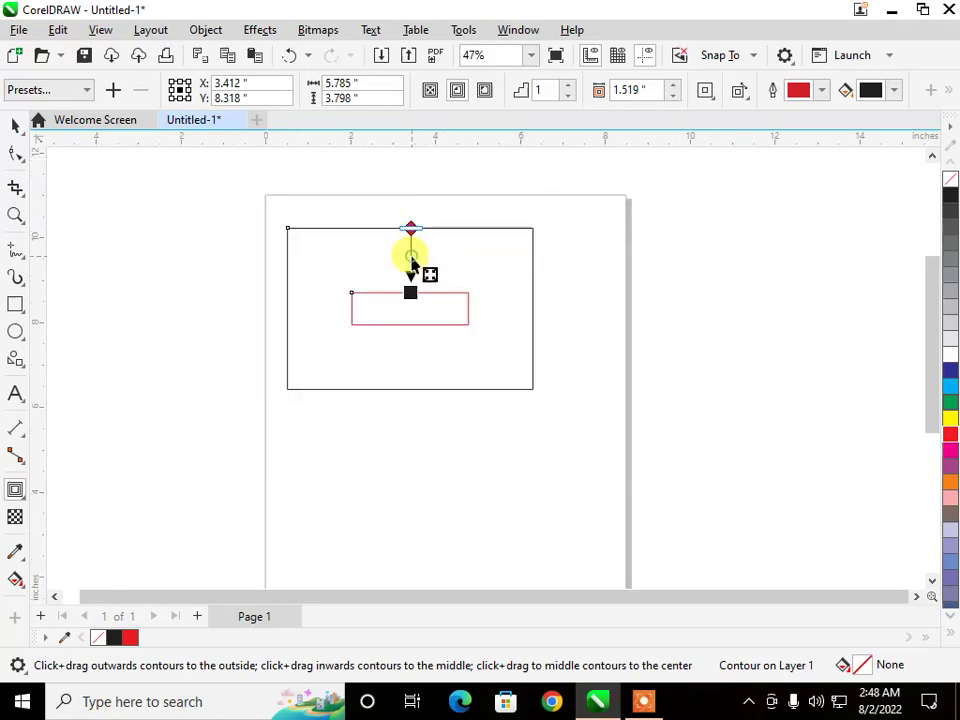
{"action": "left_click_drag", "start_coordinate": [411, 223], "coordinate": [411, 308]}
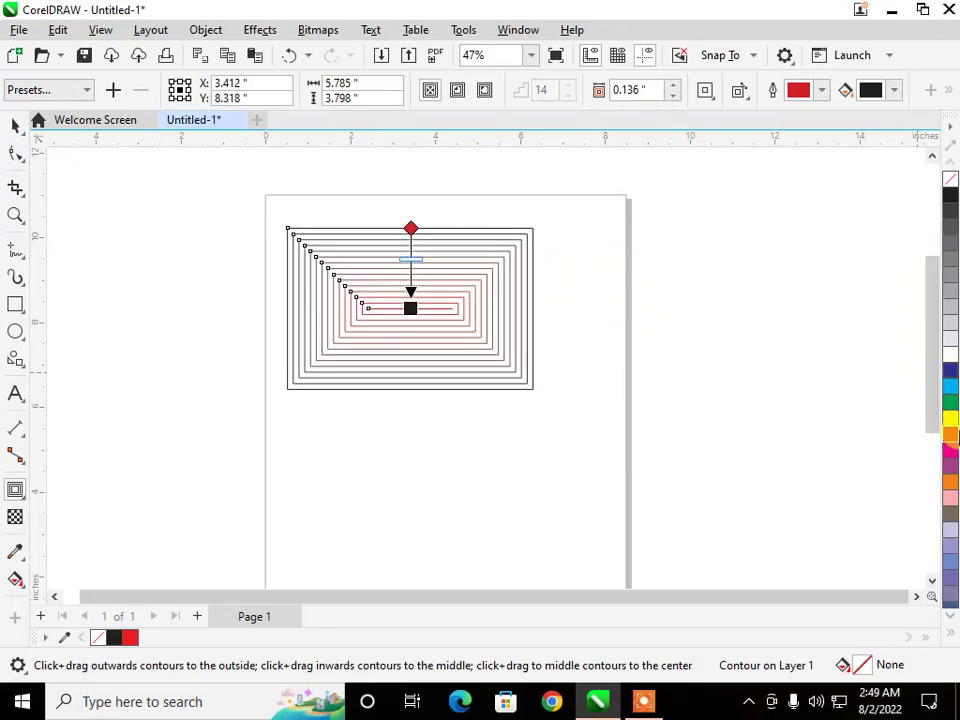
Fill the contoured rectangle with cyan and view the available contour color progression options
{"action": "left_click", "coordinate": [950, 397]}
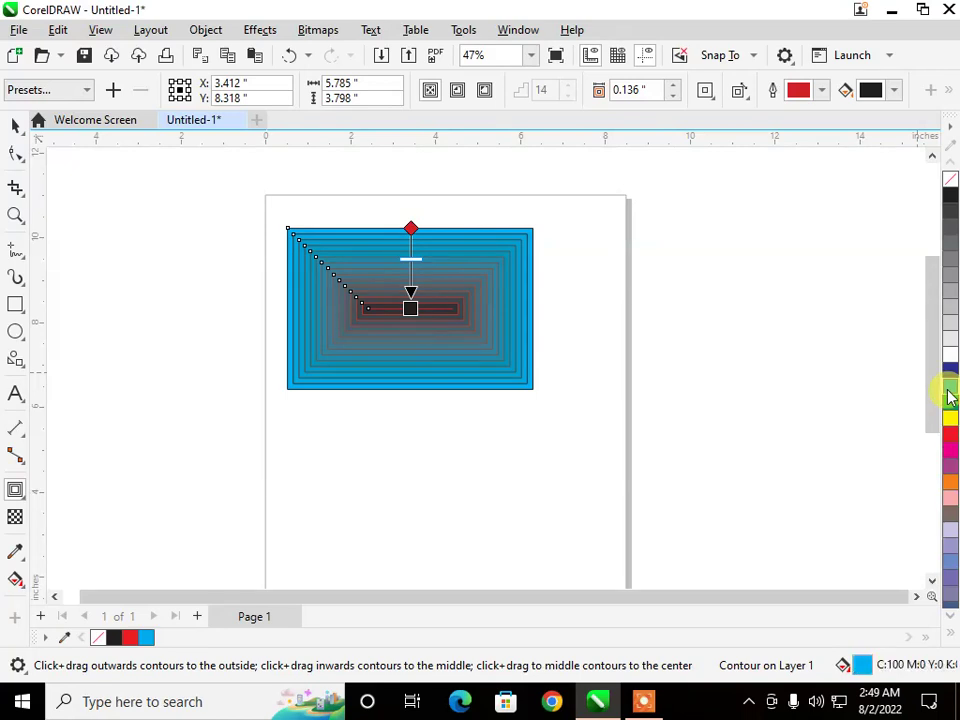
{"action": "left_click", "coordinate": [748, 94]}
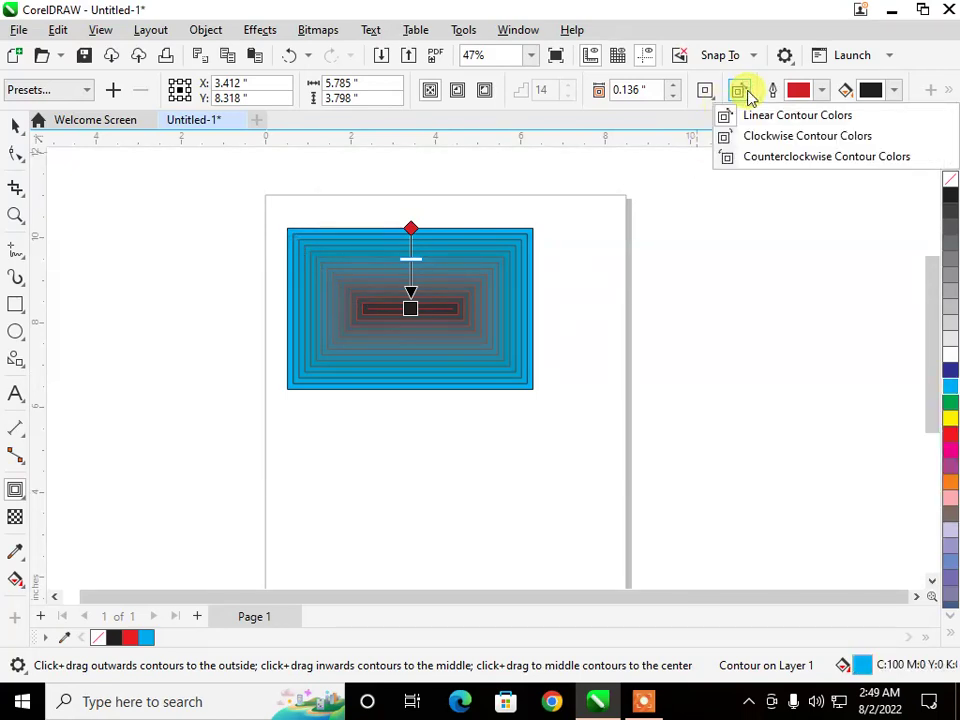
{"action": "left_click", "coordinate": [748, 94]}
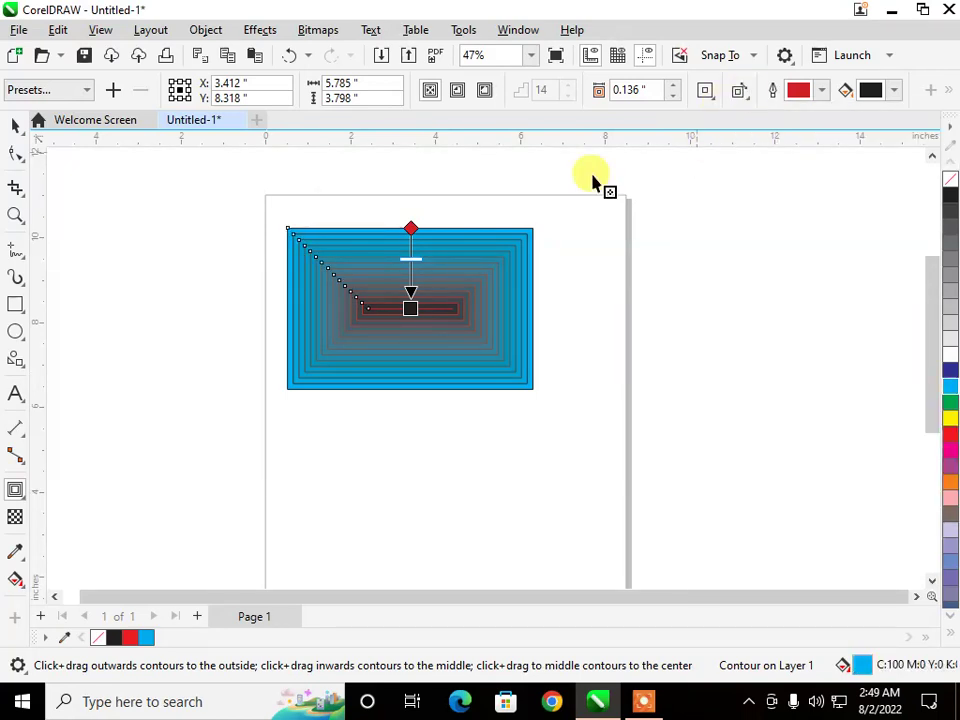
Draw an ellipse about 4.75 by 3.8 inches beside the page and import the picture 4.jpg at its original size
{"action": "left_click", "coordinate": [12, 333]}
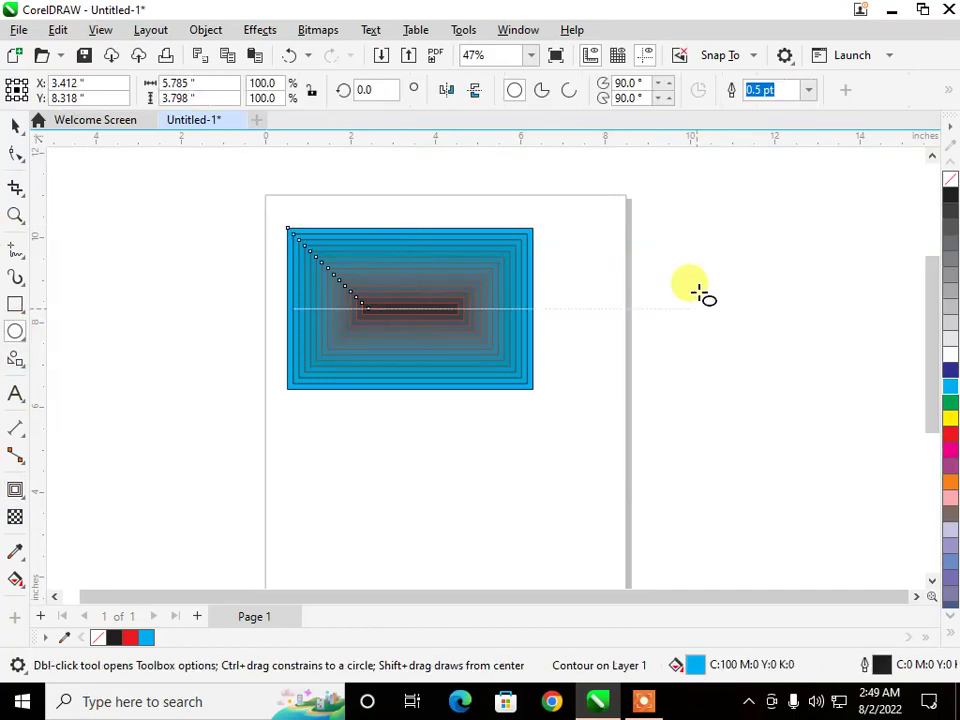
{"action": "left_click_drag", "start_coordinate": [692, 226], "coordinate": [900, 394]}
{"action": "left_click", "coordinate": [20, 30]}
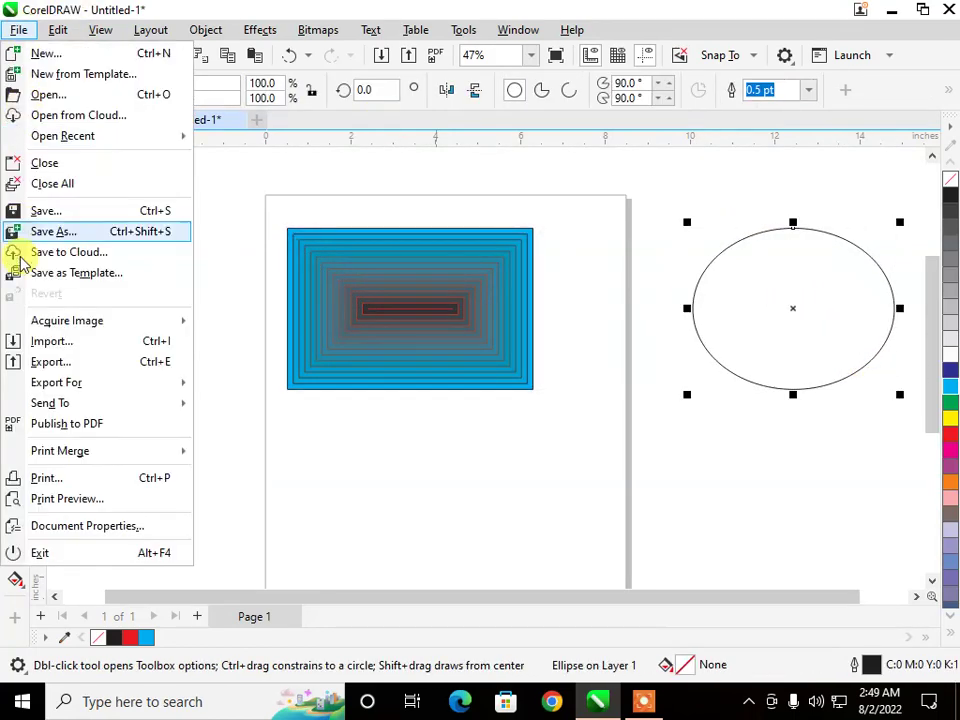
{"action": "left_click", "coordinate": [38, 339]}
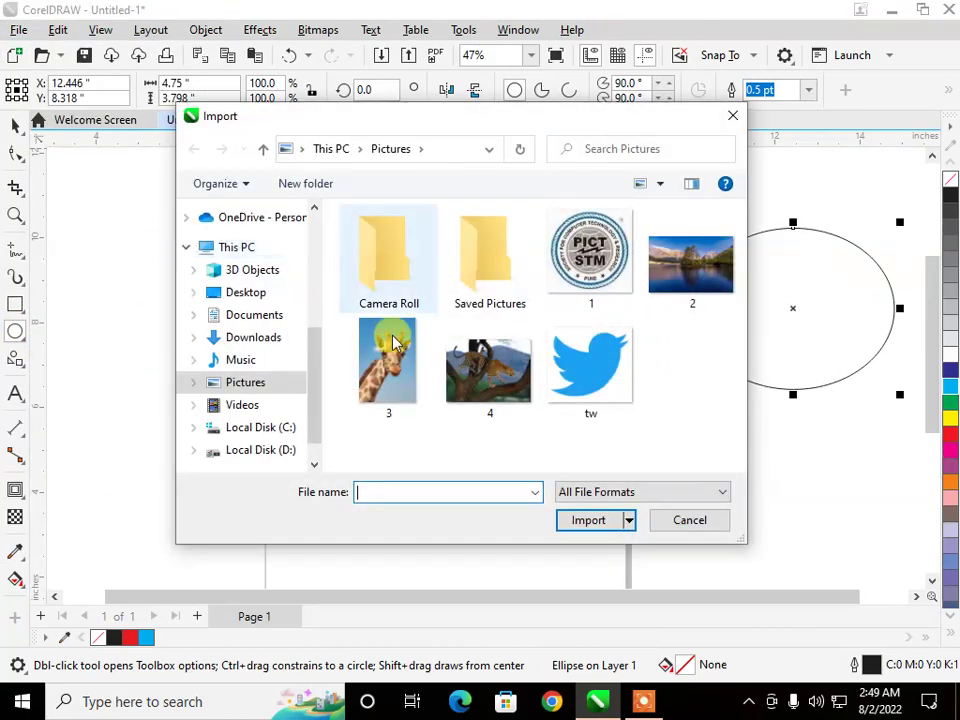
{"action": "double_click", "coordinate": [473, 360]}
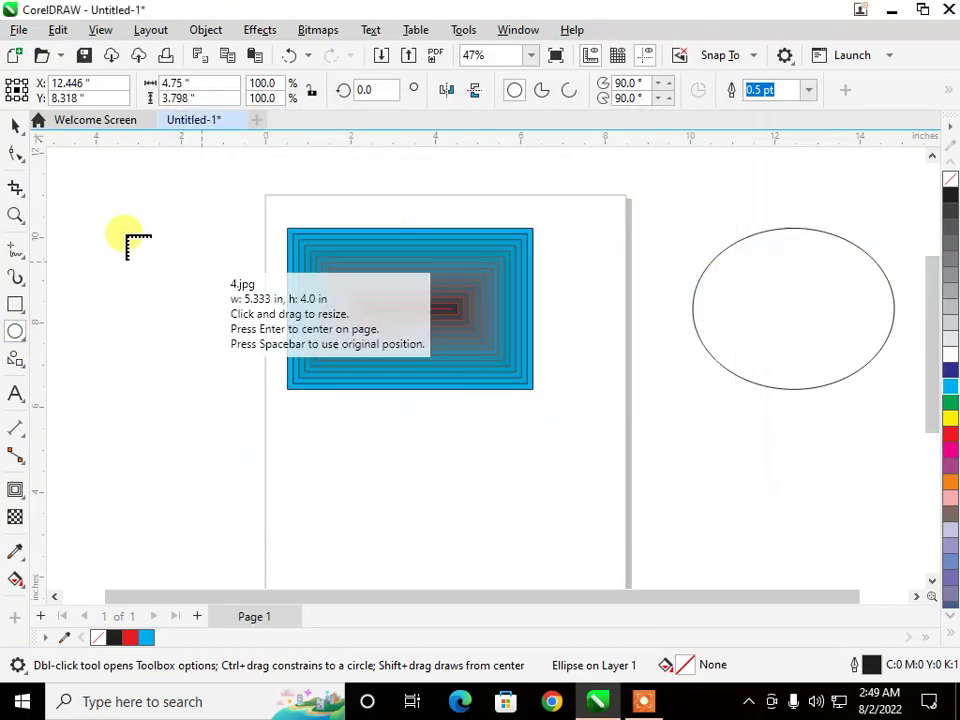
{"action": "left_click", "coordinate": [94, 222]}
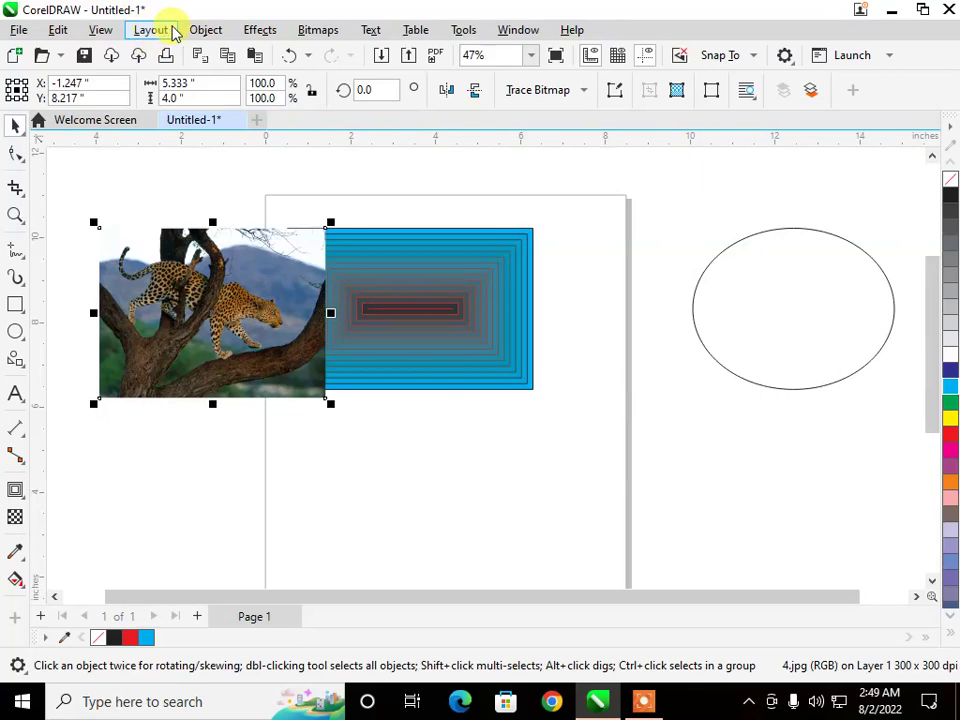
PowerClip the imported leopard picture inside the ellipse
{"action": "left_click", "coordinate": [195, 30]}
{"action": "mouse_move", "coordinate": [405, 63]}
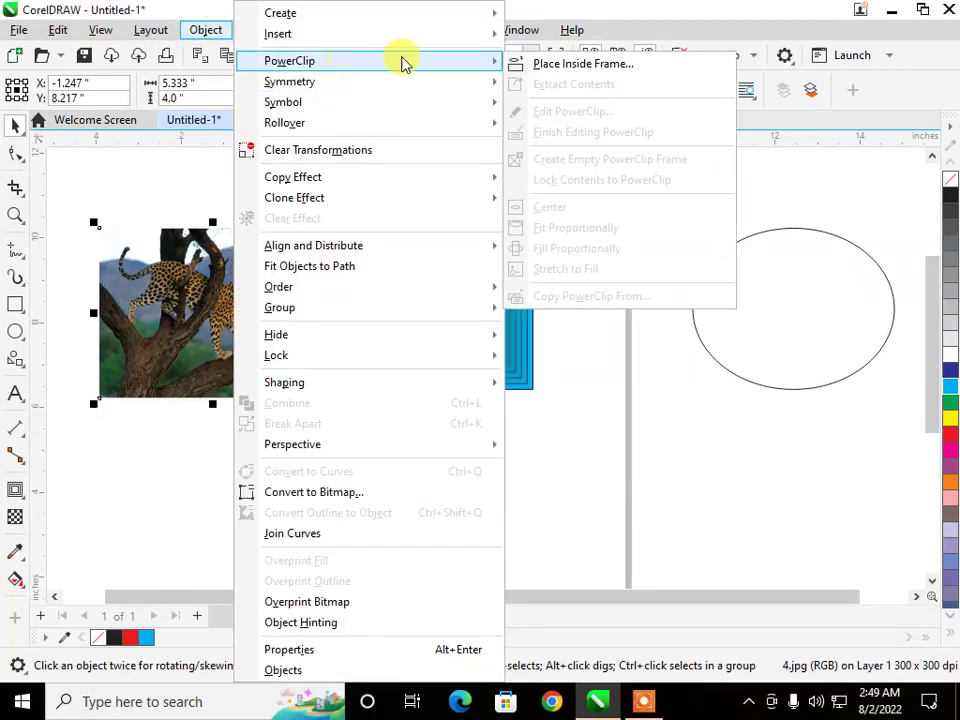
{"action": "left_click", "coordinate": [553, 63]}
{"action": "left_click", "coordinate": [743, 240]}
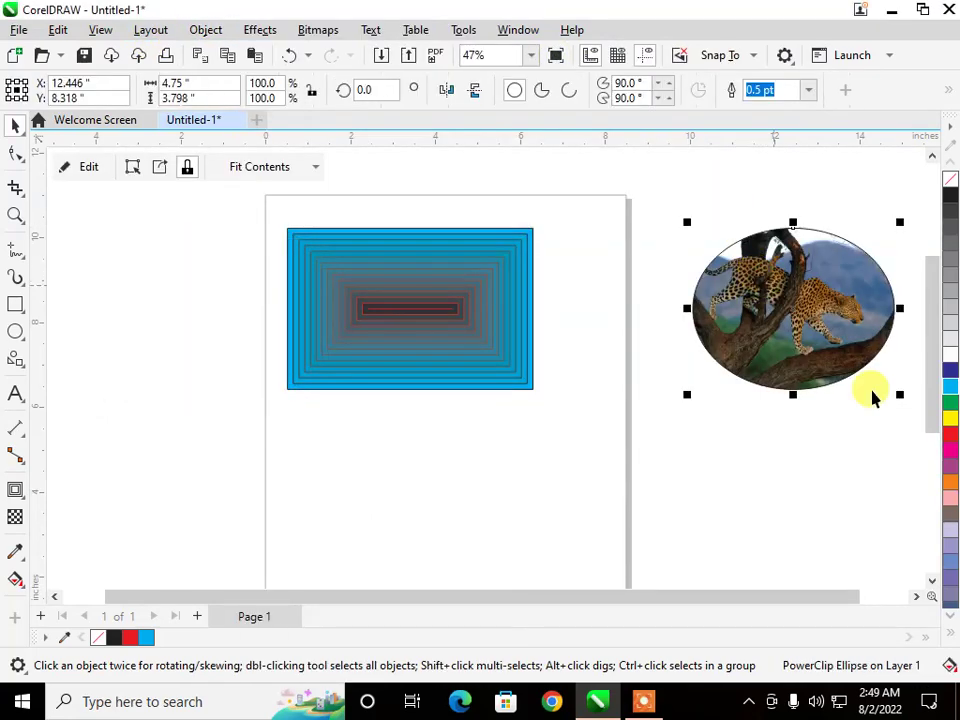
{"action": "scroll", "coordinate": [846, 360], "scroll_direction": "up", "scroll_amount": 2}
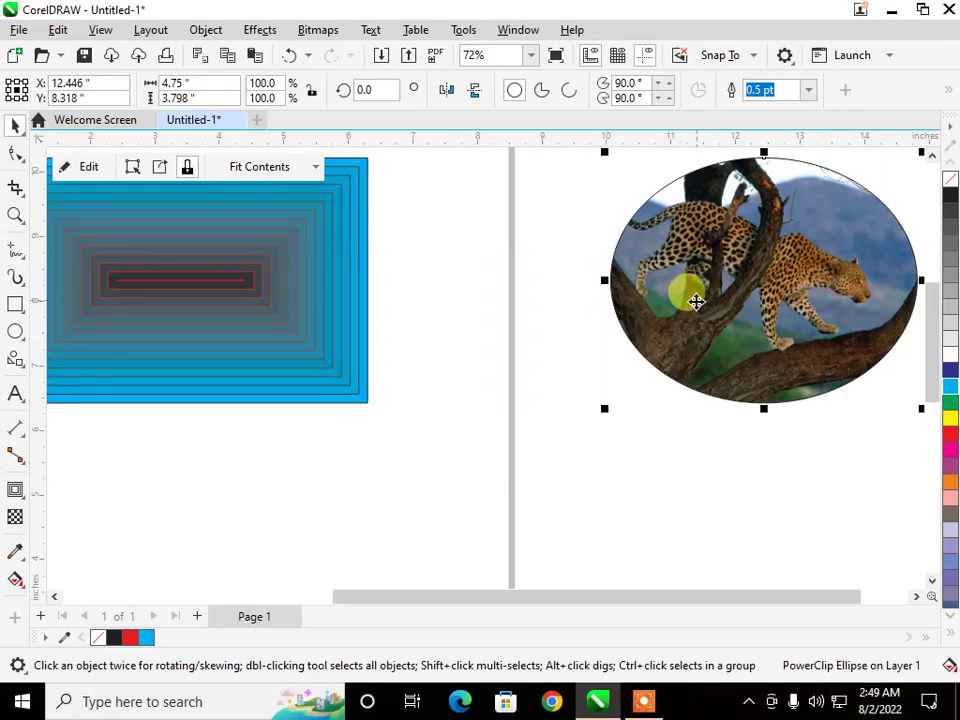
{"action": "scroll", "coordinate": [696, 302], "scroll_direction": "down", "scroll_amount": 3}
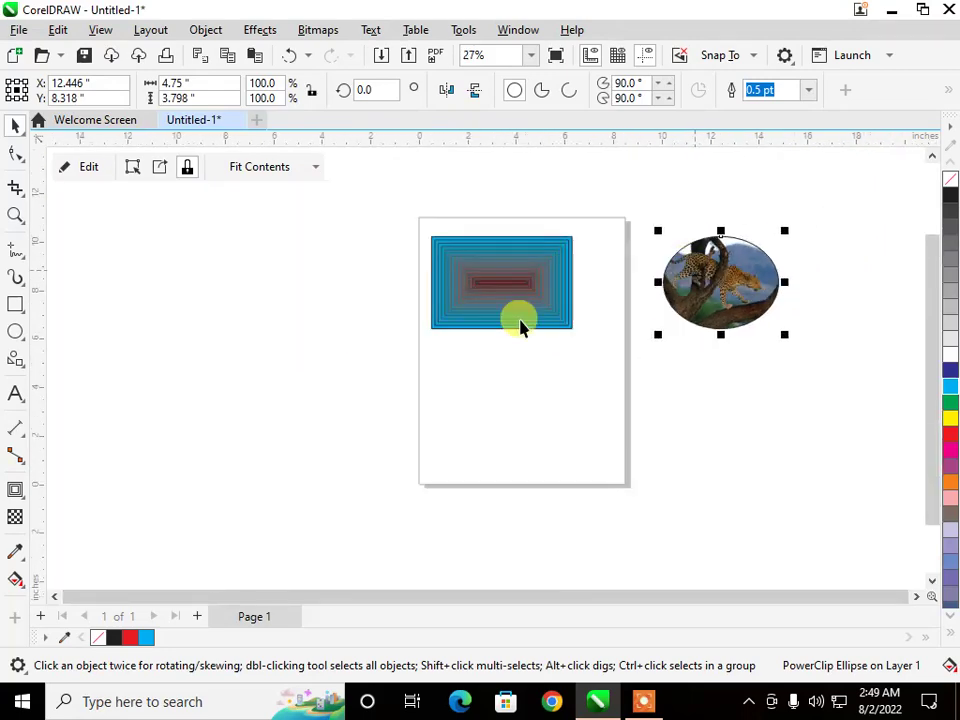
Draw a five-pointed star about 11.8 by 7.9 inches to the lower left of the rectangle
{"action": "left_click", "coordinate": [15, 360]}
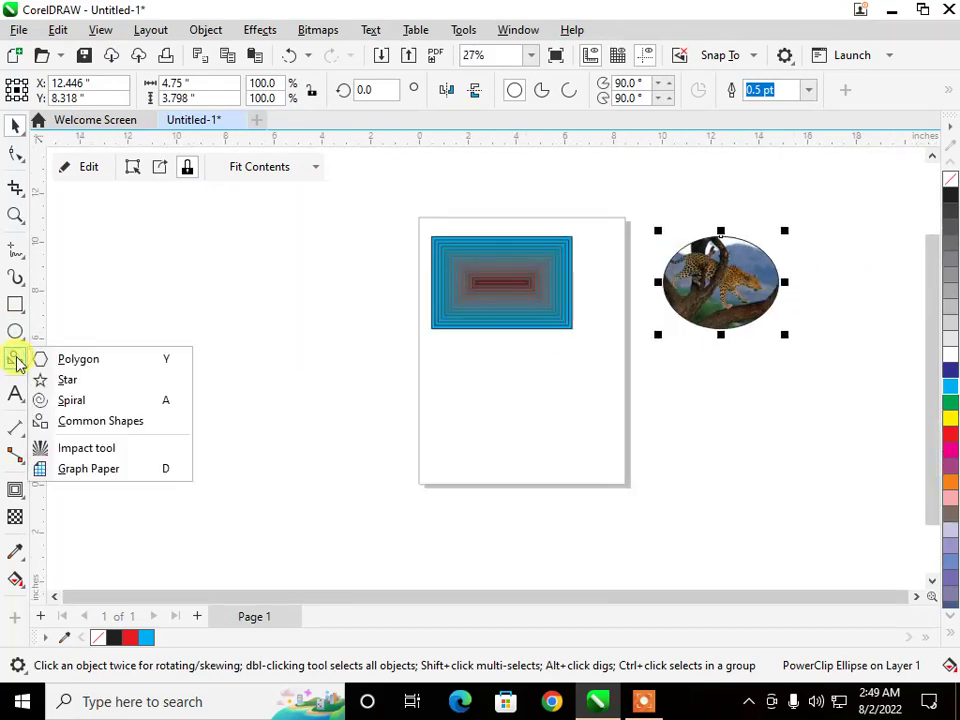
{"action": "left_click", "coordinate": [70, 379]}
{"action": "left_click_drag", "start_coordinate": [133, 364], "coordinate": [430, 559]}
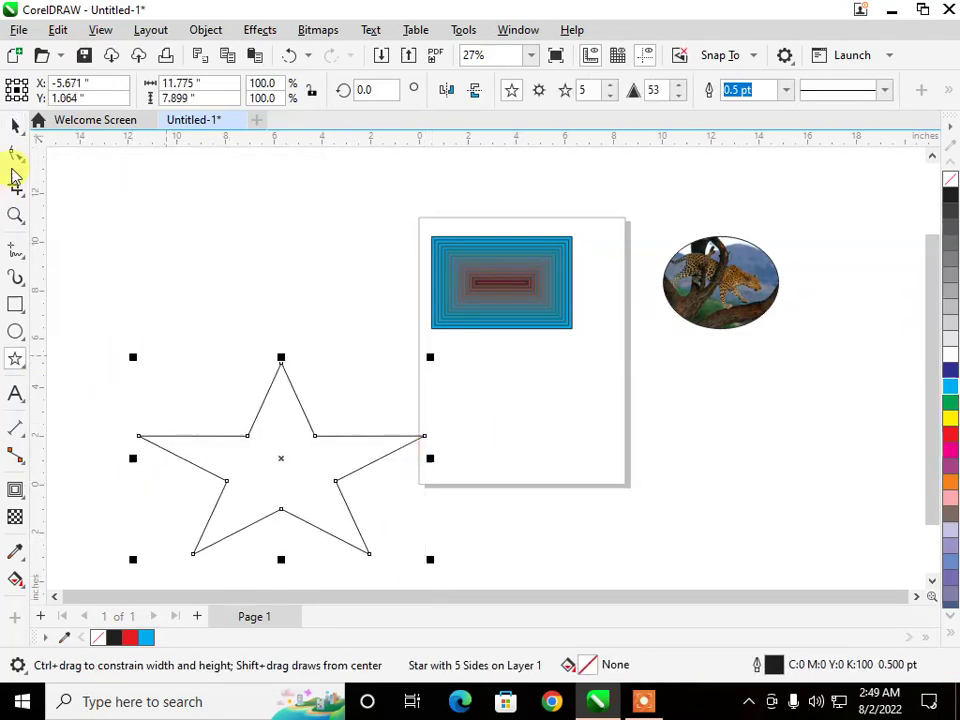
{"action": "left_click", "coordinate": [15, 128]}
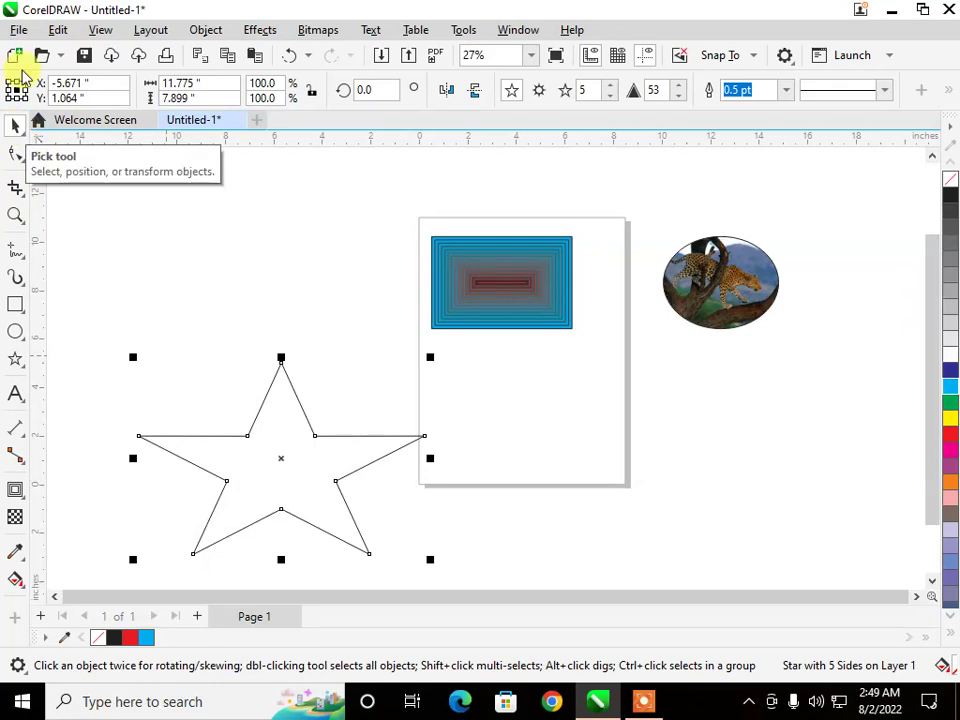
Clone the contour effect from the blue rectangle onto the star
{"action": "left_click", "coordinate": [198, 29]}
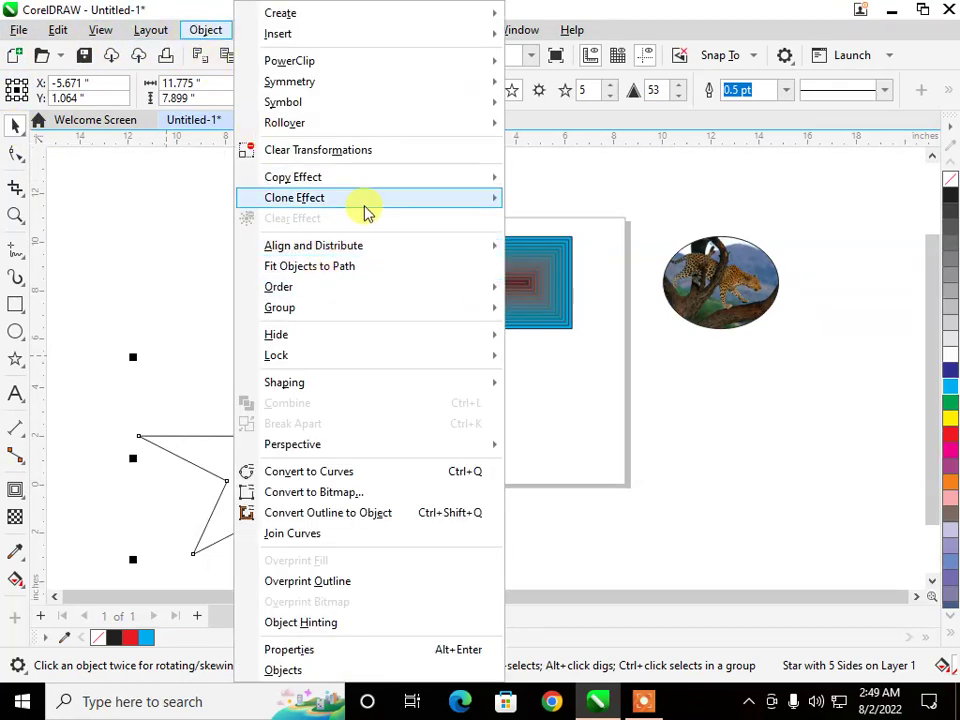
{"action": "mouse_move", "coordinate": [365, 199]}
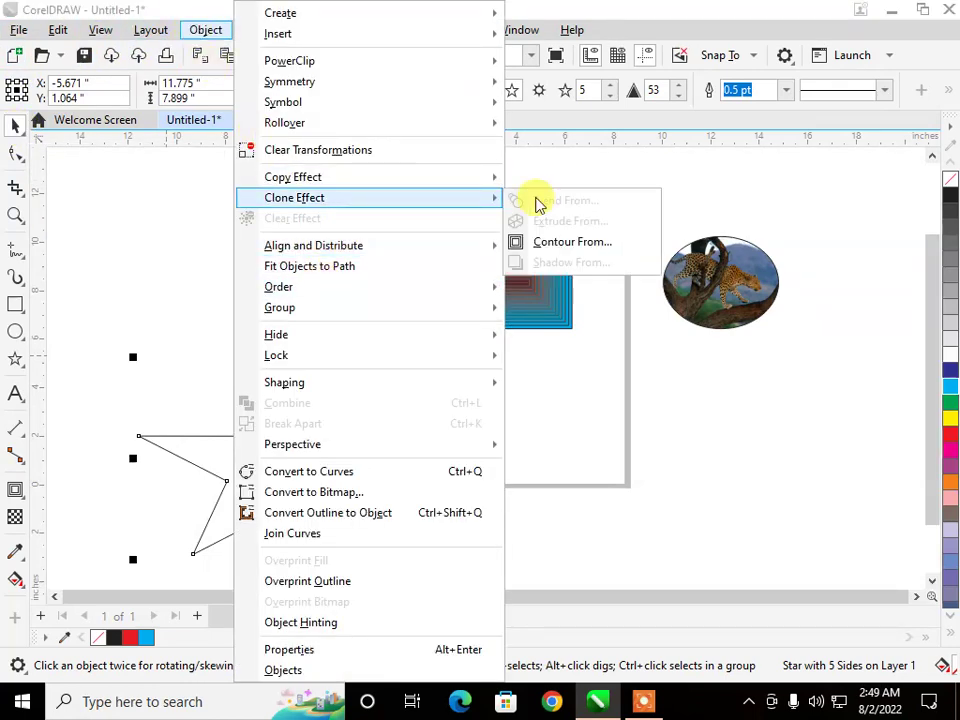
{"action": "left_click", "coordinate": [566, 243]}
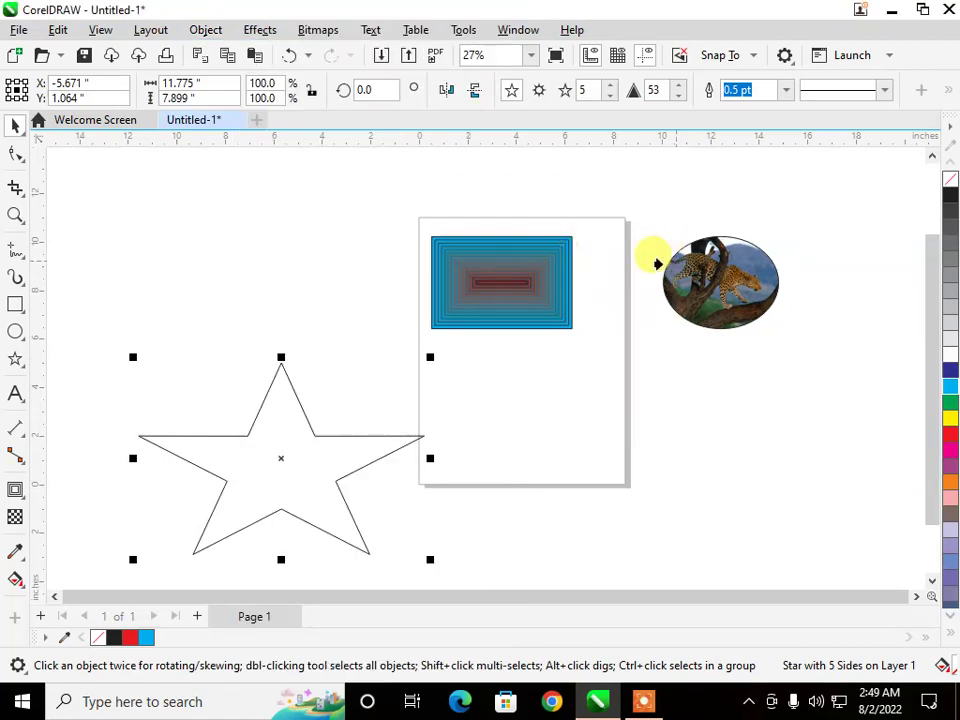
{"action": "left_click", "coordinate": [488, 284]}
{"action": "scroll", "coordinate": [193, 542], "scroll_direction": "up", "scroll_amount": 1}
{"action": "scroll", "coordinate": [313, 452], "scroll_direction": "up", "scroll_amount": 2}
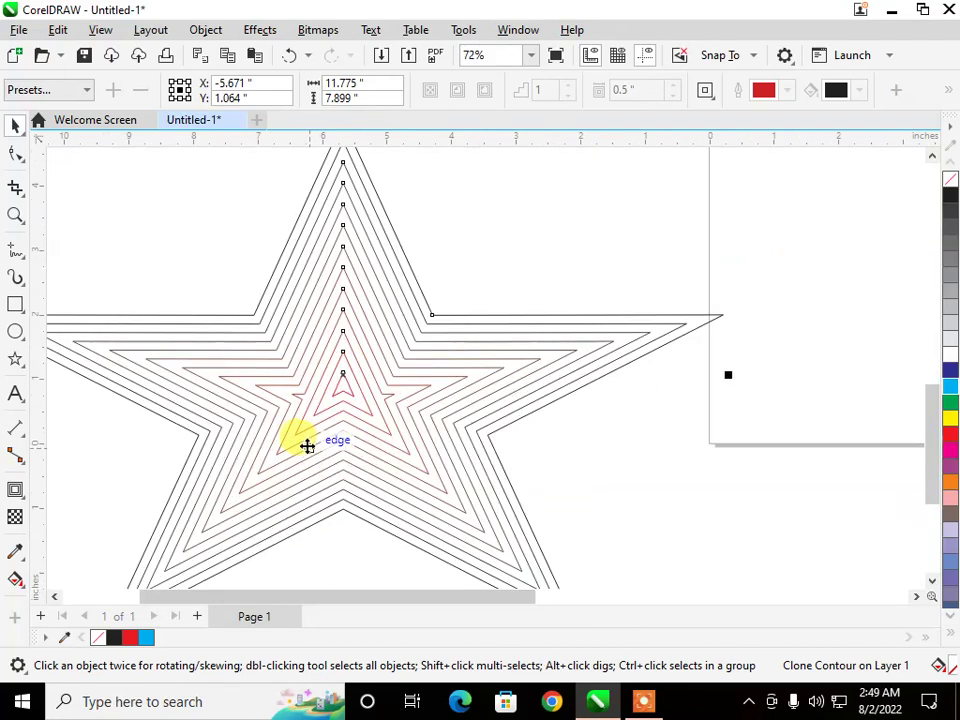
Fill the contoured star with red
{"action": "left_click", "coordinate": [945, 439]}
{"action": "scroll", "coordinate": [99, 367], "scroll_direction": "down", "scroll_amount": 2}
{"action": "scroll", "coordinate": [99, 367], "scroll_direction": "down", "scroll_amount": 2}
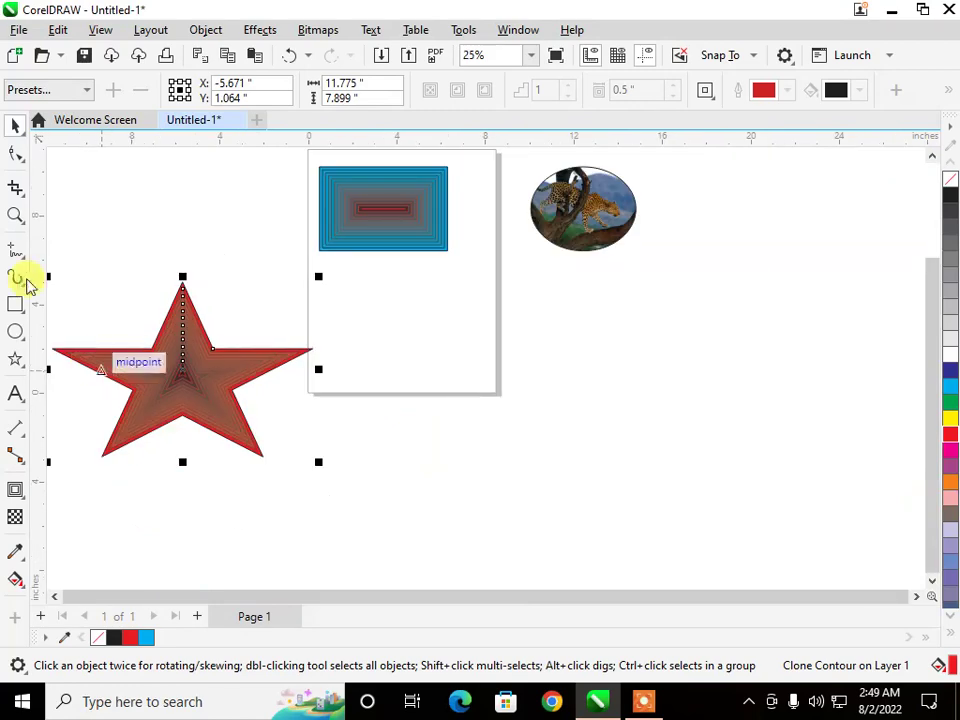
Draw a second five-pointed star about 8.5 by 6.6 inches below the leopard ellipse
{"action": "left_click", "coordinate": [12, 360]}
{"action": "left_click_drag", "start_coordinate": [534, 334], "coordinate": [729, 486]}
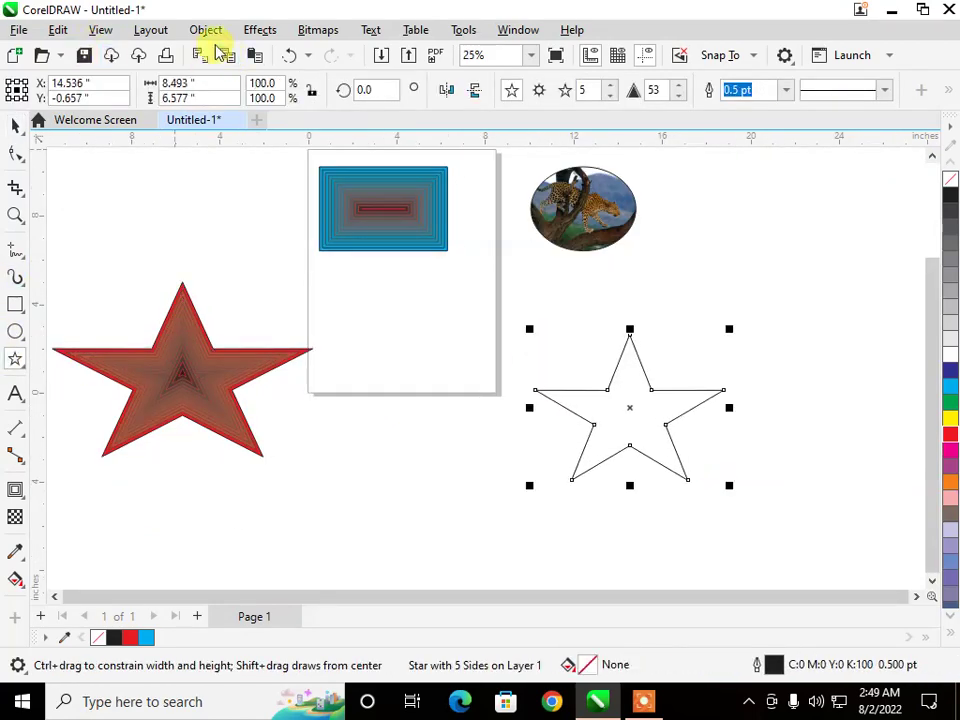
View the Clone Effect and Copy Effect options available for the second star
{"action": "left_click", "coordinate": [206, 31]}
{"action": "mouse_move", "coordinate": [418, 182]}
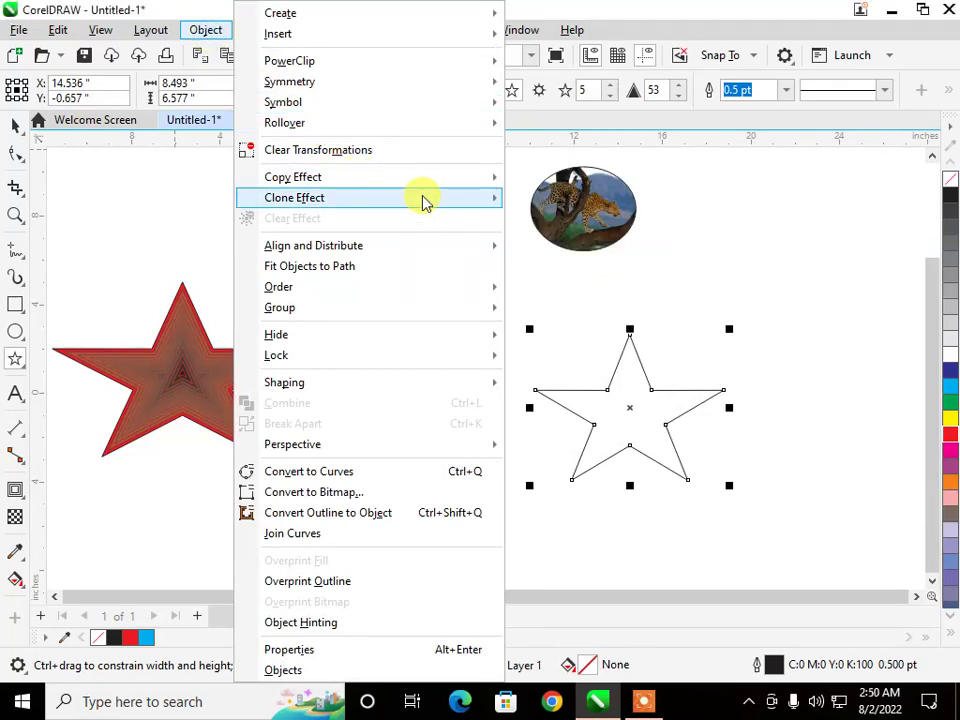
{"action": "mouse_move", "coordinate": [425, 203]}
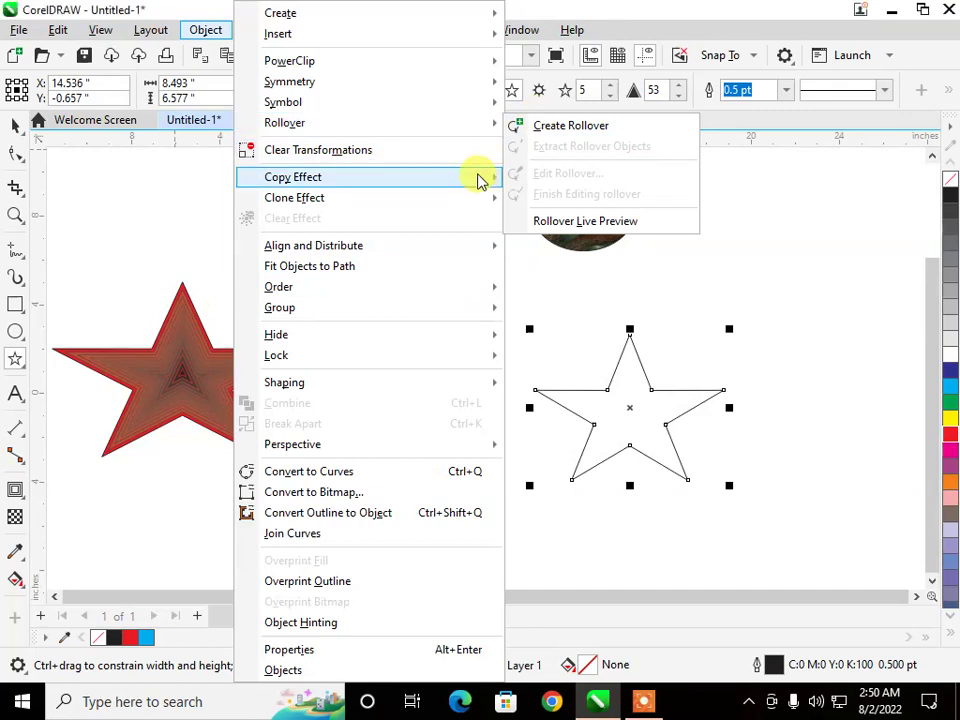
{"action": "mouse_move", "coordinate": [476, 182]}
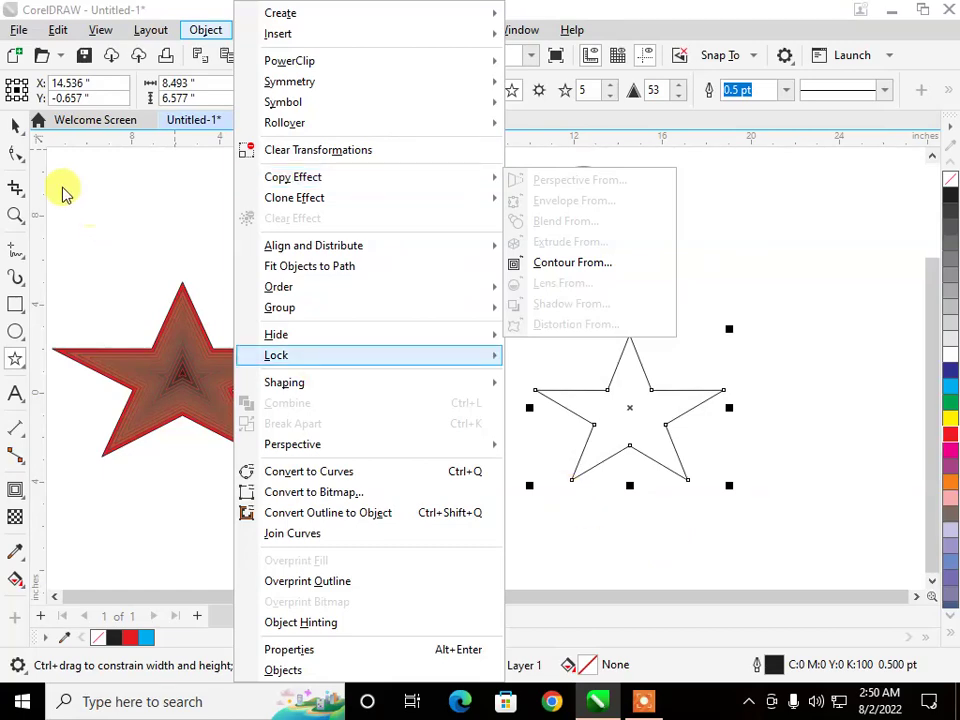
Delete all objects from the drawing
{"action": "left_click", "coordinate": [15, 126]}
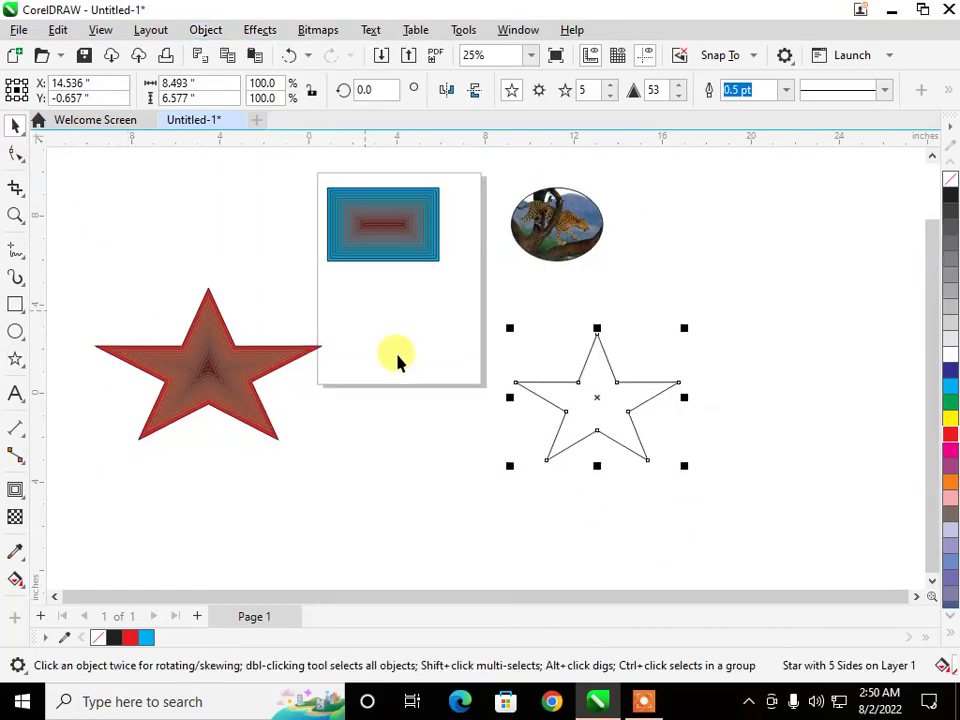
{"action": "scroll", "coordinate": [397, 362], "scroll_direction": "down", "scroll_amount": 1}
{"action": "left_click_drag", "start_coordinate": [81, 174], "coordinate": [678, 470]}
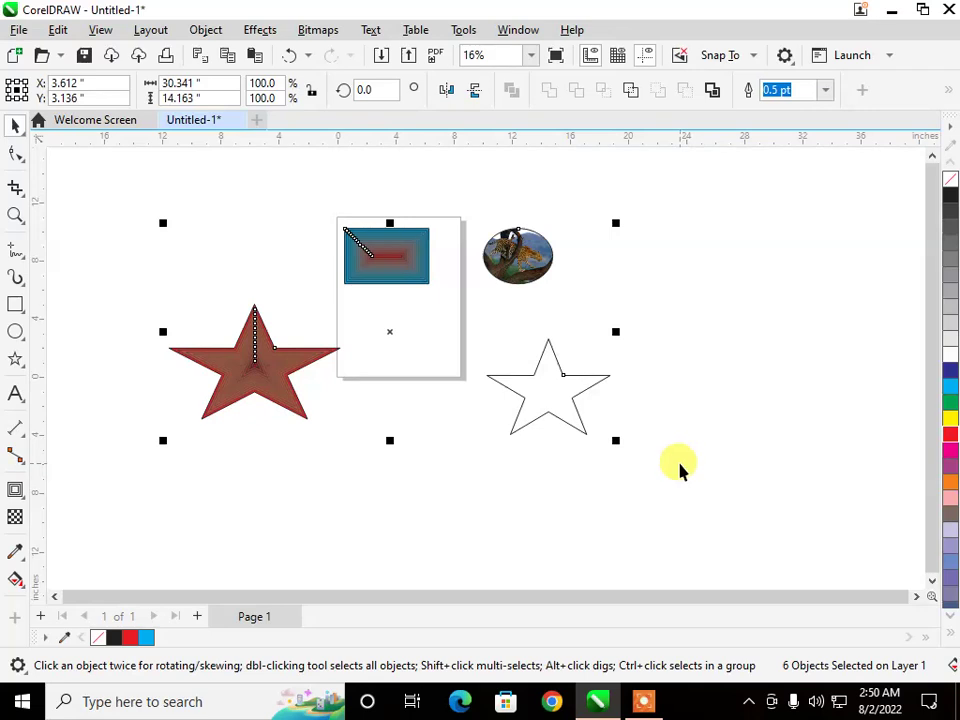
{"action": "key", "text": "Delete"}
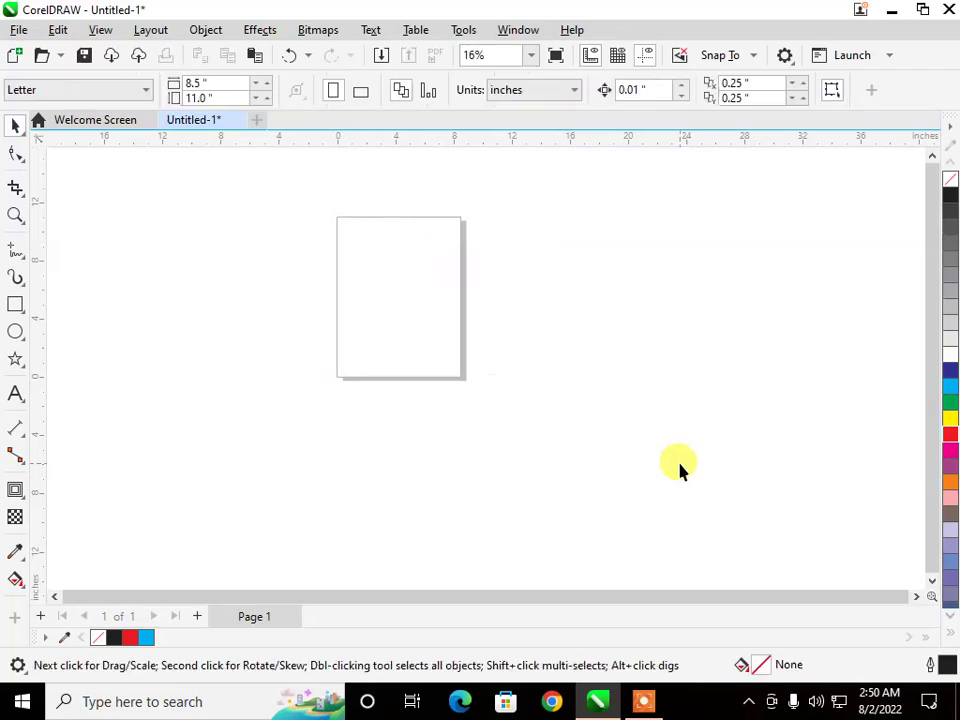
Draw a rectangle about 26.6 by 16.9 inches around the page and another about 5.3 by 5.6 inches to its left
{"action": "left_click", "coordinate": [186, 30]}
{"action": "mouse_move", "coordinate": [369, 254]}
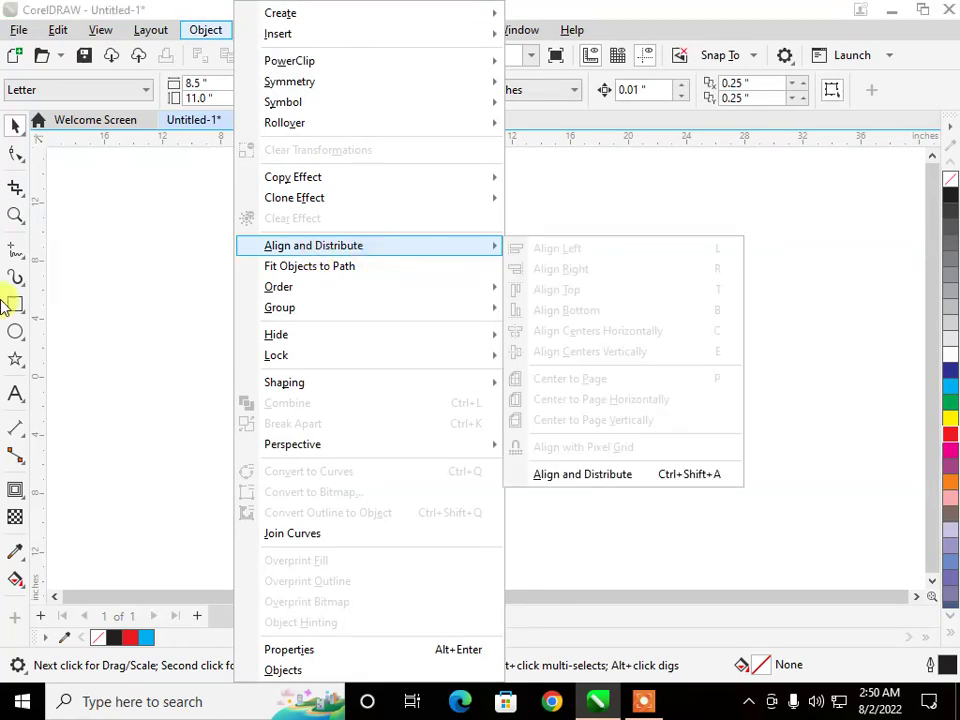
{"action": "left_click", "coordinate": [15, 307]}
{"action": "left_click_drag", "start_coordinate": [211, 208], "coordinate": [610, 464]}
{"action": "left_click_drag", "start_coordinate": [120, 266], "coordinate": [198, 348]}
Align the small rectangle's center horizontally and vertically with the large rectangle
{"action": "left_click", "coordinate": [15, 124]}
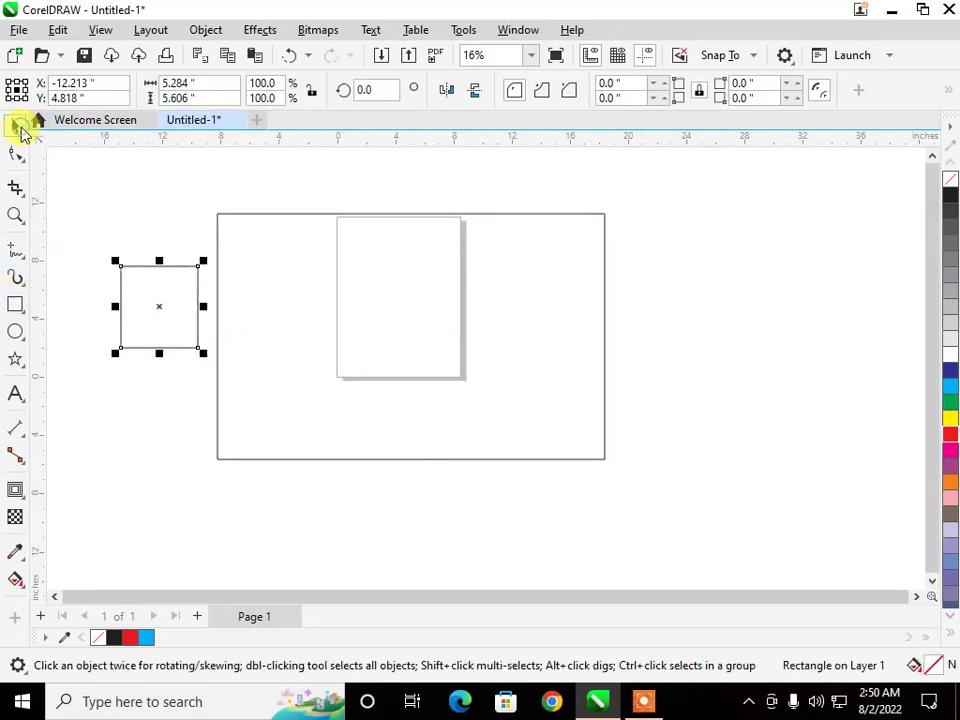
{"action": "left_click", "coordinate": [463, 349], "text": "shift"}
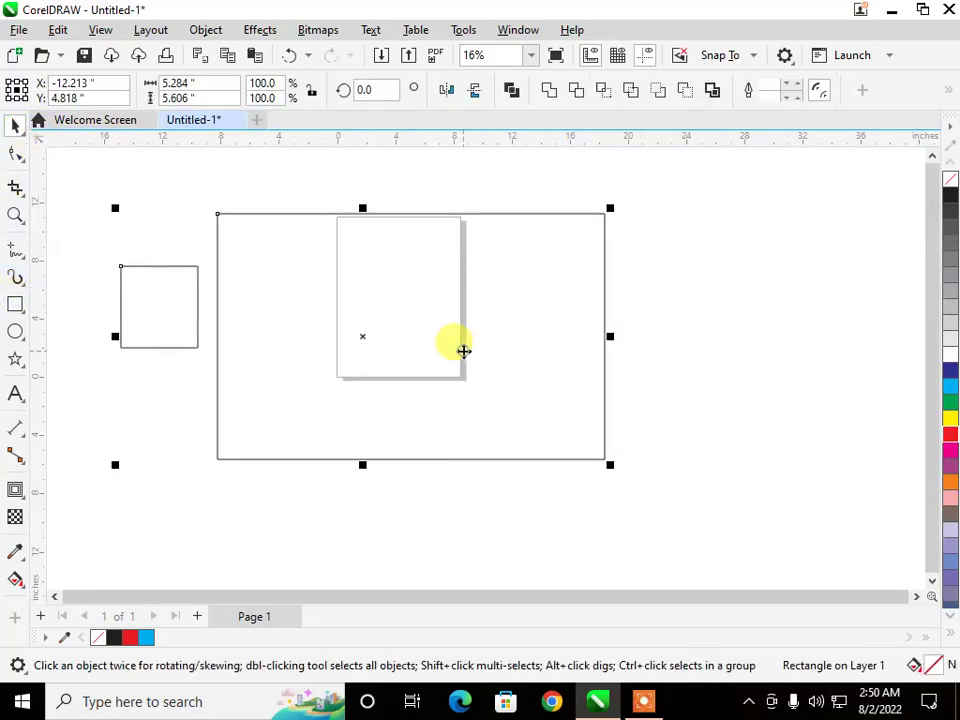
{"action": "key", "text": "c"}
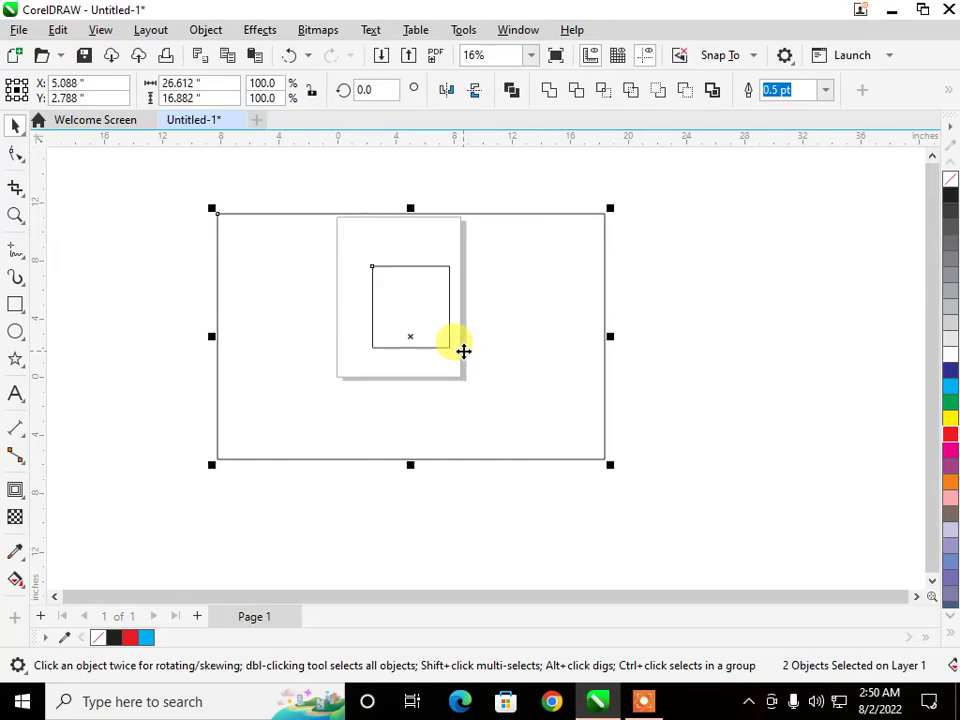
{"action": "key", "text": "e"}
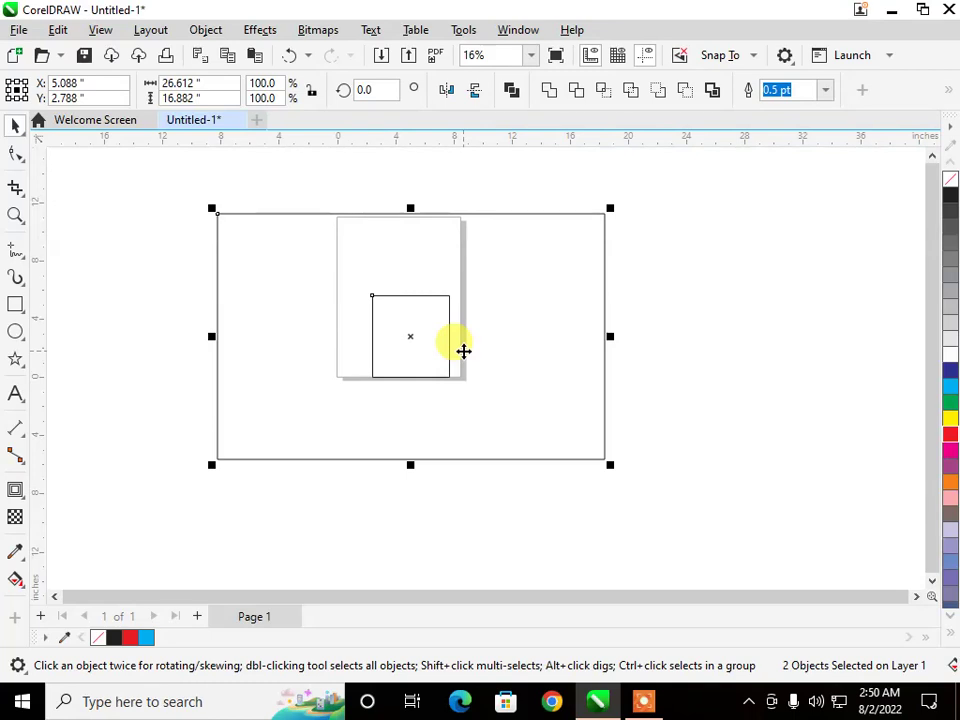
Align the small rectangle to the large rectangle's left, right, top and bottom edges in turn
{"action": "key", "text": "l"}
{"action": "key", "text": "r"}
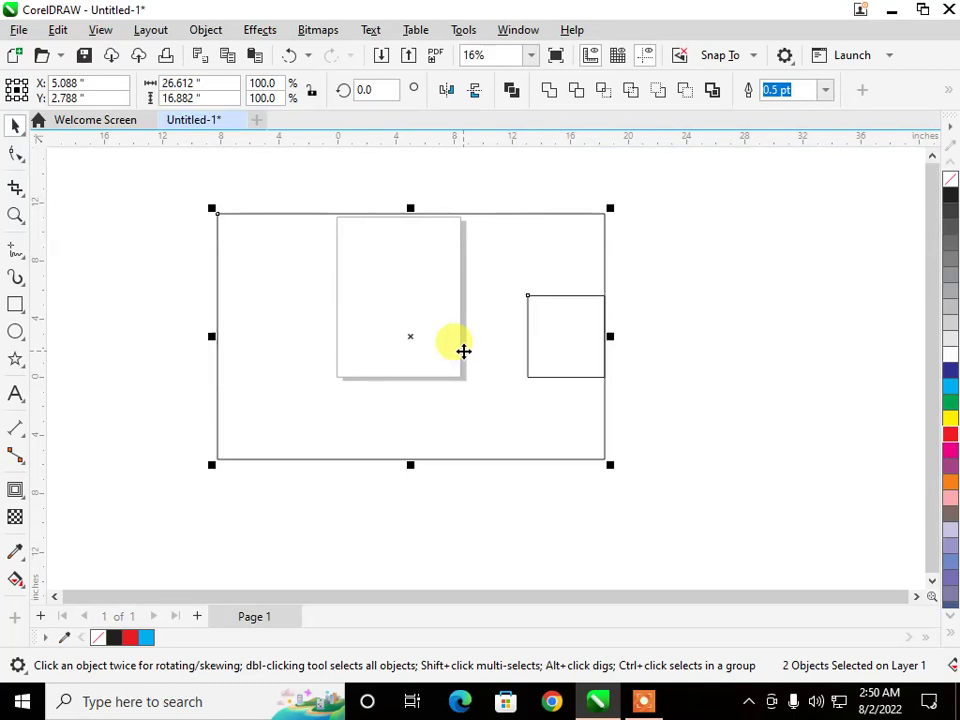
{"action": "key", "text": "t"}
{"action": "key", "text": "b"}
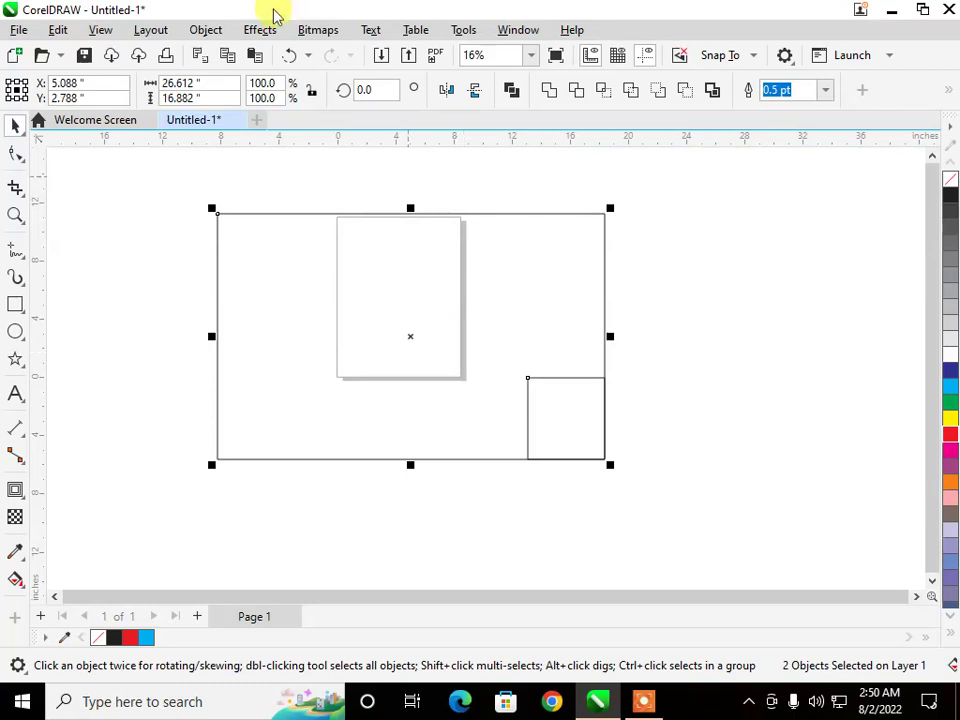
Align the centers of the two rectangles horizontally and center both rectangles on the page
{"action": "left_click", "coordinate": [203, 30]}
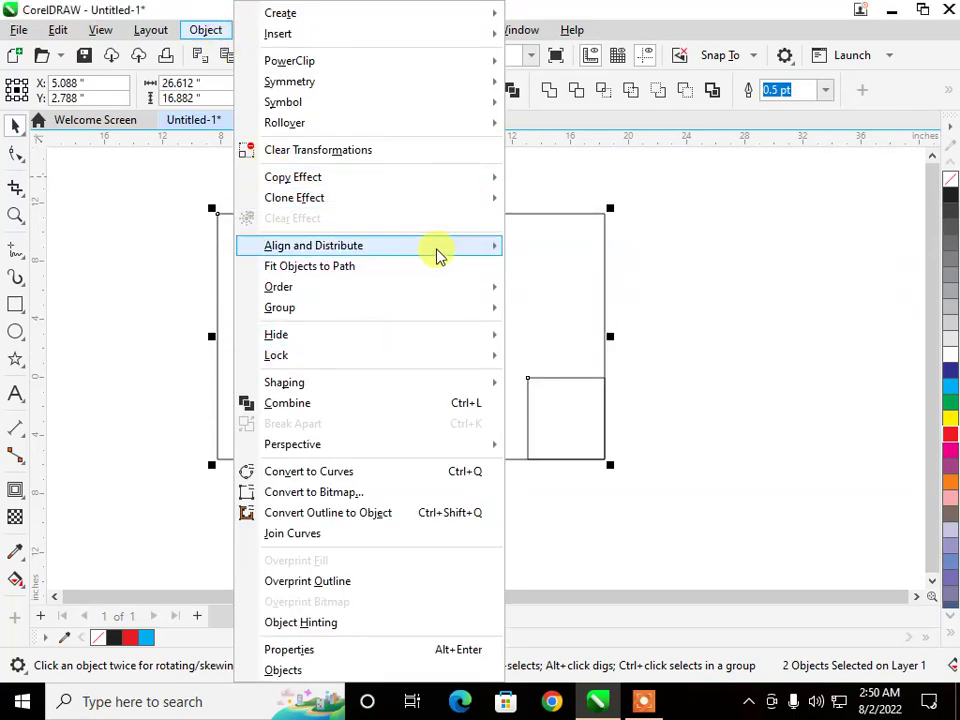
{"action": "mouse_move", "coordinate": [435, 246]}
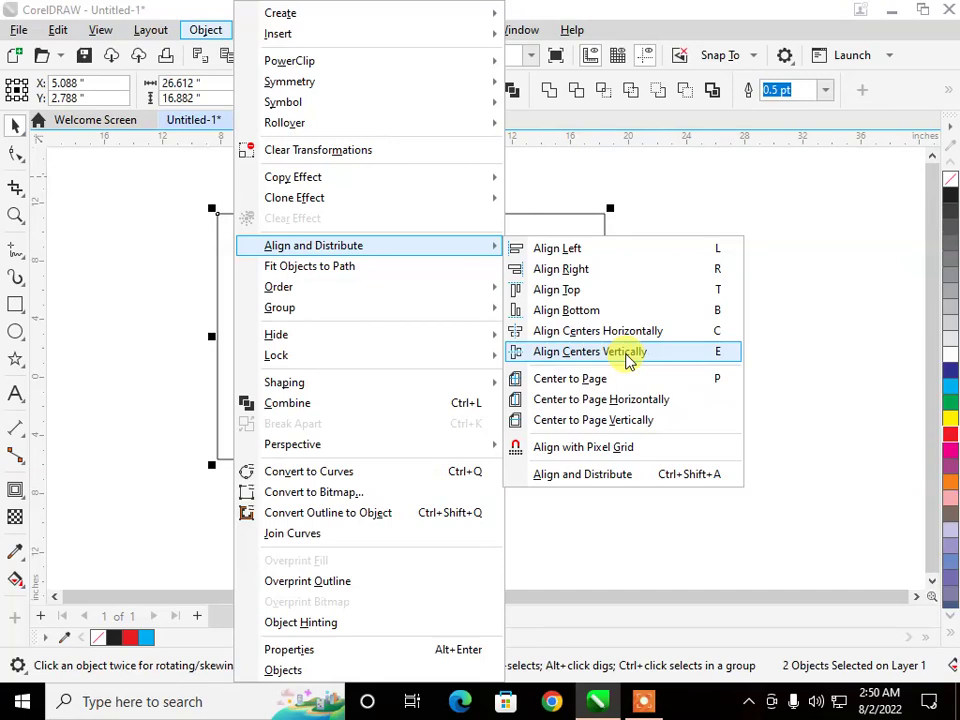
{"action": "left_click", "coordinate": [617, 340]}
{"action": "left_click", "coordinate": [212, 31]}
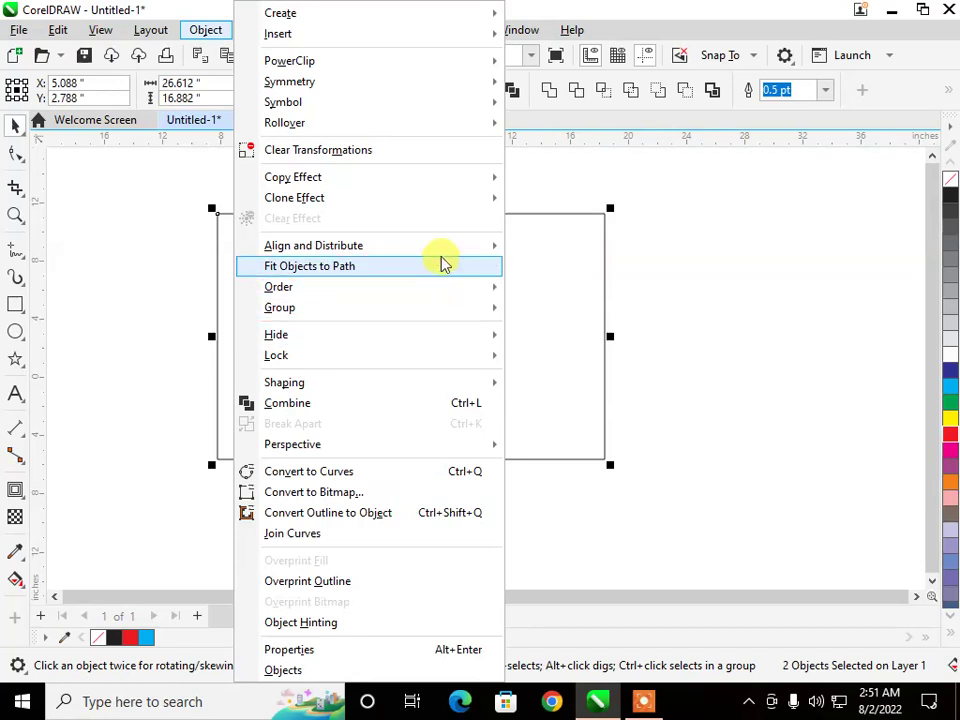
{"action": "left_click", "coordinate": [572, 378]}
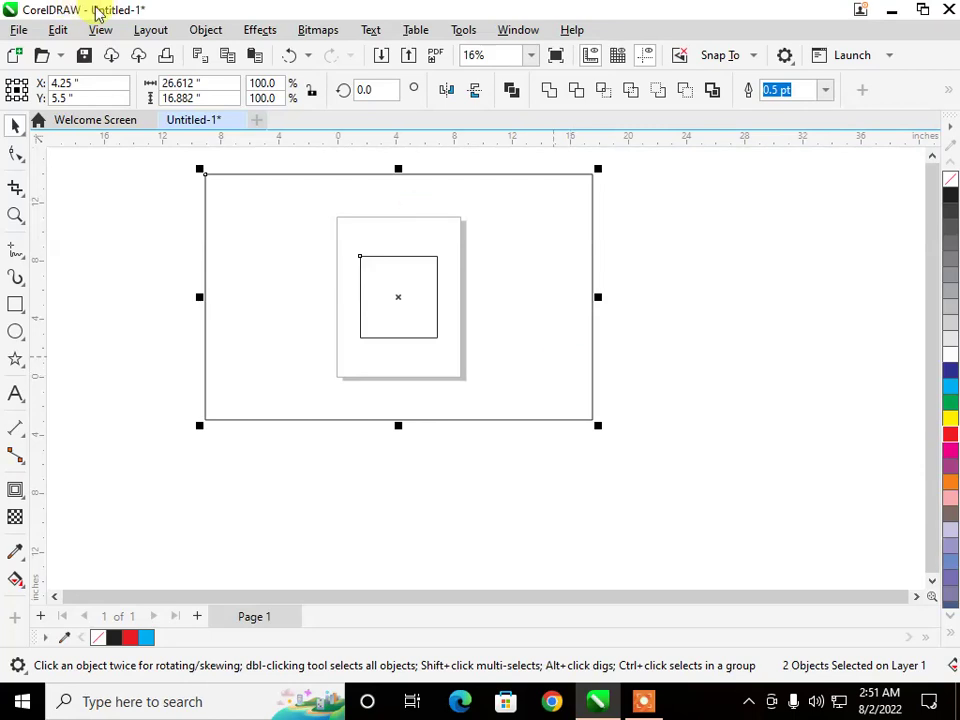
Apply Center to Page Horizontally to both rectangles
{"action": "left_click", "coordinate": [195, 29]}
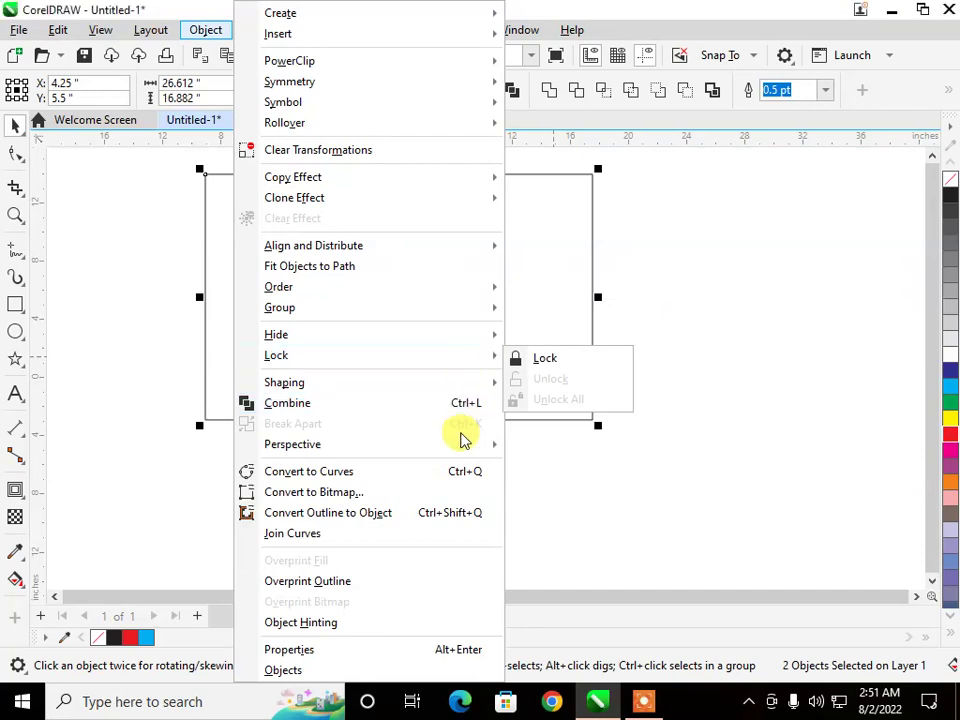
{"action": "mouse_move", "coordinate": [465, 251]}
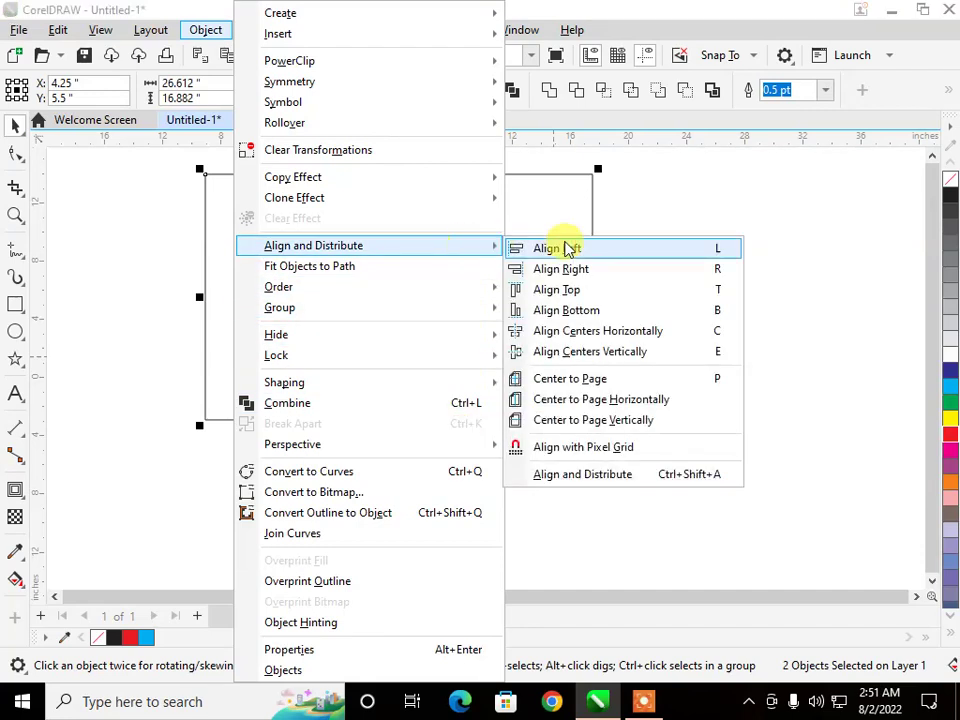
{"action": "left_click", "coordinate": [573, 404]}
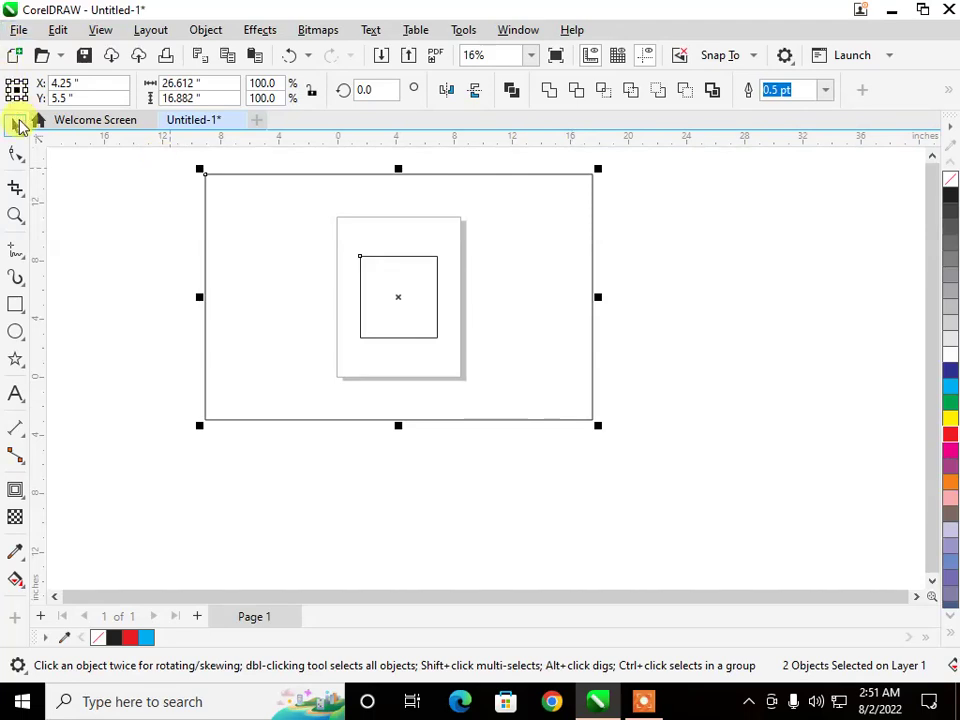
Delete both rectangles from the drawing
{"action": "left_click", "coordinate": [108, 290]}
{"action": "scroll", "coordinate": [287, 336], "scroll_direction": "down", "scroll_amount": 1}
{"action": "left_click_drag", "start_coordinate": [172, 190], "coordinate": [585, 456]}
{"action": "key", "text": "Delete"}
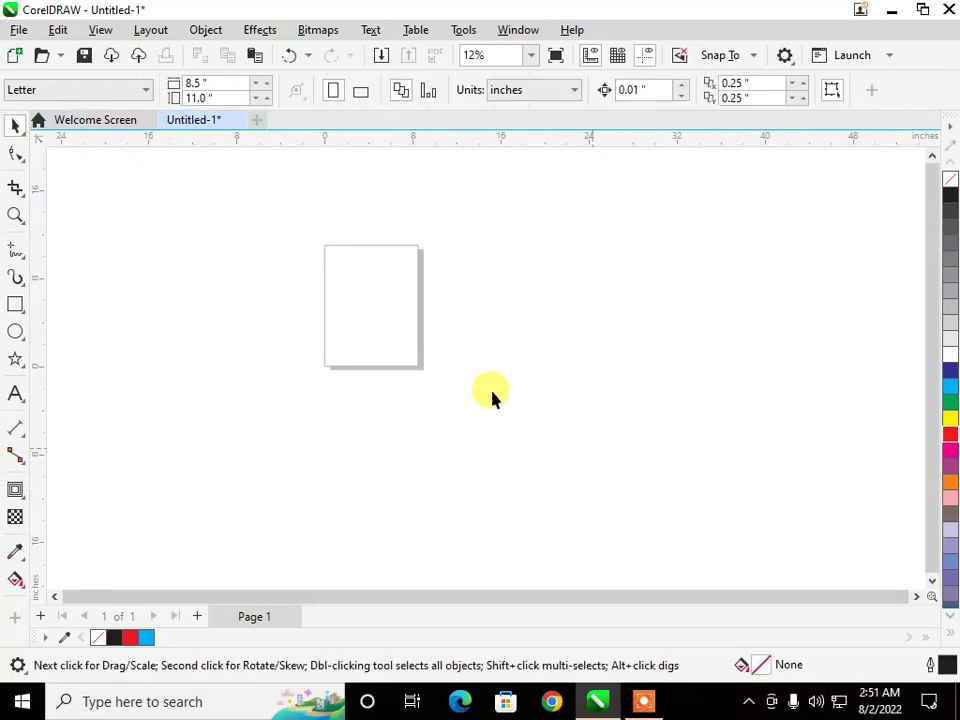
Draw a vertical 2-point line about 5.35 inches long on the page and place six copies at uneven heights and spacings beside it
{"action": "scroll", "coordinate": [326, 287], "scroll_direction": "up", "scroll_amount": 3}
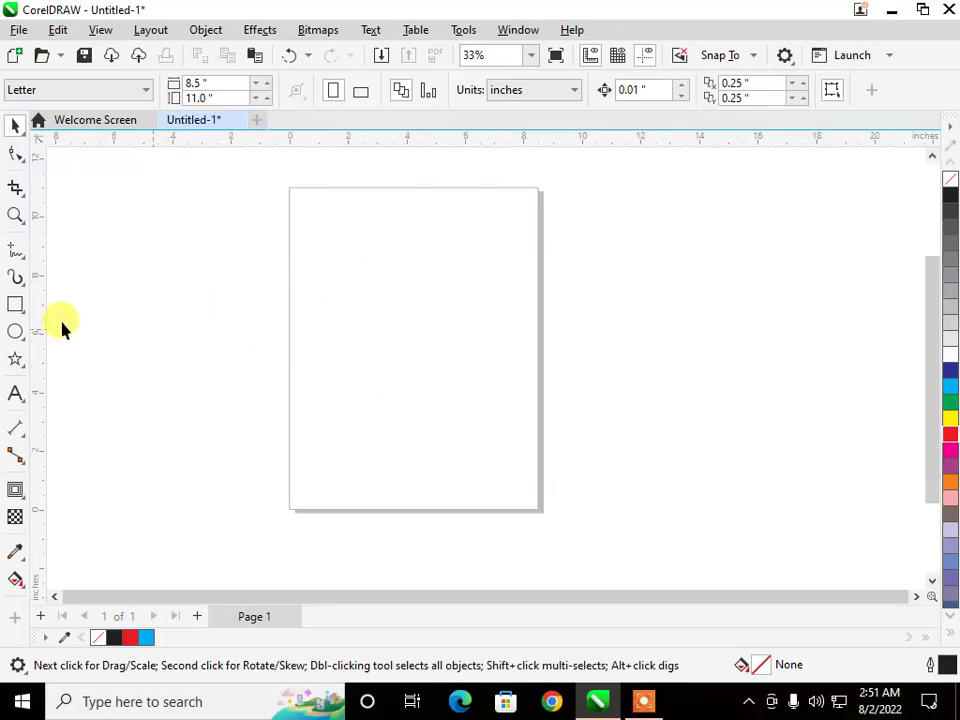
{"action": "left_click", "coordinate": [20, 245]}
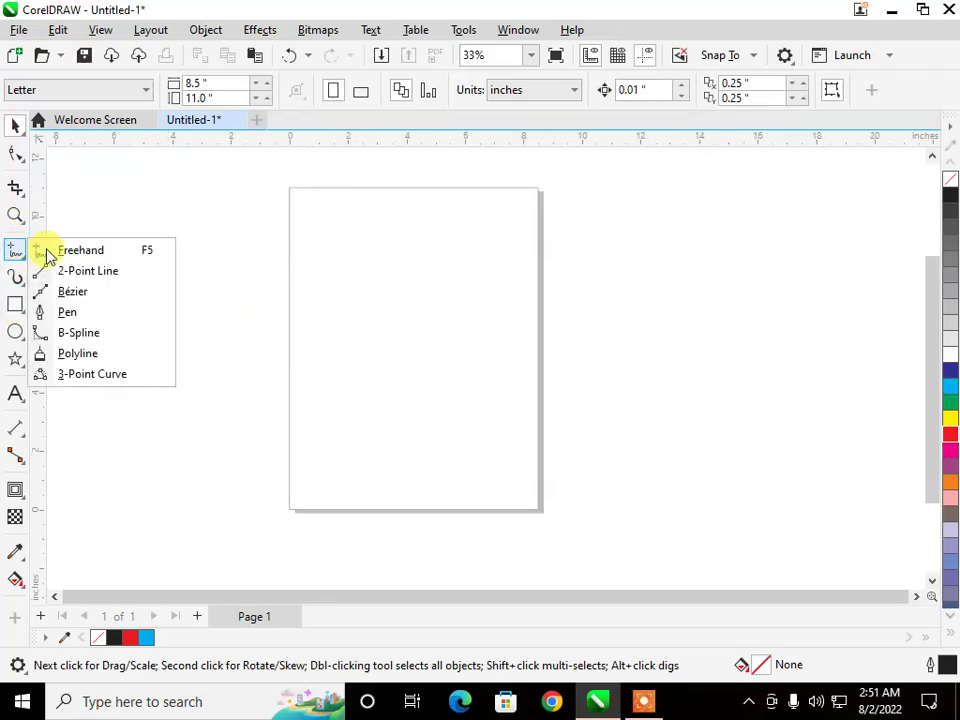
{"action": "left_click", "coordinate": [75, 270]}
{"action": "left_click_drag", "start_coordinate": [322, 241], "coordinate": [322, 396]}
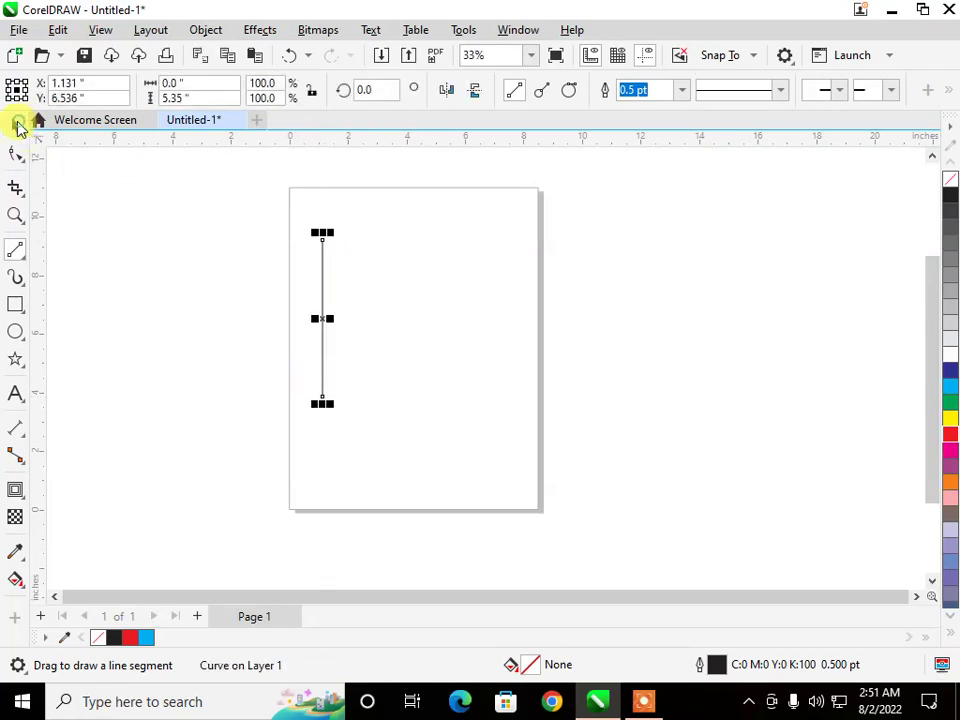
{"action": "left_click", "coordinate": [16, 125]}
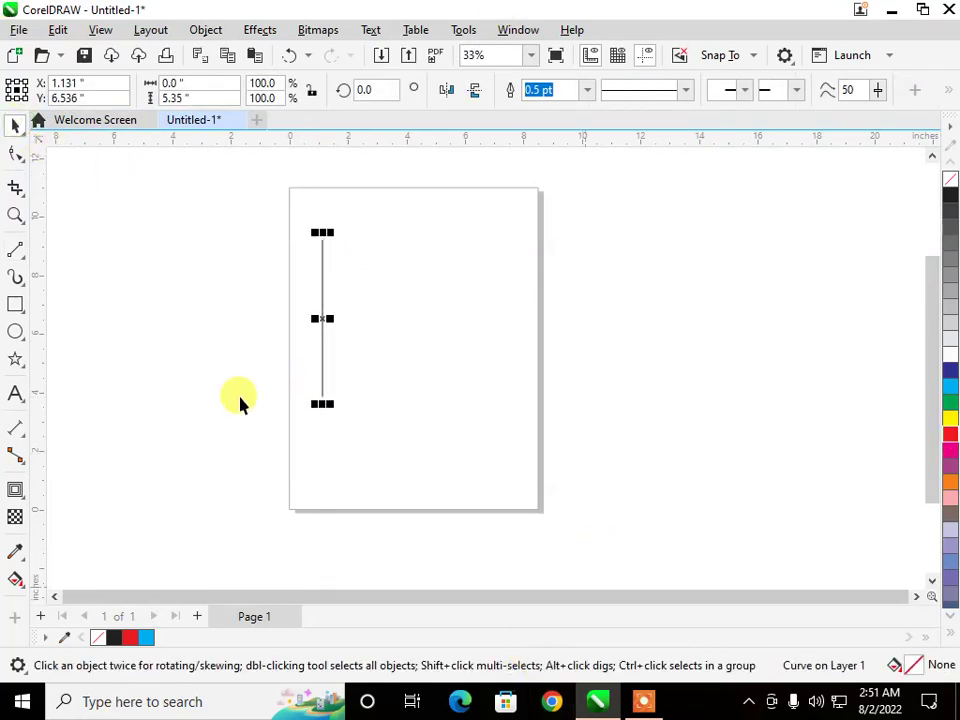
{"action": "left_click_drag", "start_coordinate": [320, 318], "coordinate": [475, 301]}
{"action": "left_click", "coordinate": [580, 430]}
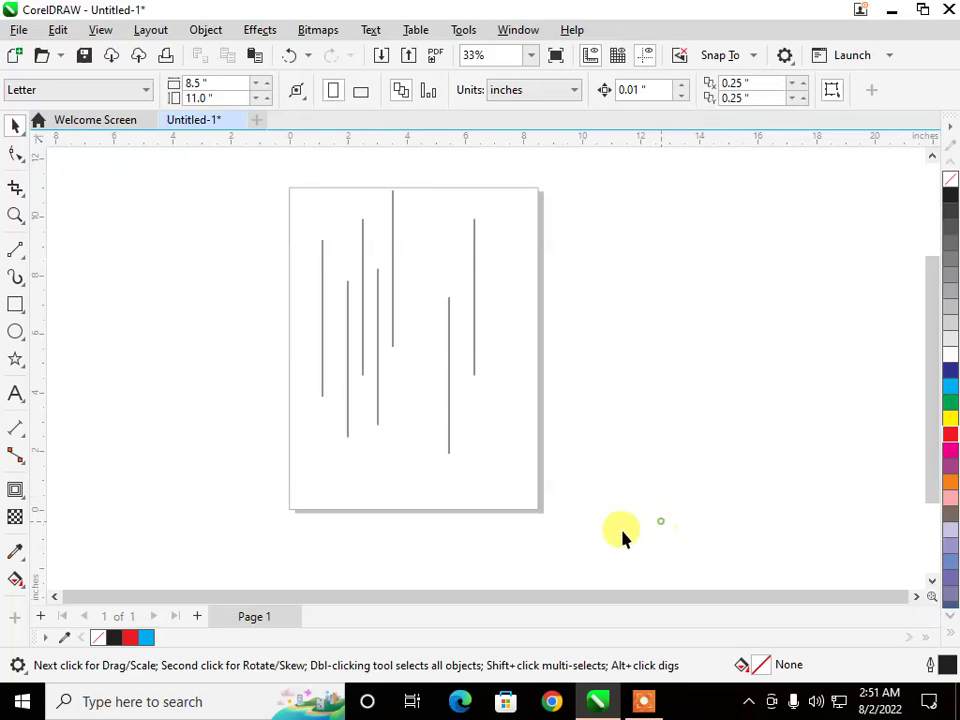
Align the top edges of all seven lines and distribute their centers evenly in the horizontal direction
{"action": "left_click_drag", "start_coordinate": [660, 521], "coordinate": [208, 161]}
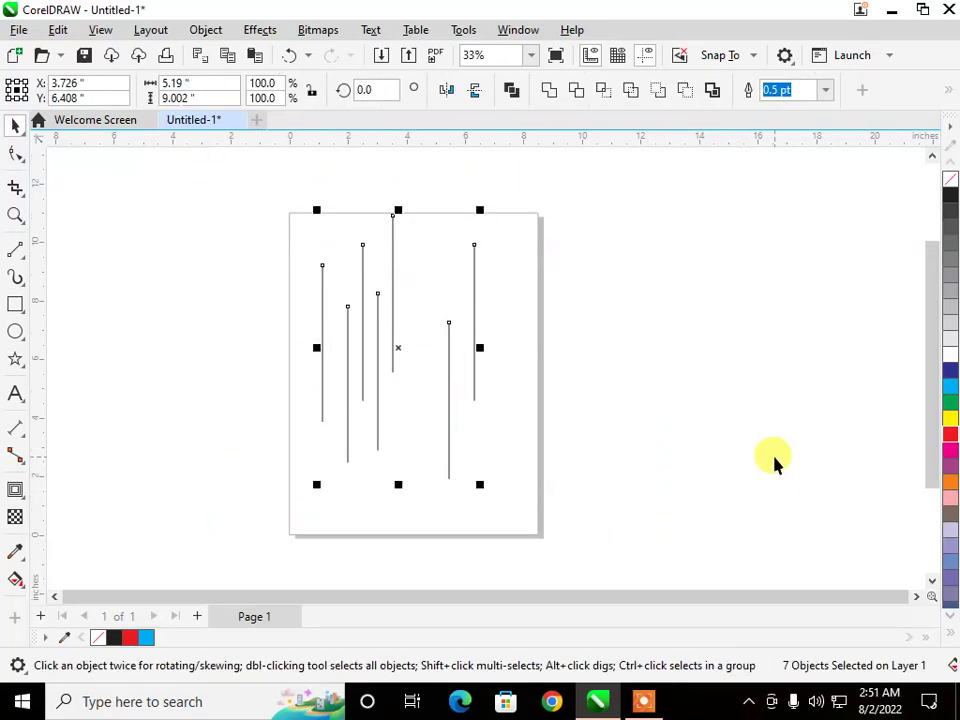
{"action": "left_click", "coordinate": [198, 28]}
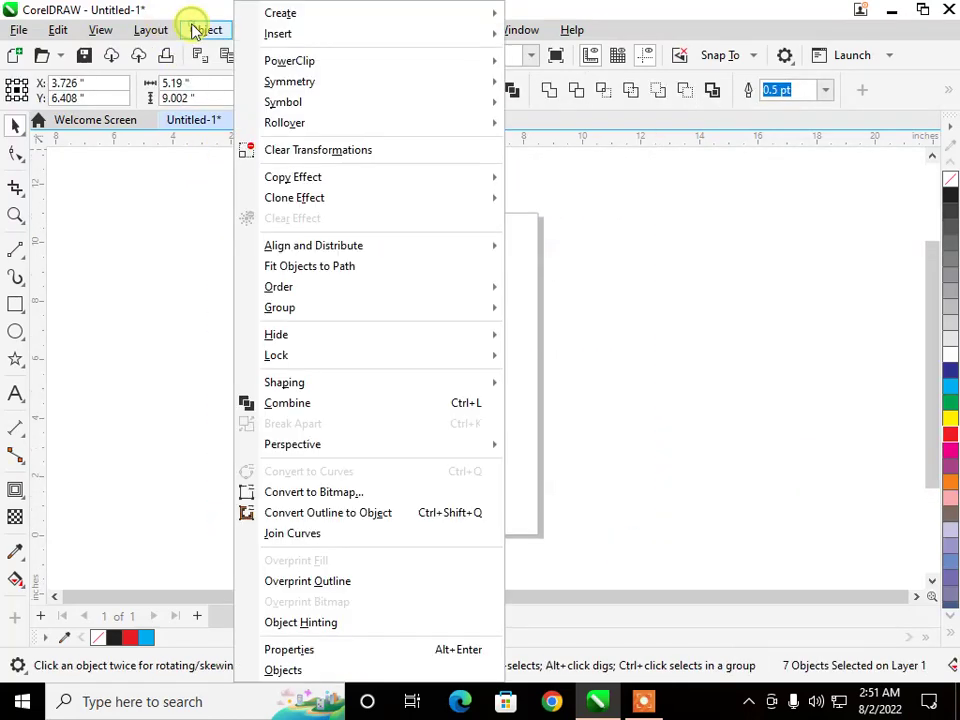
{"action": "mouse_move", "coordinate": [454, 252]}
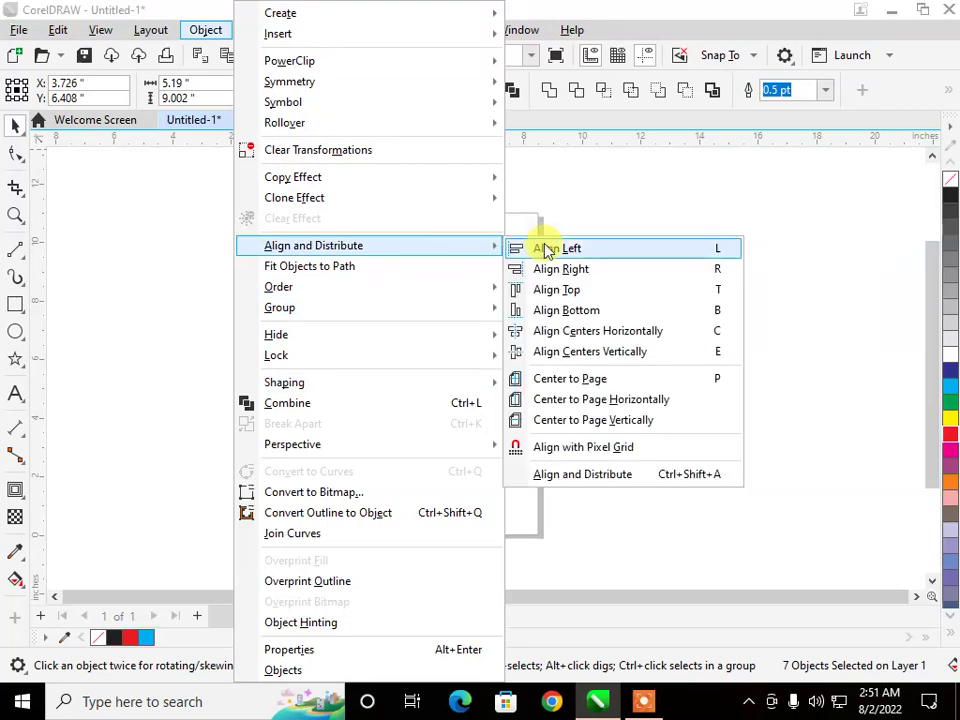
{"action": "left_click", "coordinate": [553, 482]}
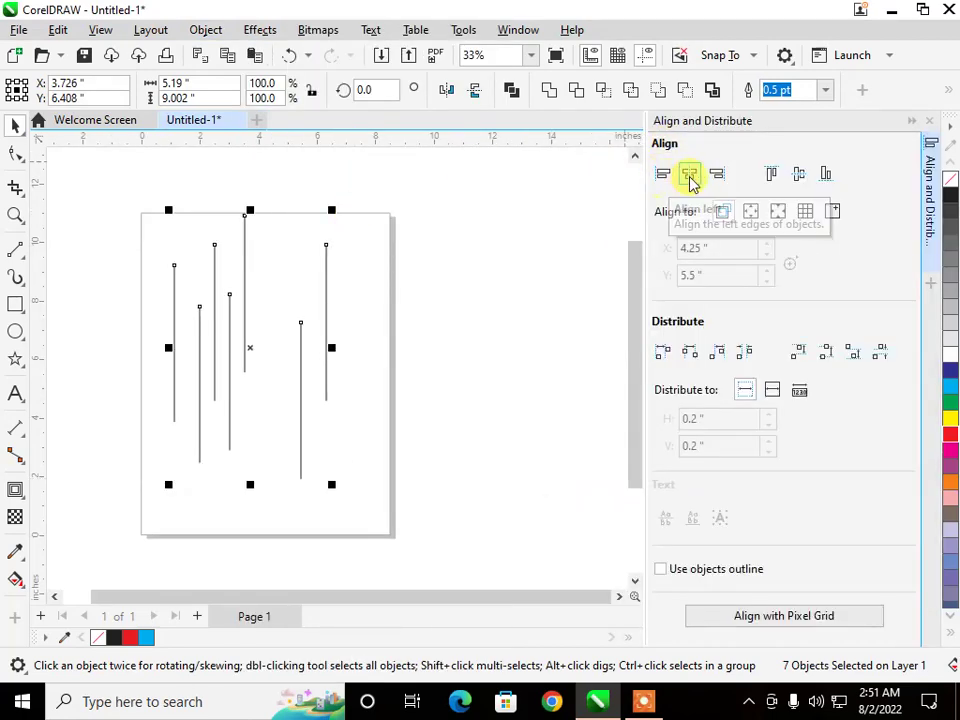
{"action": "left_click", "coordinate": [771, 176]}
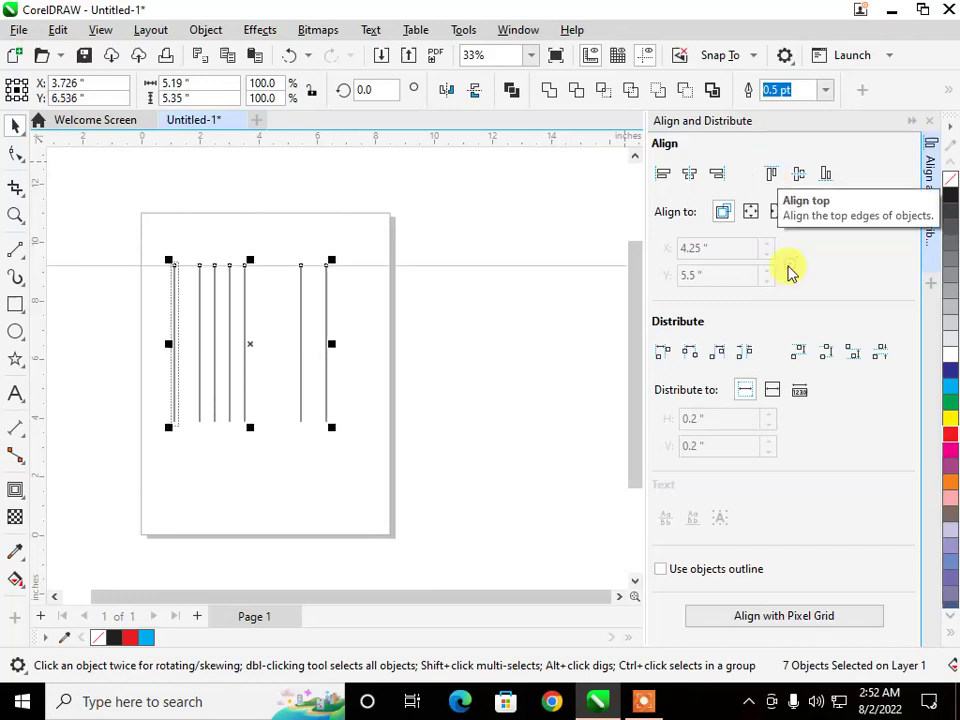
{"action": "left_click", "coordinate": [697, 357]}
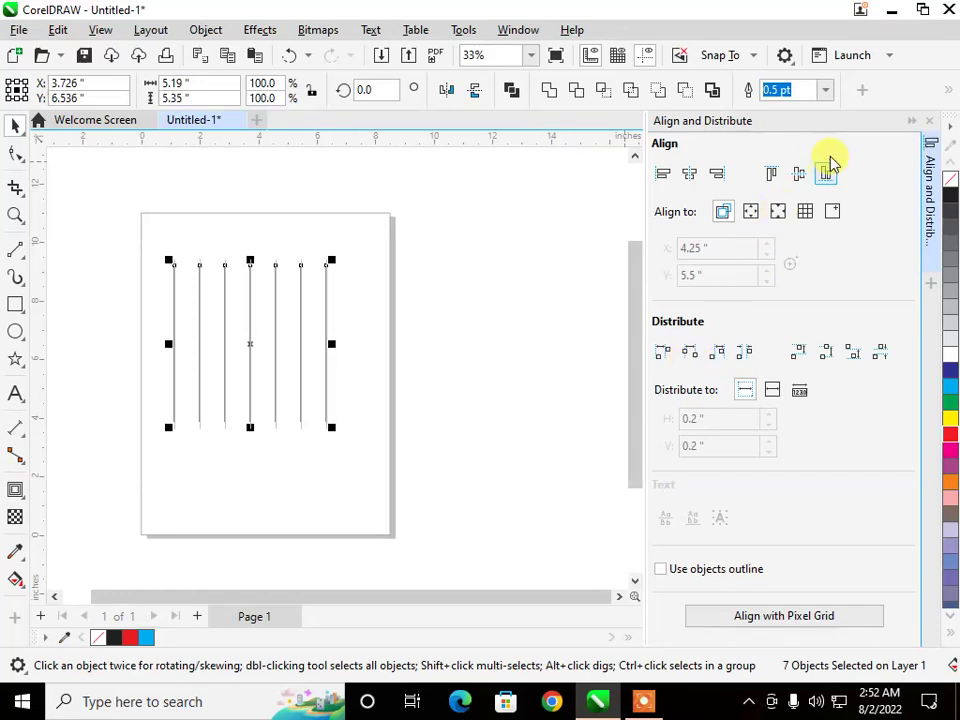
{"action": "left_click", "coordinate": [929, 122]}
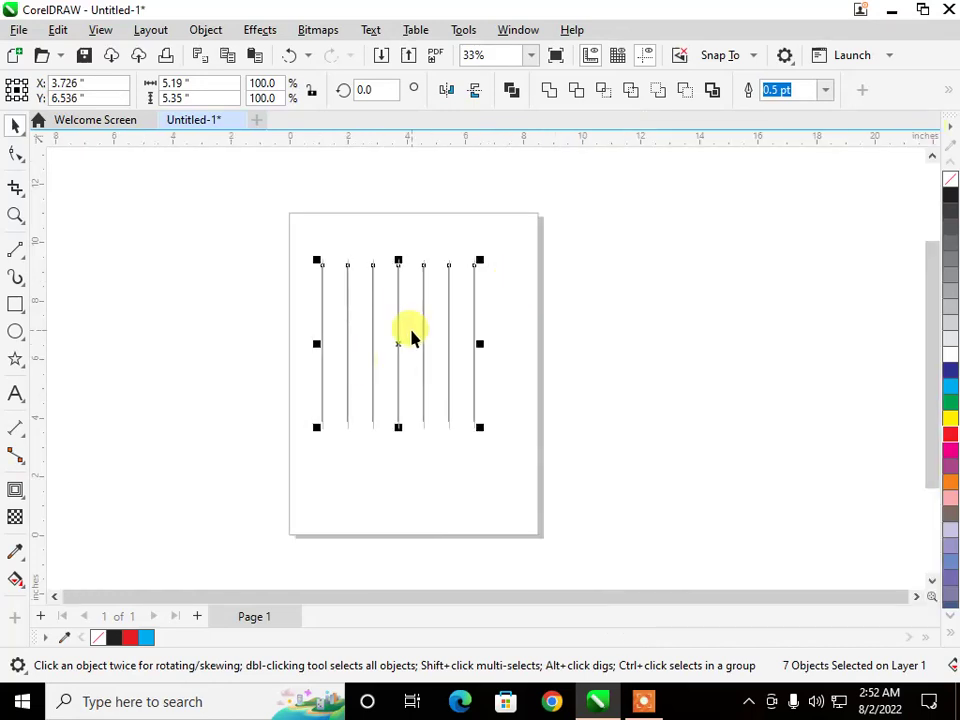
Rotate all seven lines together by about 94 degrees around their common center
{"action": "left_click", "coordinate": [394, 342]}
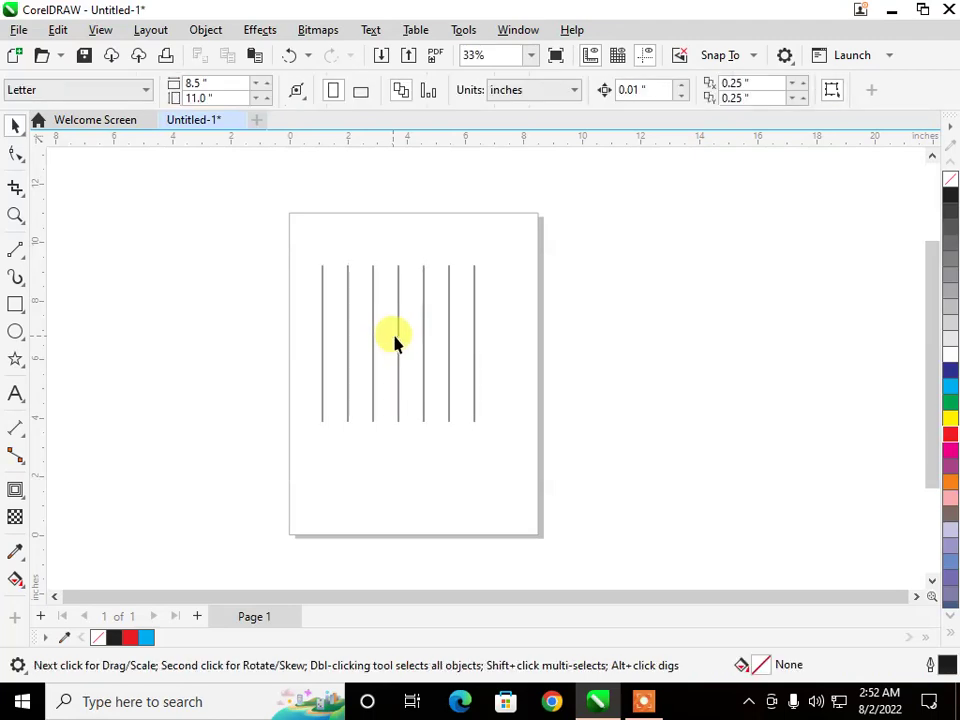
{"action": "left_click_drag", "start_coordinate": [560, 470], "coordinate": [558, 468]}
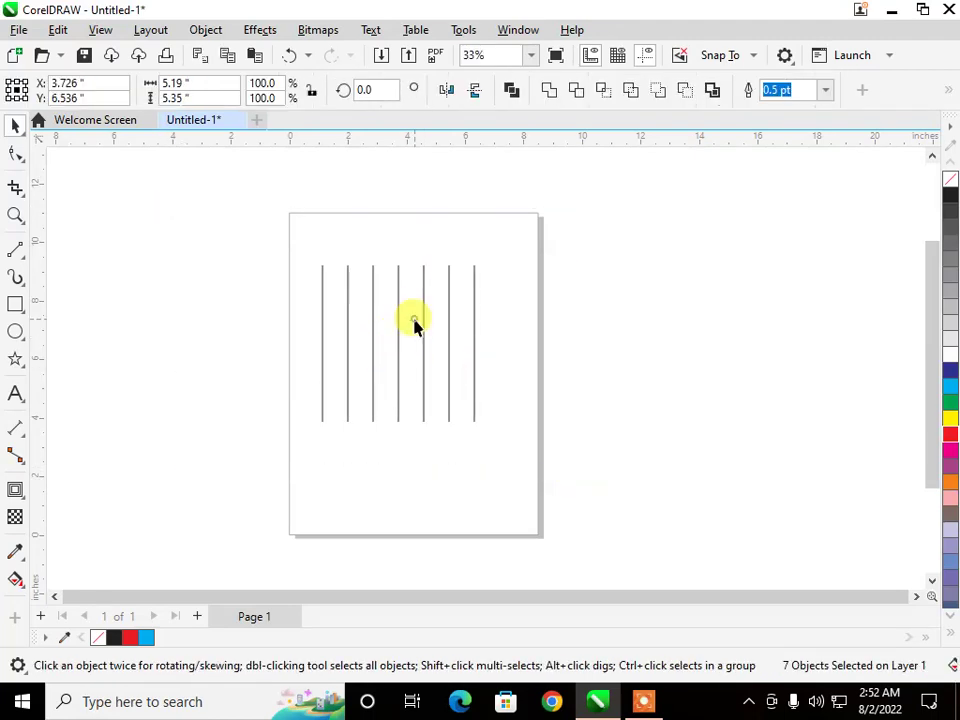
{"action": "left_click", "coordinate": [315, 250]}
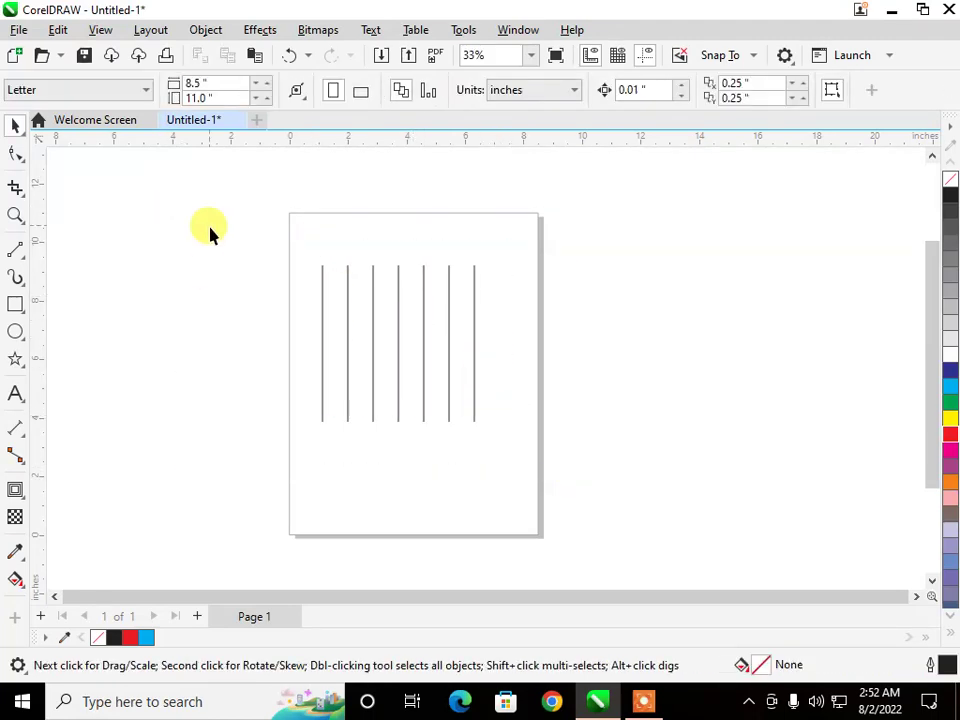
{"action": "left_click_drag", "start_coordinate": [210, 230], "coordinate": [472, 474]}
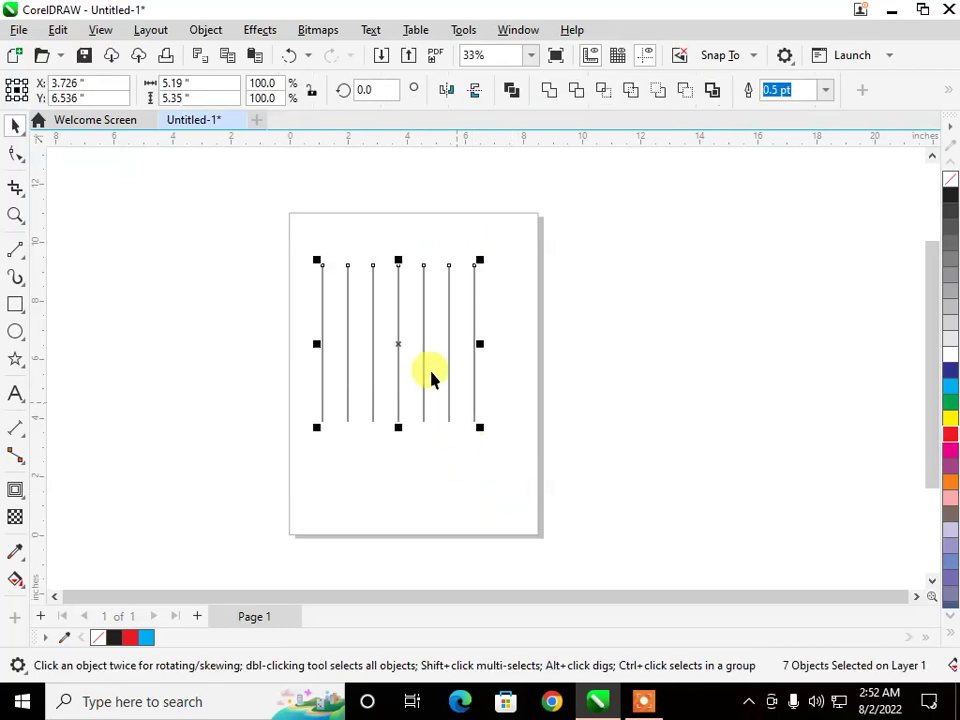
{"action": "left_click", "coordinate": [397, 344]}
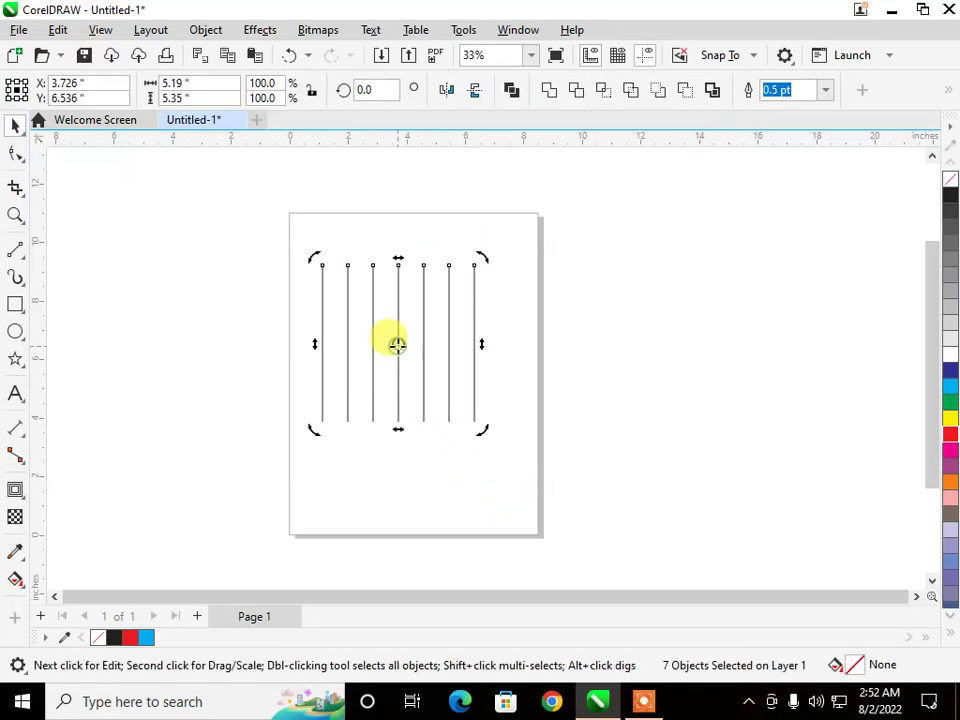
{"action": "left_click_drag", "start_coordinate": [480, 259], "coordinate": [332, 289]}
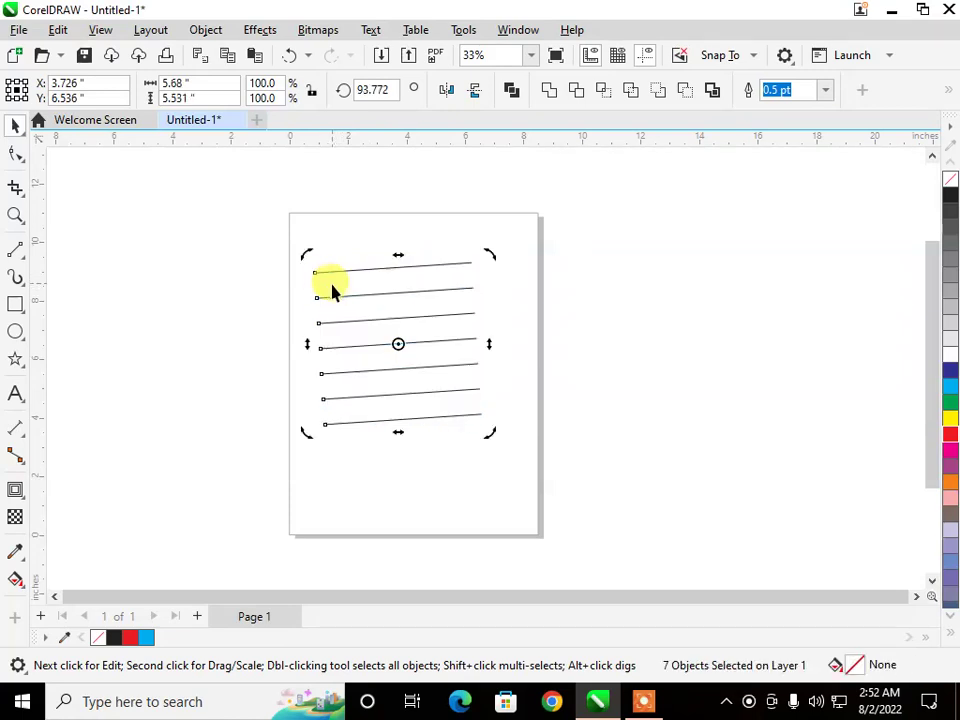
Delete the seven rotated lines from the page
{"action": "left_click", "coordinate": [197, 400]}
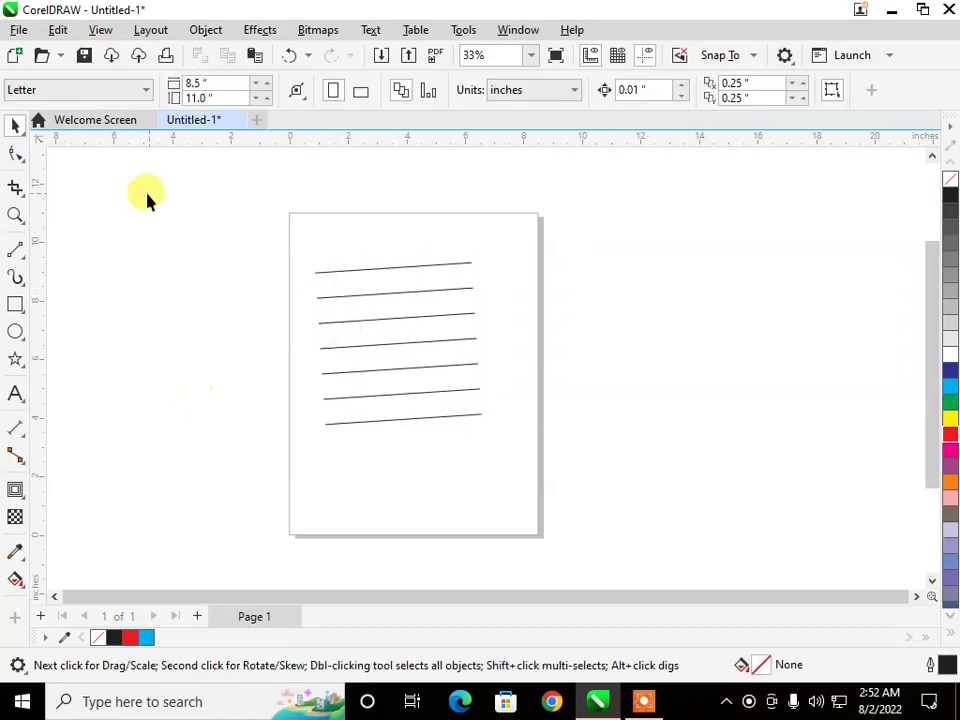
{"action": "left_click_drag", "start_coordinate": [577, 508], "coordinate": [577, 508]}
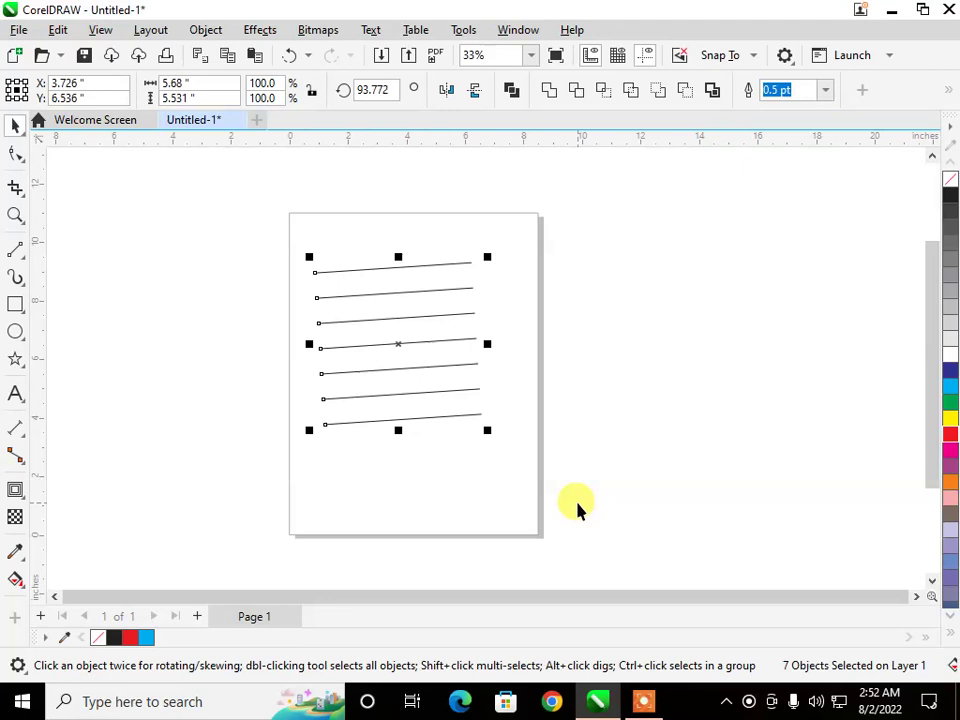
{"action": "key", "text": "Delete"}
{"action": "left_click", "coordinate": [204, 31]}
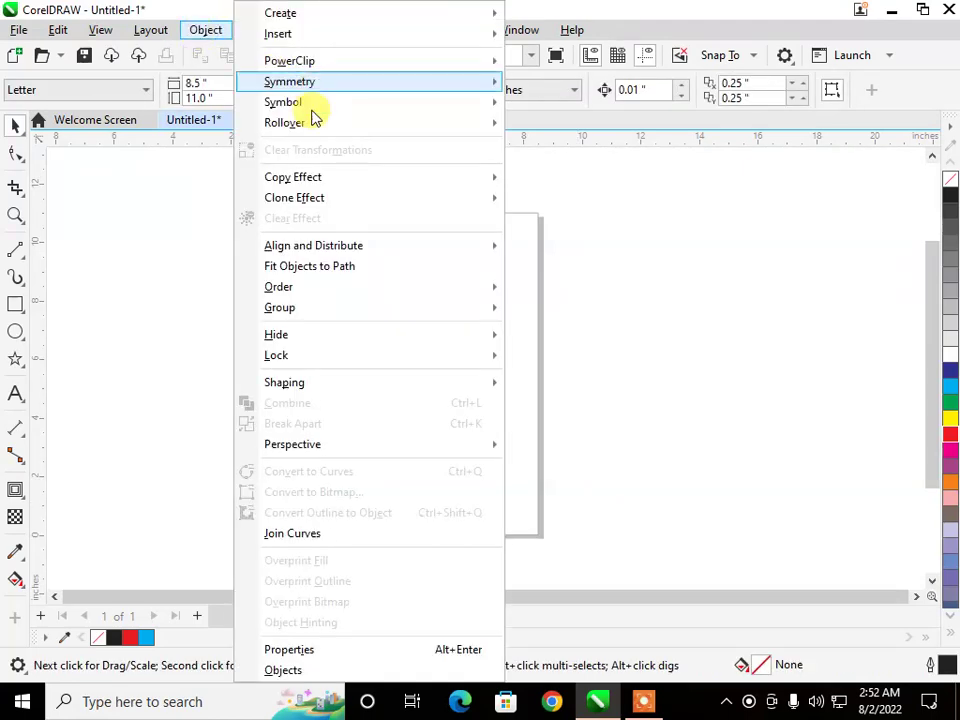
{"action": "mouse_move", "coordinate": [343, 285]}
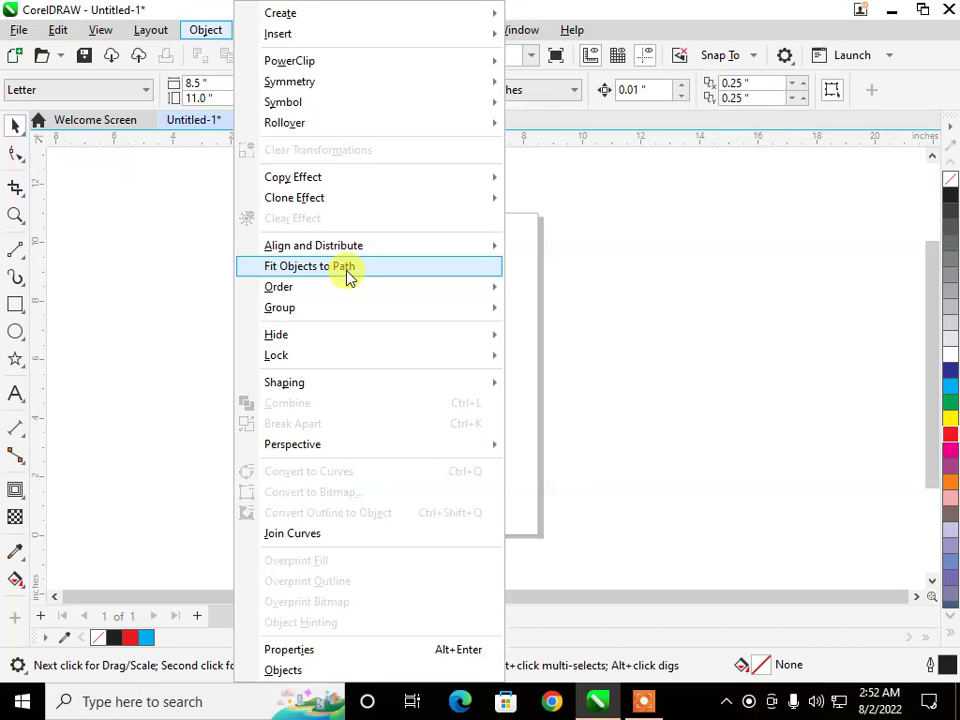
{"action": "left_click", "coordinate": [180, 274]}
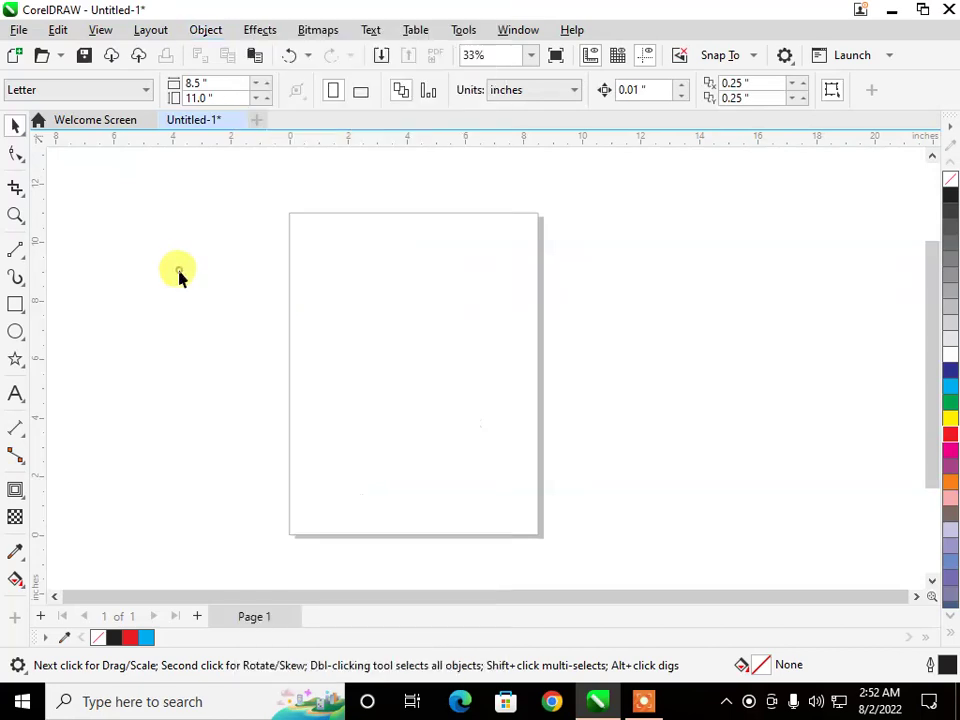
Draw a five-pointed star about 1.4 inches wide beside the page and place five copies in a rising row across the page's top edge
{"action": "left_click", "coordinate": [14, 360]}
{"action": "left_click_drag", "start_coordinate": [182, 236], "coordinate": [234, 286]}
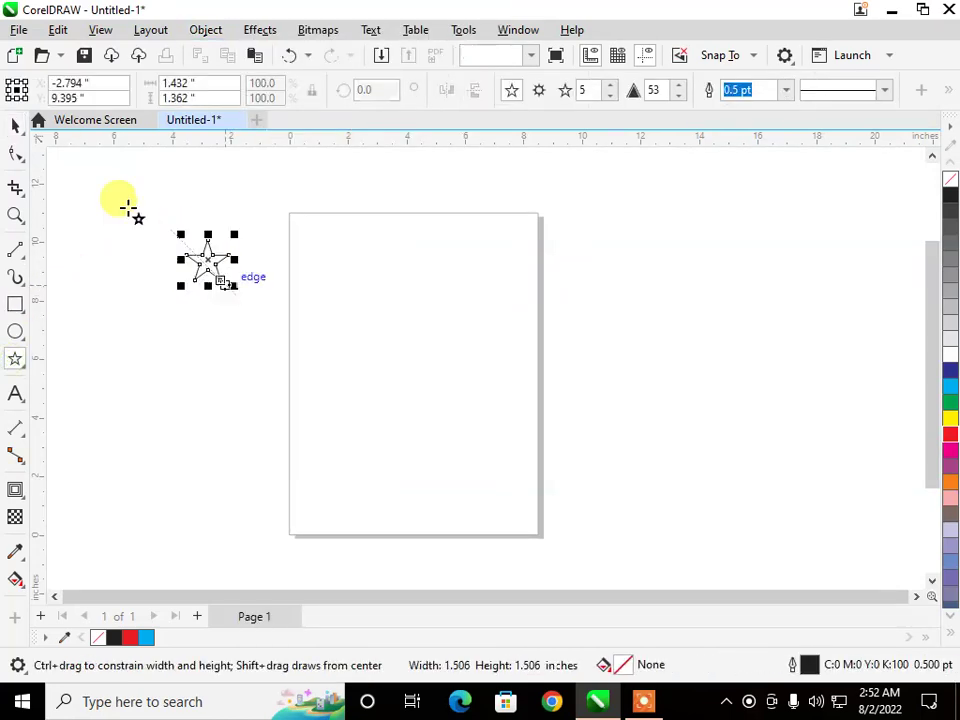
{"action": "left_click_drag", "start_coordinate": [203, 262], "coordinate": [477, 205]}
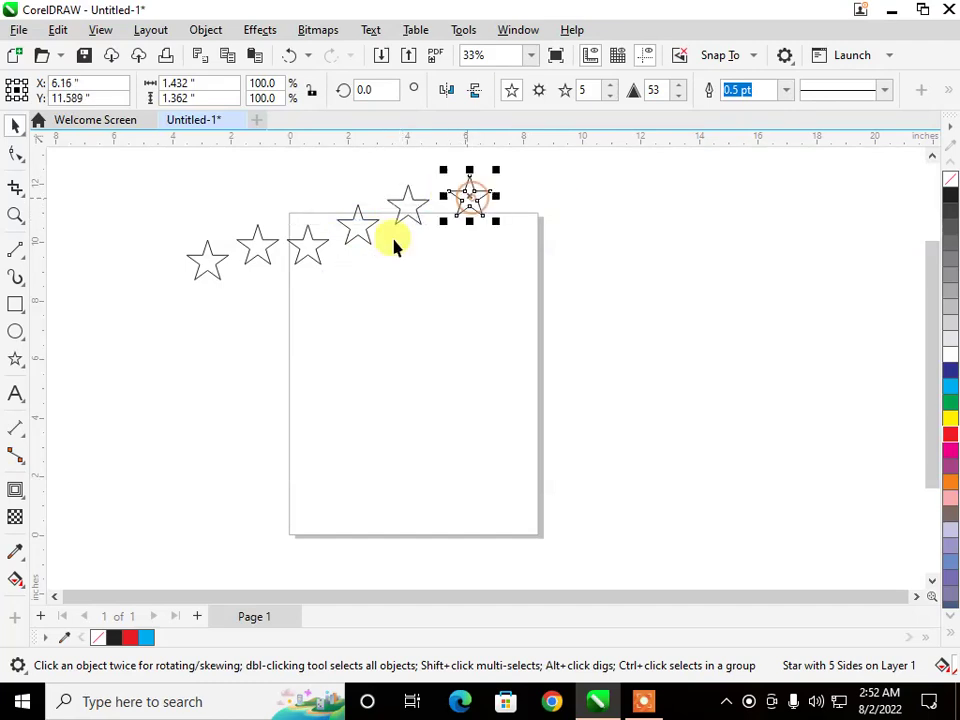
Draw an ellipse about 7.5 by 8.0 inches over the lower part of the page, below the stars
{"action": "left_click", "coordinate": [25, 254]}
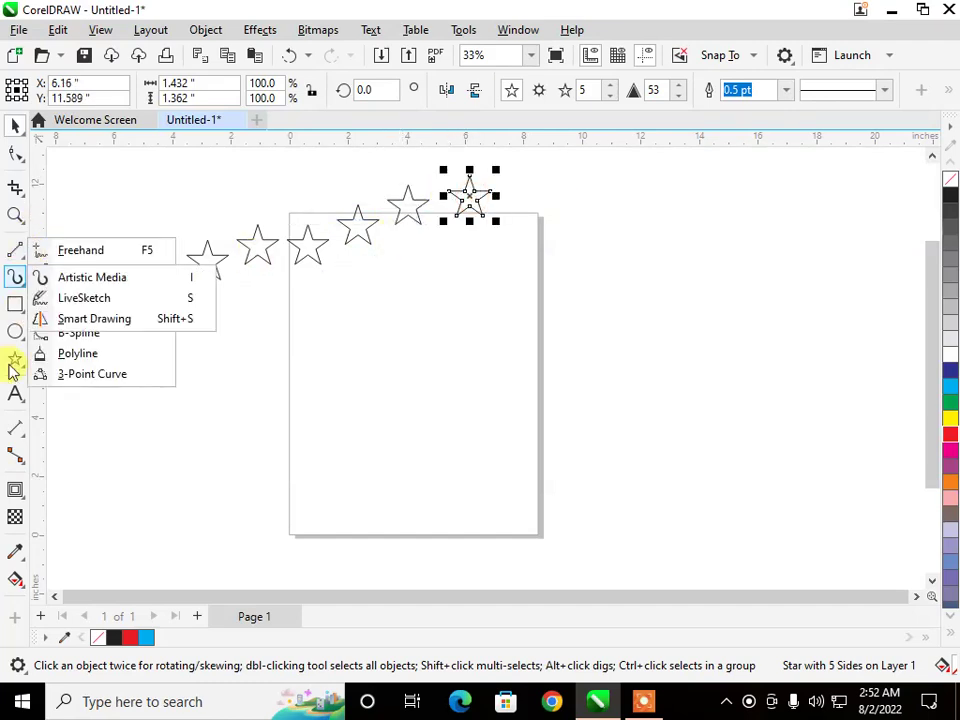
{"action": "left_click", "coordinate": [15, 332]}
{"action": "left_click_drag", "start_coordinate": [326, 330], "coordinate": [553, 567]}
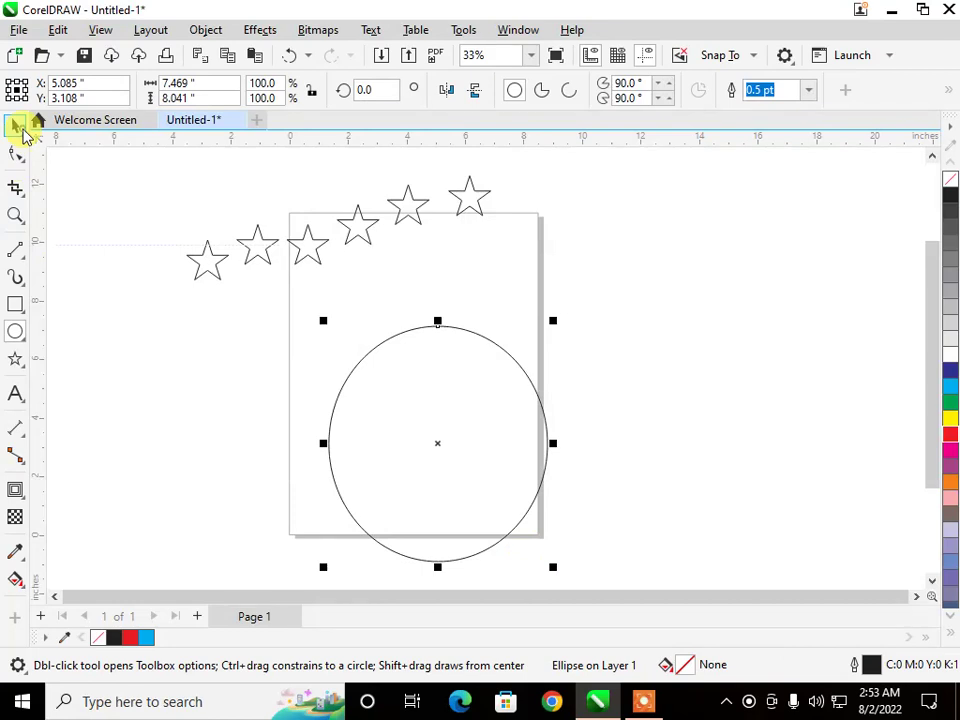
Fit the six stars to the ellipse as a path with uniform object spacing, centre of rotation reference and follow-path rotation
{"action": "left_click", "coordinate": [15, 125]}
{"action": "left_click", "coordinate": [205, 262]}
{"action": "left_click", "coordinate": [103, 193]}
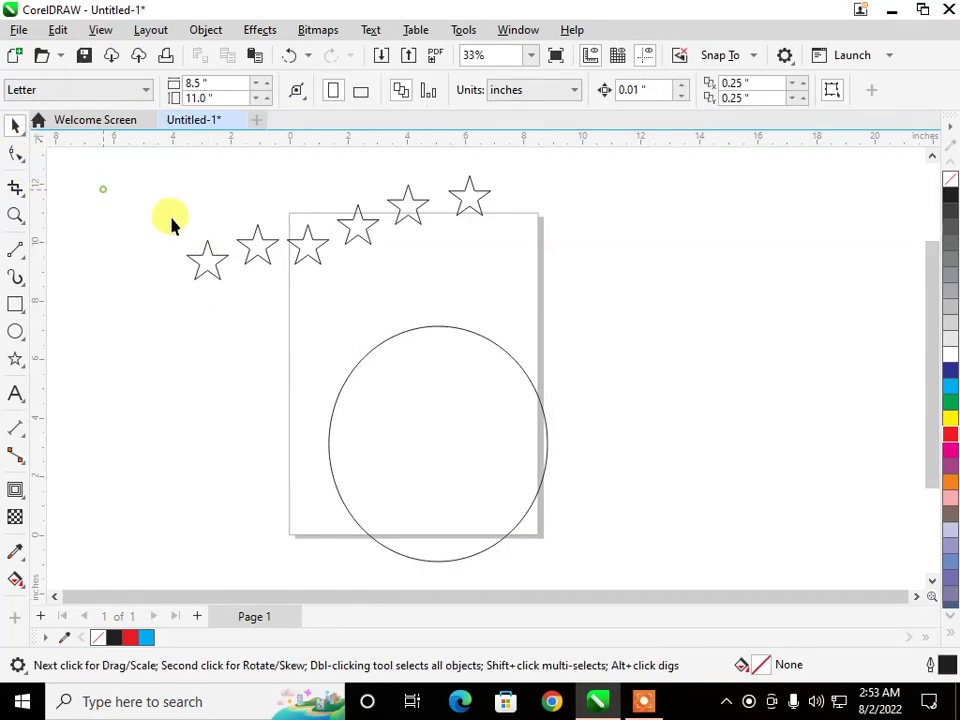
{"action": "left_click_drag", "start_coordinate": [571, 535], "coordinate": [571, 535]}
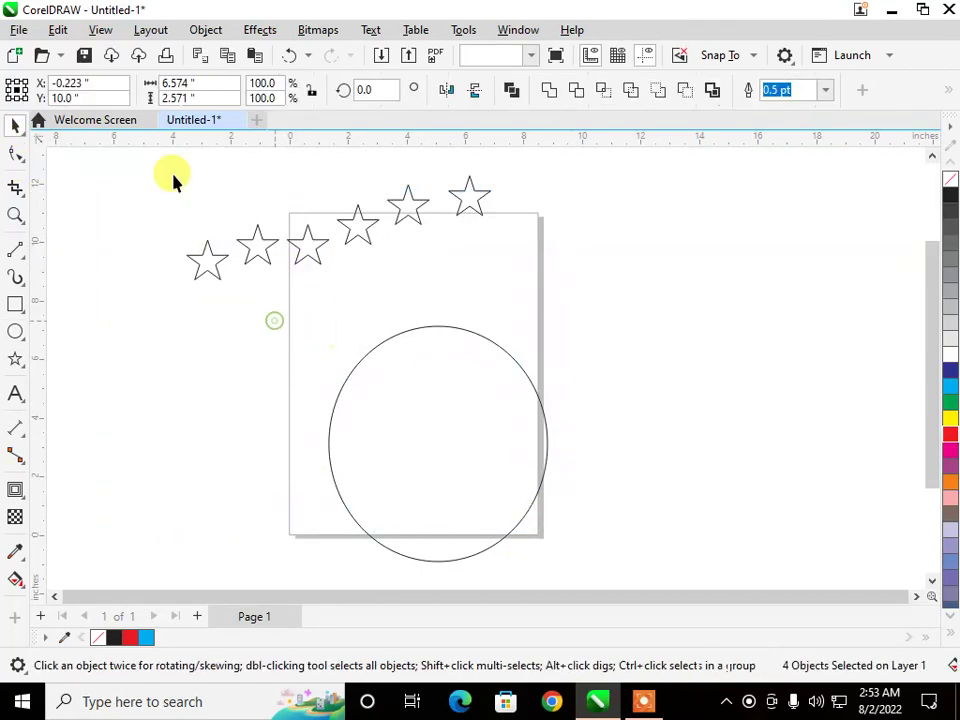
{"action": "left_click", "coordinate": [105, 160]}
{"action": "left_click_drag", "start_coordinate": [123, 158], "coordinate": [551, 294]}
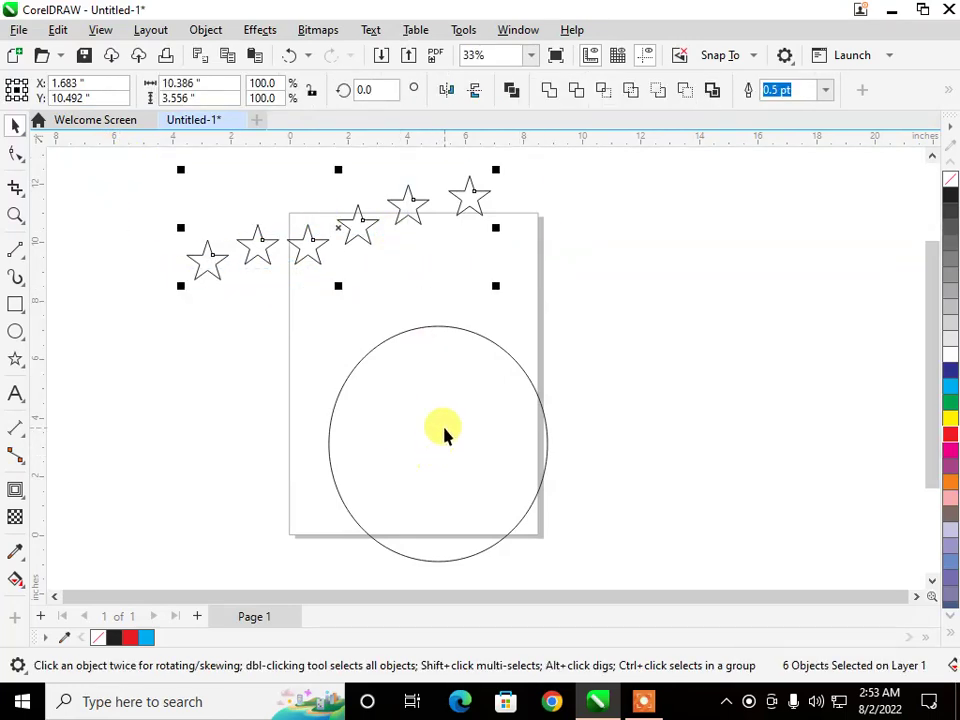
{"action": "left_click", "coordinate": [443, 432], "text": "shift"}
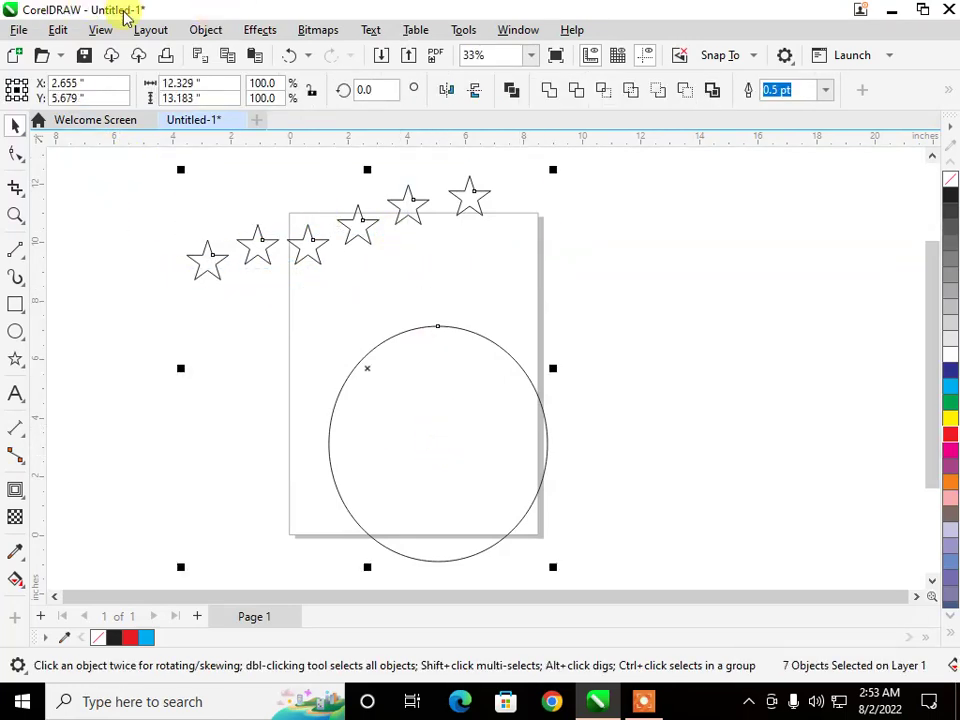
{"action": "left_click", "coordinate": [208, 31]}
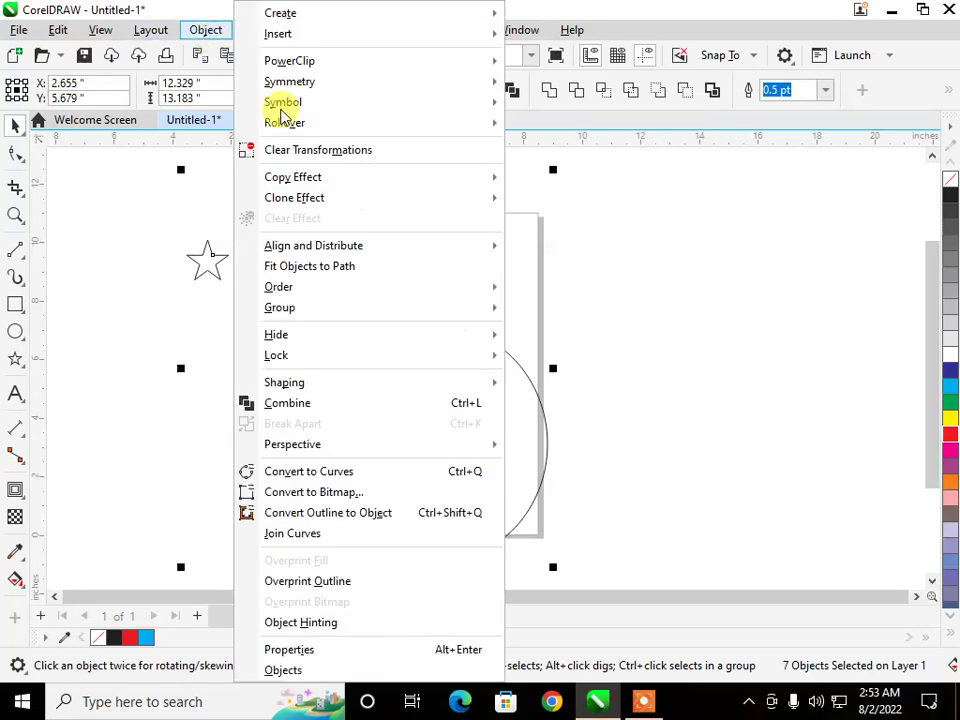
{"action": "left_click", "coordinate": [312, 265]}
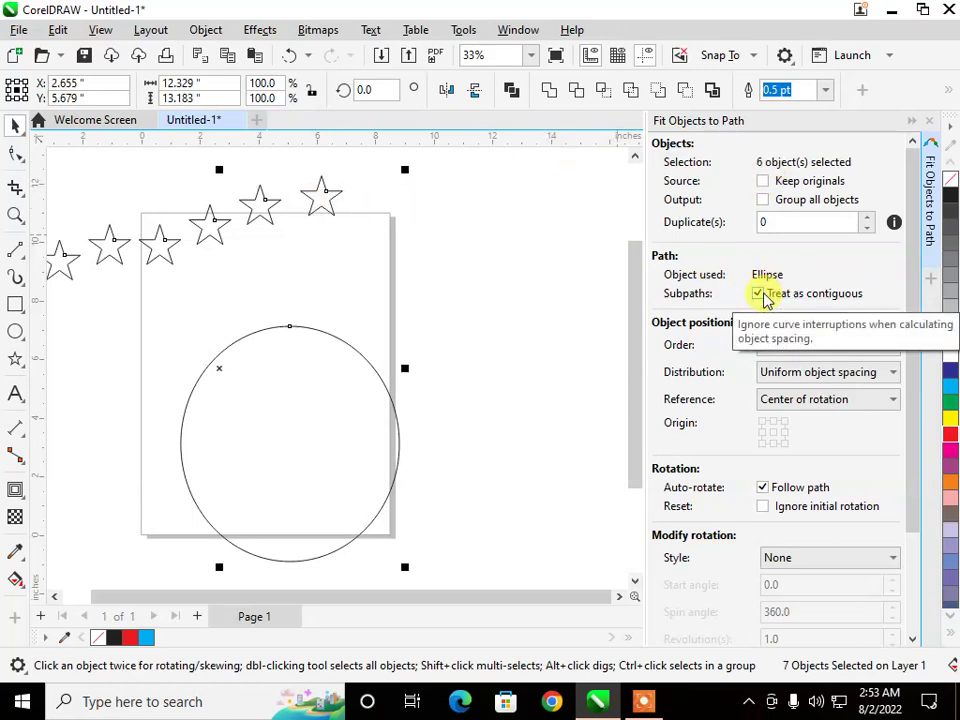
{"action": "scroll", "coordinate": [767, 422], "scroll_direction": "down", "scroll_amount": 4}
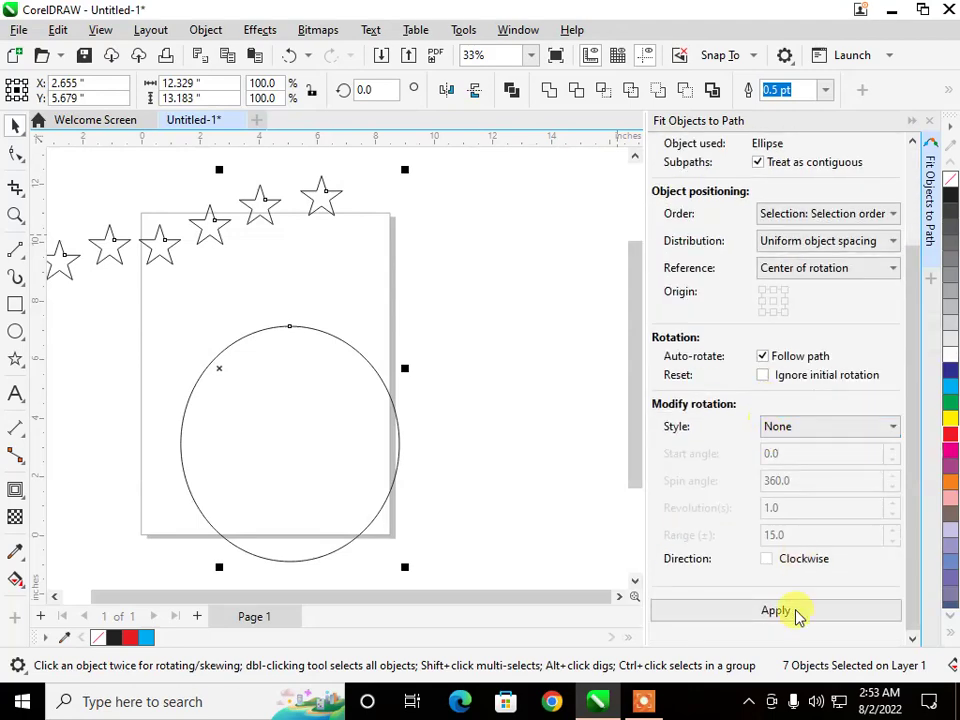
{"action": "left_click", "coordinate": [769, 614]}
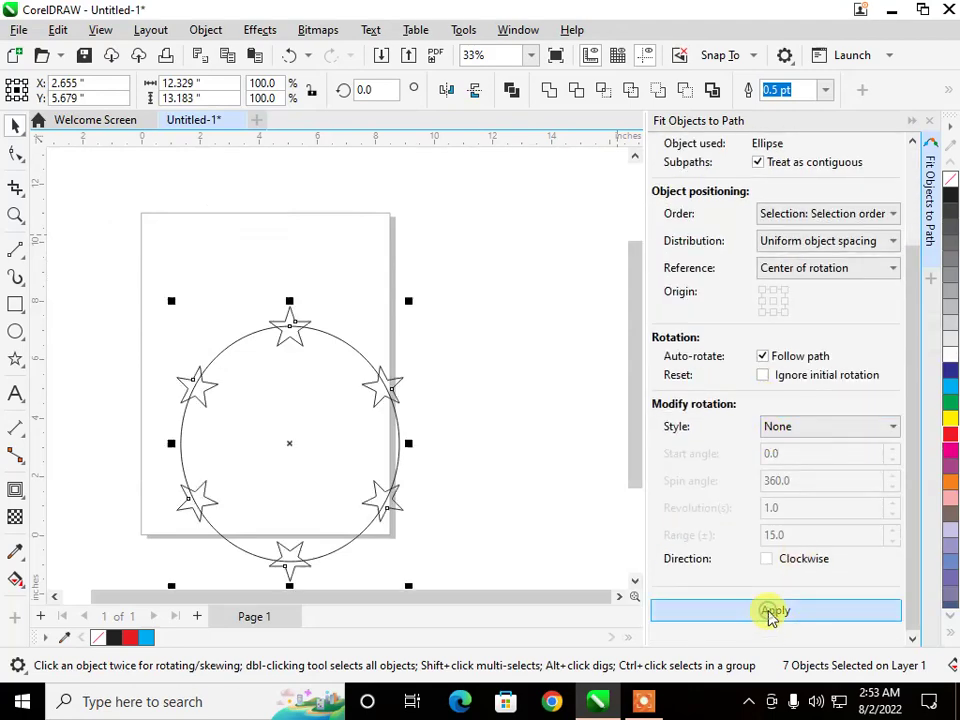
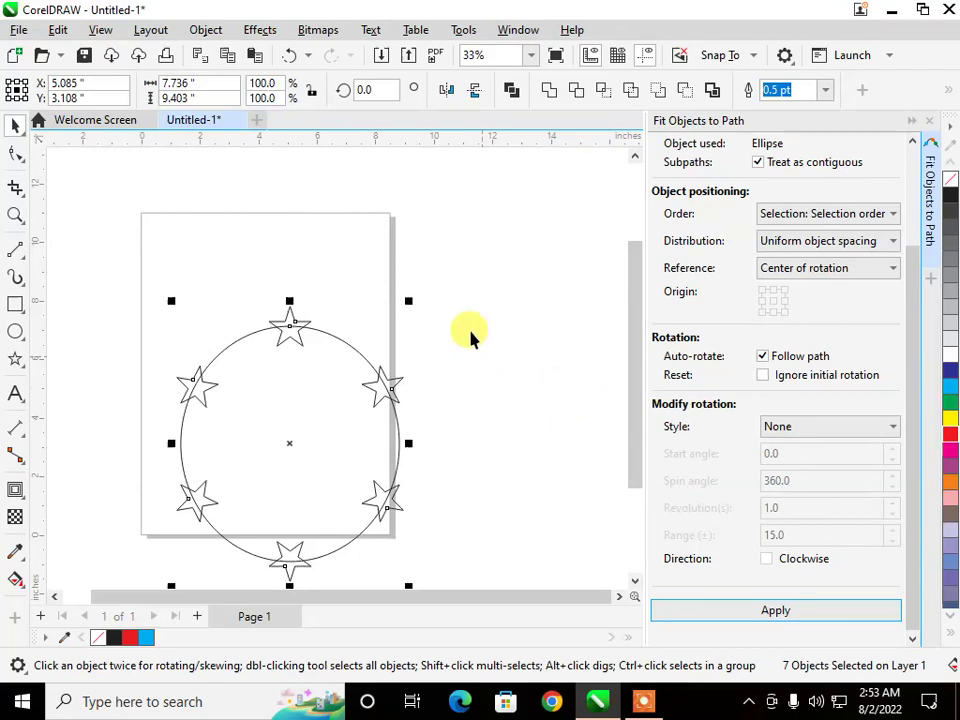
Delete the six fitted stars and the ellipse, and close the Fit Objects to Path settings
{"action": "left_click", "coordinate": [429, 326]}
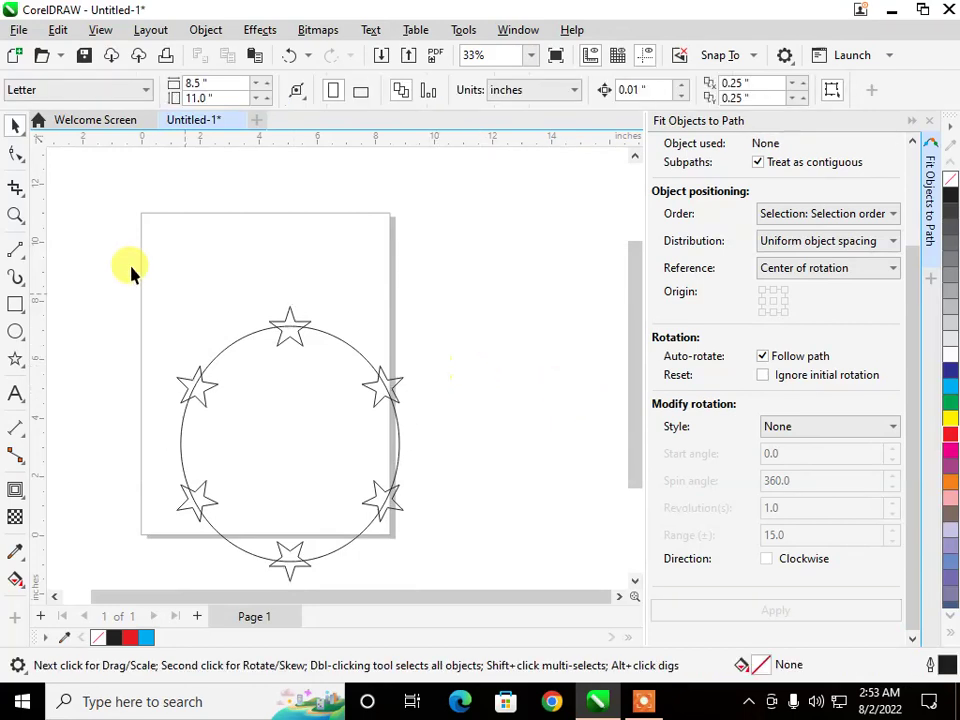
{"action": "left_click_drag", "start_coordinate": [239, 428], "coordinate": [490, 547]}
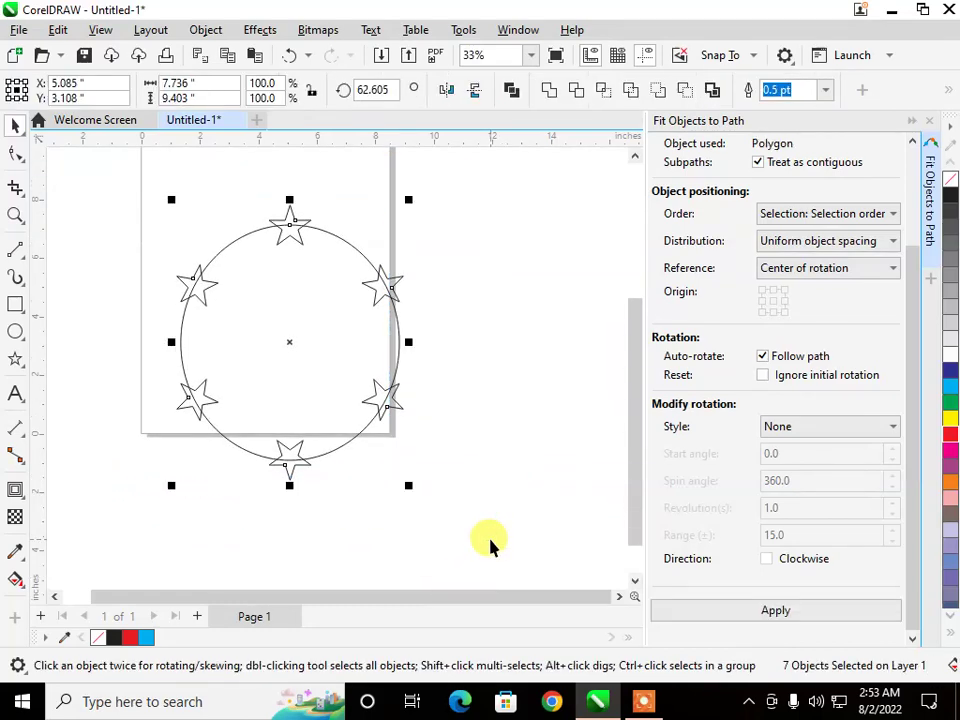
{"action": "key", "text": "Delete"}
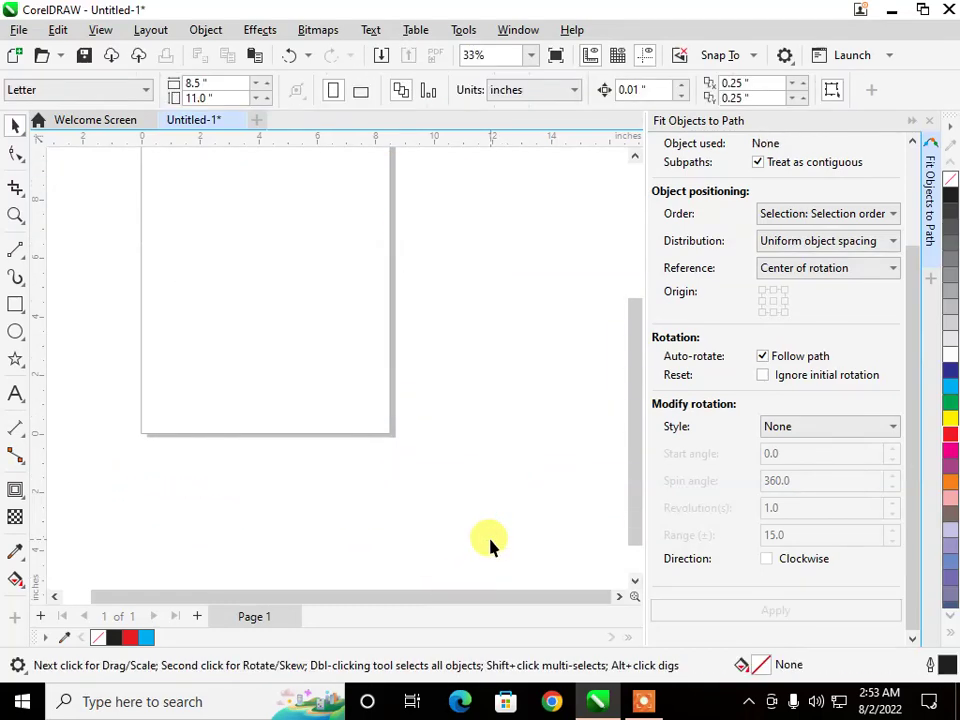
{"action": "left_click", "coordinate": [927, 122]}
{"action": "scroll", "coordinate": [729, 422], "scroll_direction": "down", "scroll_amount": 1}
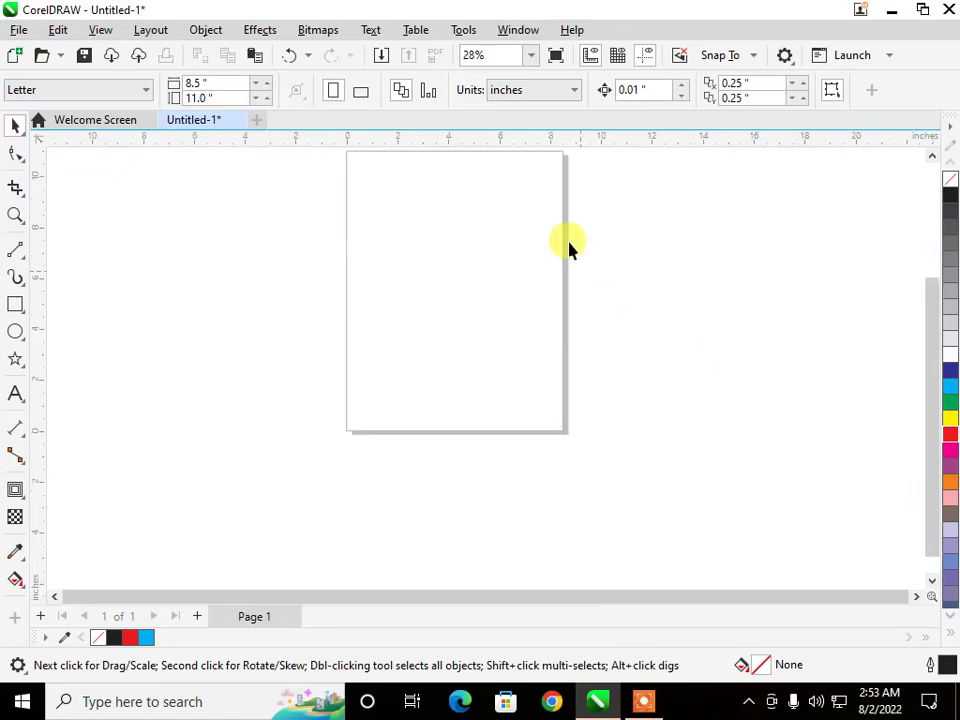
{"action": "scroll", "coordinate": [474, 178], "scroll_direction": "up", "scroll_amount": 2}
{"action": "scroll", "coordinate": [474, 178], "scroll_direction": "up", "scroll_amount": 1}
{"action": "scroll", "coordinate": [439, 369], "scroll_direction": "down", "scroll_amount": 2}
{"action": "scroll", "coordinate": [461, 186], "scroll_direction": "up", "scroll_amount": 2}
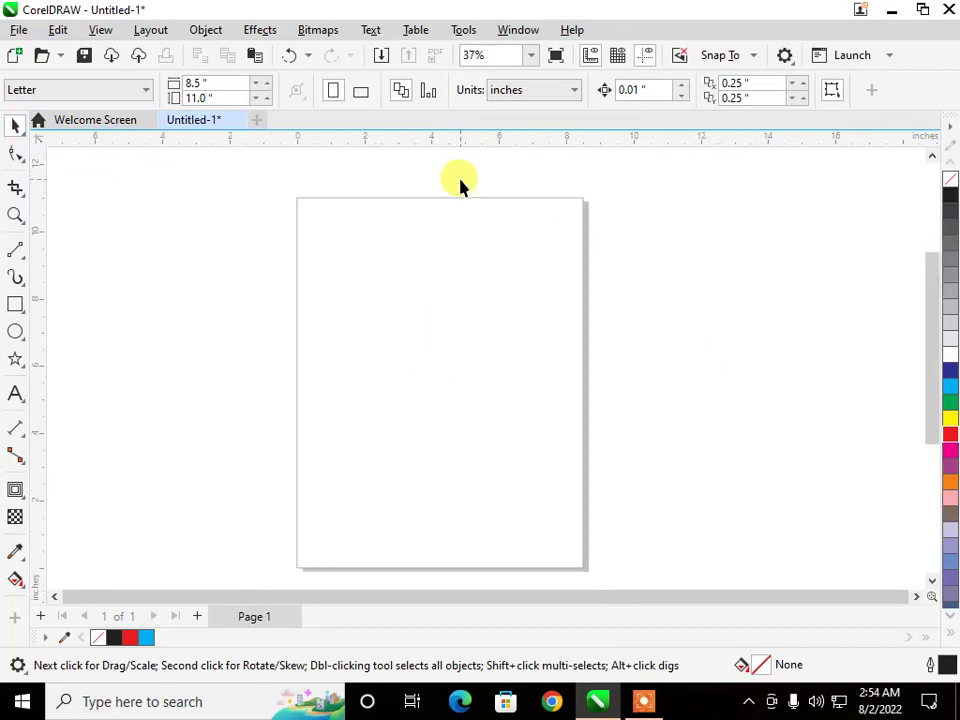
{"action": "left_click", "coordinate": [208, 32]}
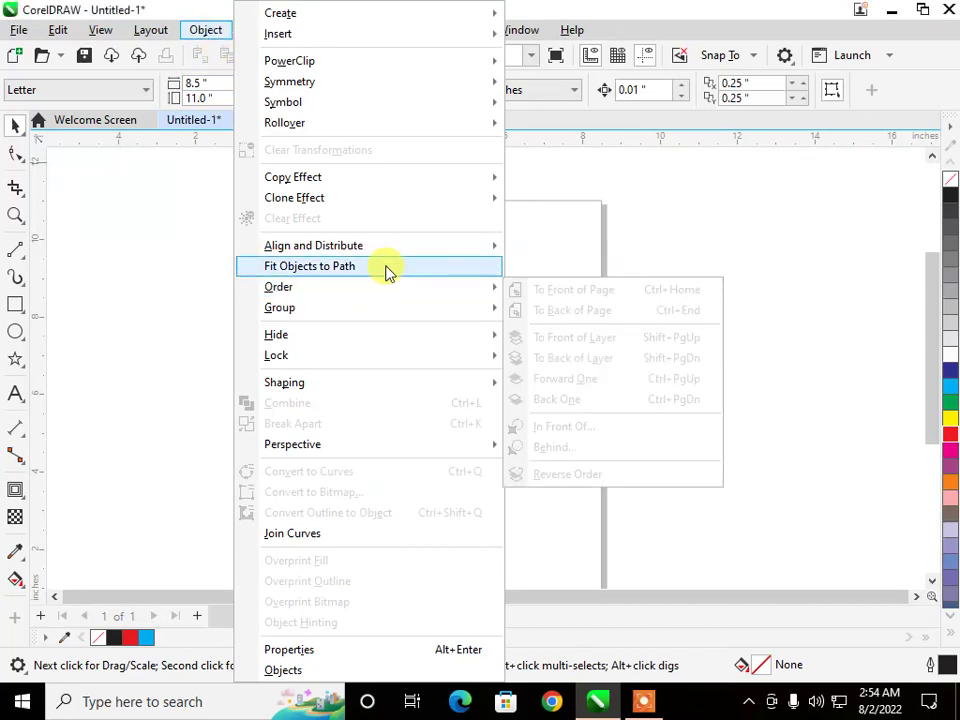
{"action": "mouse_move", "coordinate": [404, 293]}
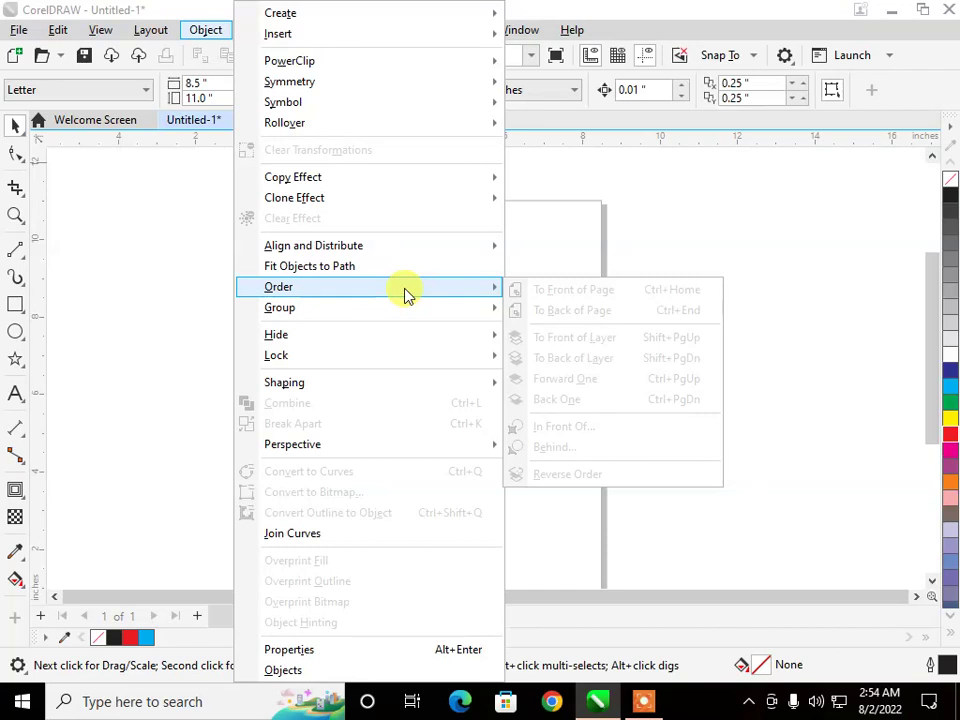
Draw a rectangle about 11.4 by 8.3 inches over the upper part of the page and fill it with cyan
{"action": "left_click", "coordinate": [15, 307]}
{"action": "left_click_drag", "start_coordinate": [217, 193], "coordinate": [658, 517]}
{"action": "left_click", "coordinate": [950, 390]}
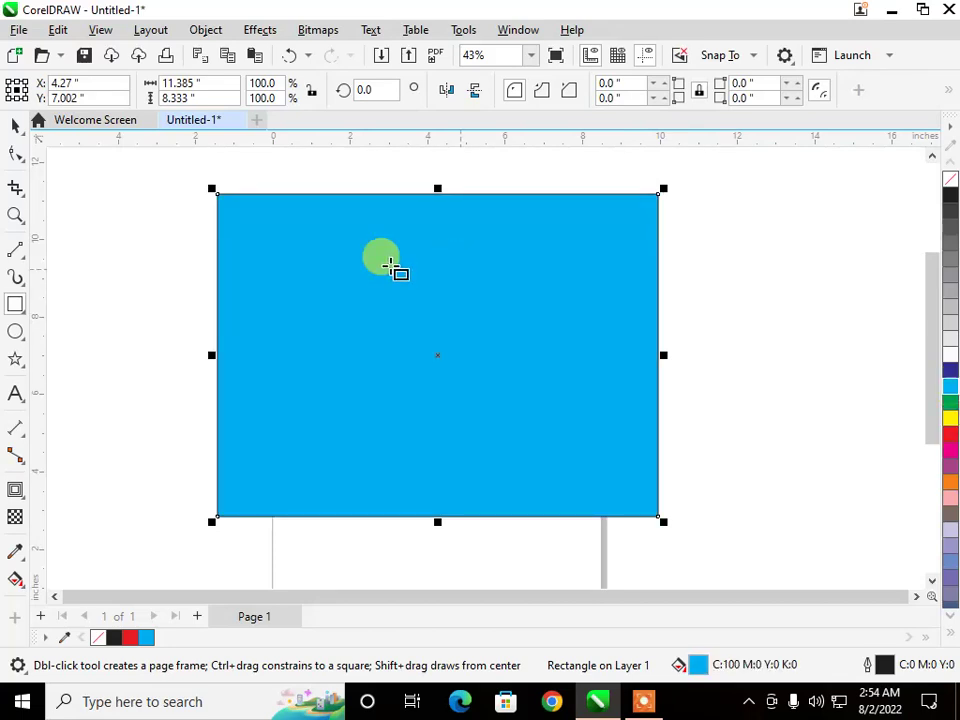
Draw a blue-filled rectangle about 4.5 by 4.1 inches inside the cyan one and a red-filled rectangle about 7.1 by 6.5 inches overlapping both
{"action": "left_click_drag", "start_coordinate": [331, 254], "coordinate": [507, 414]}
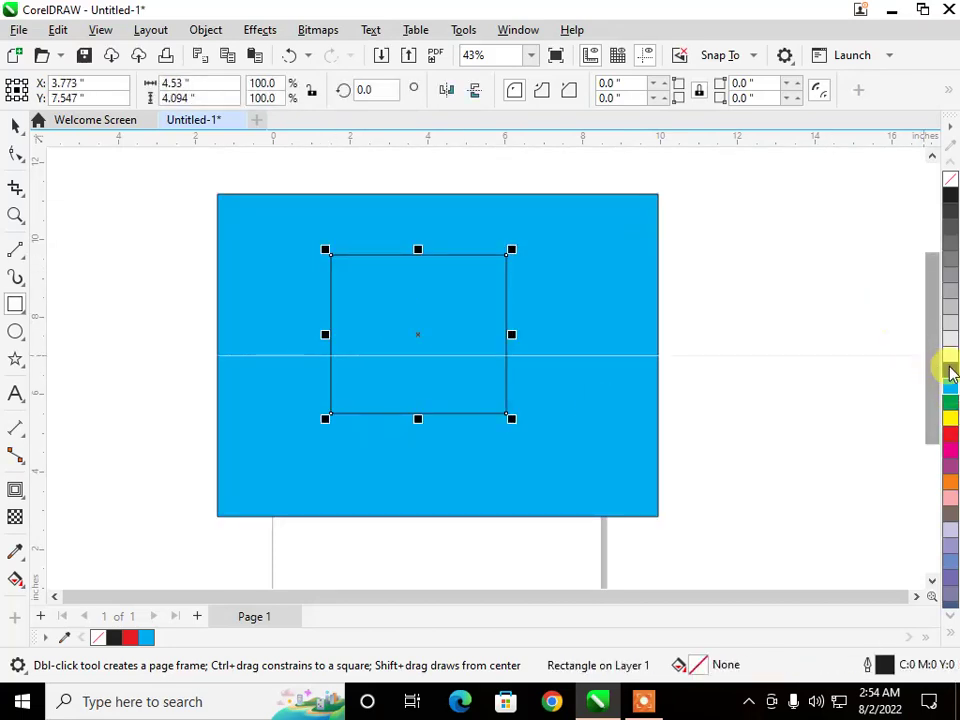
{"action": "left_click", "coordinate": [950, 370]}
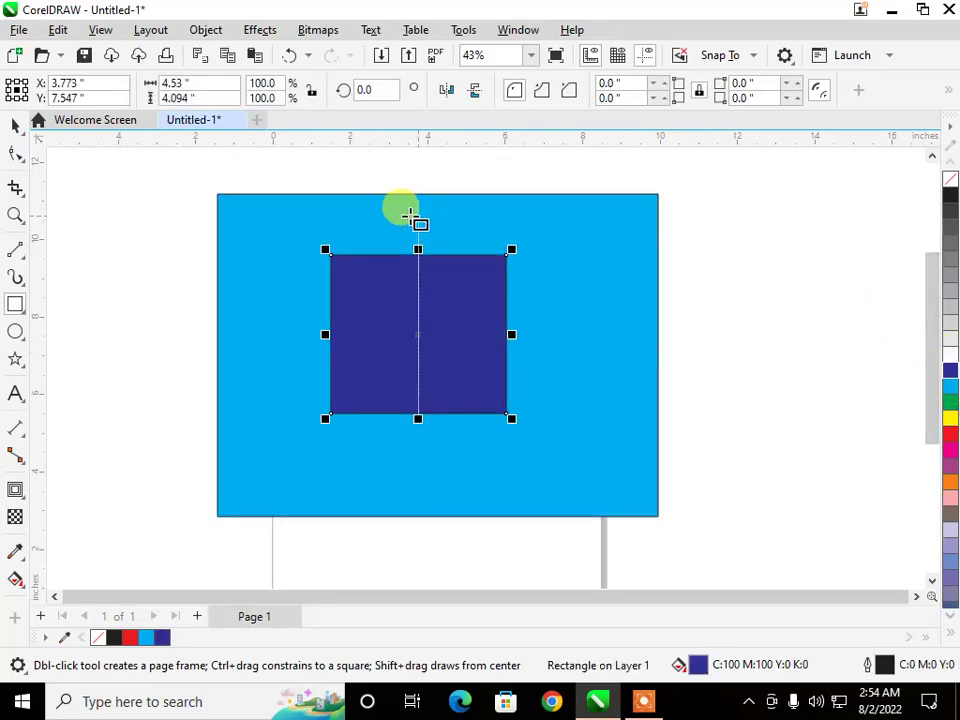
{"action": "left_click_drag", "start_coordinate": [418, 182], "coordinate": [693, 436]}
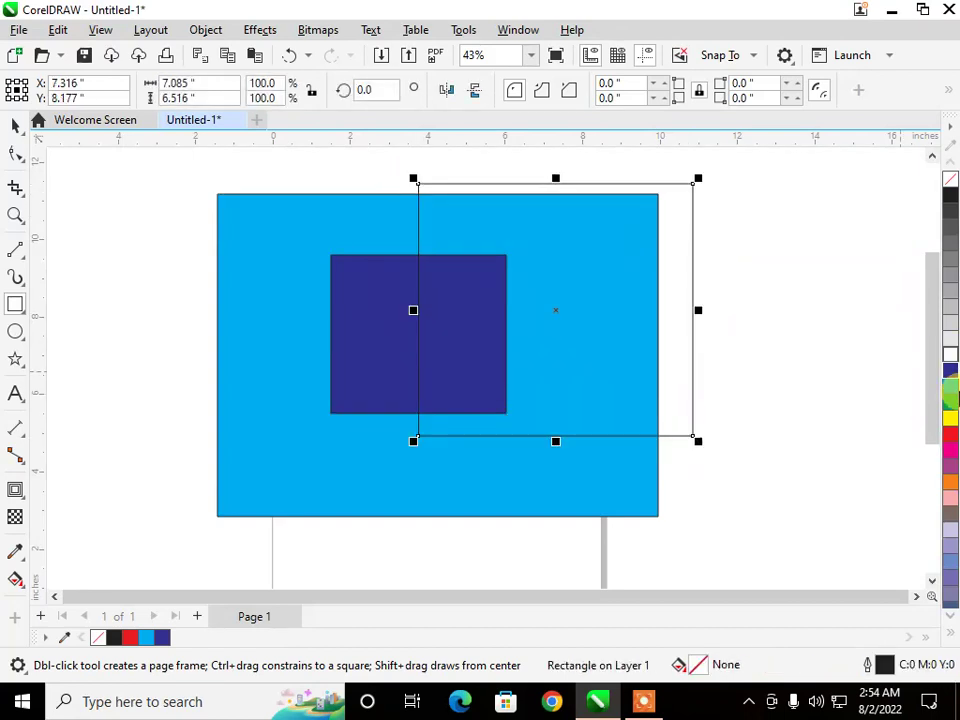
{"action": "left_click", "coordinate": [950, 433]}
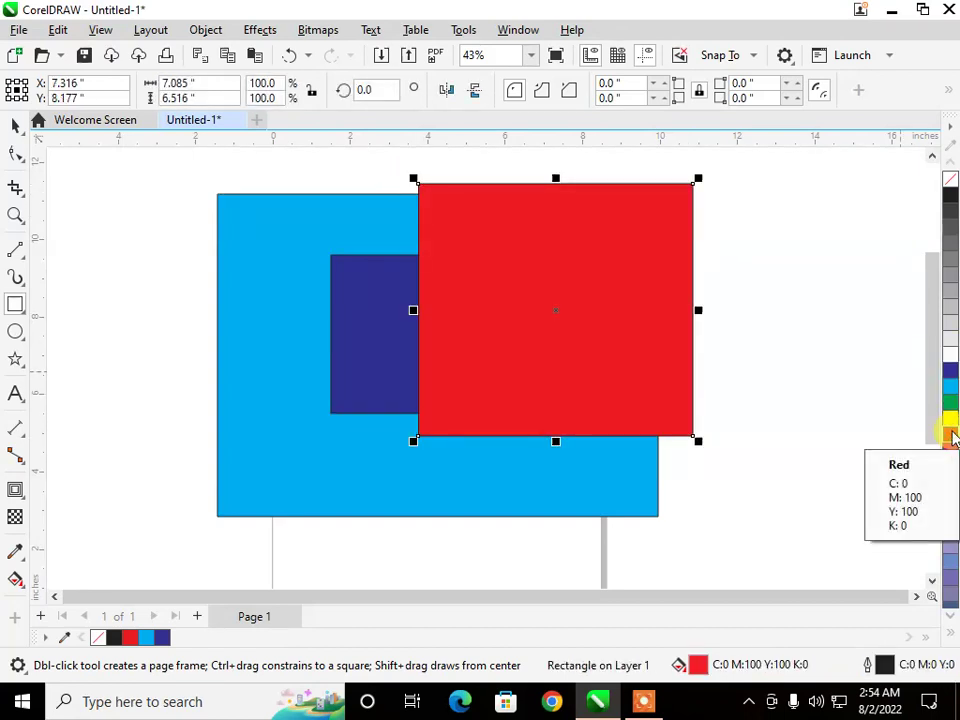
Send the red rectangle to the back of the page
{"action": "left_click", "coordinate": [196, 30]}
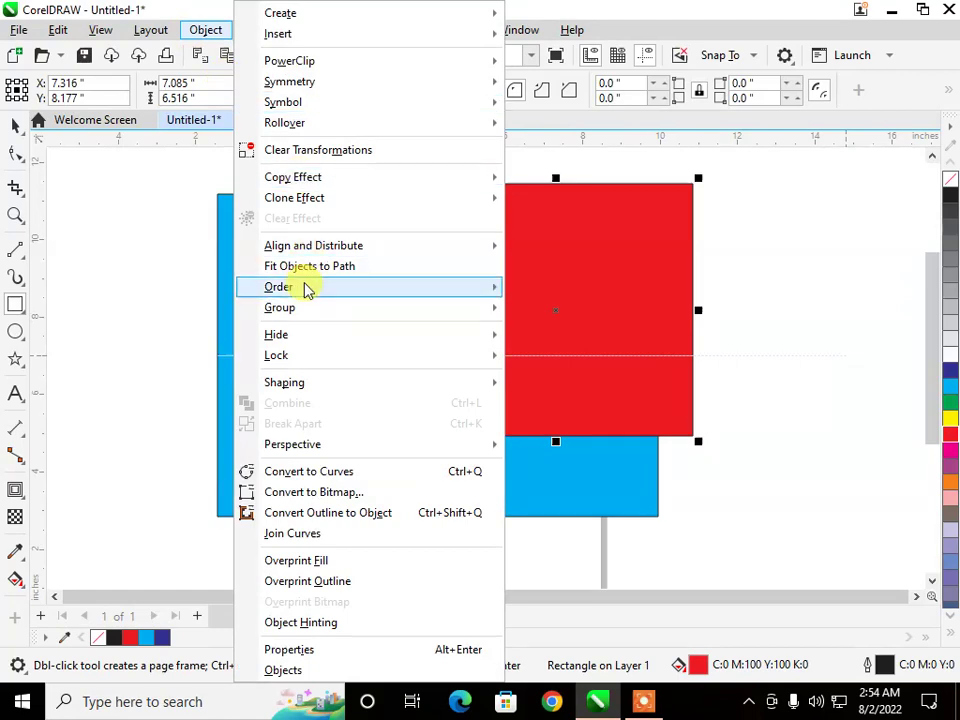
{"action": "mouse_move", "coordinate": [302, 287]}
{"action": "left_click", "coordinate": [575, 311]}
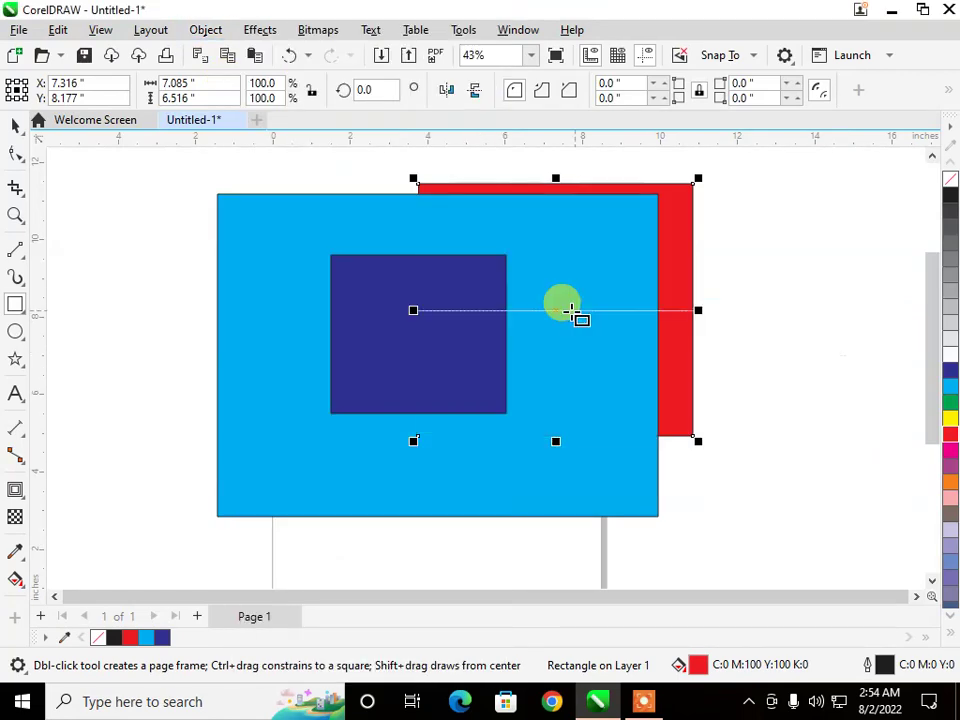
Bring the red rectangle to the front of the page
{"action": "left_click", "coordinate": [208, 32]}
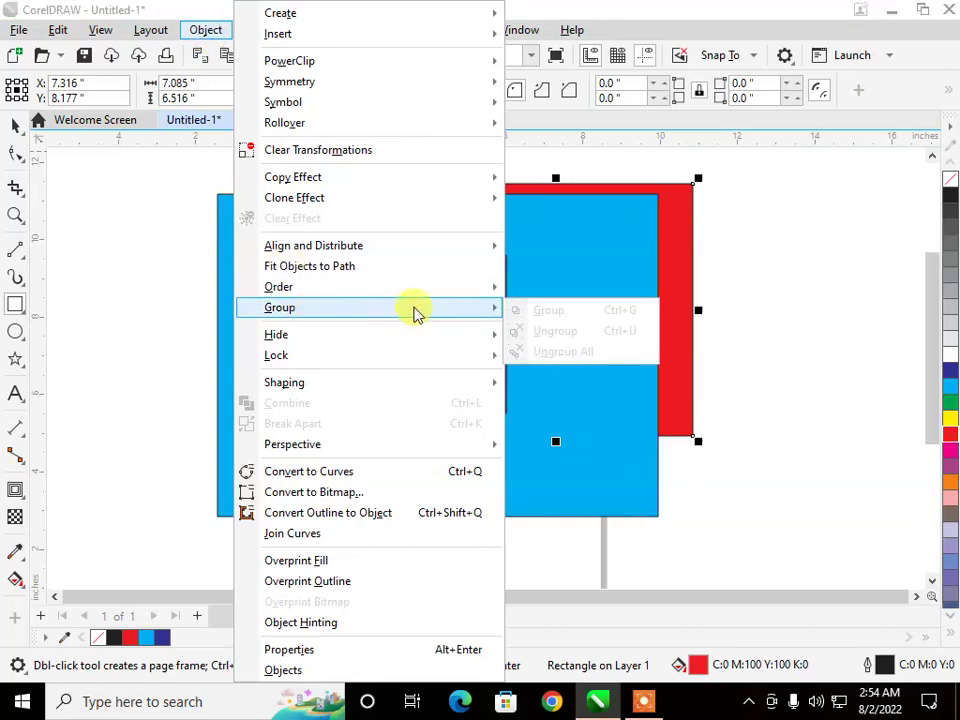
{"action": "mouse_move", "coordinate": [472, 292]}
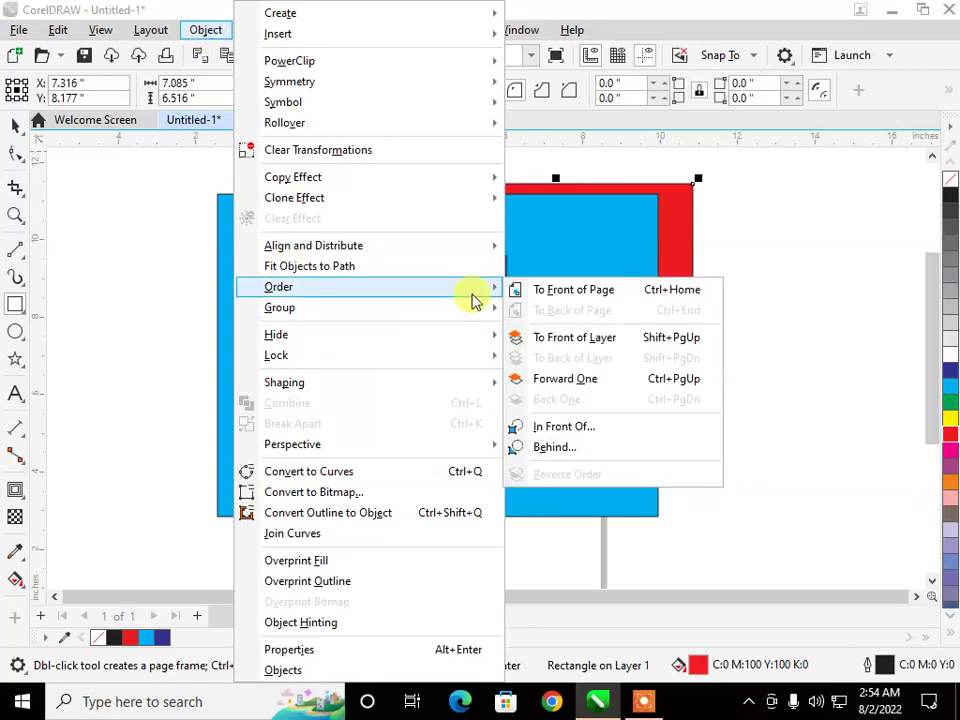
{"action": "left_click", "coordinate": [539, 298]}
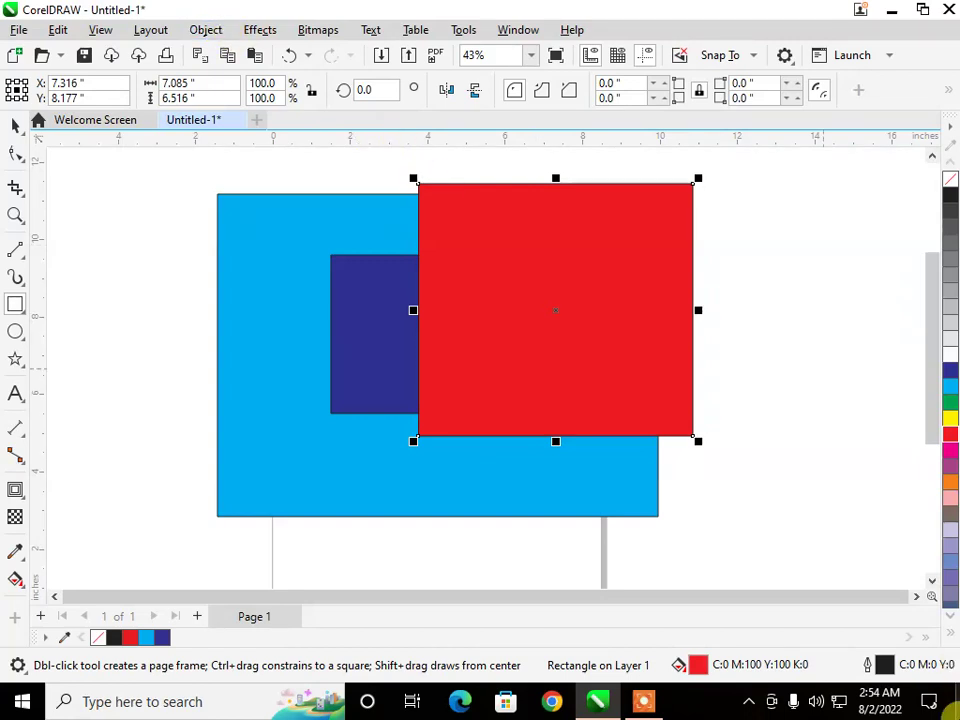
Move the red rectangle two levels back in the stacking order and two levels forward again
{"action": "key", "text": "ctrl+Page_Down"}
{"action": "key", "text": "ctrl+Page_Down"}
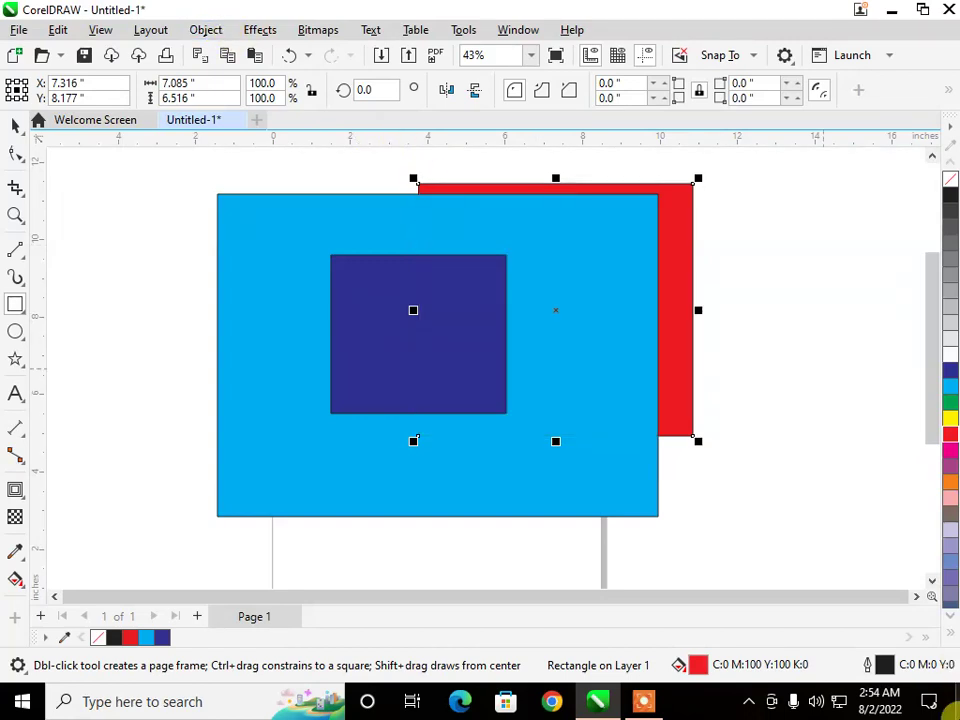
{"action": "key", "text": "ctrl+Page_Up"}
{"action": "key", "text": "ctrl+Page_Up"}
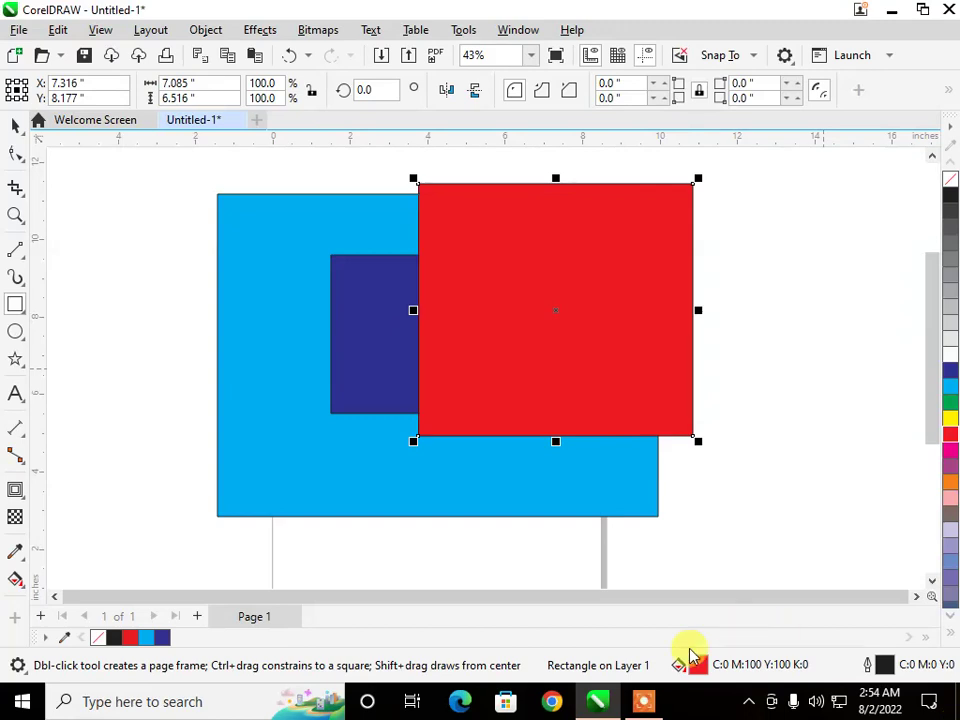
Move the red rectangle back one level so it sits between the blue and cyan rectangles
{"action": "left_click", "coordinate": [15, 124]}
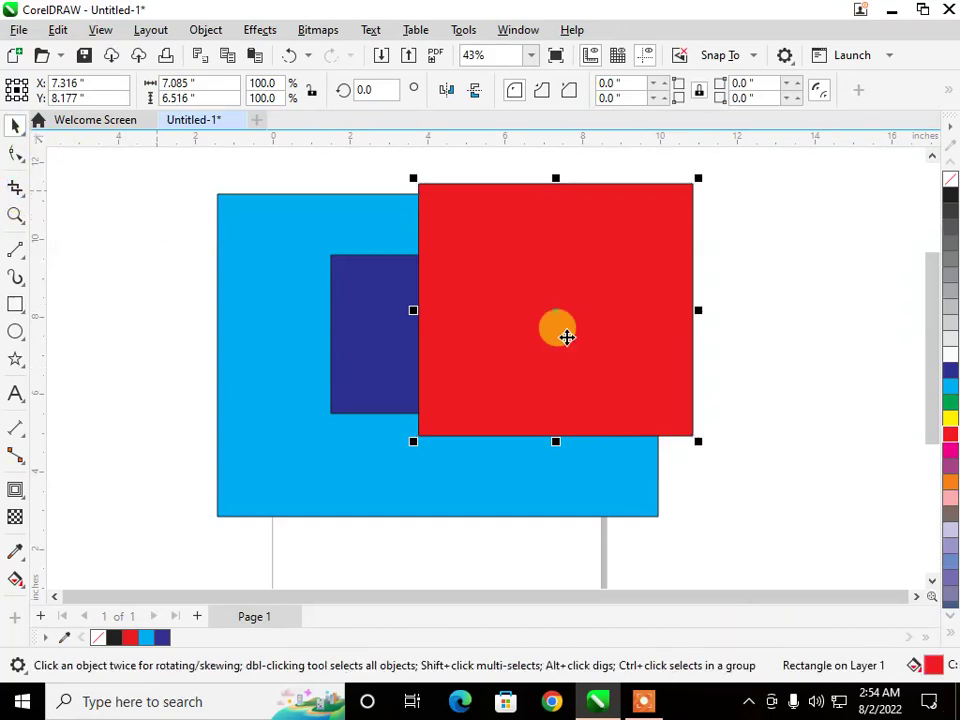
{"action": "right_click", "coordinate": [568, 333]}
{"action": "mouse_move", "coordinate": [686, 285]}
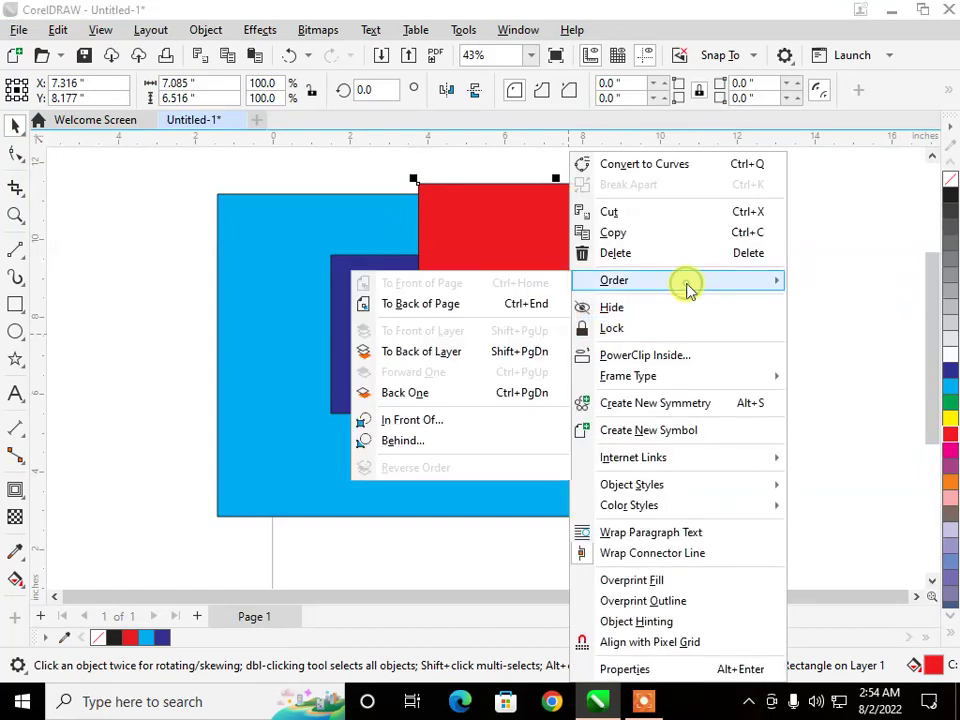
{"action": "left_click", "coordinate": [440, 392]}
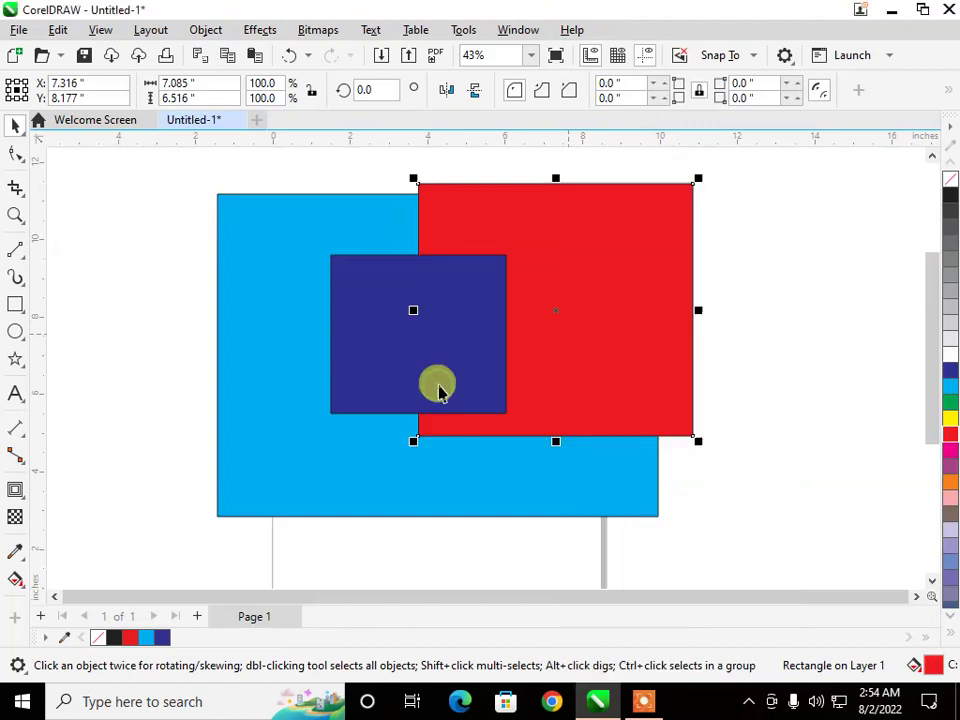
{"action": "left_click", "coordinate": [180, 303]}
{"action": "scroll", "coordinate": [206, 272], "scroll_direction": "down", "scroll_amount": 1}
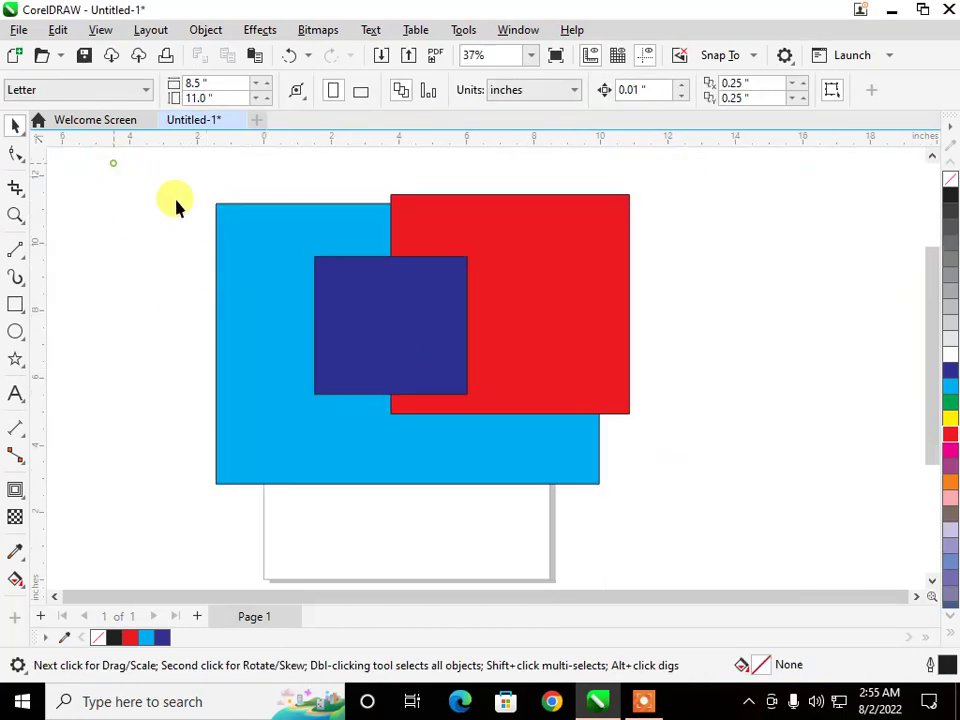
{"action": "left_click_drag", "start_coordinate": [176, 207], "coordinate": [443, 360]}
{"action": "left_click", "coordinate": [336, 429]}
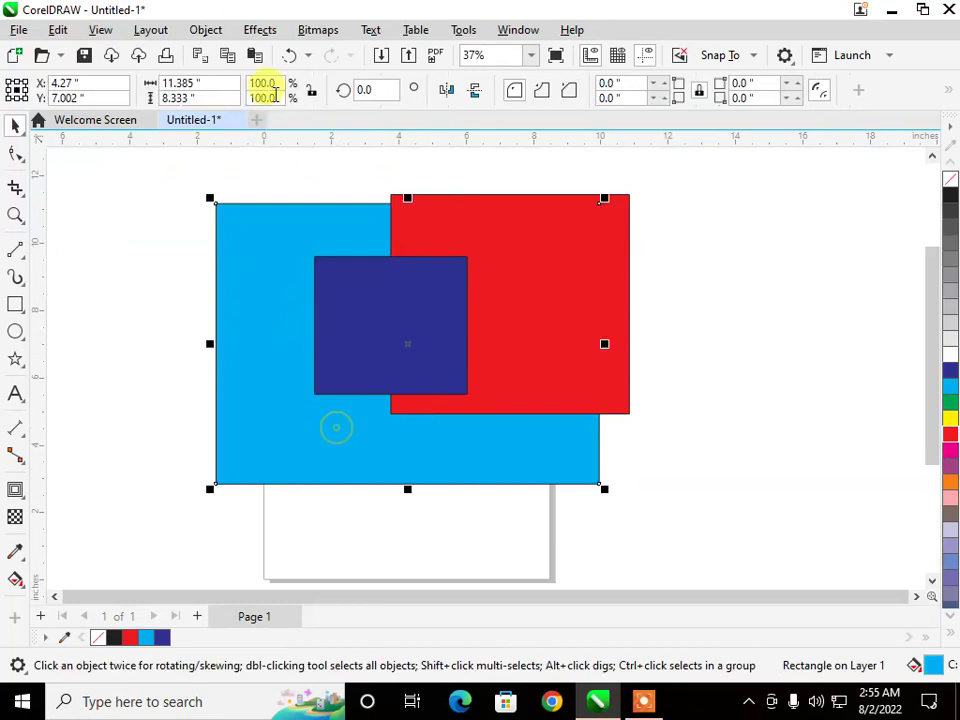
{"action": "left_click", "coordinate": [222, 33]}
{"action": "mouse_move", "coordinate": [313, 310]}
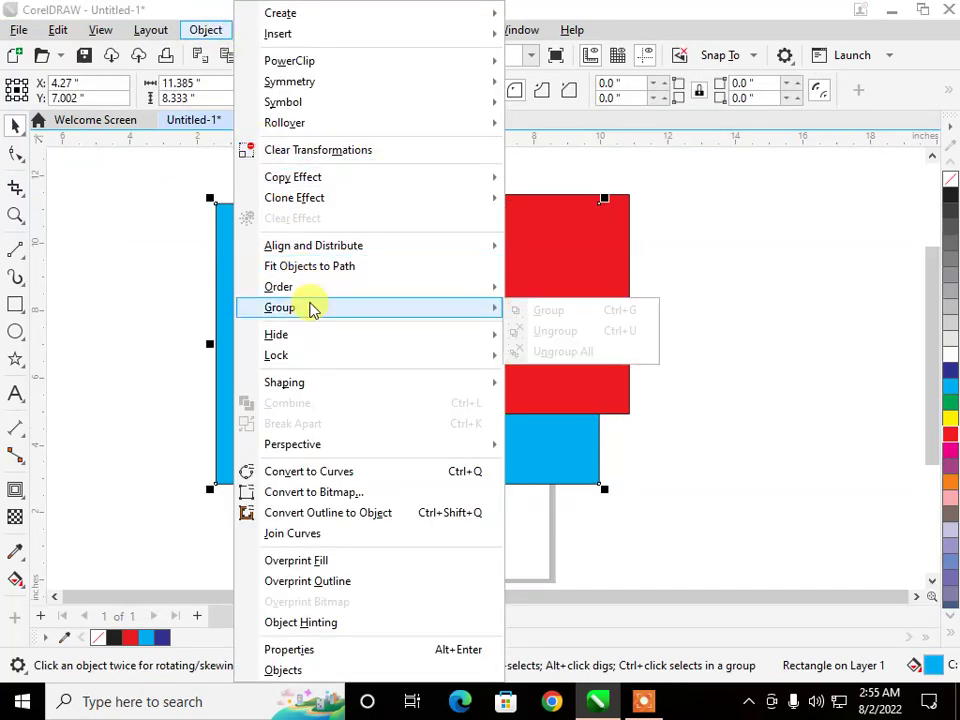
{"action": "left_click", "coordinate": [281, 231]}
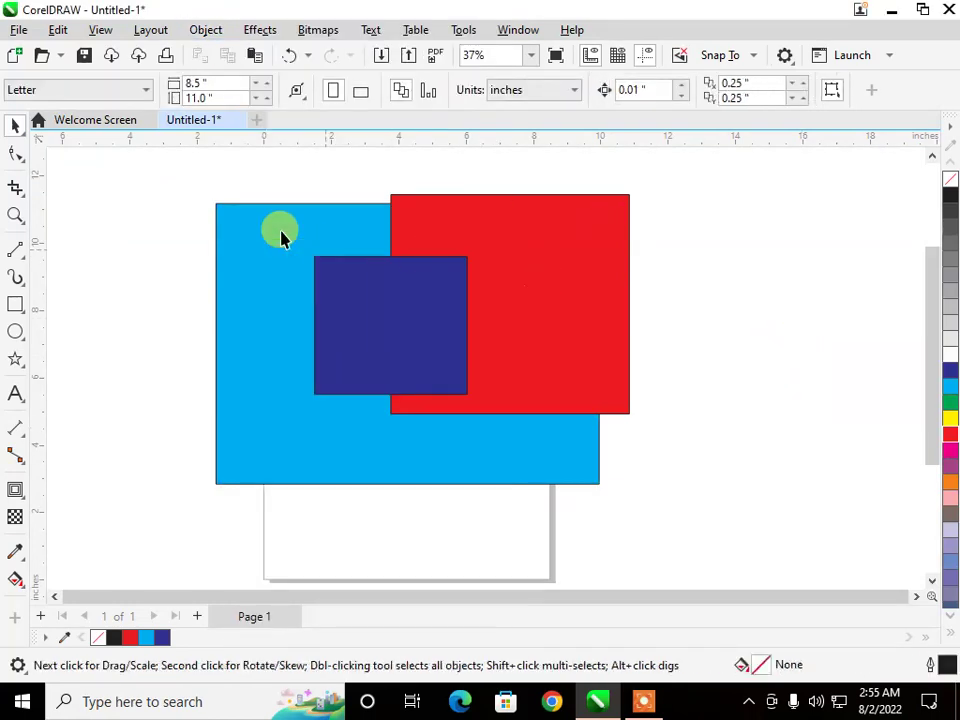
Group the cyan, red and dark blue rectangles and move the group slightly upward as one object
{"action": "left_click_drag", "start_coordinate": [192, 180], "coordinate": [671, 525]}
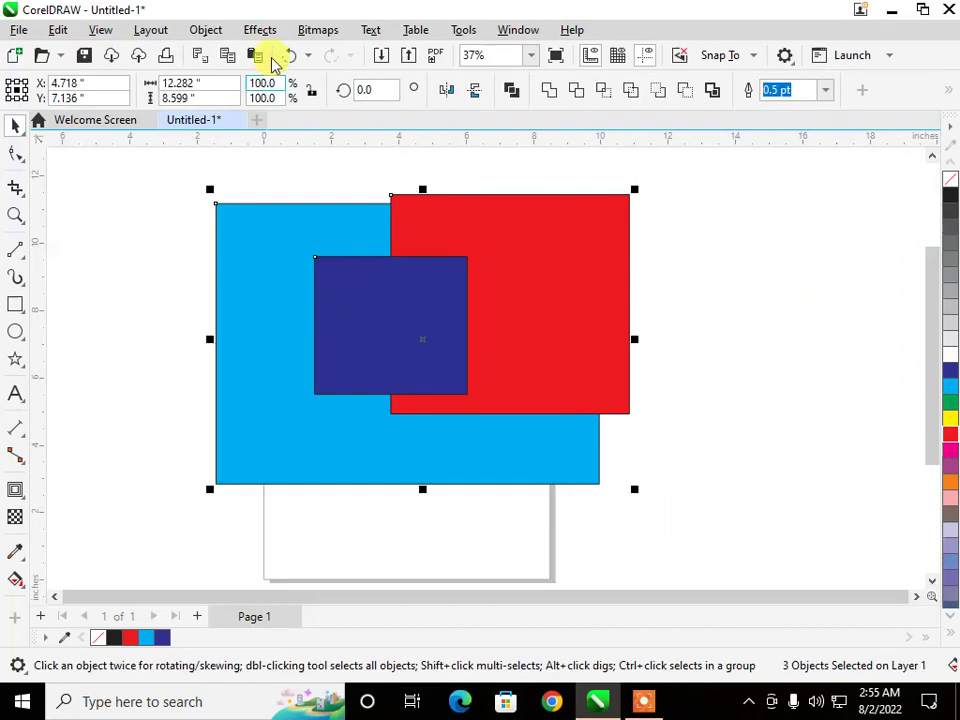
{"action": "left_click", "coordinate": [224, 34]}
{"action": "mouse_move", "coordinate": [327, 310]}
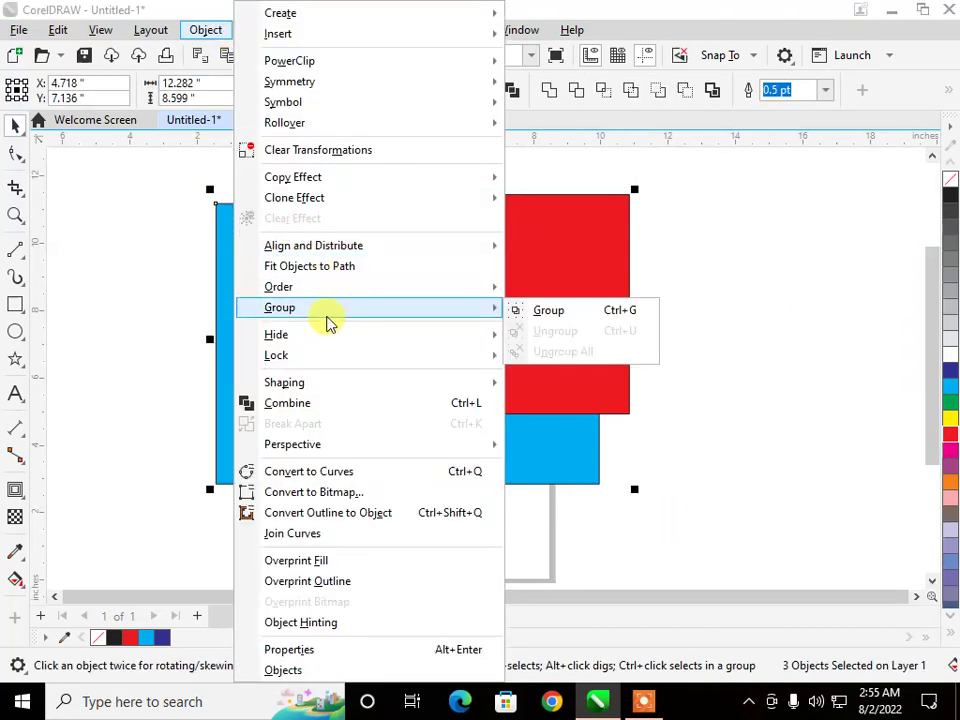
{"action": "left_click", "coordinate": [563, 316]}
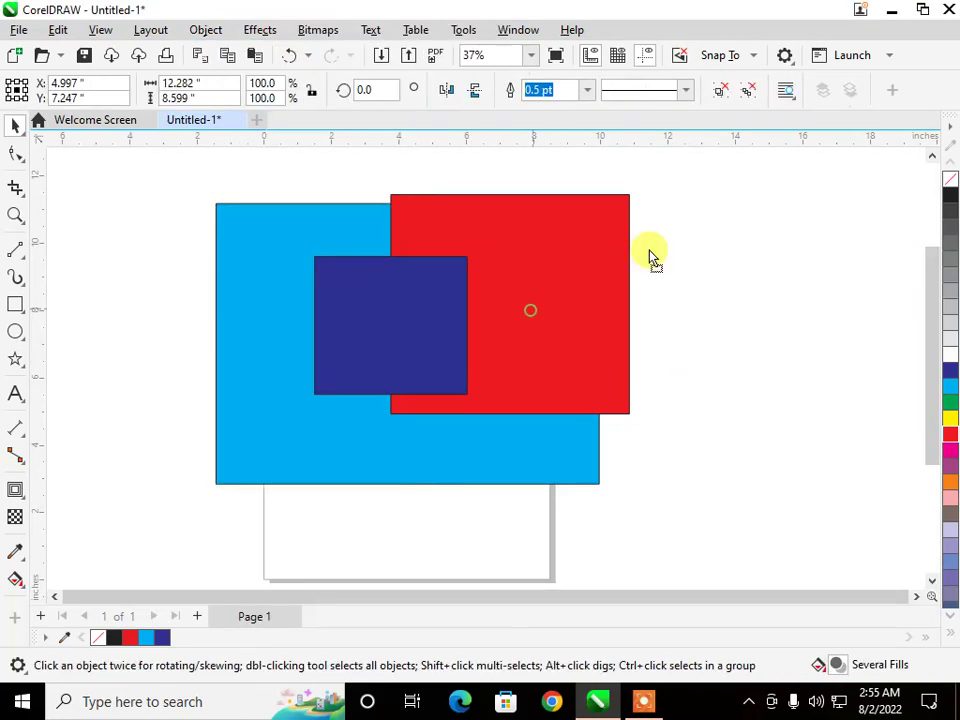
{"action": "left_click_drag", "start_coordinate": [323, 424], "coordinate": [443, 366]}
{"action": "left_click_drag", "start_coordinate": [559, 261], "coordinate": [476, 294]}
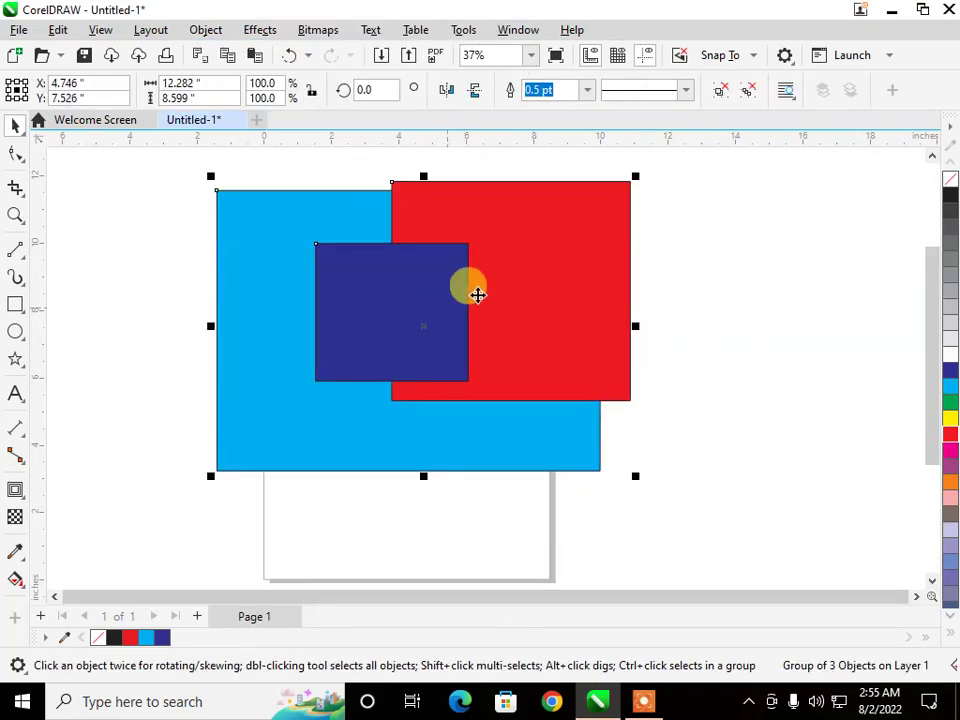
Ungroup the three rectangles and move the red one by itself to the right, clear of the dark blue one
{"action": "left_click", "coordinate": [207, 32]}
{"action": "mouse_move", "coordinate": [512, 312]}
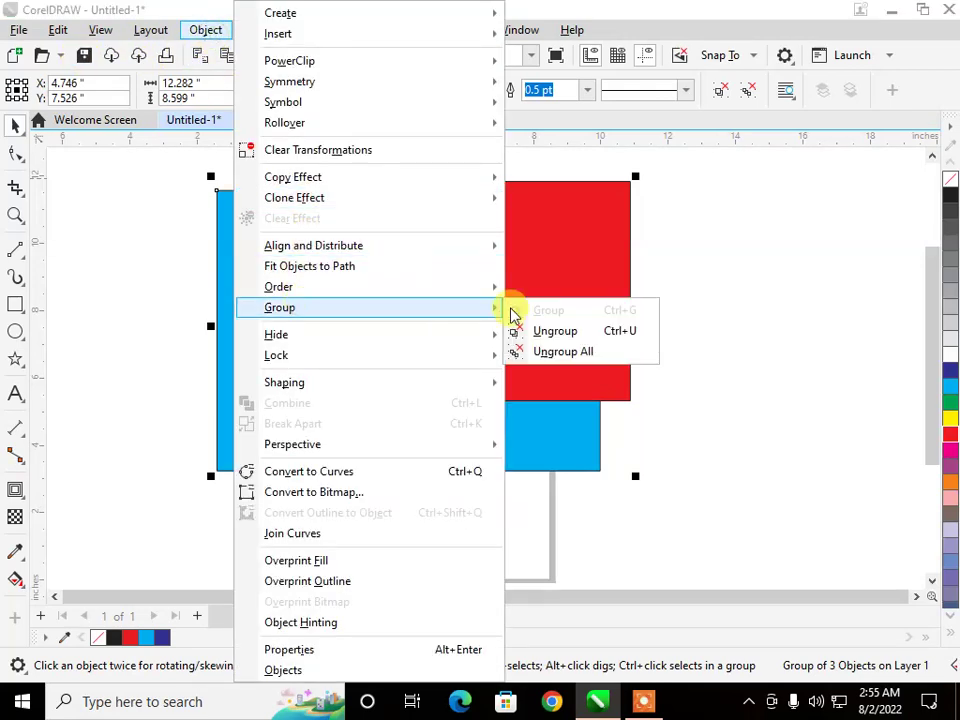
{"action": "left_click", "coordinate": [607, 333]}
{"action": "left_click", "coordinate": [617, 349]}
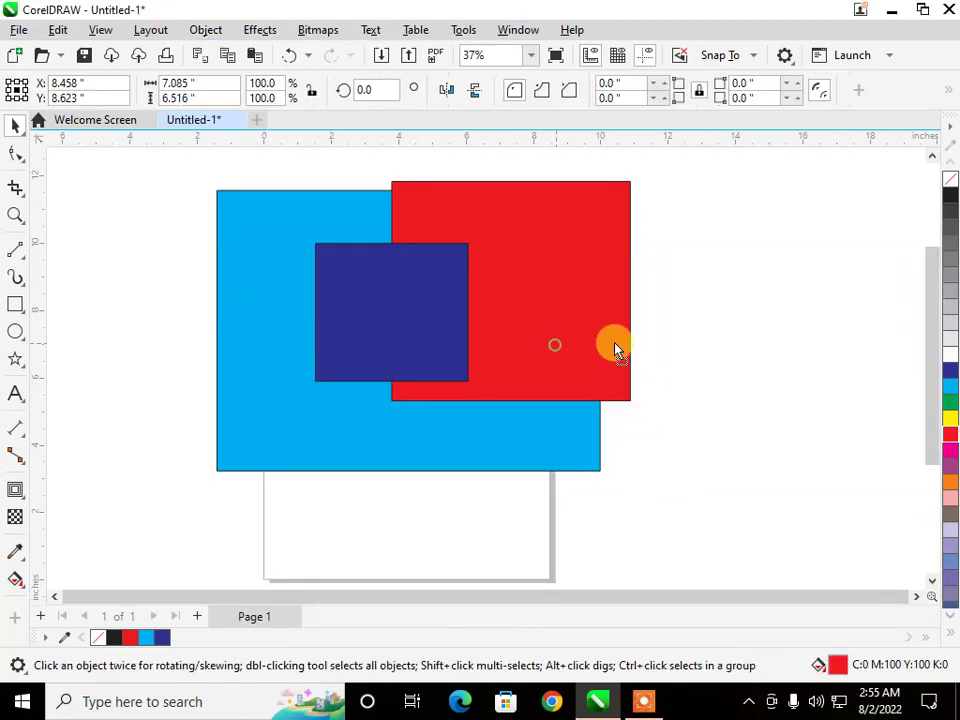
{"action": "left_click_drag", "start_coordinate": [617, 349], "coordinate": [594, 403]}
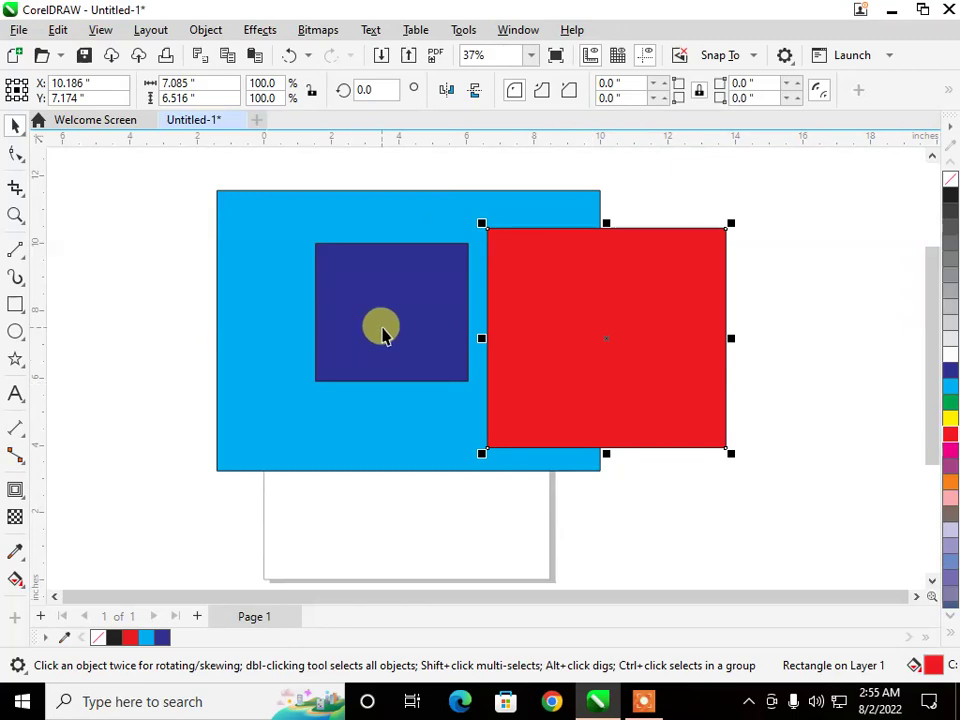
Reposition the red and dark blue rectangles diagonally below the cyan one so that neighbouring corners overlap
{"action": "scroll", "coordinate": [96, 319], "scroll_direction": "down", "scroll_amount": 2}
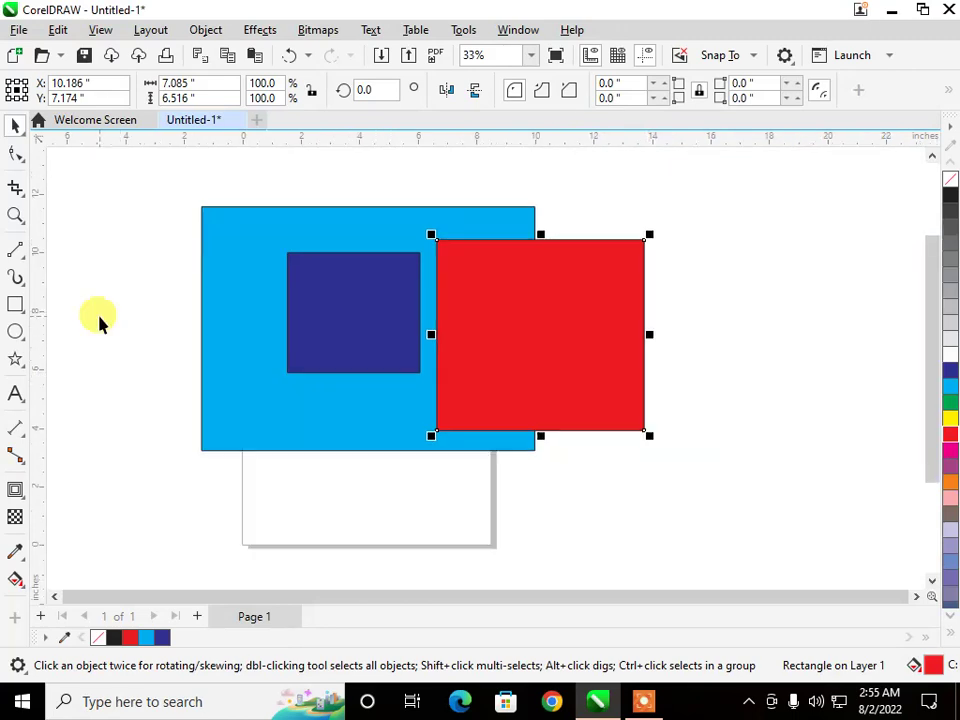
{"action": "left_click_drag", "start_coordinate": [448, 347], "coordinate": [455, 455]}
{"action": "left_click_drag", "start_coordinate": [330, 322], "coordinate": [576, 522]}
{"action": "scroll", "coordinate": [500, 314], "scroll_direction": "down", "scroll_amount": 2}
Combine the three overlapping rectangles into one curve and move it slightly to the right over the page
{"action": "left_click_drag", "start_coordinate": [152, 190], "coordinate": [608, 530]}
{"action": "left_click", "coordinate": [206, 30]}
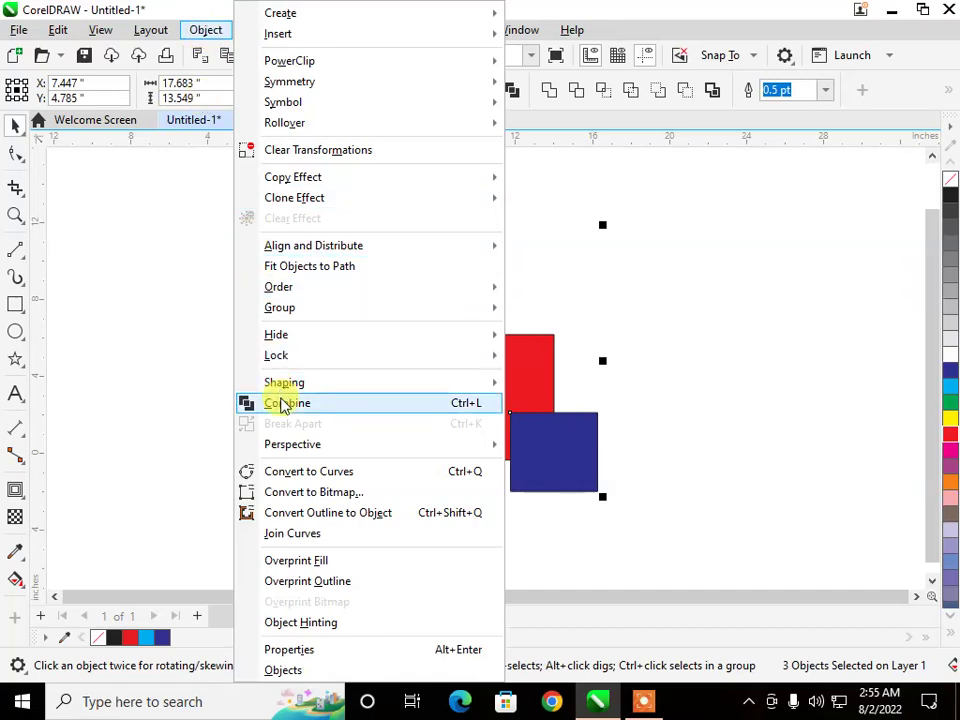
{"action": "left_click", "coordinate": [281, 401]}
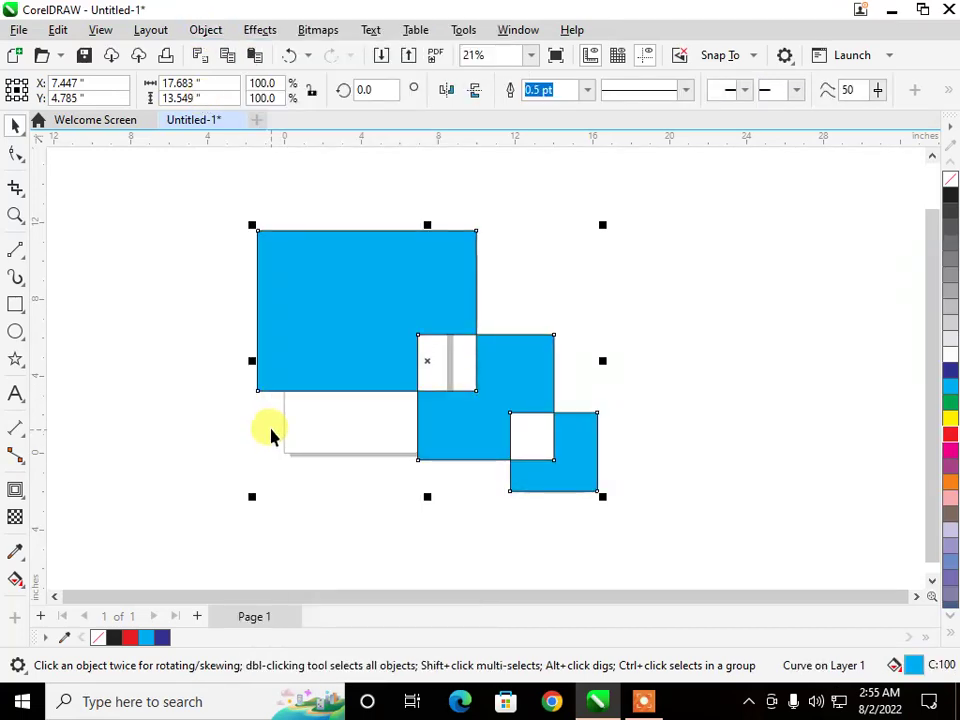
{"action": "left_click_drag", "start_coordinate": [342, 346], "coordinate": [264, 268]}
{"action": "left_click_drag", "start_coordinate": [224, 229], "coordinate": [354, 313]}
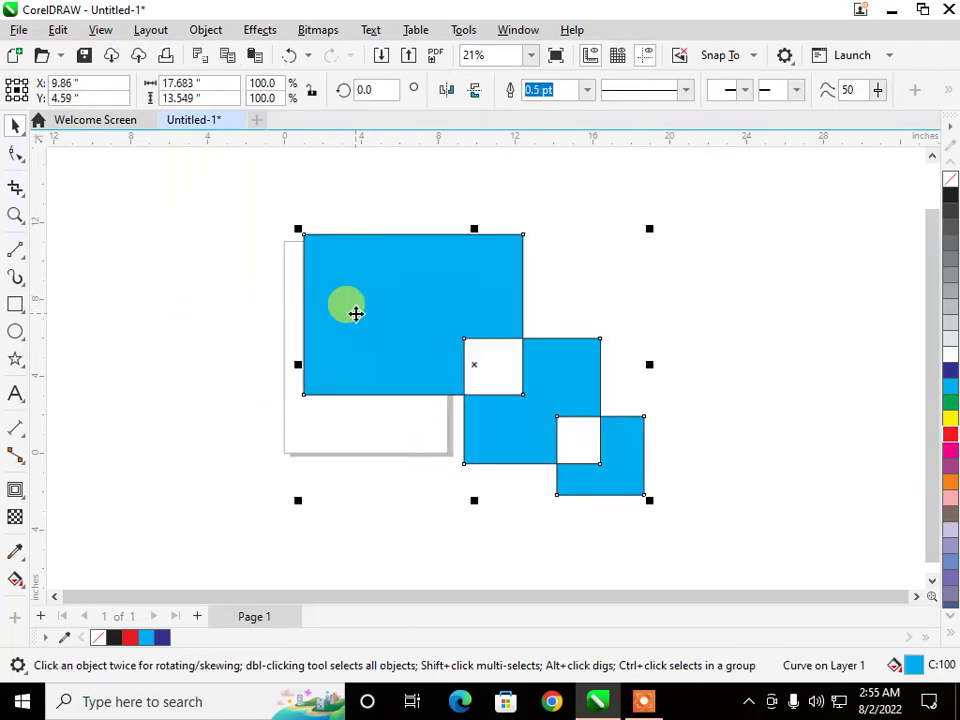
Break the combined curve apart and select each resulting rectangle individually, ending with the largest one
{"action": "left_click", "coordinate": [205, 30]}
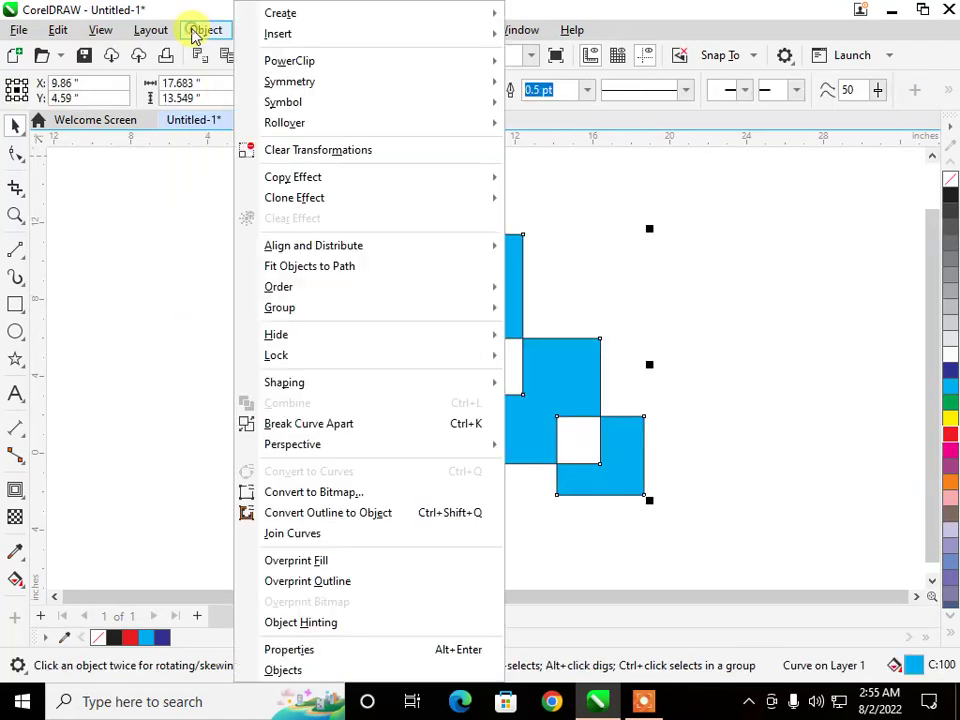
{"action": "left_click", "coordinate": [397, 433]}
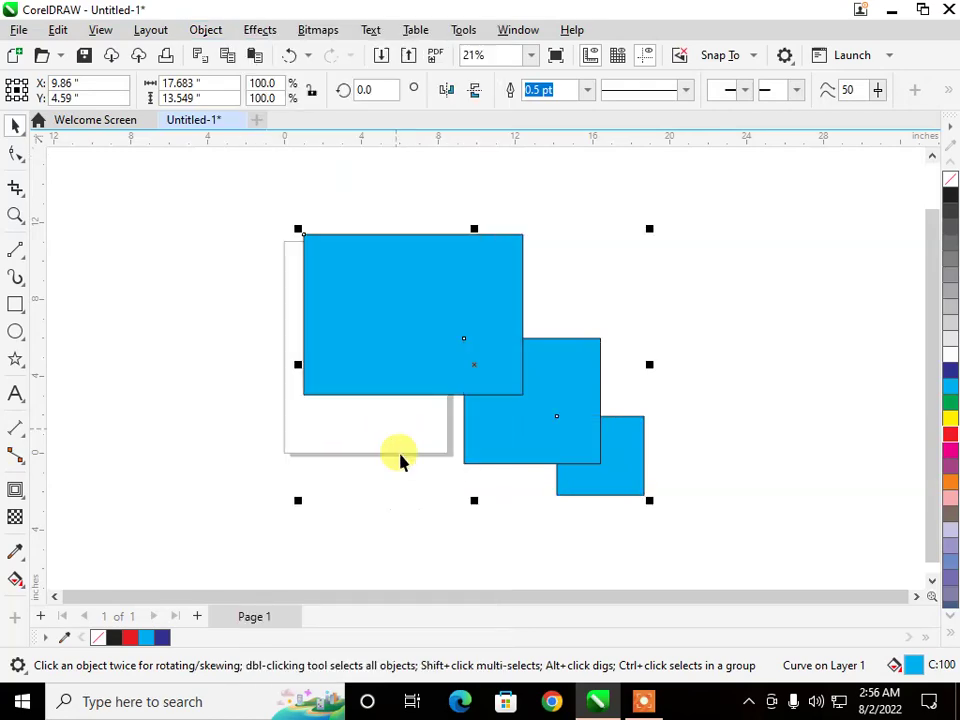
{"action": "left_click", "coordinate": [397, 486]}
{"action": "left_click", "coordinate": [536, 456]}
{"action": "left_click", "coordinate": [616, 479]}
{"action": "left_click", "coordinate": [403, 369]}
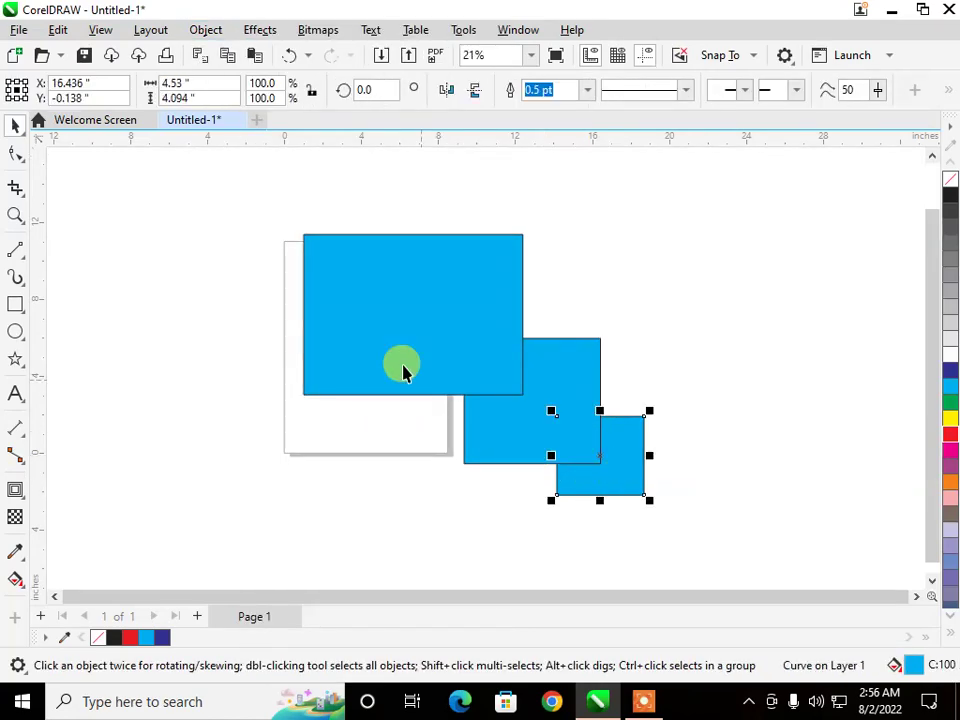
Hide the largest rectangle and show all hidden objects again
{"action": "left_click", "coordinate": [198, 30]}
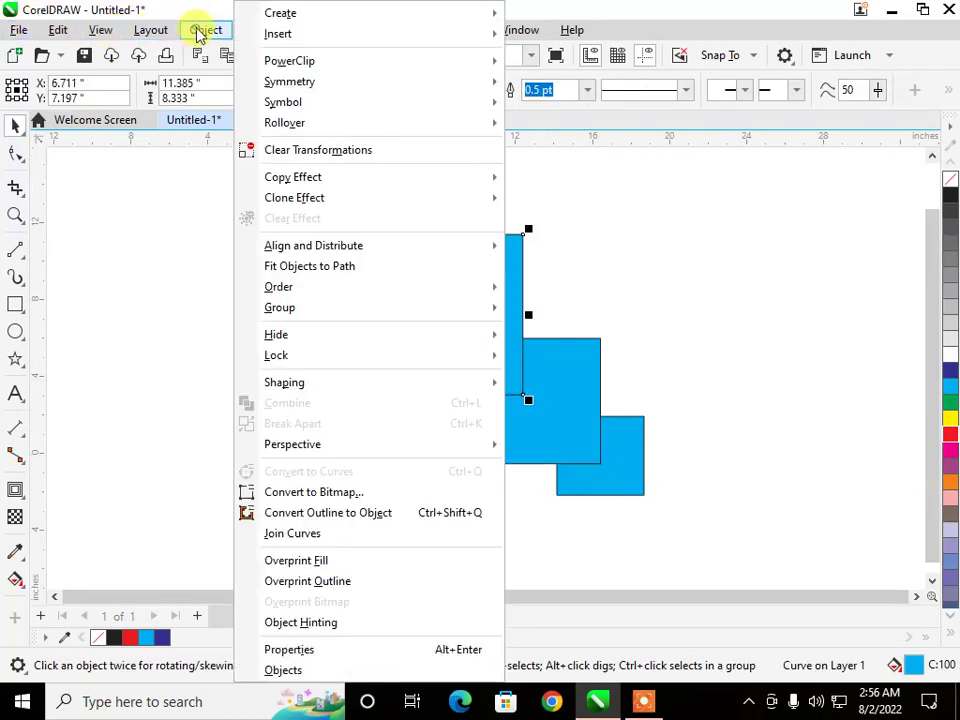
{"action": "mouse_move", "coordinate": [297, 343]}
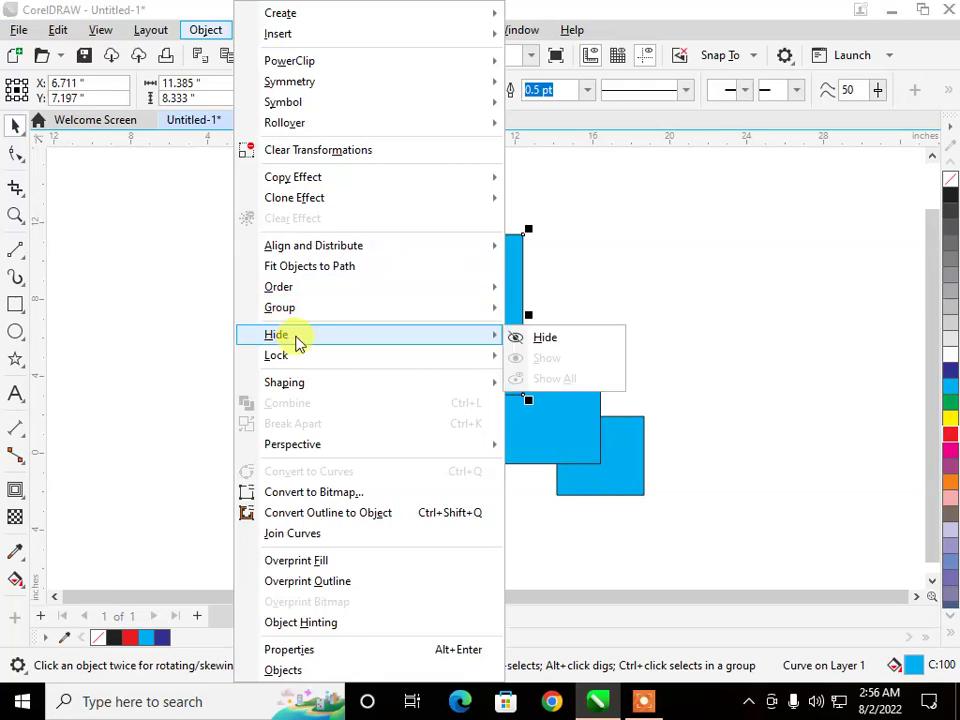
{"action": "left_click", "coordinate": [541, 340]}
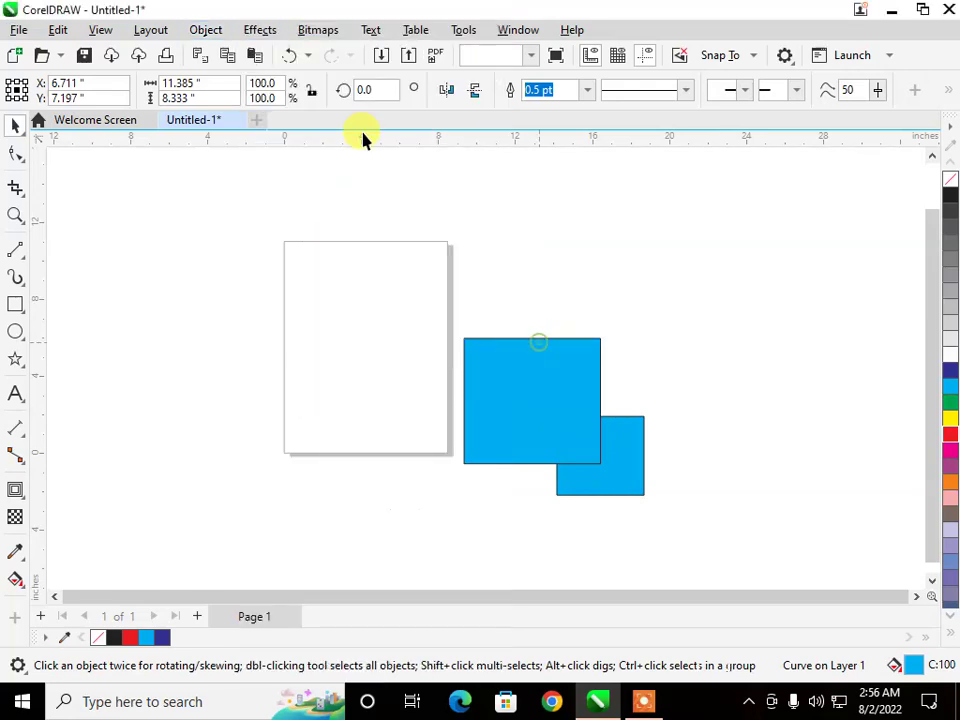
{"action": "left_click", "coordinate": [204, 30]}
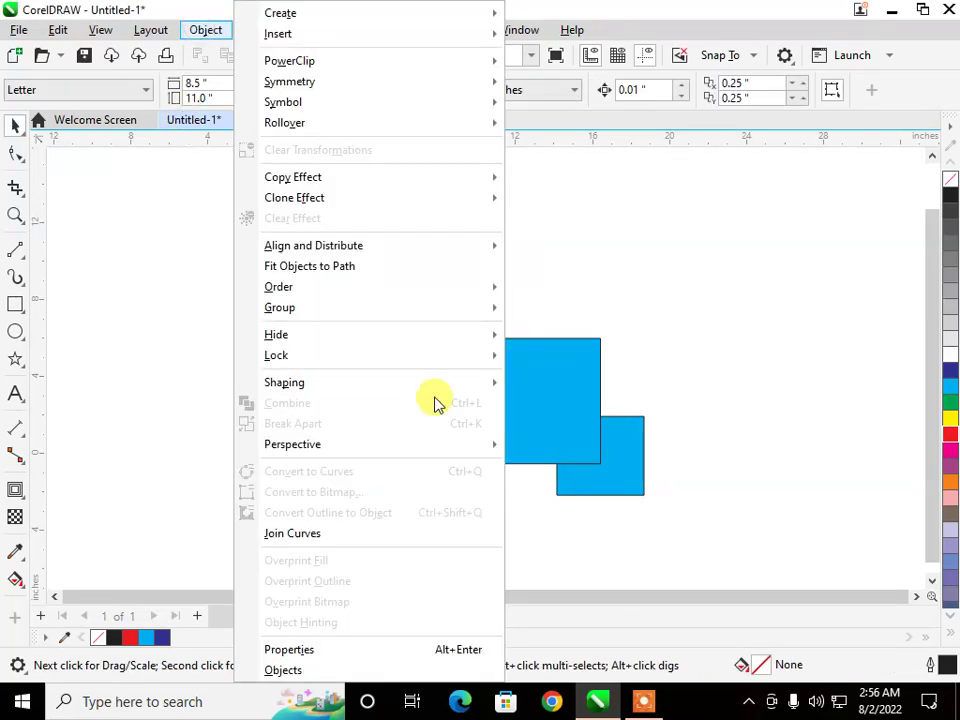
{"action": "mouse_move", "coordinate": [455, 345]}
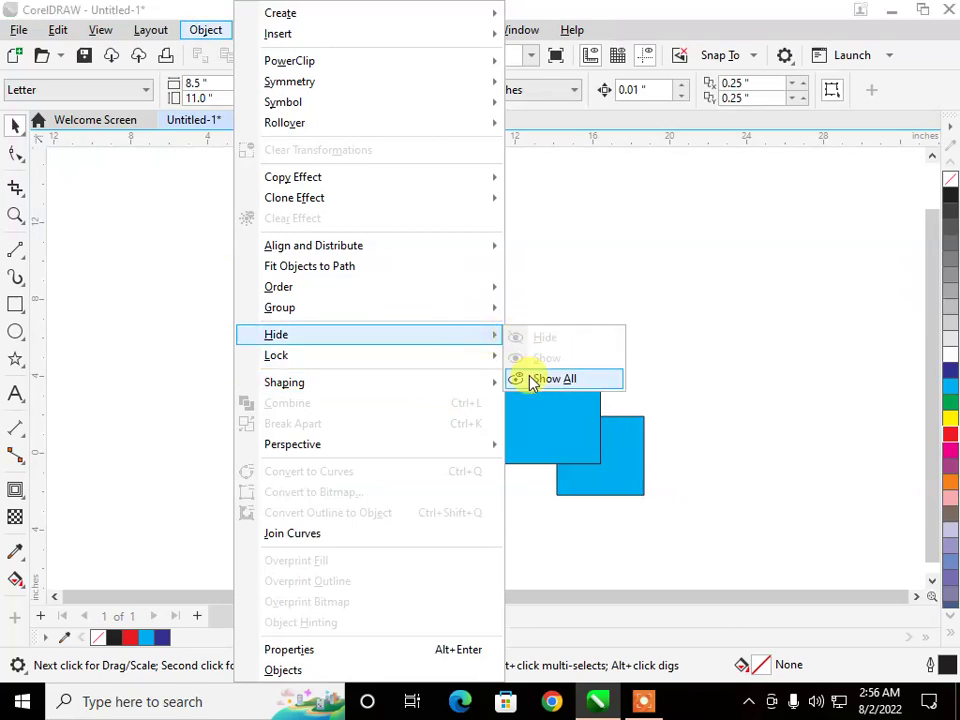
{"action": "left_click", "coordinate": [530, 377]}
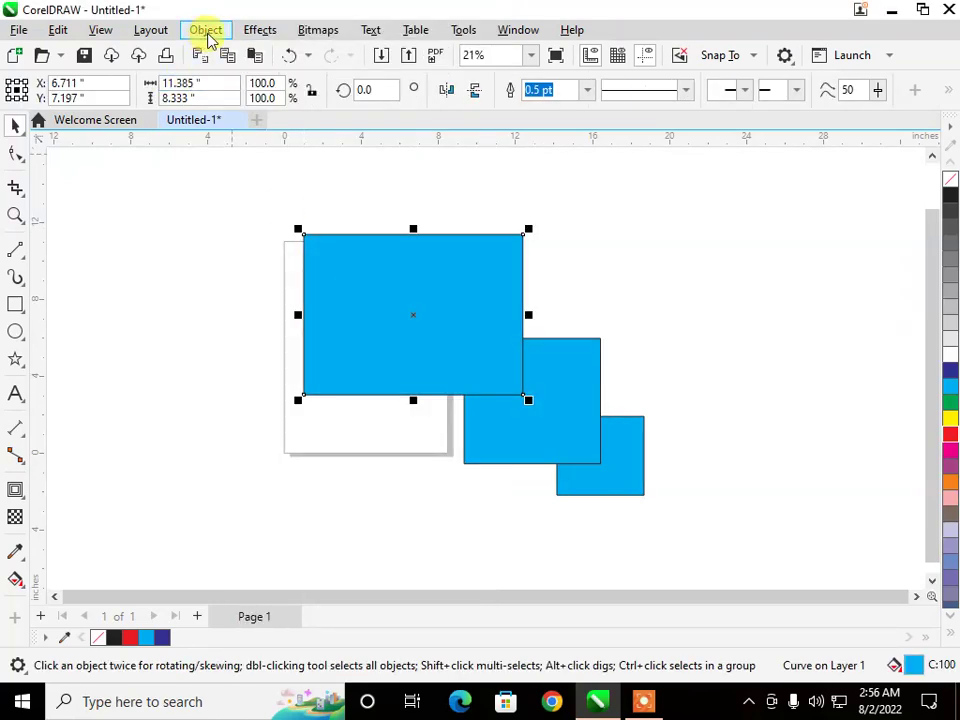
Lock the largest rectangle and try to move it
{"action": "left_click", "coordinate": [206, 31]}
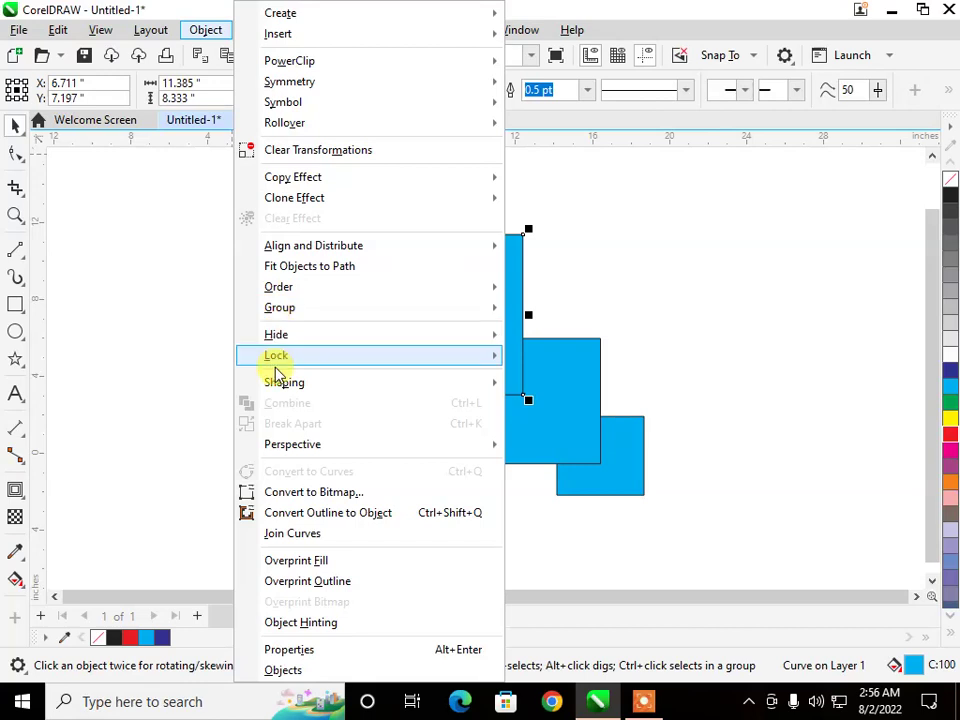
{"action": "mouse_move", "coordinate": [484, 364]}
{"action": "left_click", "coordinate": [540, 362]}
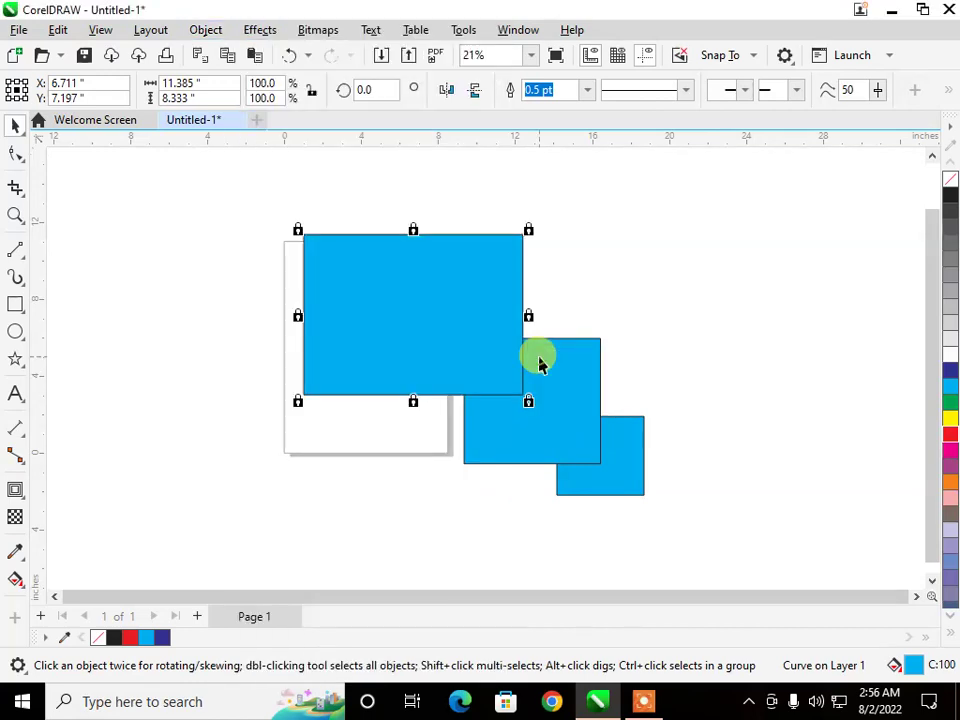
{"action": "left_click", "coordinate": [256, 358]}
{"action": "left_click_drag", "start_coordinate": [372, 297], "coordinate": [303, 440]}
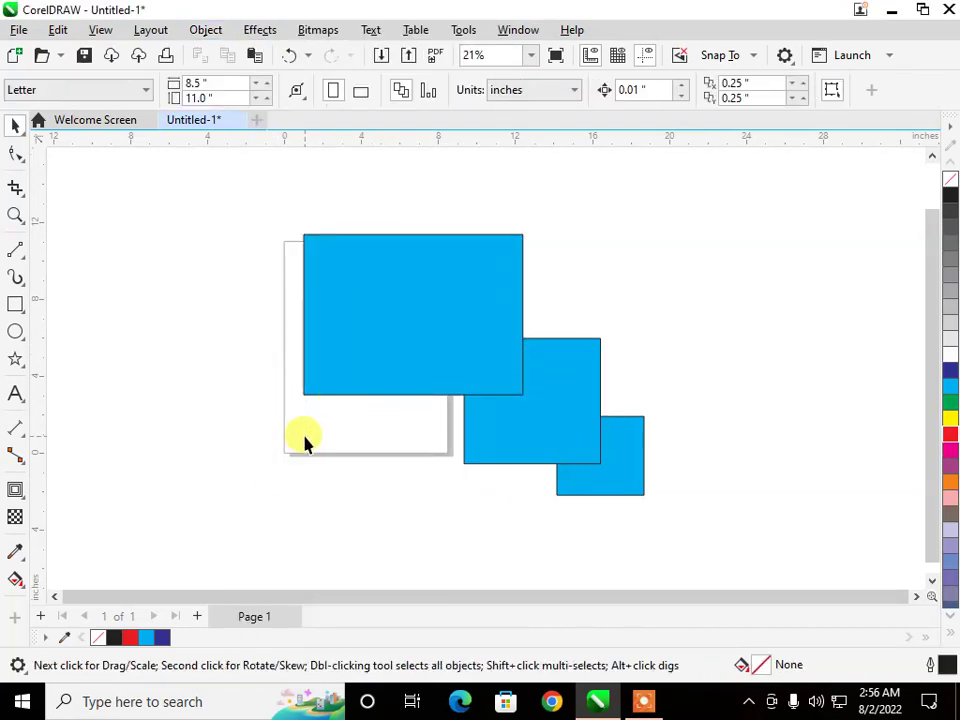
{"action": "mouse_move", "coordinate": [283, 388]}
{"action": "left_mouse_down"}
{"action": "mouse_move", "coordinate": [360, 377]}
{"action": "mouse_move", "coordinate": [396, 328]}
{"action": "mouse_move", "coordinate": [370, 388]}
{"action": "left_mouse_up"}
Move the unlocked medium rectangle out to the empty area left of the page
{"action": "left_click_drag", "start_coordinate": [525, 431], "coordinate": [282, 509]}
{"action": "left_click_drag", "start_coordinate": [362, 477], "coordinate": [321, 336]}
{"action": "left_click_drag", "start_coordinate": [231, 319], "coordinate": [161, 329]}
Unlock all locked objects in the drawing
{"action": "left_click", "coordinate": [205, 29]}
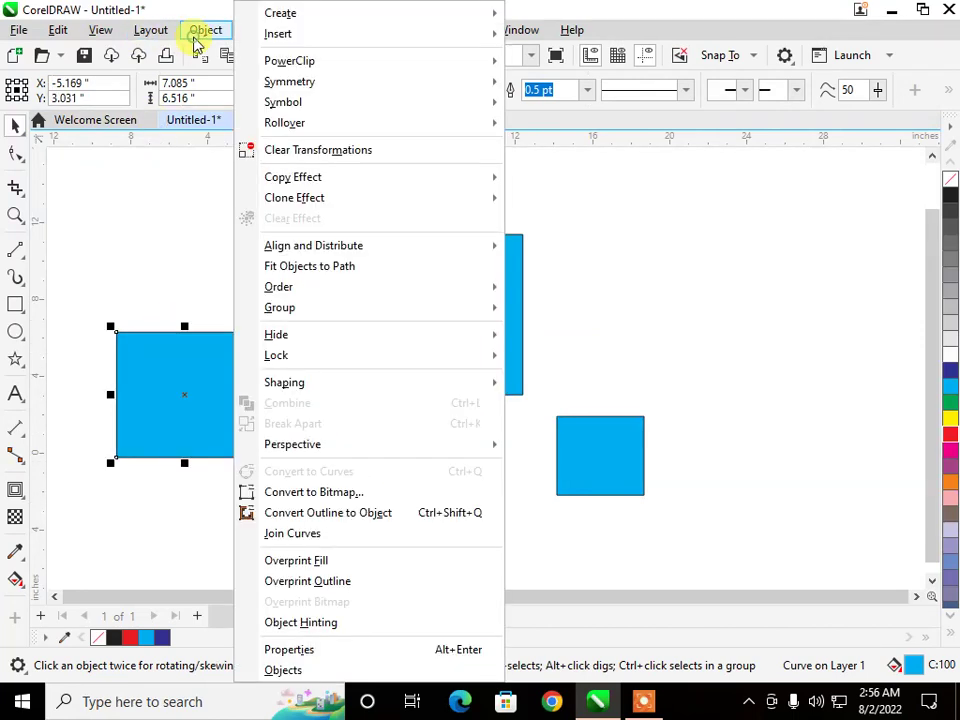
{"action": "left_click", "coordinate": [343, 362]}
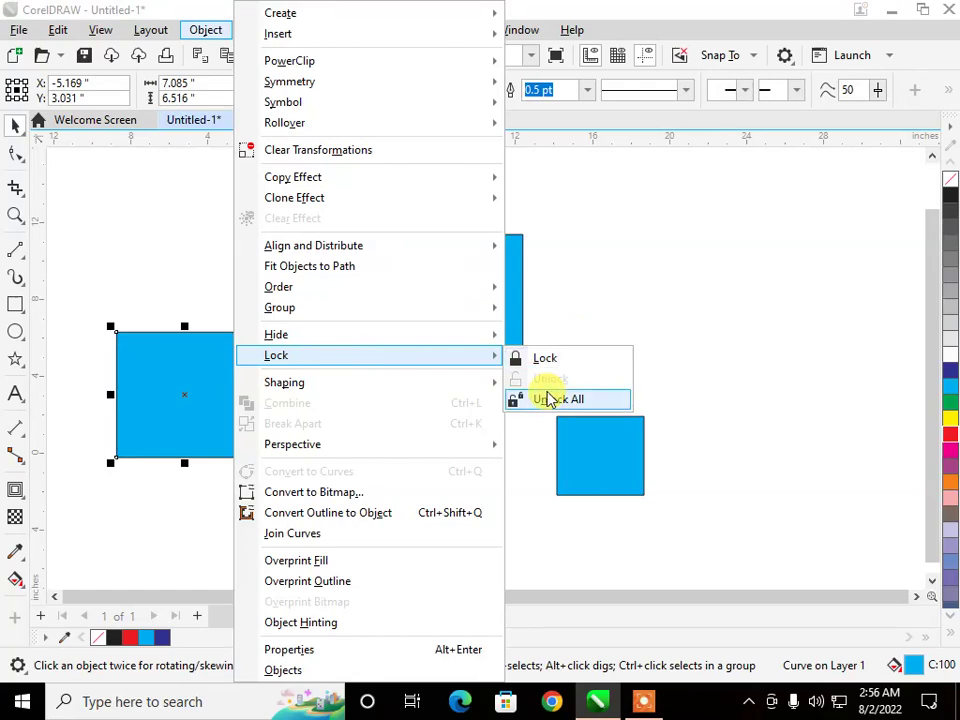
{"action": "left_click", "coordinate": [549, 399]}
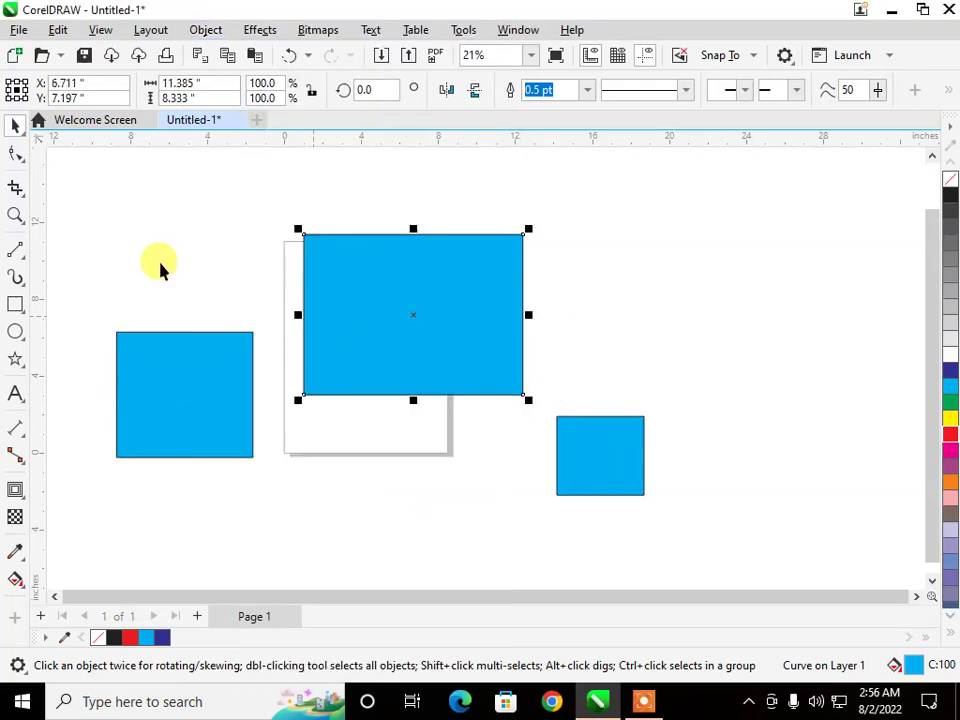
{"action": "left_click", "coordinate": [207, 30]}
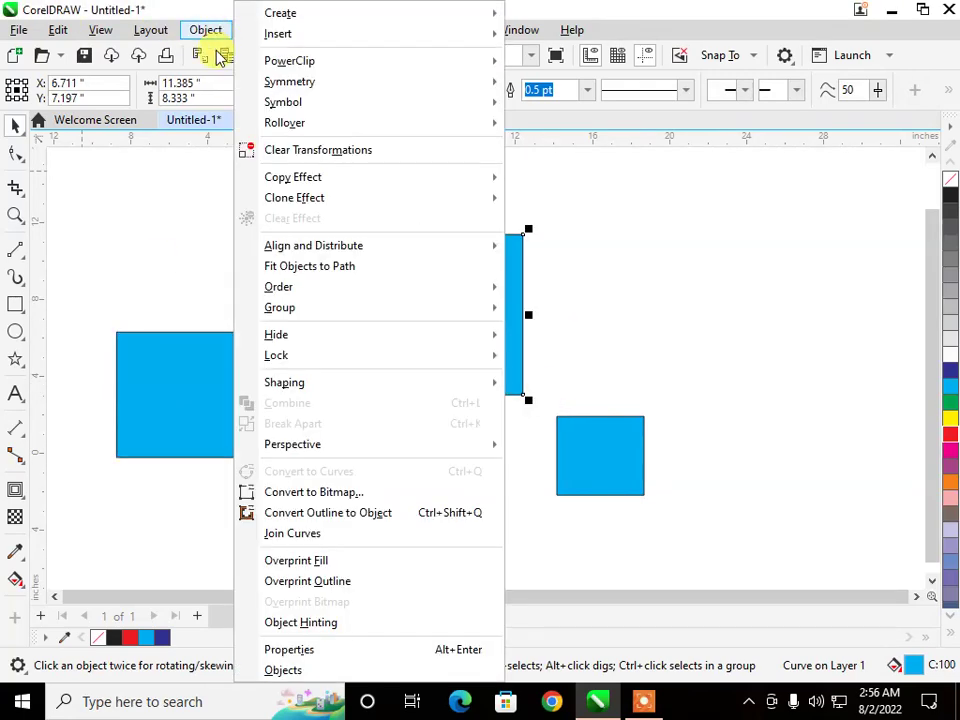
{"action": "mouse_move", "coordinate": [349, 393]}
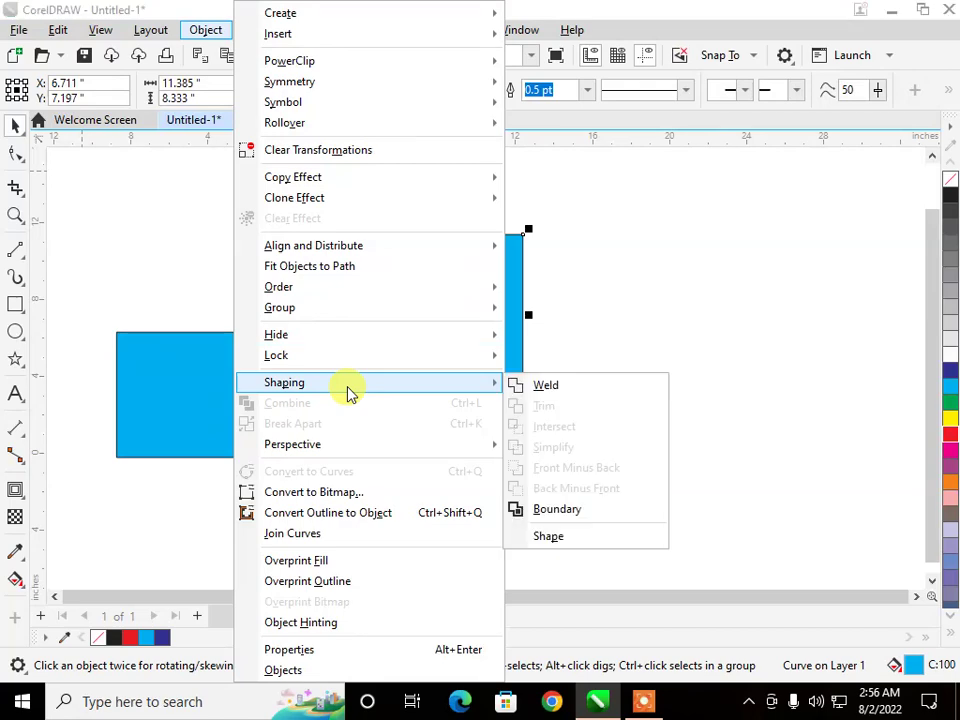
{"action": "left_click", "coordinate": [639, 253]}
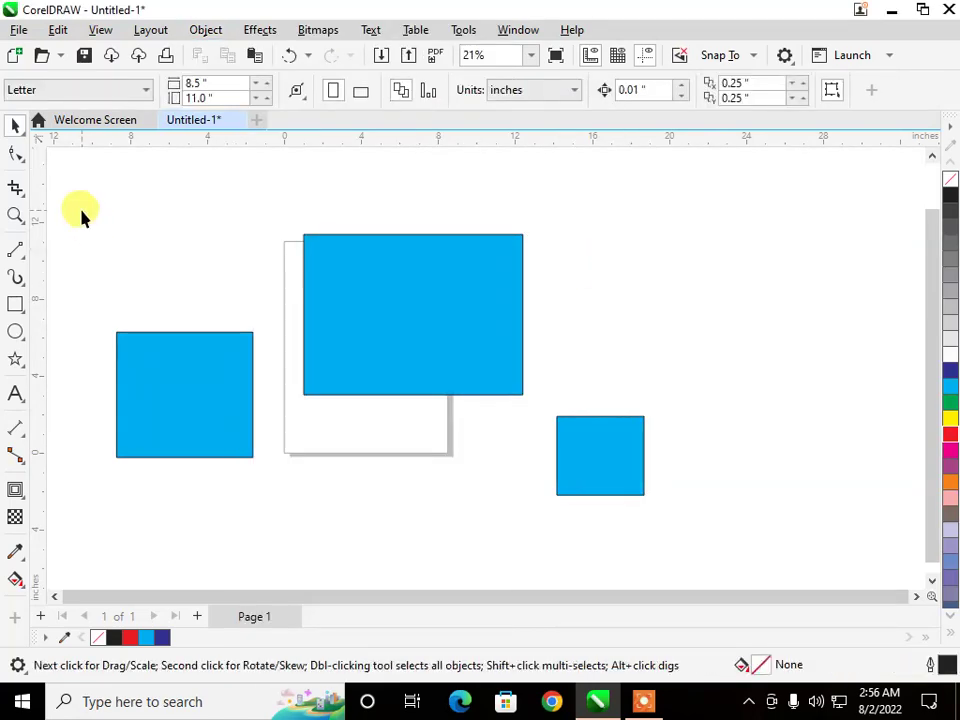
Delete all three blue rectangles from the drawing
{"action": "left_click_drag", "start_coordinate": [81, 211], "coordinate": [688, 540]}
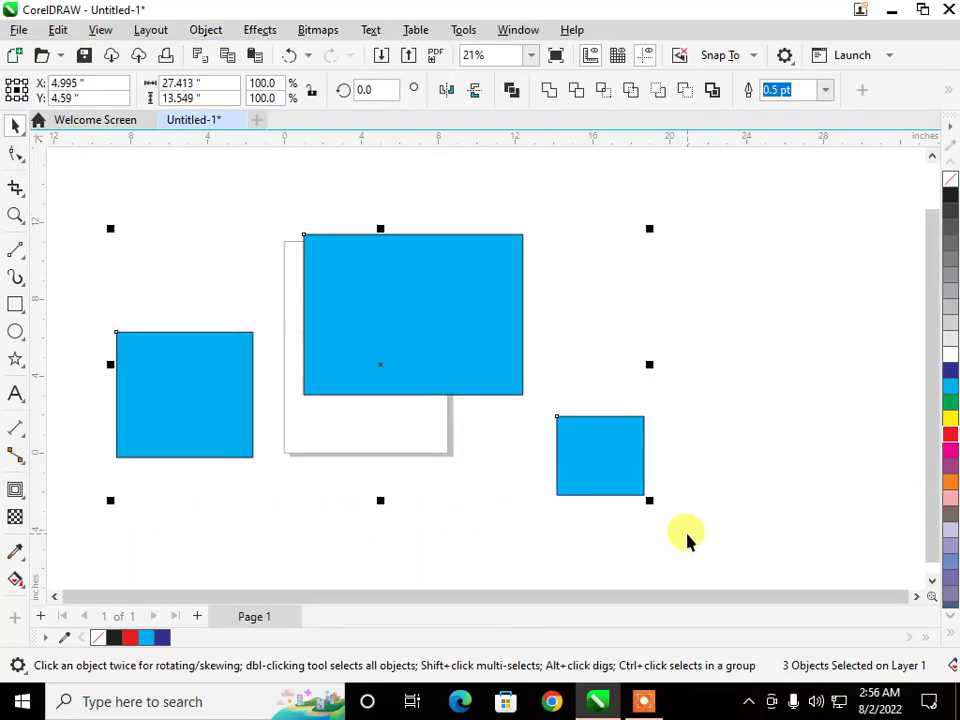
{"action": "key", "text": "Delete"}
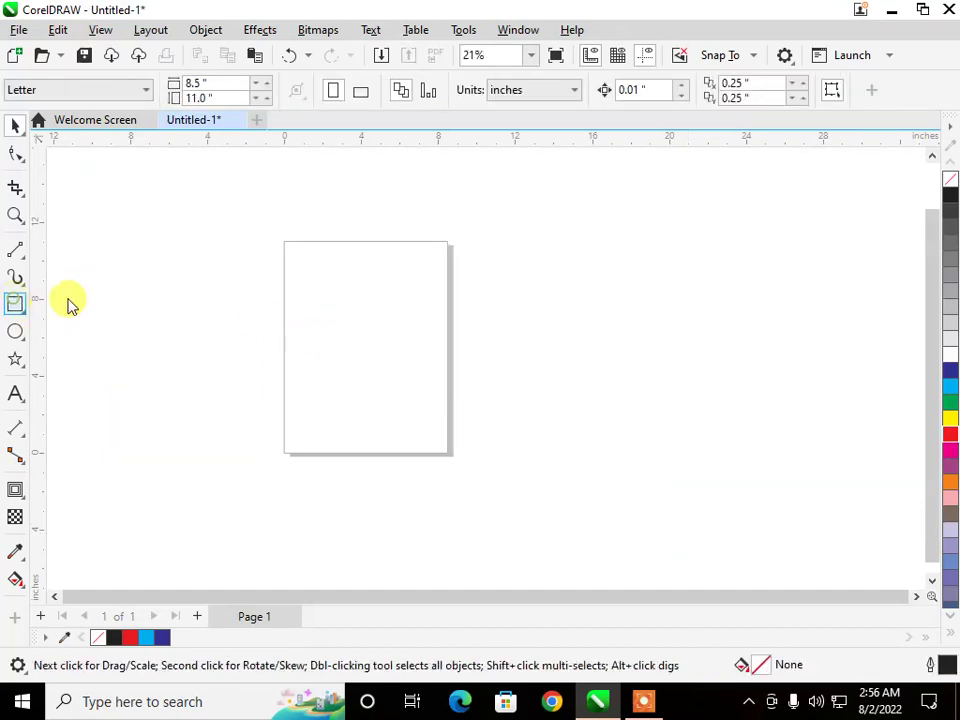
Draw a rectangle about 8.5 by 11 inches over the page and an overlapping ellipse about 17.6 by 13.9 inches
{"action": "key", "text": "F6"}
{"action": "left_click_drag", "start_coordinate": [283, 241], "coordinate": [452, 459]}
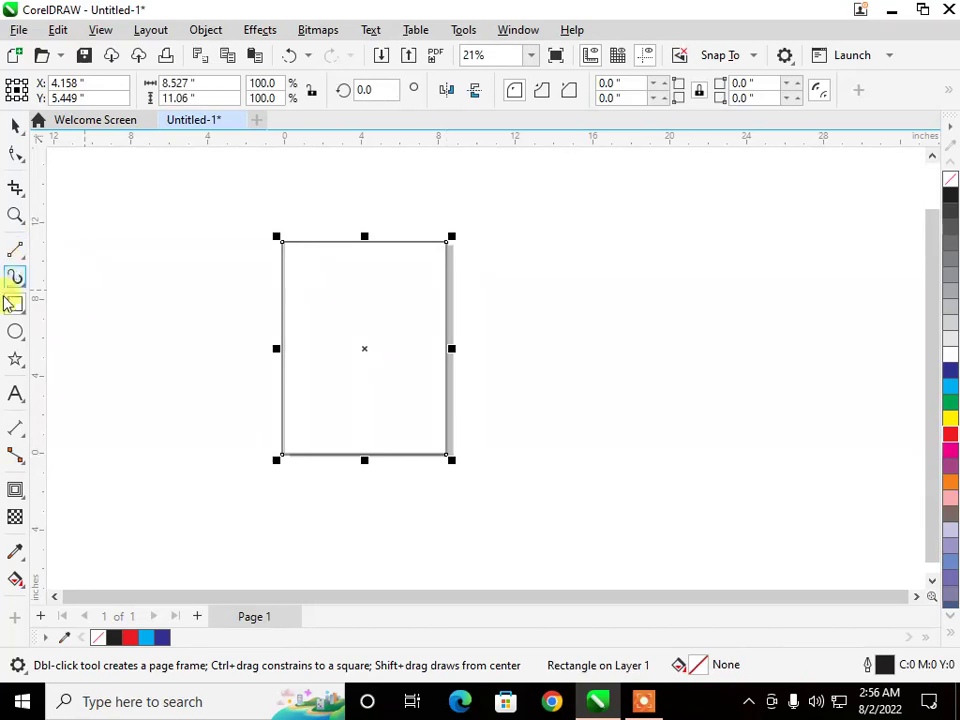
{"action": "left_click", "coordinate": [15, 330]}
{"action": "left_click_drag", "start_coordinate": [207, 264], "coordinate": [537, 527]}
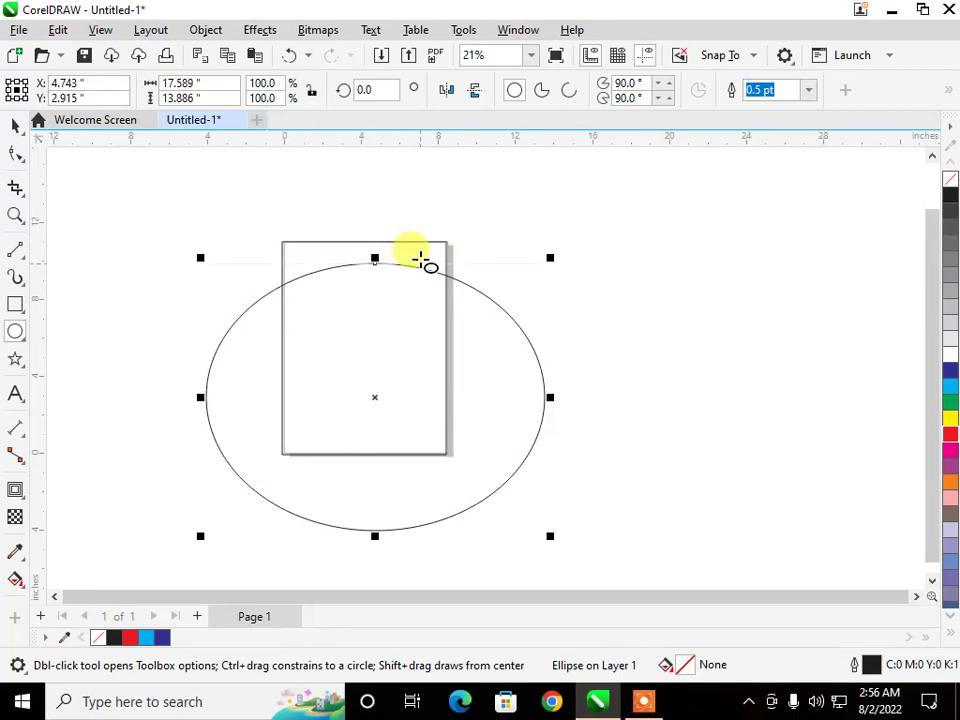
Trim the rectangle with the overlapping ellipse, and delete the ellipse
{"action": "left_click", "coordinate": [15, 130]}
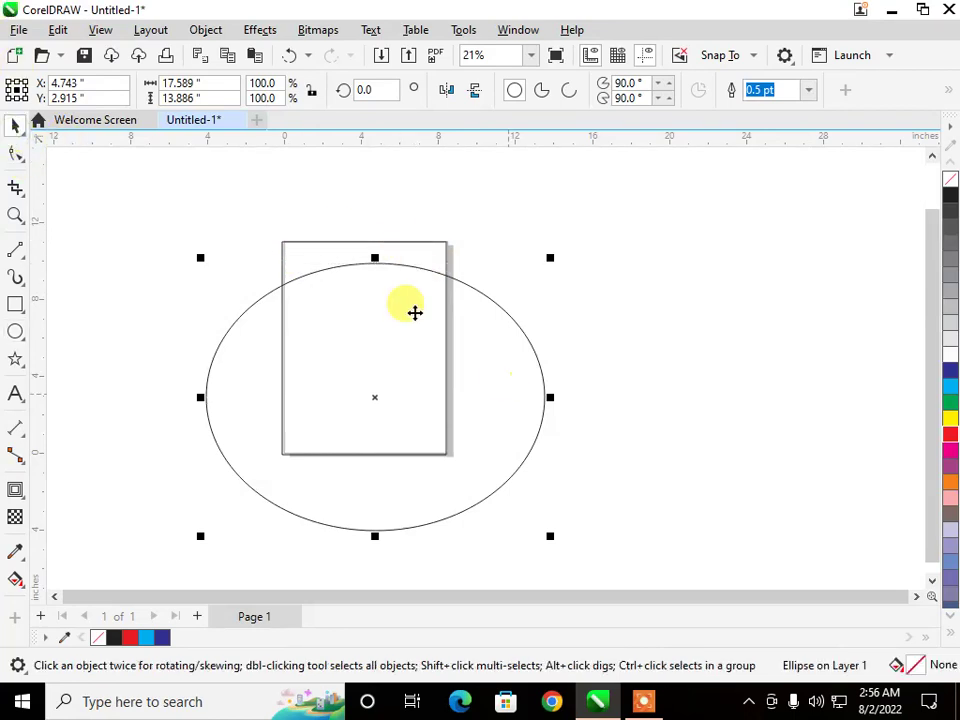
{"action": "left_click", "coordinate": [298, 252], "text": "shift"}
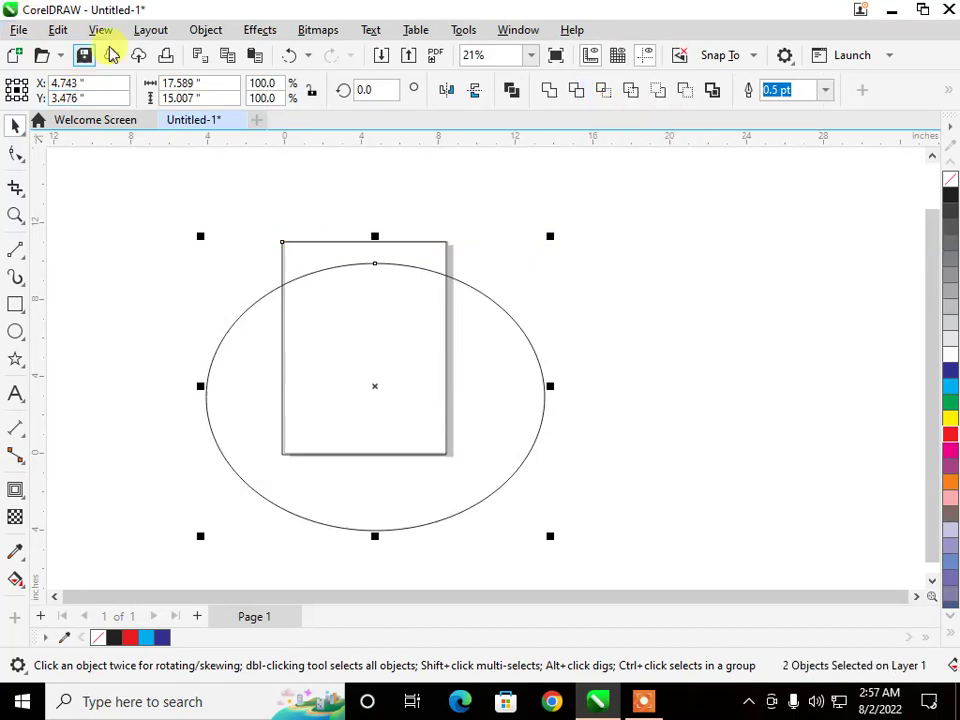
{"action": "left_click", "coordinate": [205, 30]}
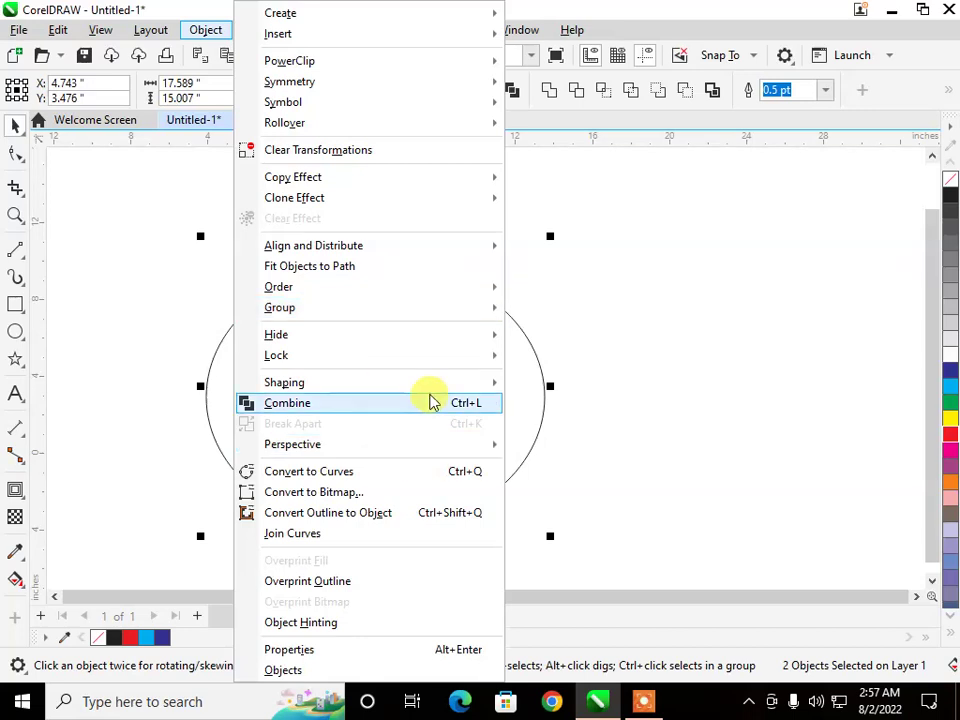
{"action": "mouse_move", "coordinate": [455, 386]}
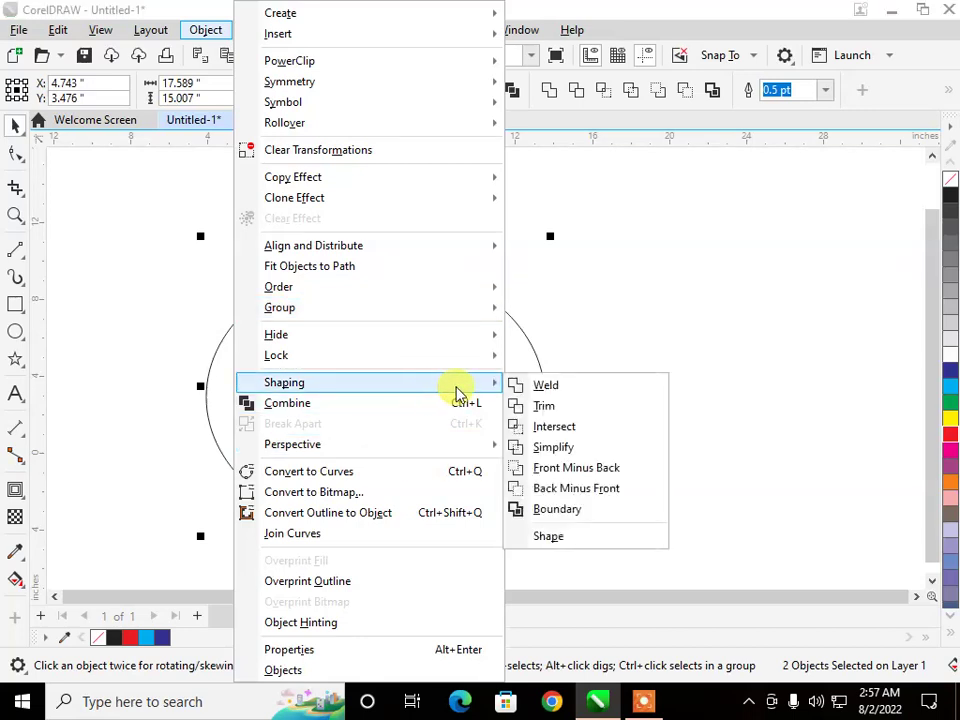
{"action": "left_click", "coordinate": [540, 410]}
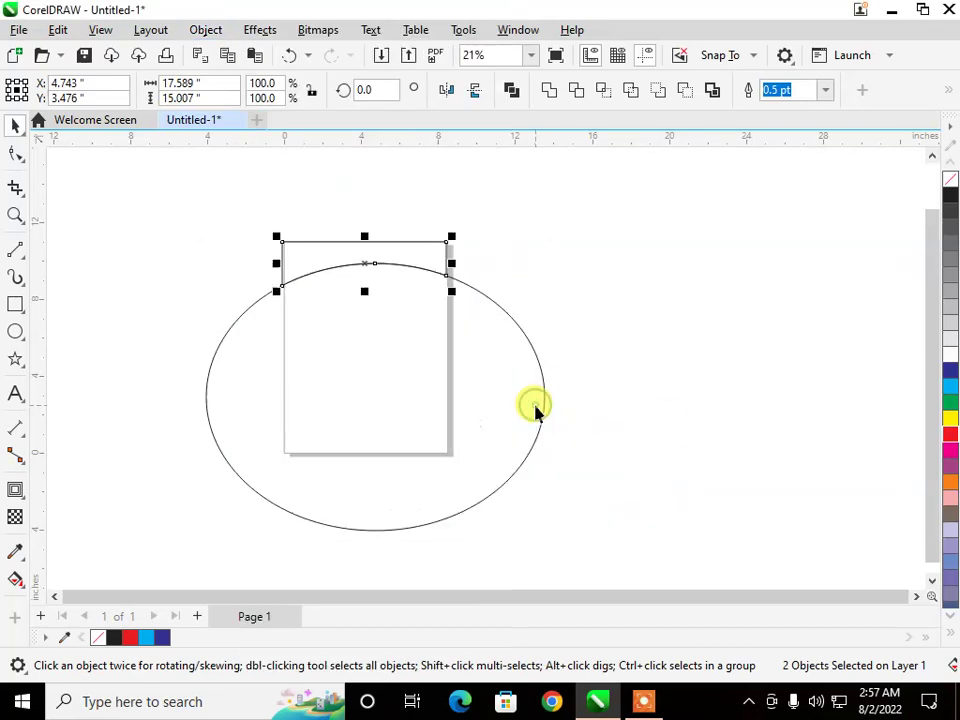
{"action": "left_click", "coordinate": [666, 418]}
{"action": "left_click", "coordinate": [238, 428]}
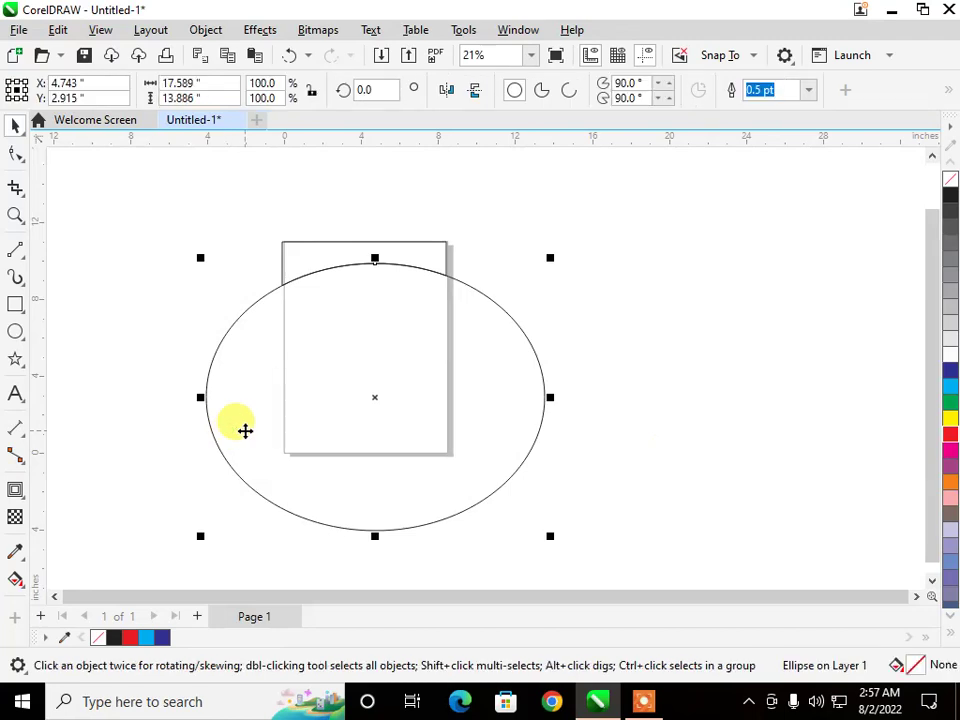
{"action": "key", "text": "Delete"}
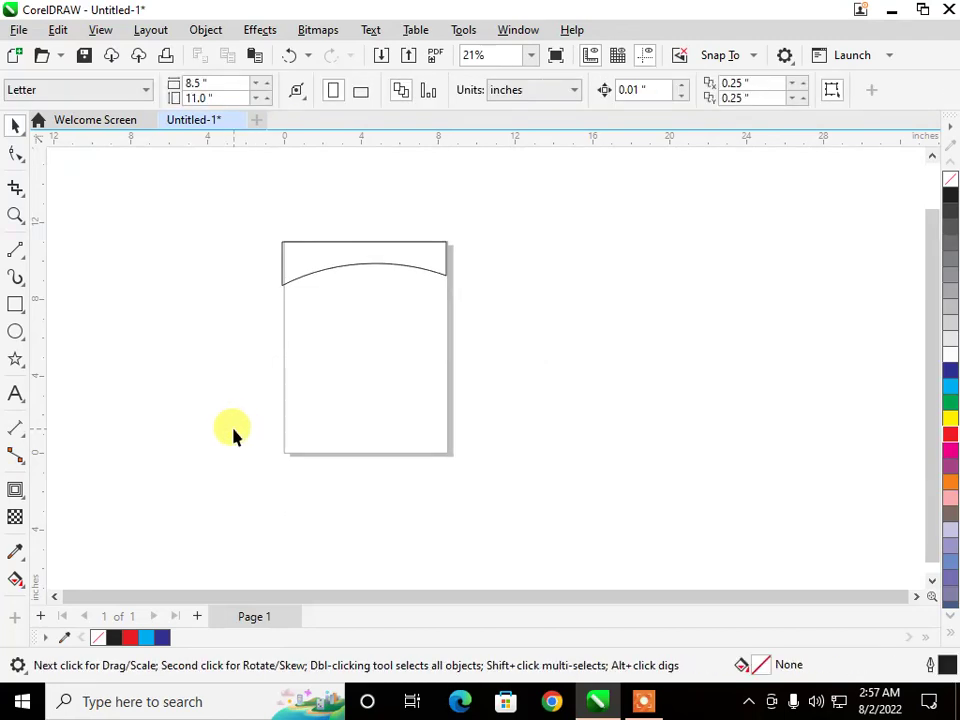
Draw two overlapping circles to the right of the page, about 9.7 inches wide and about 10.3 by 9.8 inches
{"action": "left_click", "coordinate": [15, 331]}
{"action": "left_click_drag", "start_coordinate": [506, 224], "coordinate": [697, 413]}
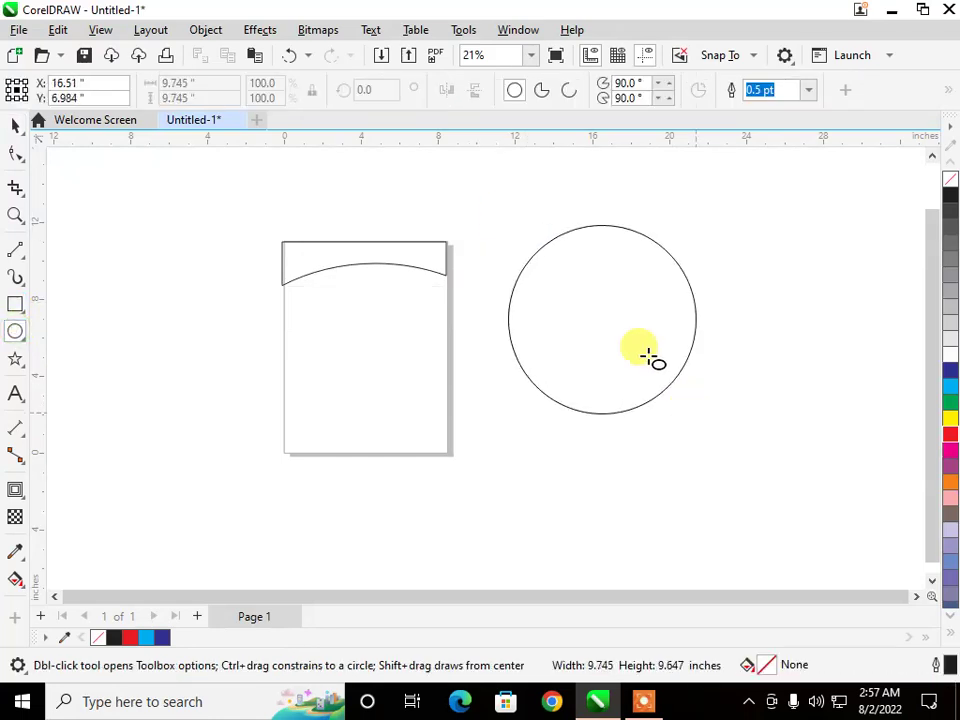
{"action": "left_click_drag", "start_coordinate": [588, 302], "coordinate": [793, 496]}
Weld the two overlapping circles into one shape and move it slightly up and to the left
{"action": "left_click", "coordinate": [12, 126]}
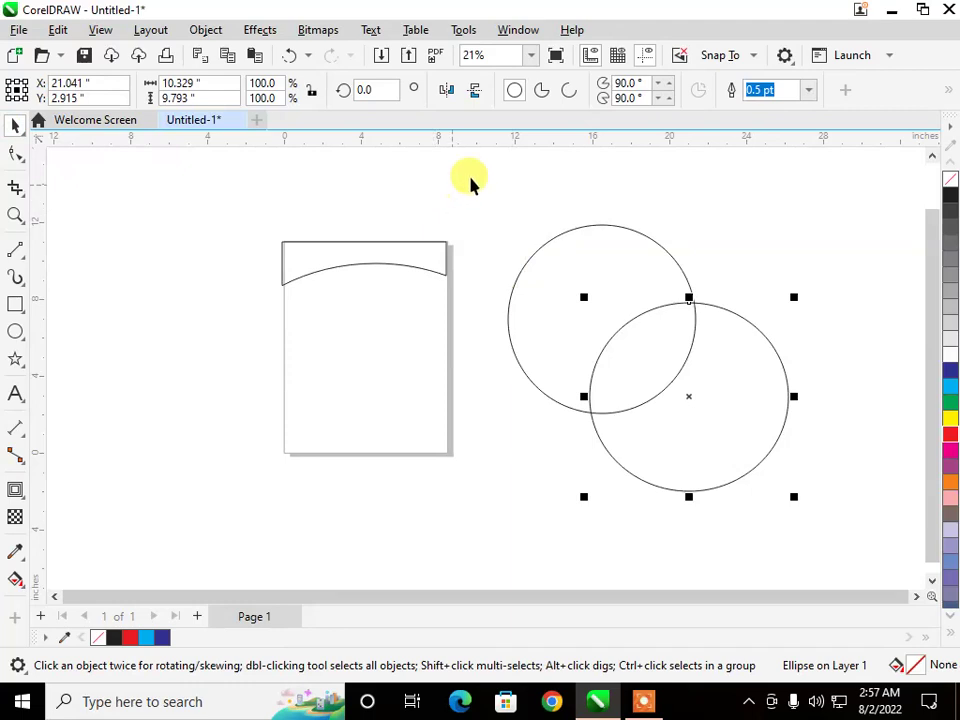
{"action": "left_click_drag", "start_coordinate": [832, 530], "coordinate": [832, 530]}
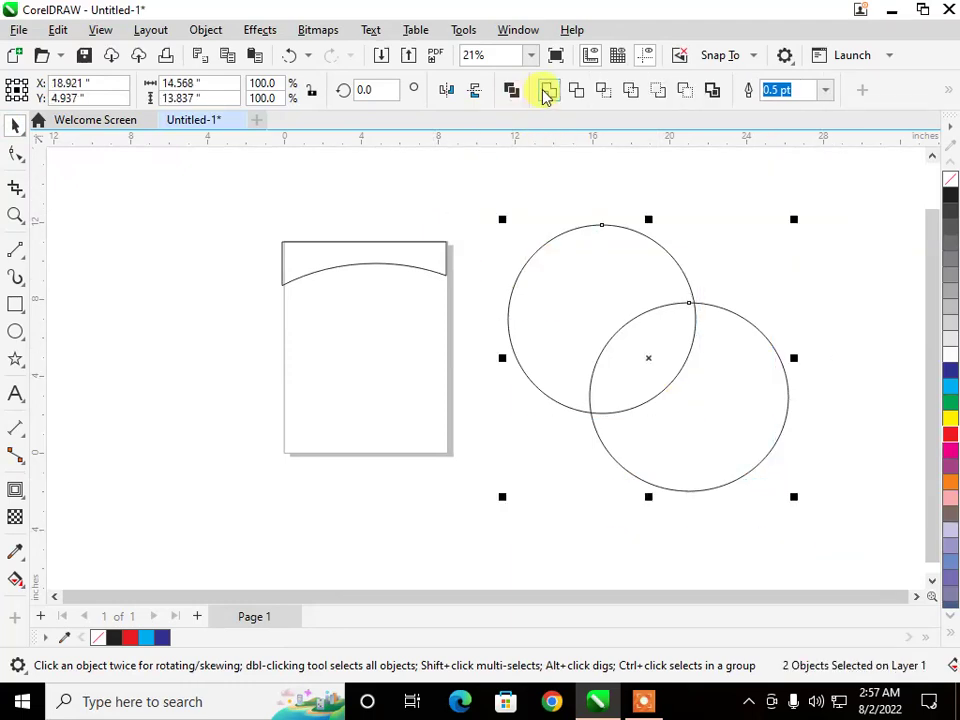
{"action": "left_click", "coordinate": [206, 36]}
{"action": "mouse_move", "coordinate": [403, 386]}
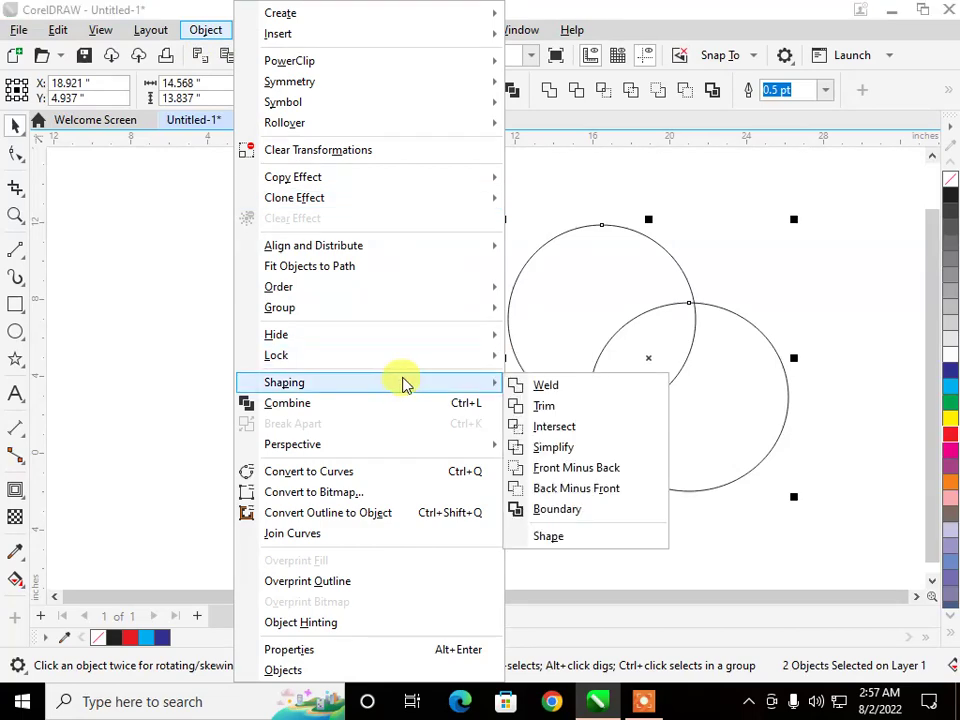
{"action": "left_click", "coordinate": [548, 394]}
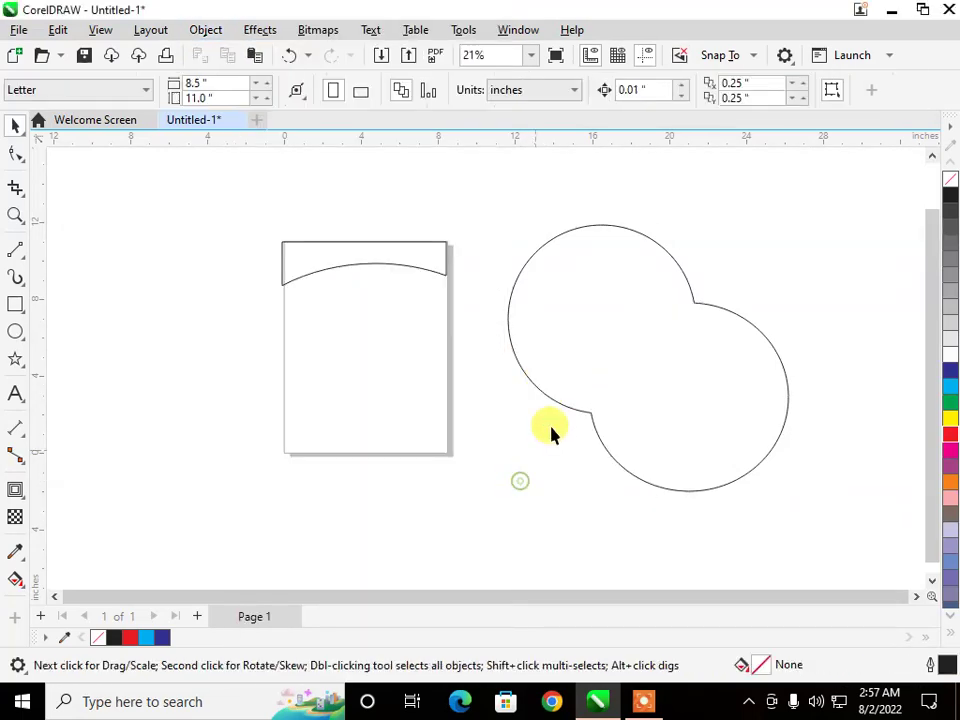
{"action": "left_click_drag", "start_coordinate": [614, 376], "coordinate": [598, 347]}
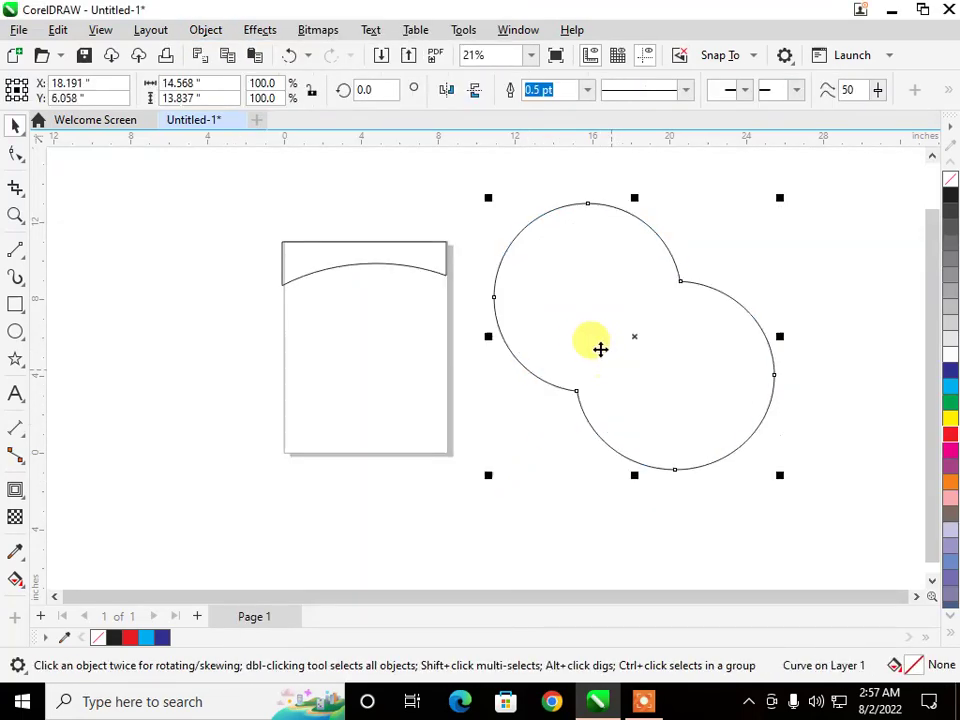
Draw a five-pointed star about 11.7 by 11.9 inches over the lower part of the welded shape and intersect the two
{"action": "left_click", "coordinate": [22, 357]}
{"action": "left_click_drag", "start_coordinate": [538, 281], "coordinate": [774, 520]}
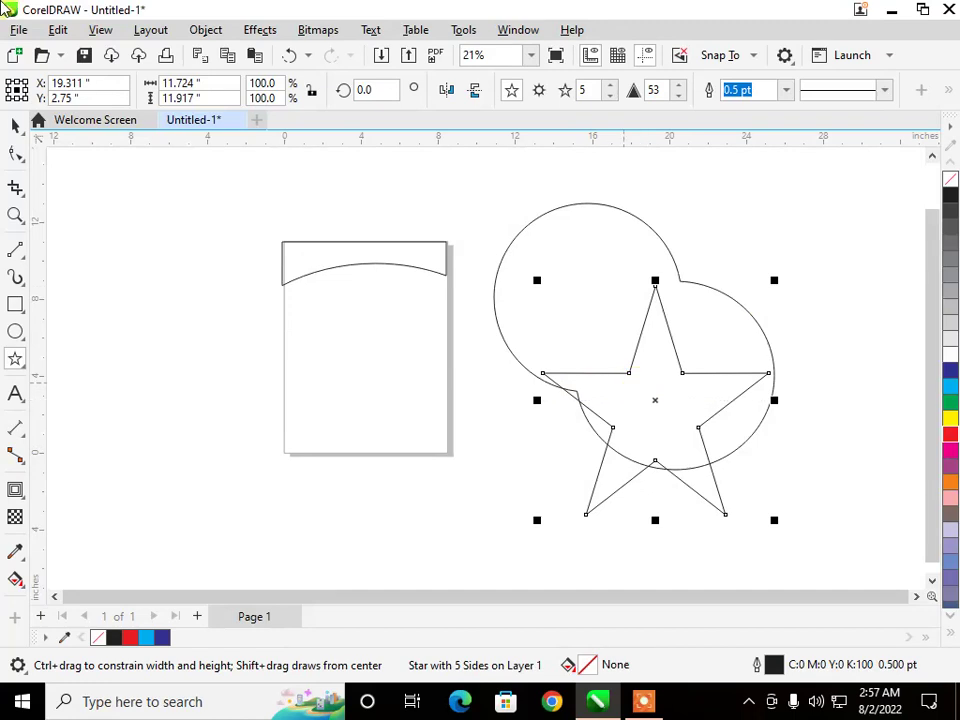
{"action": "left_click", "coordinate": [13, 128]}
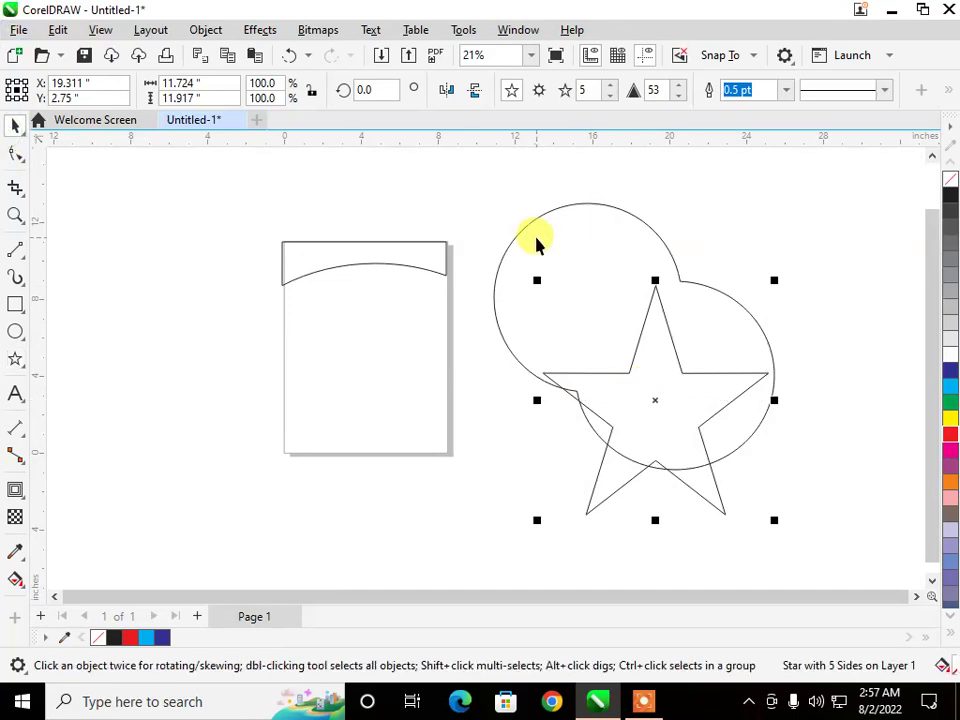
{"action": "left_click", "coordinate": [537, 242], "text": "shift"}
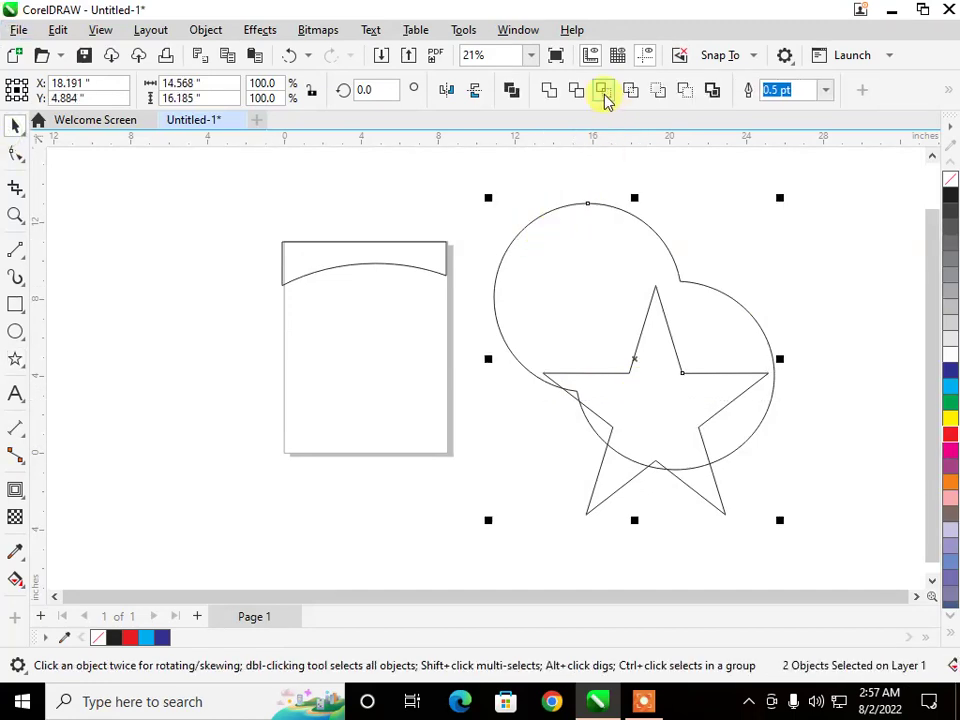
{"action": "left_click", "coordinate": [205, 29]}
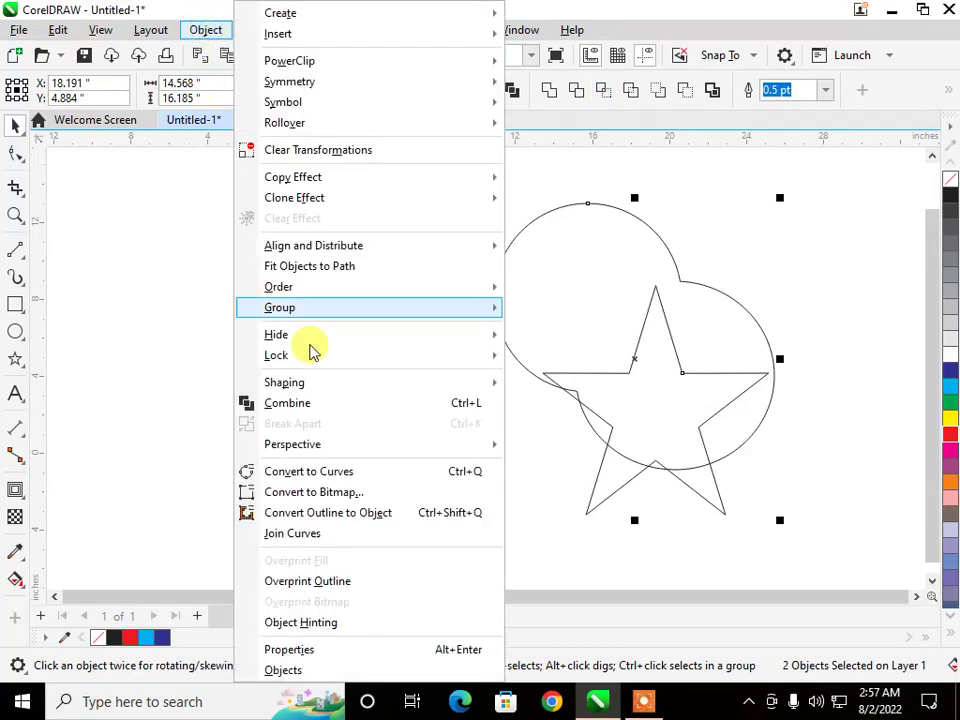
{"action": "mouse_move", "coordinate": [386, 385]}
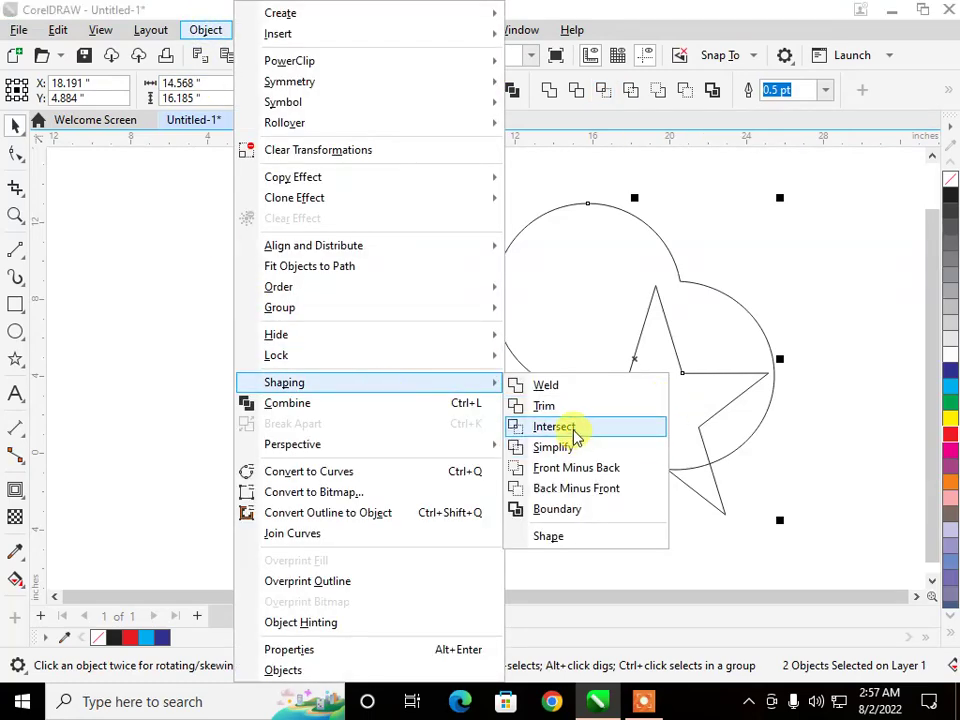
{"action": "left_click", "coordinate": [553, 427]}
{"action": "left_click", "coordinate": [600, 440]}
Move the original star onto the page and the intersection piece to the area left of the page
{"action": "left_click", "coordinate": [630, 395]}
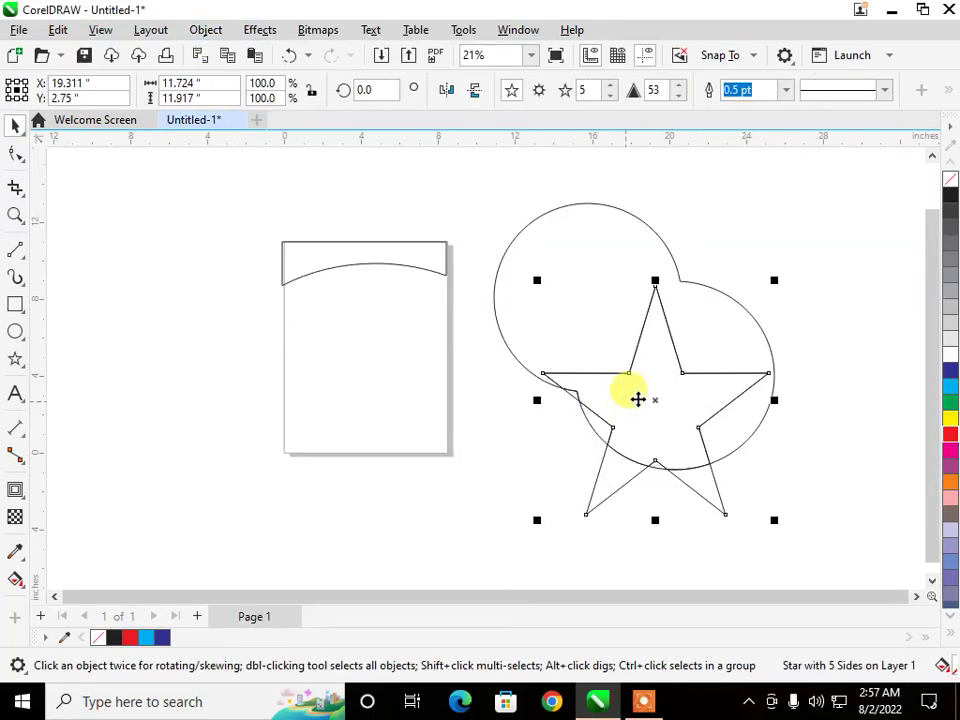
{"action": "left_click_drag", "start_coordinate": [638, 399], "coordinate": [377, 416]}
{"action": "left_click", "coordinate": [648, 395]}
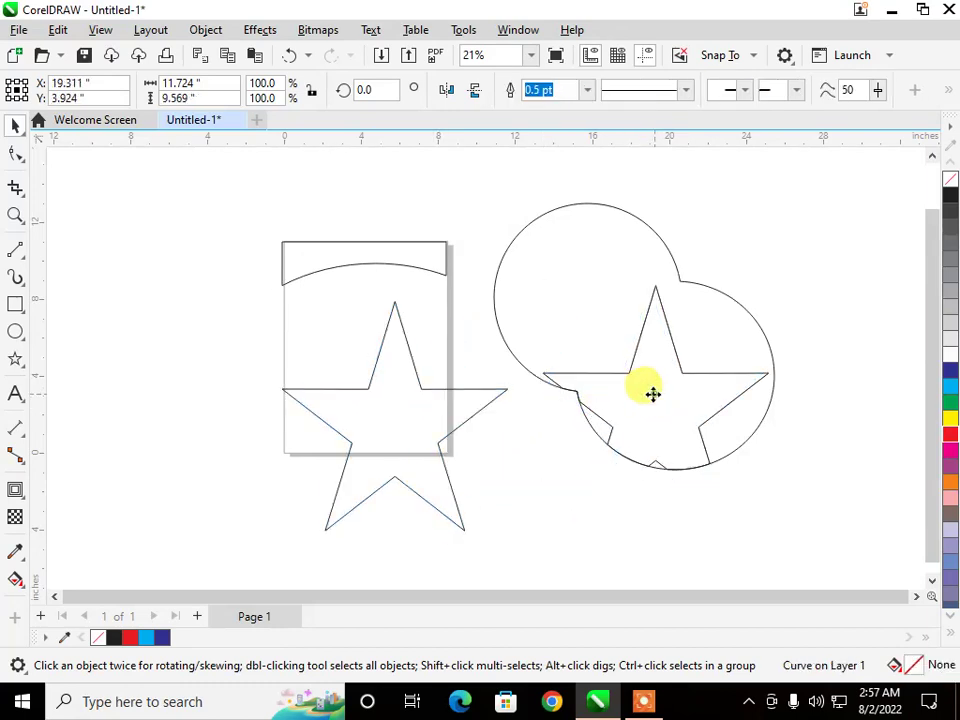
{"action": "left_click_drag", "start_coordinate": [652, 394], "coordinate": [209, 372]}
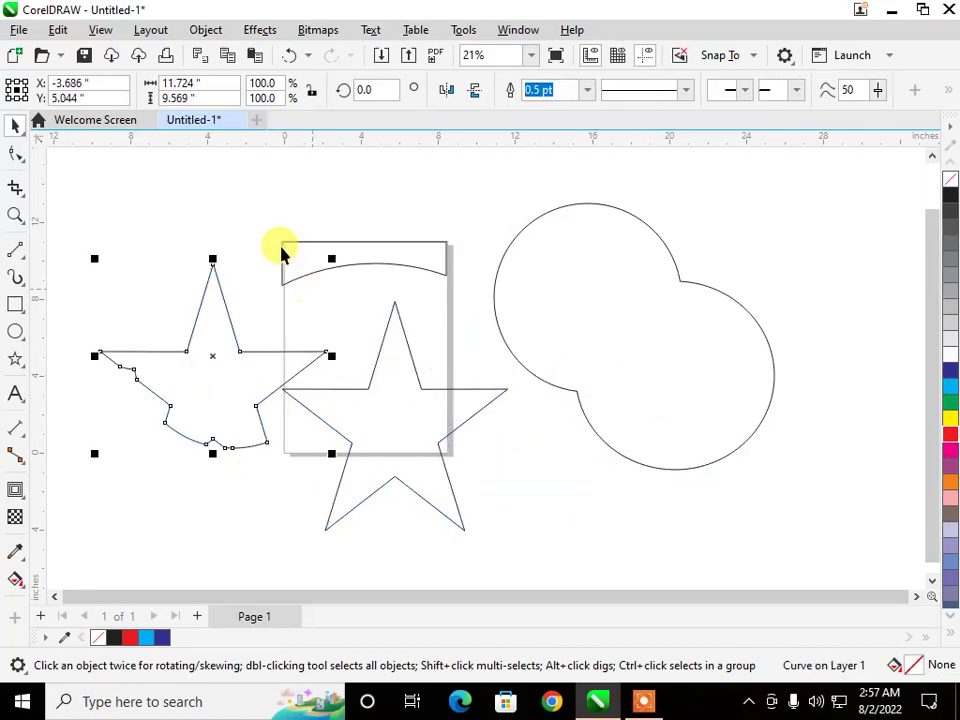
Delete all four shapes from the drawing
{"action": "scroll", "coordinate": [282, 254], "scroll_direction": "down", "scroll_amount": 1}
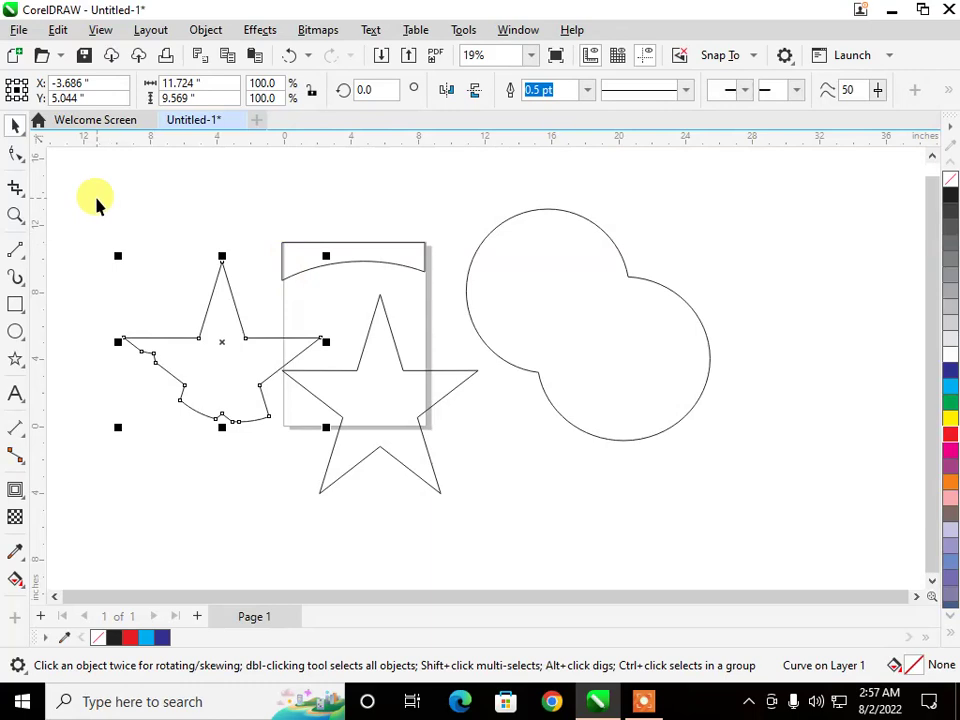
{"action": "left_click_drag", "start_coordinate": [97, 204], "coordinate": [781, 535]}
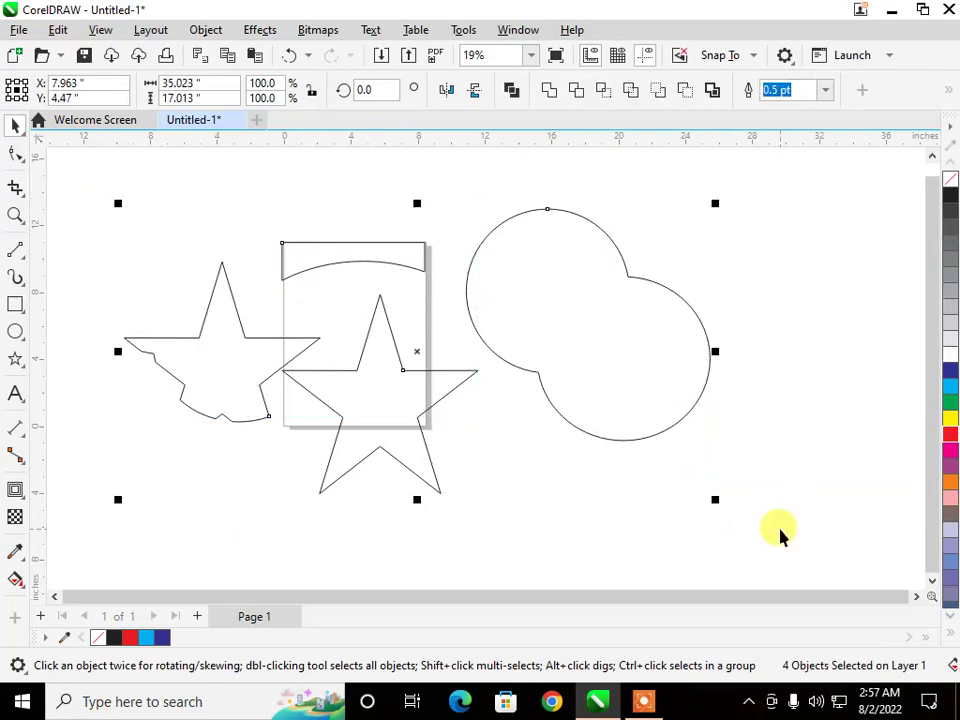
{"action": "key", "text": "Delete"}
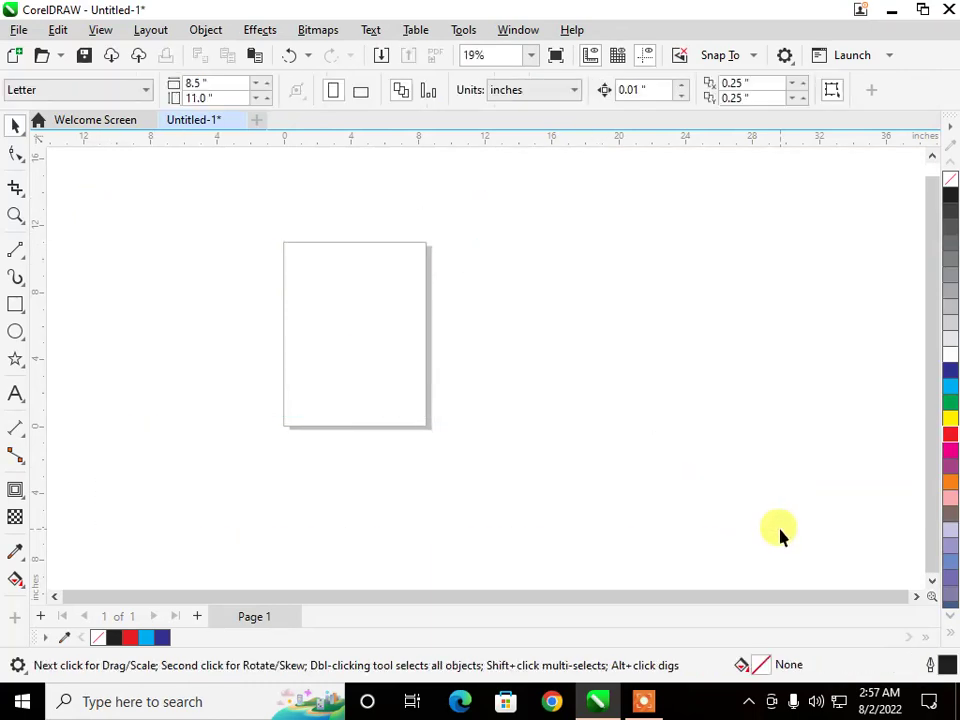
{"action": "left_click", "coordinate": [205, 30]}
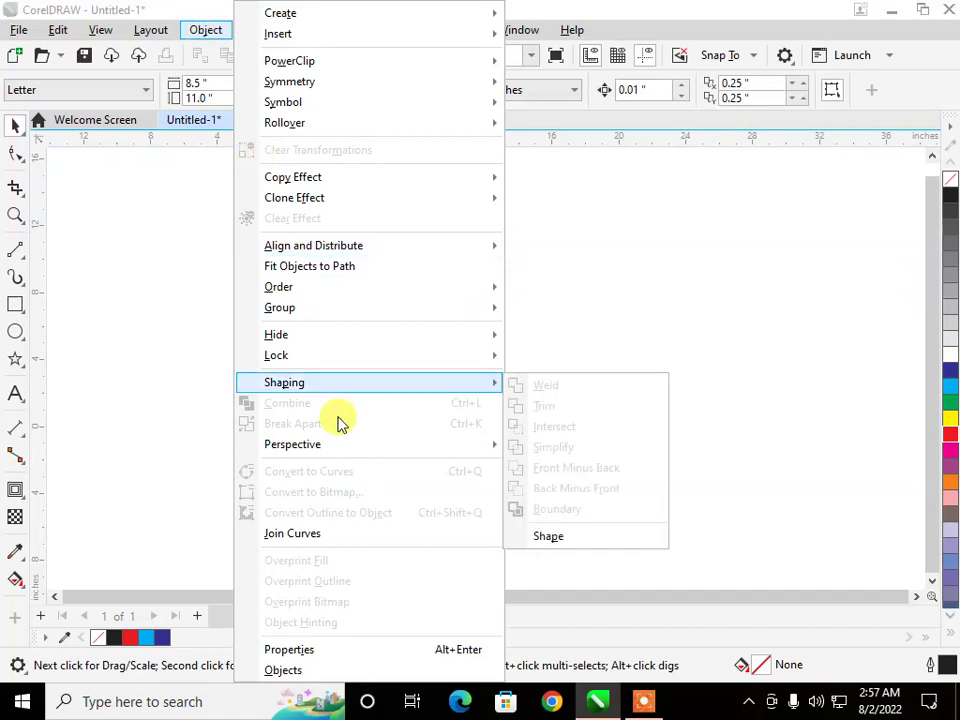
{"action": "mouse_move", "coordinate": [320, 446]}
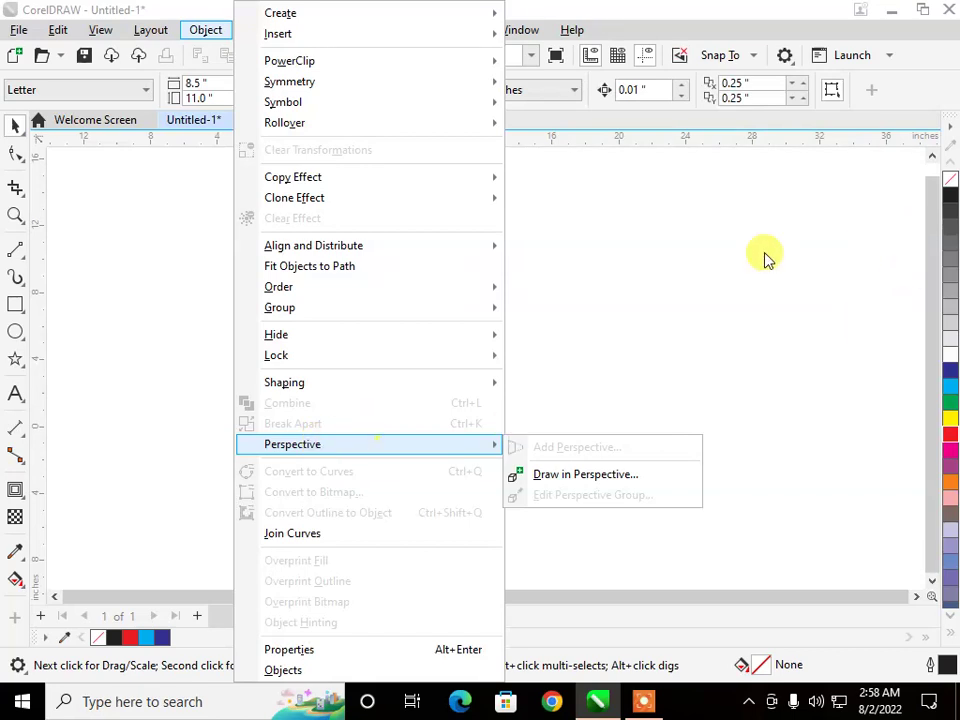
{"action": "left_click", "coordinate": [708, 262]}
Import the picture 4.jpg at its original size and place it in the empty area to the upper left of the page
{"action": "left_click", "coordinate": [18, 30]}
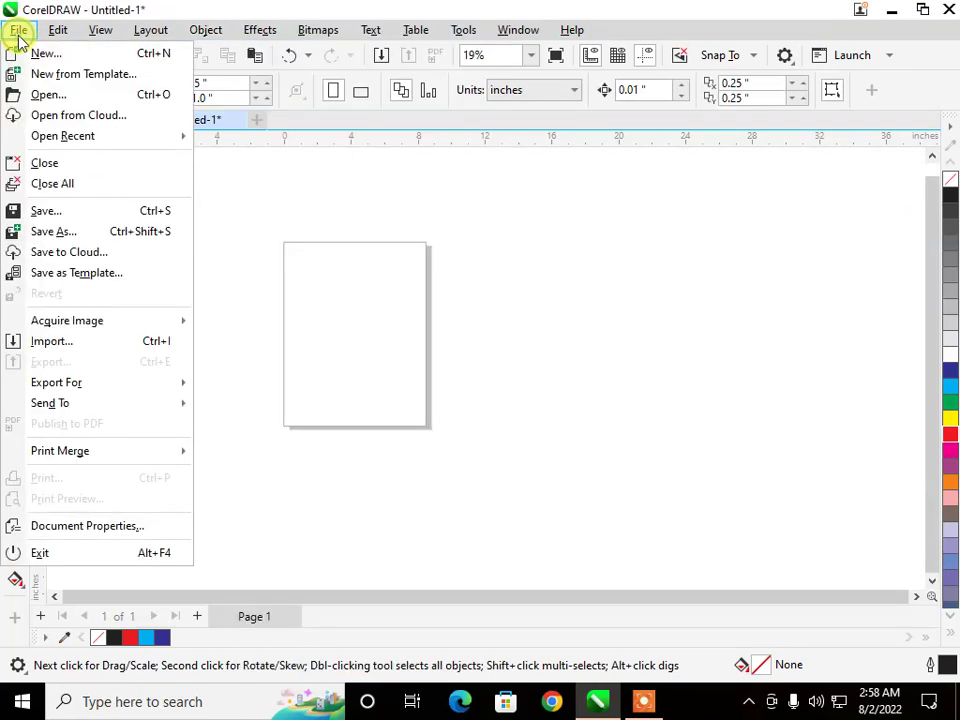
{"action": "left_click", "coordinate": [77, 345]}
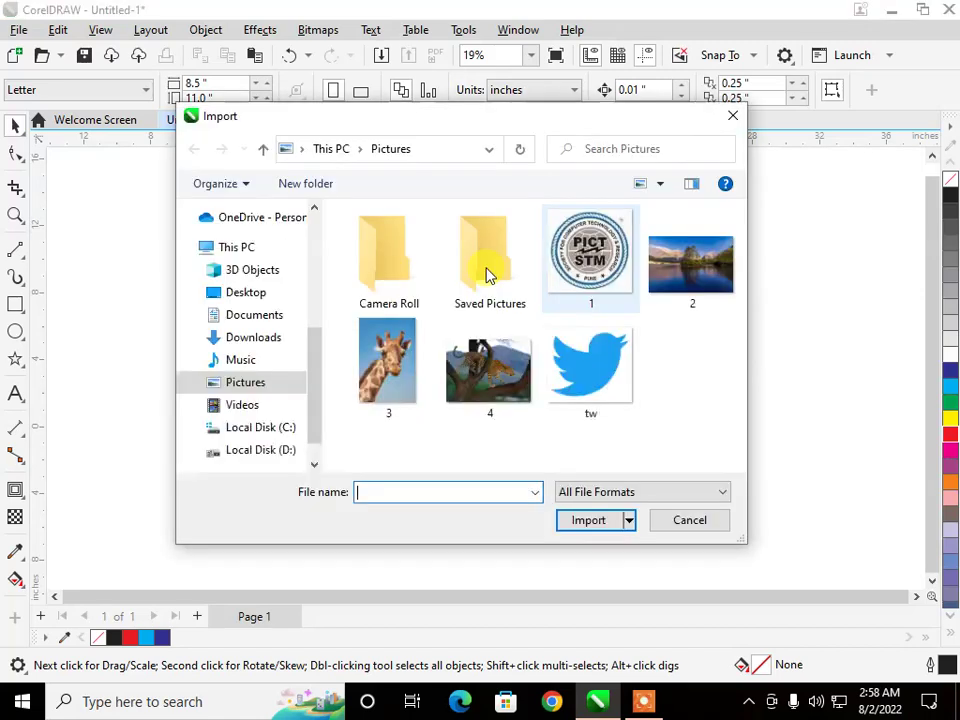
{"action": "double_click", "coordinate": [468, 374]}
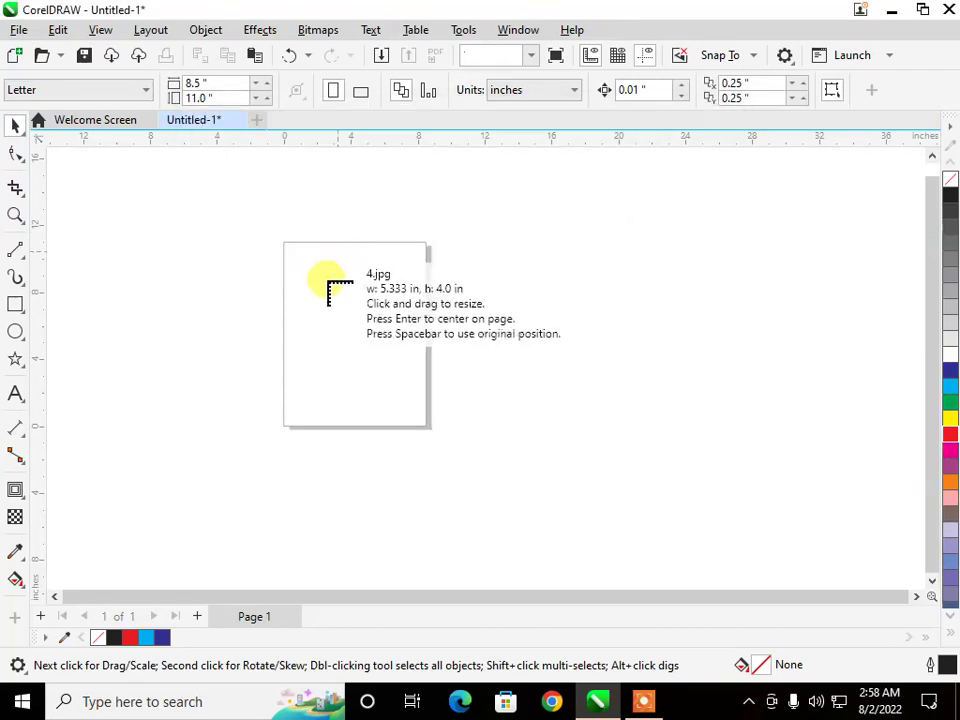
{"action": "left_click", "coordinate": [187, 221]}
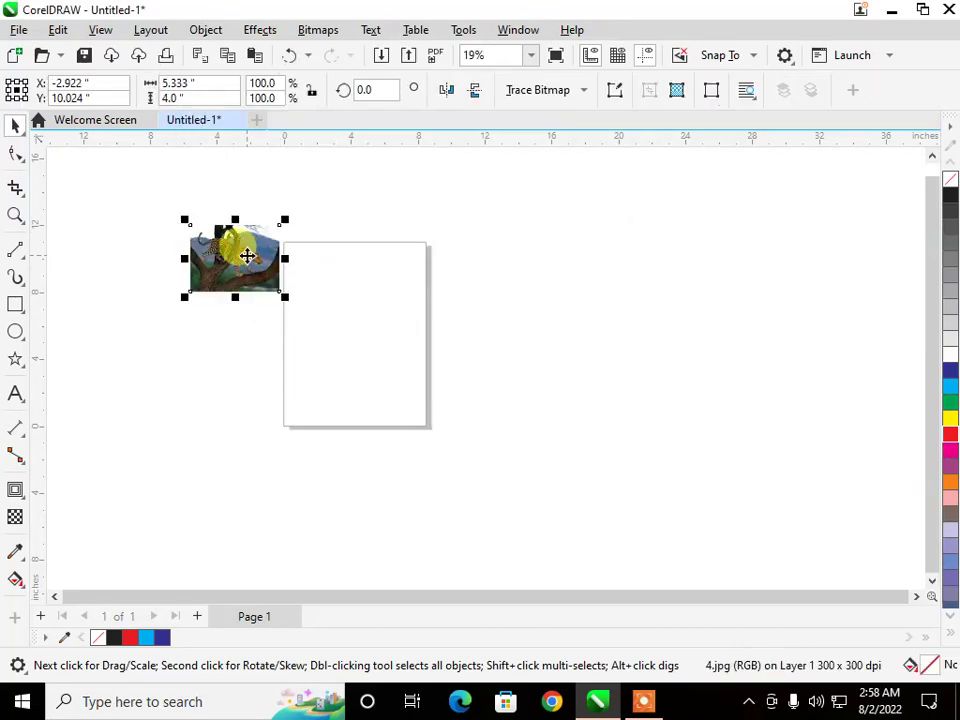
{"action": "left_click_drag", "start_coordinate": [249, 255], "coordinate": [141, 241]}
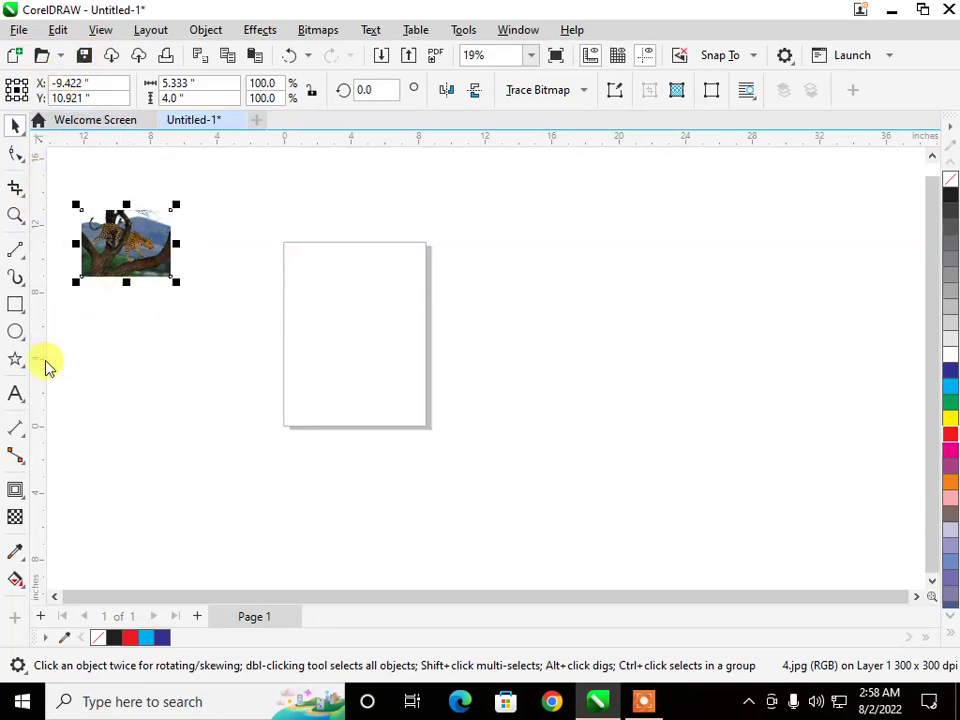
Add the text PICT left of the page and enlarge it to about 22.4 by 7.6 inches
{"action": "left_click", "coordinate": [15, 393]}
{"action": "left_click", "coordinate": [214, 362]}
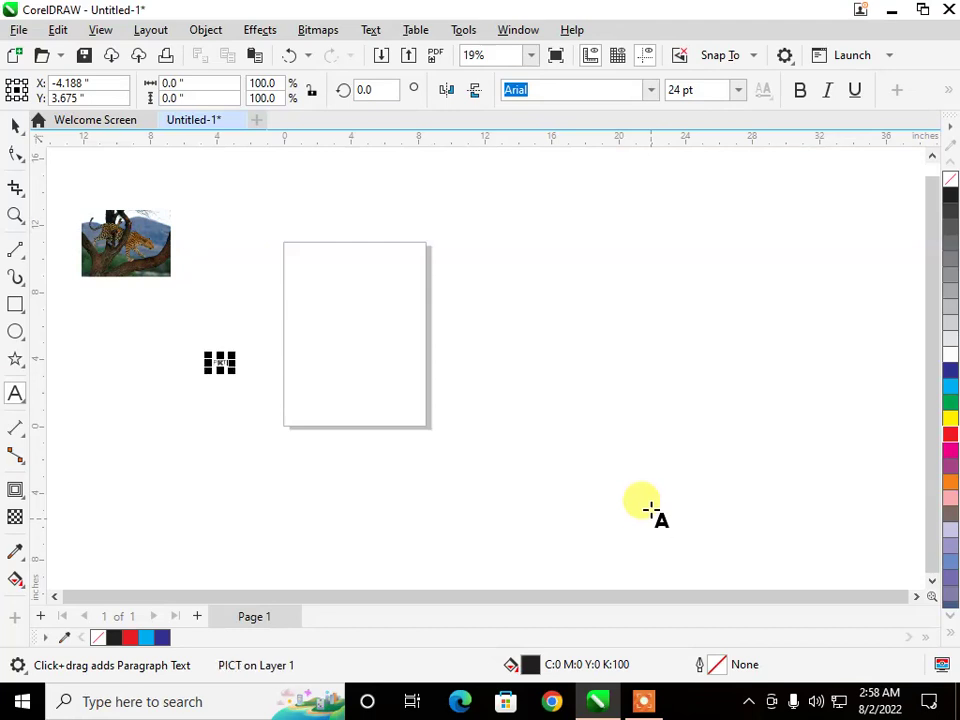
{"action": "left_click", "coordinate": [15, 124]}
{"action": "left_click_drag", "start_coordinate": [229, 370], "coordinate": [600, 540]}
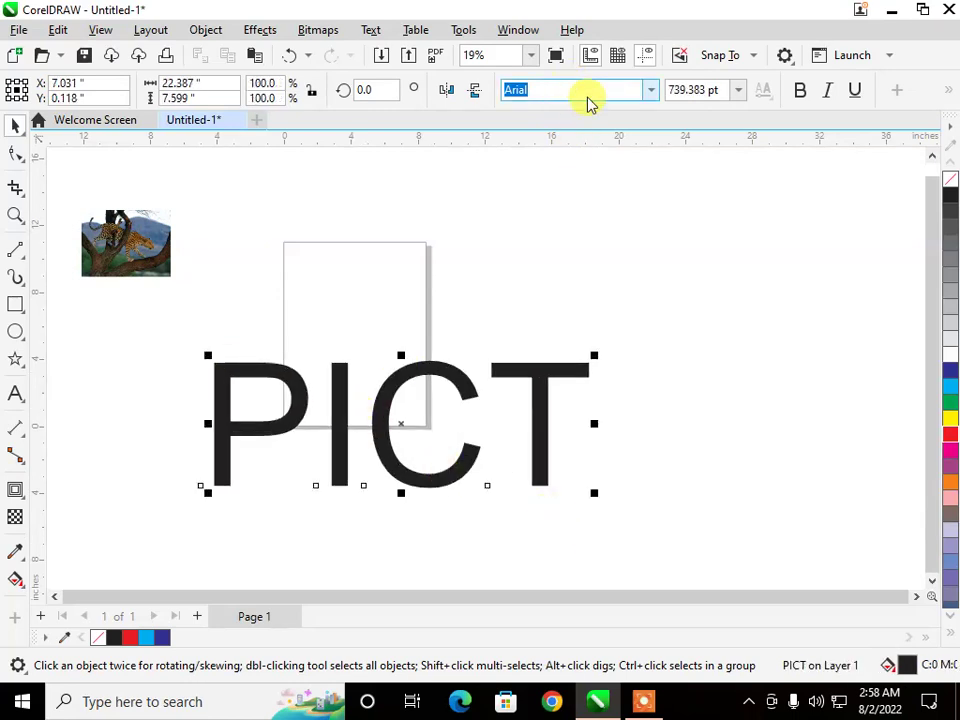
Set the font of the PICT text to ToySans
{"action": "left_click", "coordinate": [648, 90]}
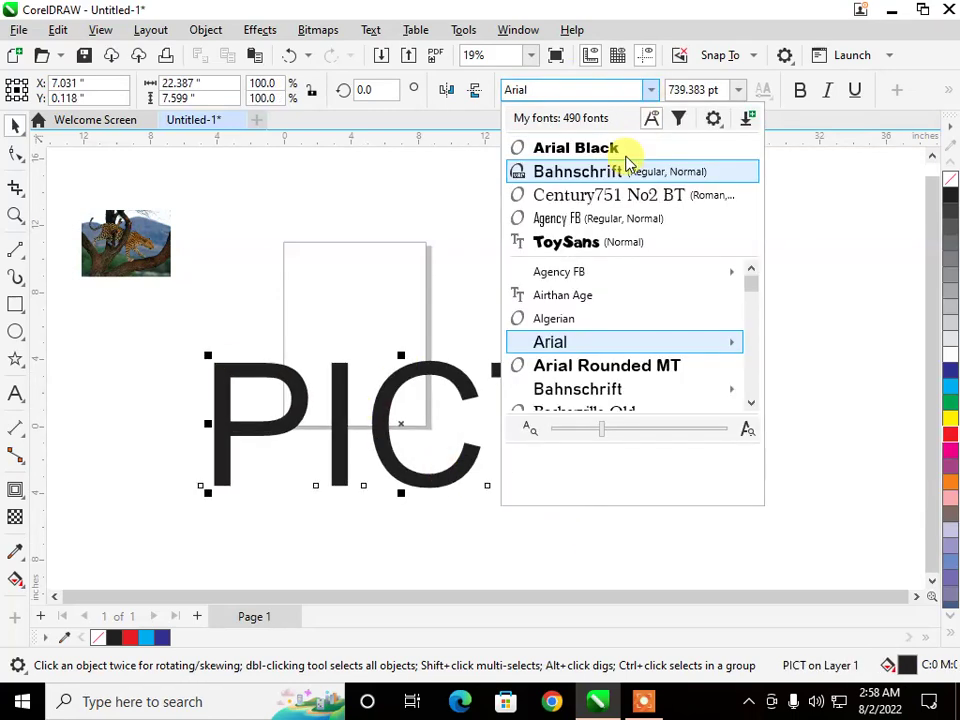
{"action": "left_click", "coordinate": [566, 242]}
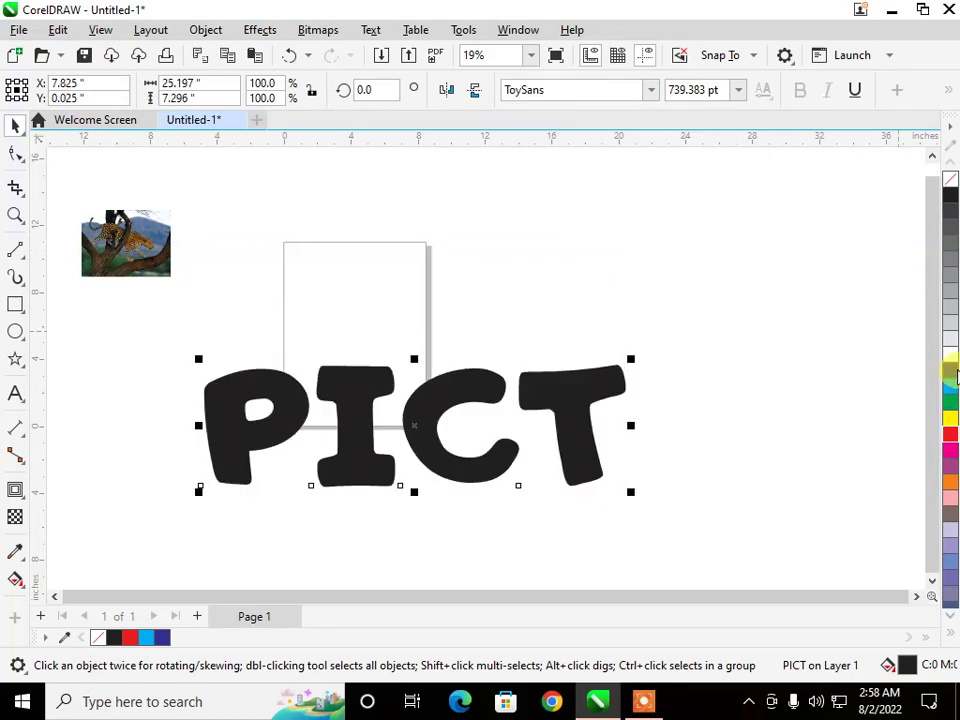
Fill the PICT text with red and move its centre to about X 14.8, Y 6.8 inches
{"action": "left_click", "coordinate": [949, 434]}
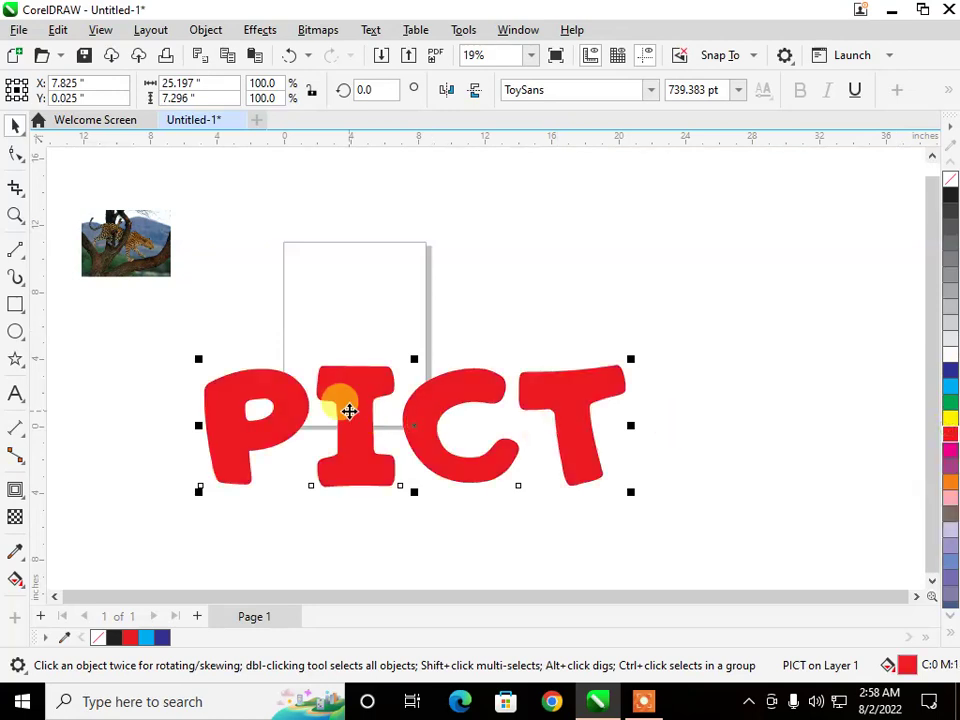
{"action": "left_click_drag", "start_coordinate": [389, 393], "coordinate": [502, 284]}
Add perspective to the PICT text and reposition its four corners so the letters grow larger from P to T
{"action": "left_click", "coordinate": [205, 29]}
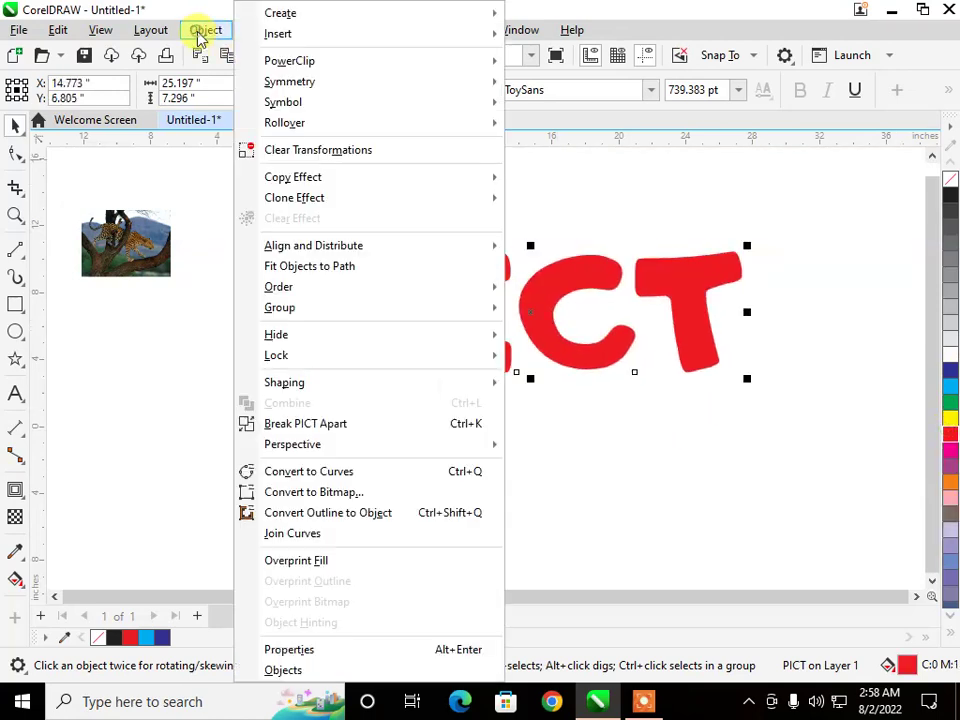
{"action": "mouse_move", "coordinate": [317, 447]}
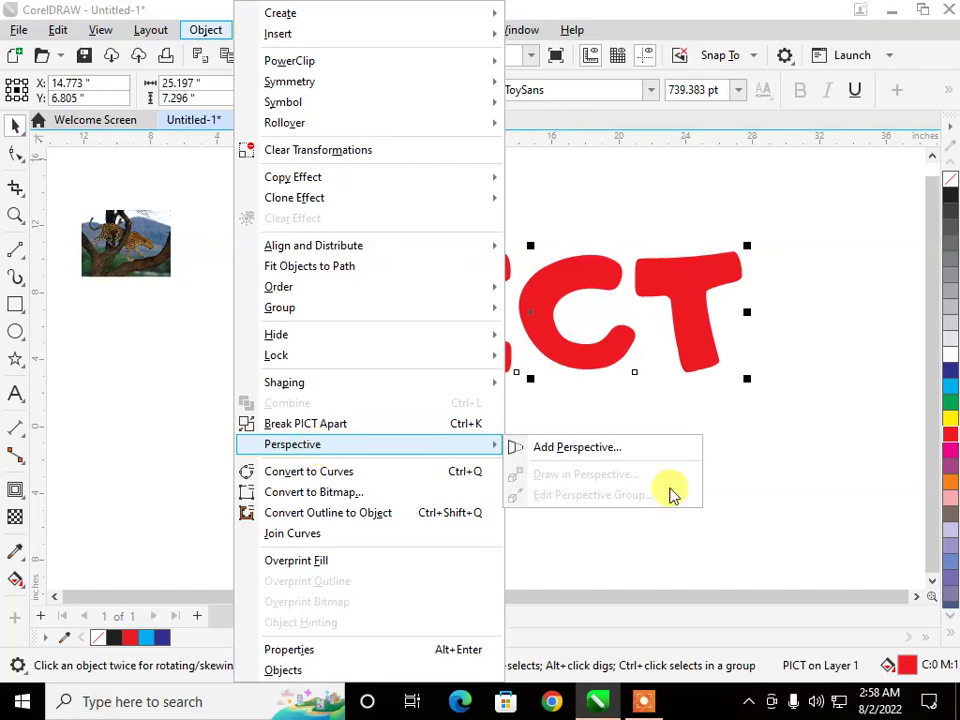
{"action": "left_click", "coordinate": [590, 456]}
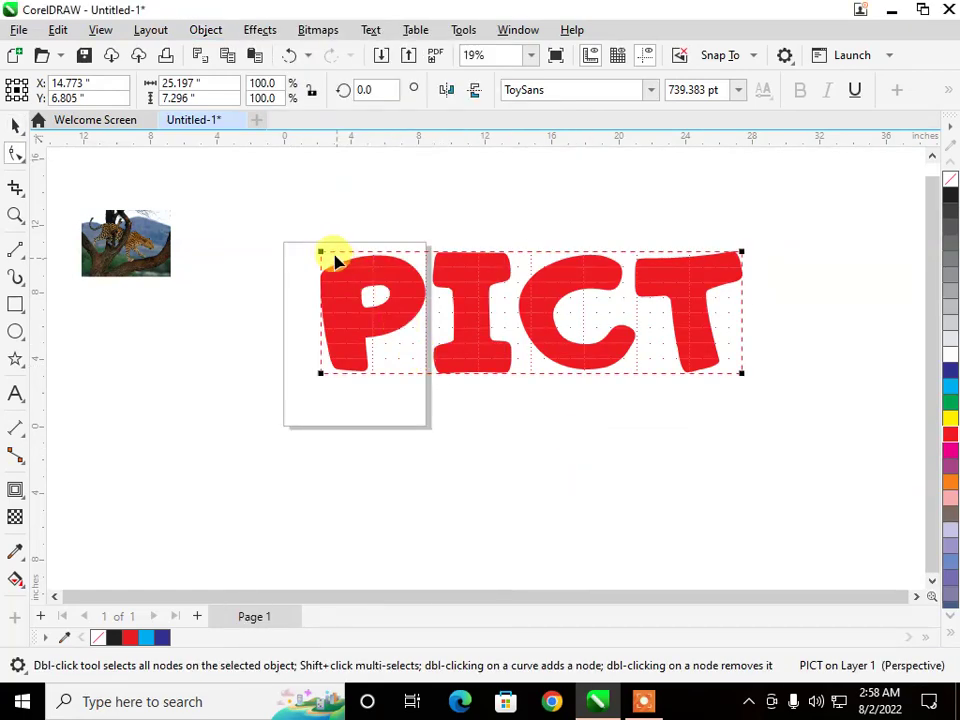
{"action": "left_click_drag", "start_coordinate": [320, 248], "coordinate": [357, 184]}
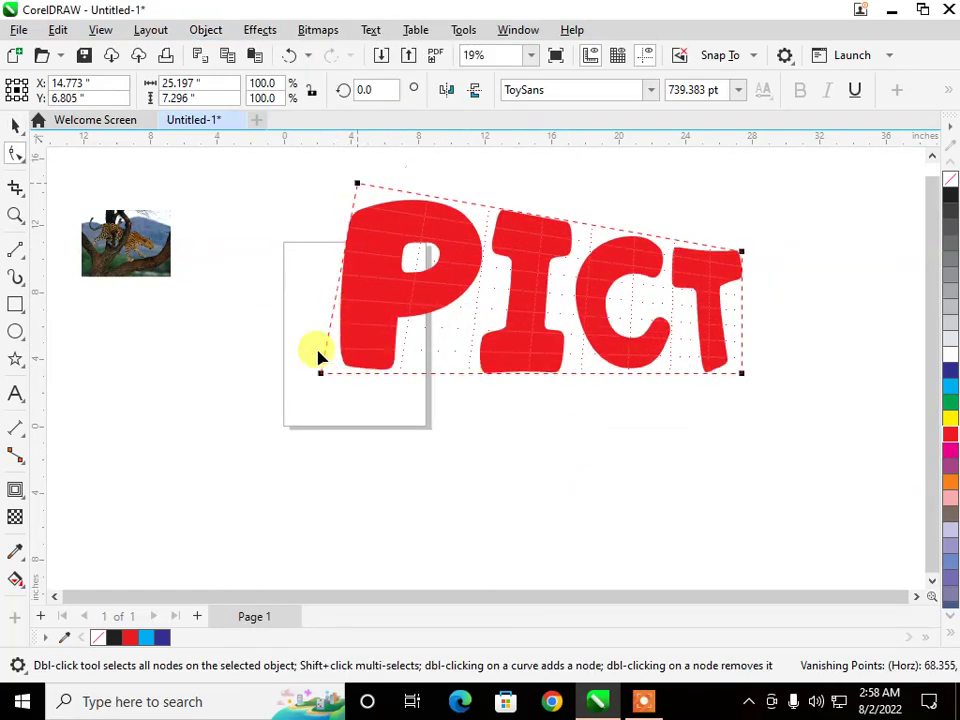
{"action": "left_click_drag", "start_coordinate": [318, 371], "coordinate": [354, 324]}
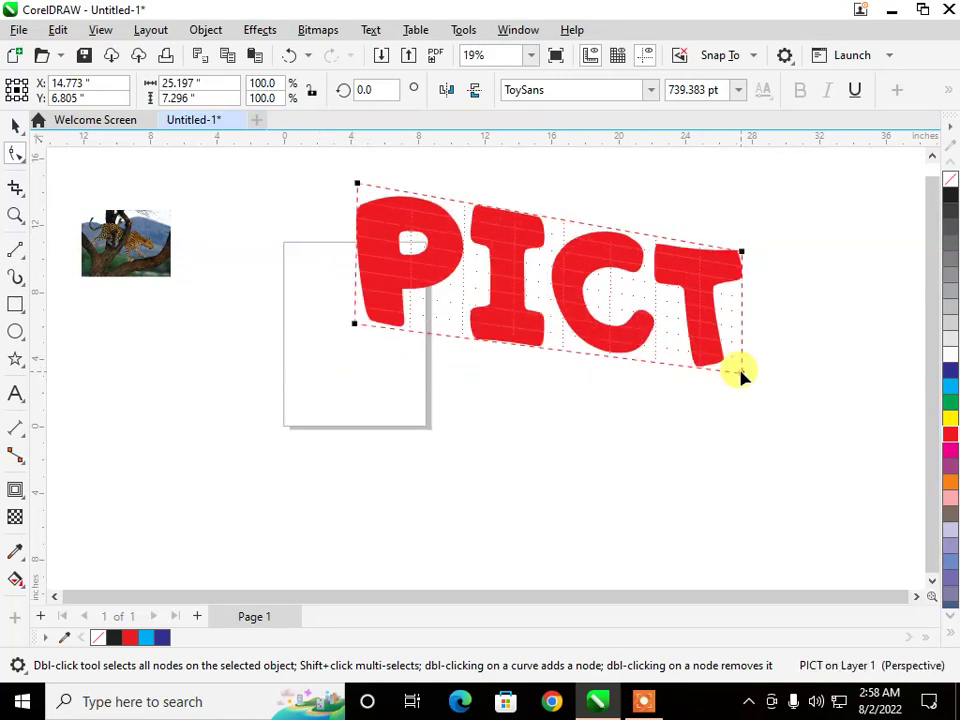
{"action": "left_click_drag", "start_coordinate": [741, 373], "coordinate": [449, 568]}
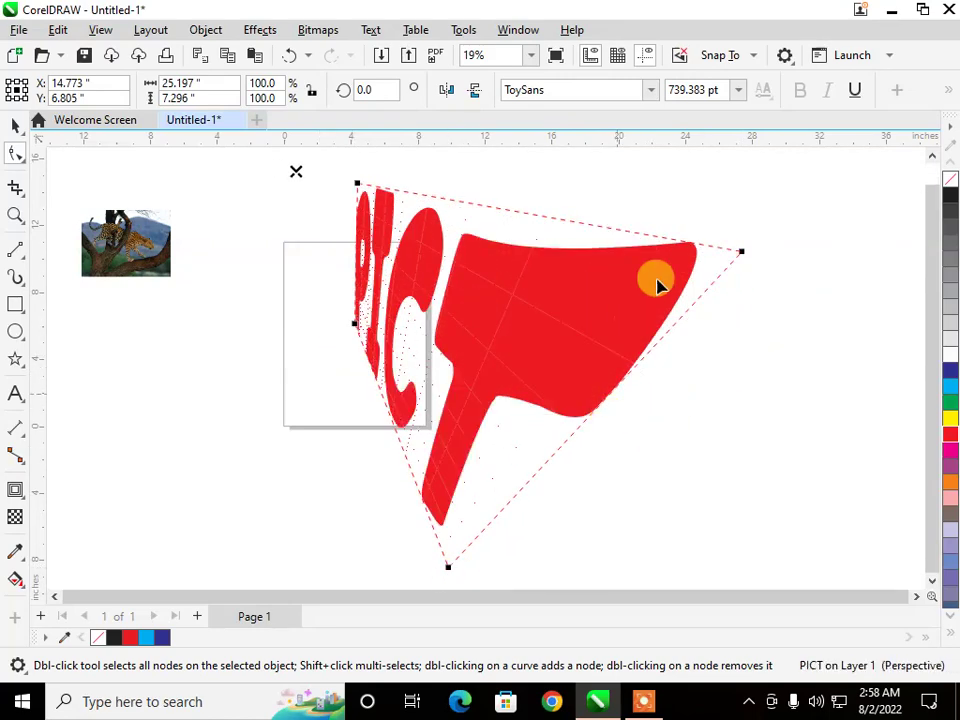
{"action": "left_click_drag", "start_coordinate": [741, 249], "coordinate": [797, 210]}
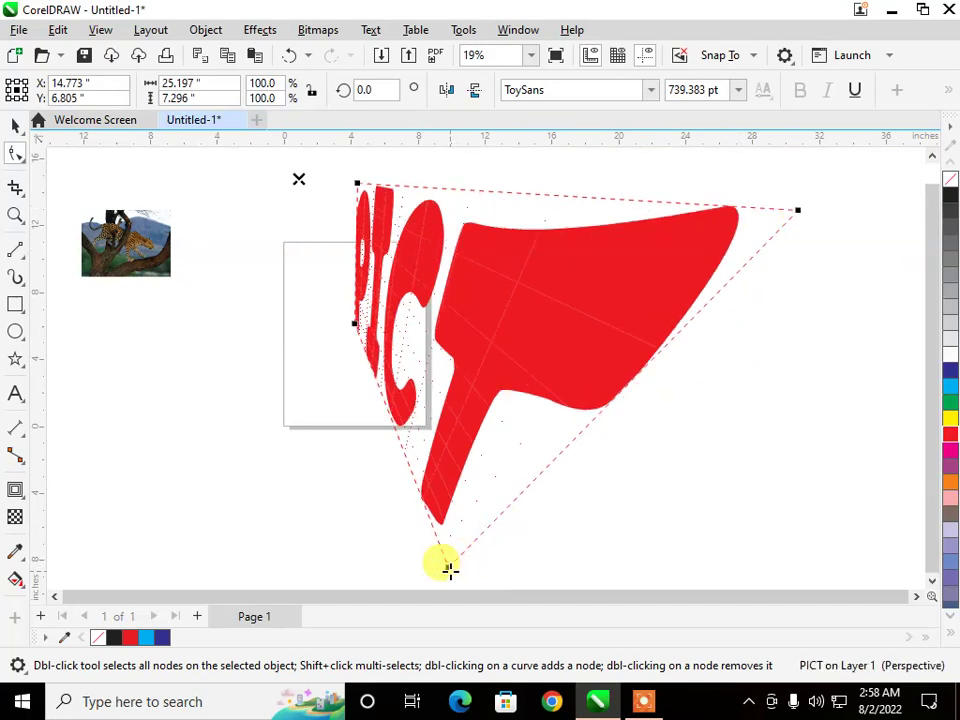
{"action": "left_click_drag", "start_coordinate": [449, 568], "coordinate": [650, 525]}
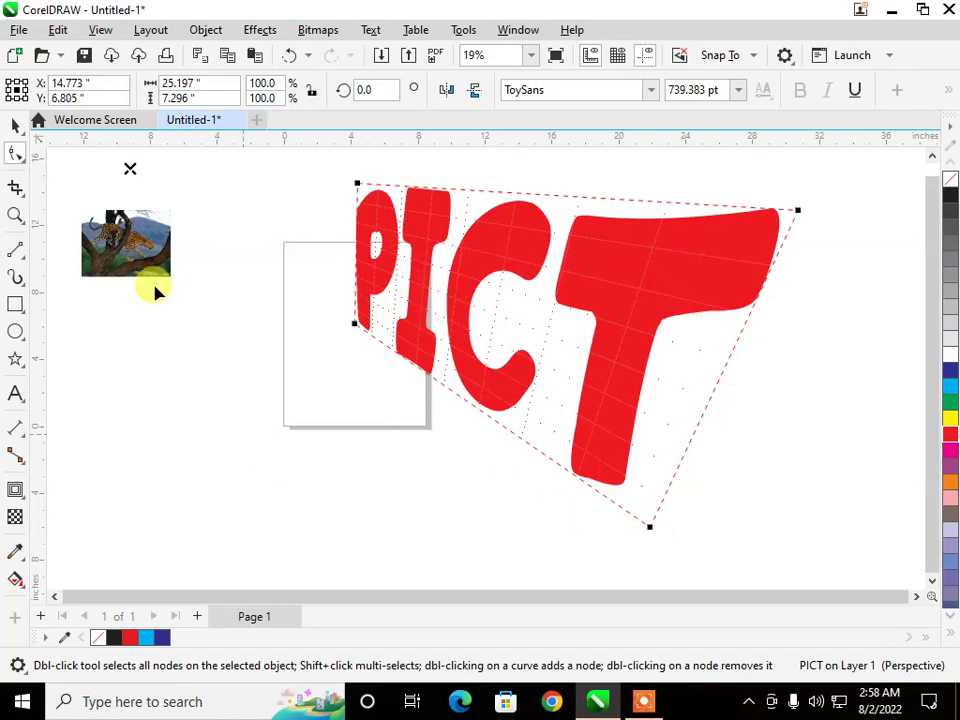
{"action": "left_click", "coordinate": [20, 128]}
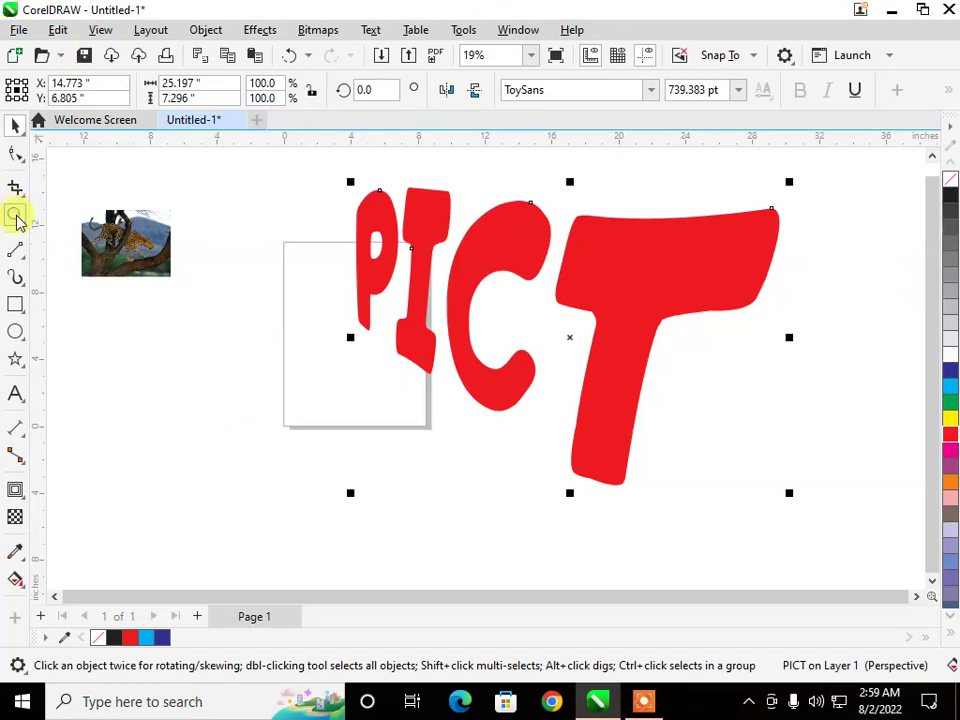
Add perspective to the leopard picture and stretch three corners outward into a large kite-like shape, keeping its lower-left corner in place
{"action": "left_click", "coordinate": [133, 236]}
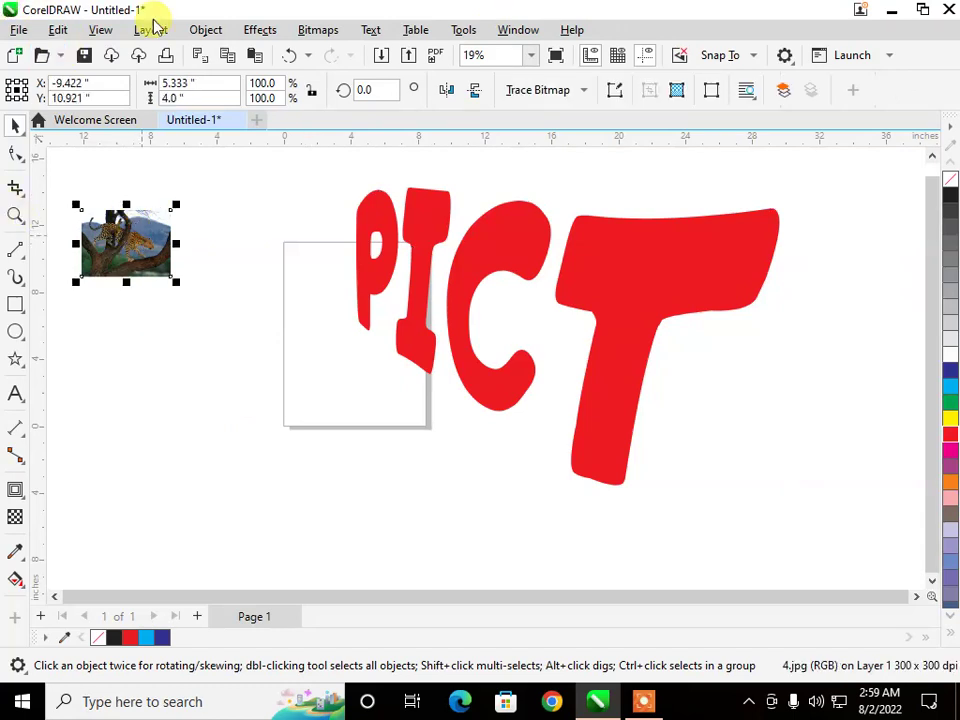
{"action": "left_click", "coordinate": [205, 30]}
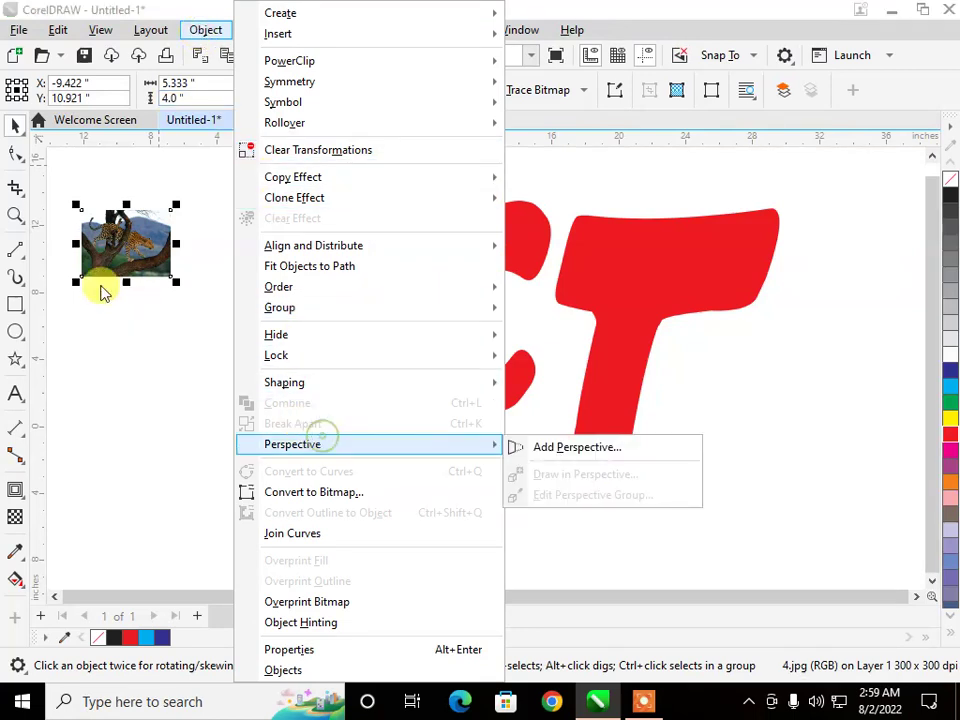
{"action": "mouse_move", "coordinate": [508, 446]}
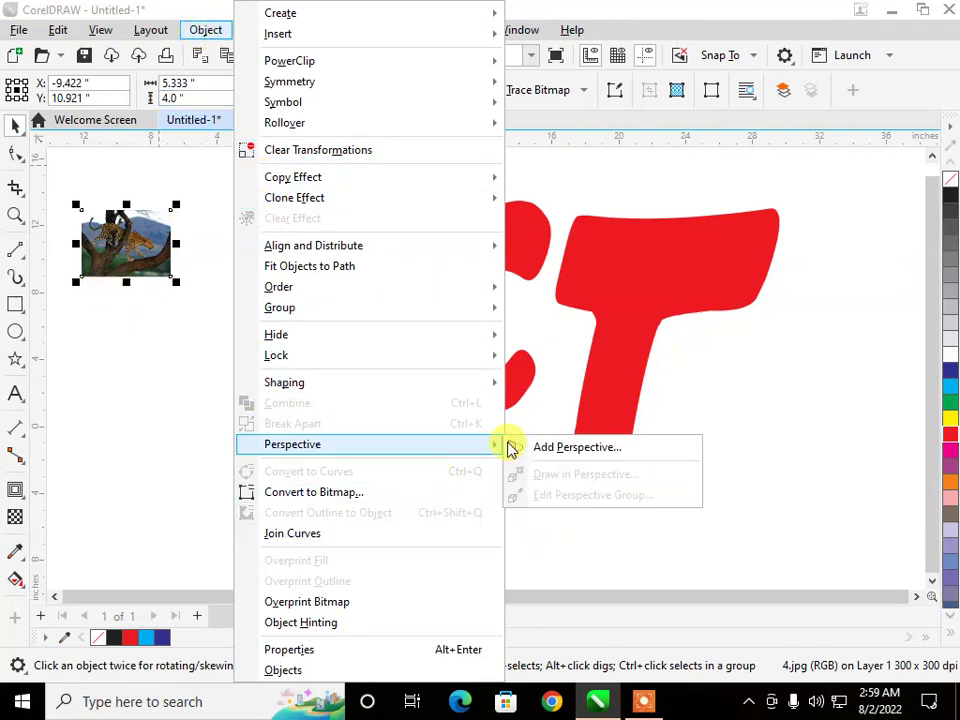
{"action": "left_click", "coordinate": [553, 446]}
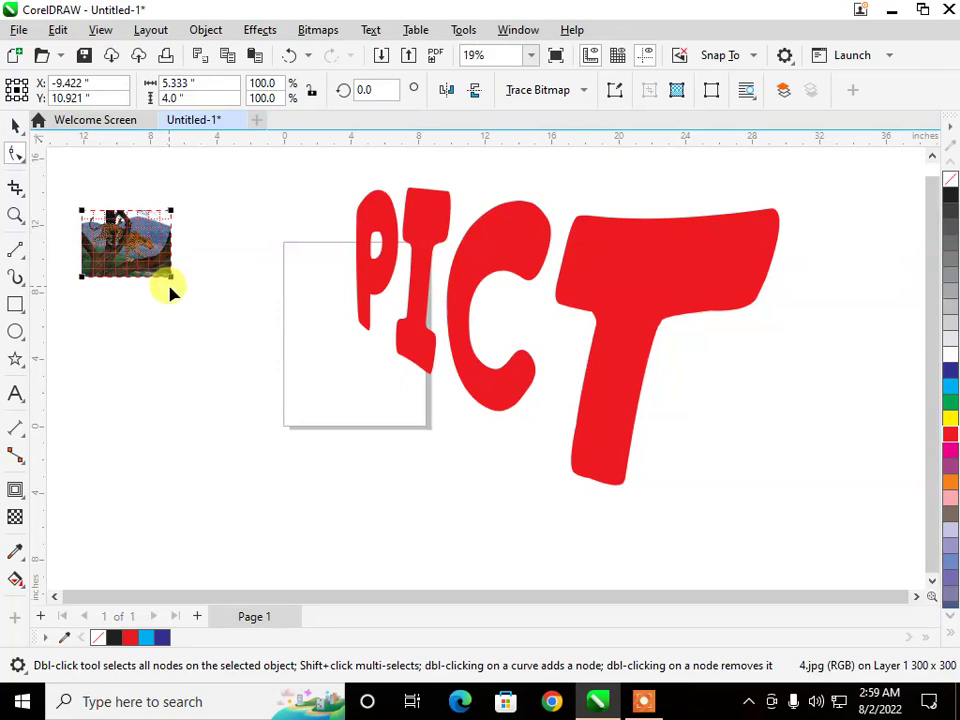
{"action": "left_click_drag", "start_coordinate": [172, 277], "coordinate": [187, 533]}
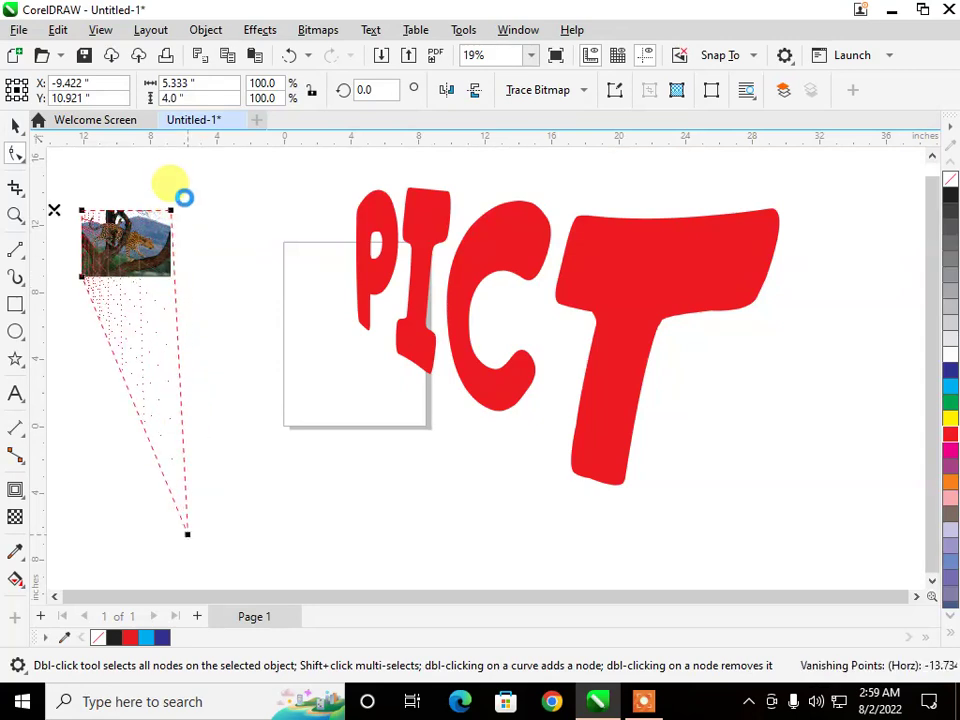
{"action": "left_click_drag", "start_coordinate": [170, 210], "coordinate": [435, 155]}
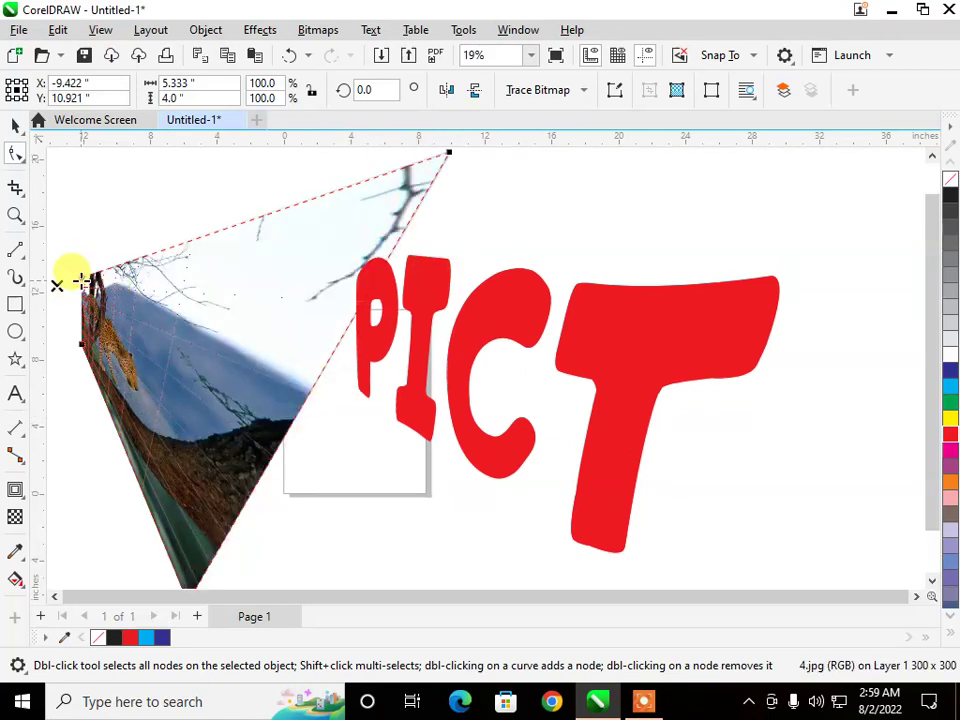
{"action": "left_click_drag", "start_coordinate": [80, 280], "coordinate": [171, 224]}
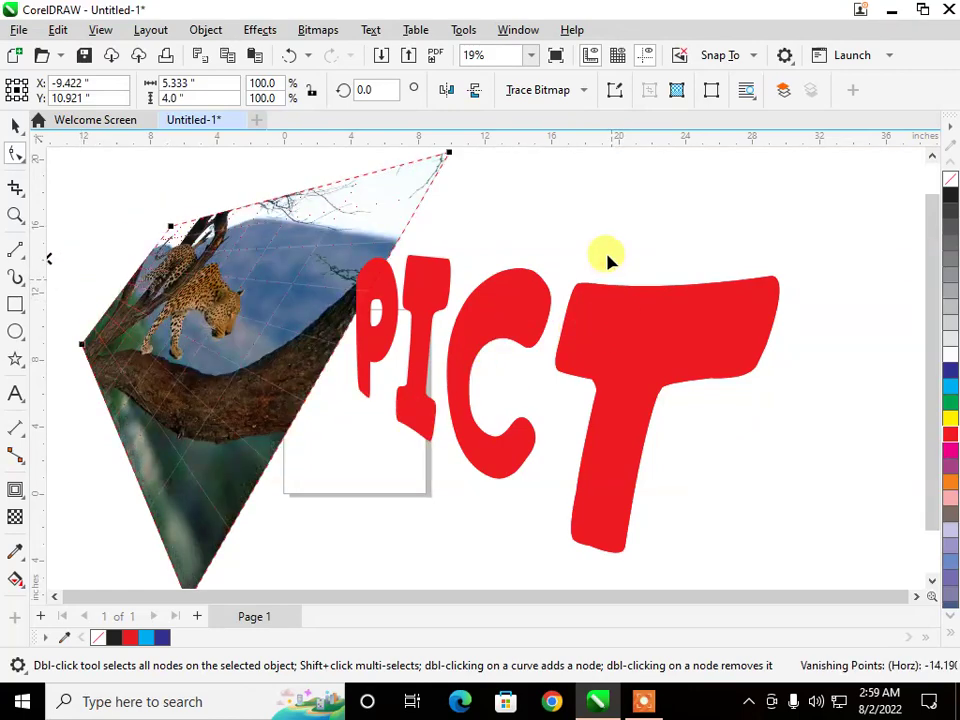
{"action": "left_click", "coordinate": [13, 127]}
Select both the distorted picture and the PICT text and delete them
{"action": "scroll", "coordinate": [729, 349], "scroll_direction": "down", "scroll_amount": 1}
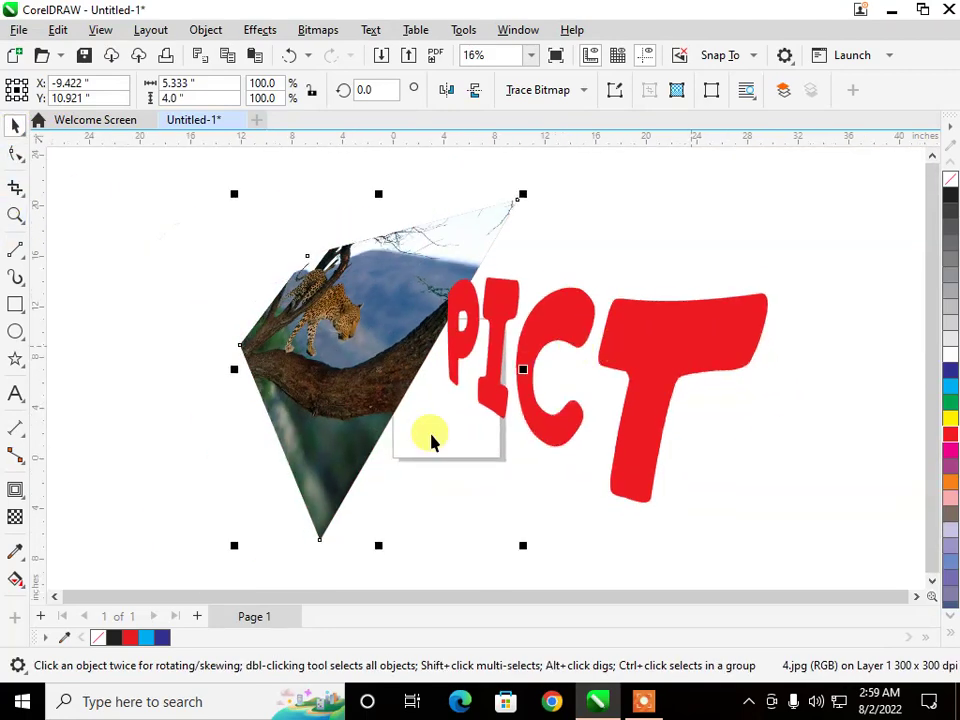
{"action": "scroll", "coordinate": [120, 332], "scroll_direction": "down", "scroll_amount": 1}
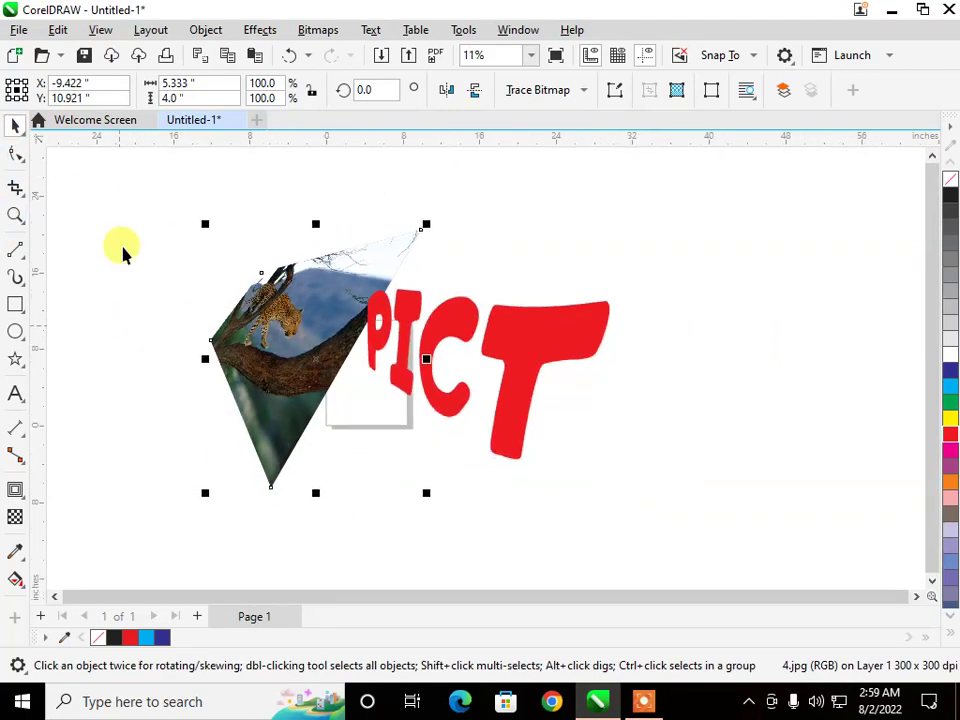
{"action": "left_click", "coordinate": [112, 182]}
{"action": "left_click_drag", "start_coordinate": [686, 548], "coordinate": [702, 551]}
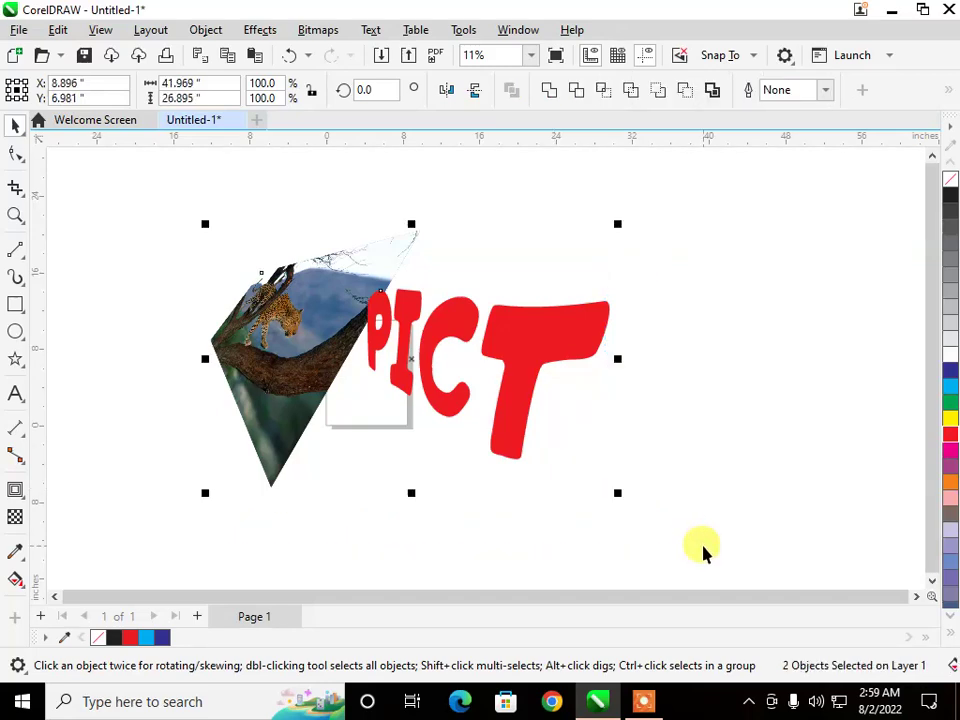
{"action": "key", "text": "Delete"}
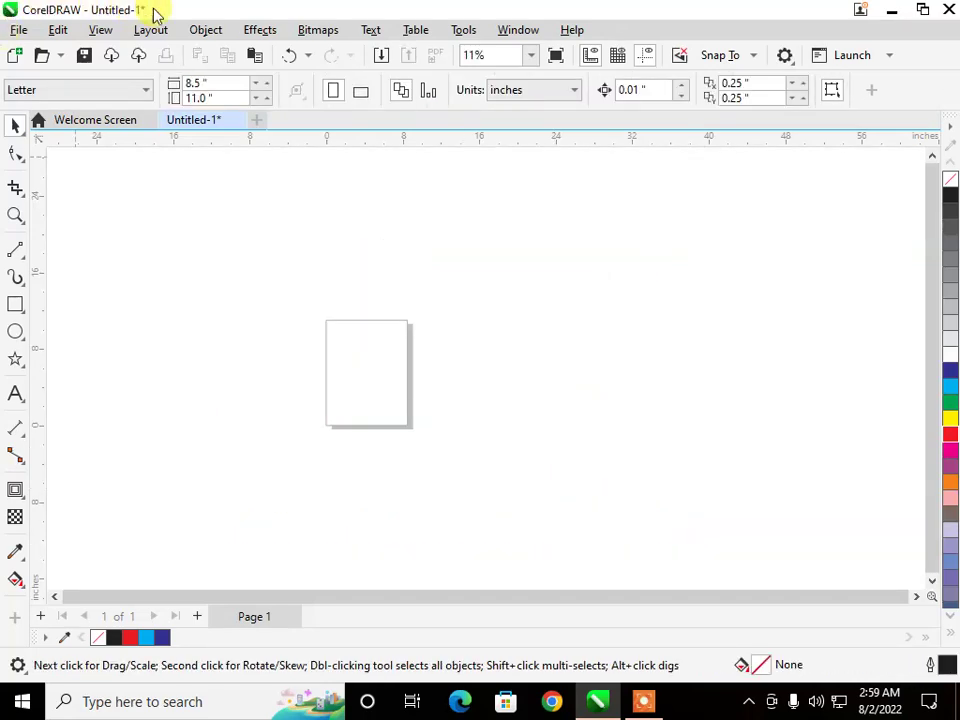
Draw a rectangle about 51.3 by 27.5 inches around the page
{"action": "left_click", "coordinate": [226, 30]}
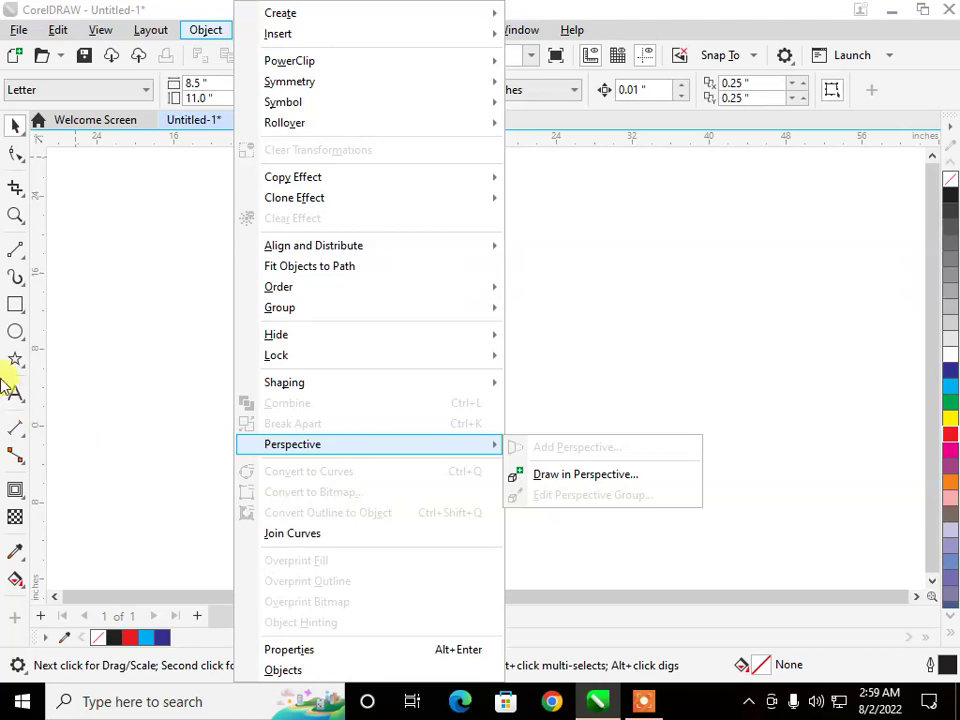
{"action": "left_click", "coordinate": [15, 306]}
{"action": "left_click", "coordinate": [15, 306]}
{"action": "left_click_drag", "start_coordinate": [178, 252], "coordinate": [661, 516]}
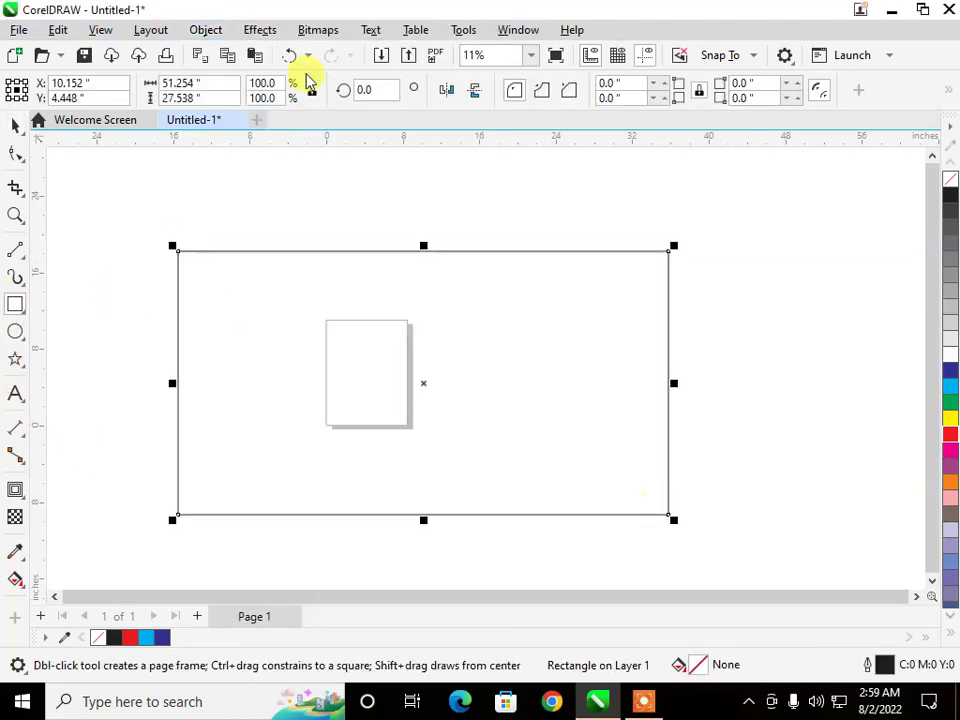
Convert the rectangle to curves, then make its top edge a curve and bend its middle down about 11.5 inches
{"action": "left_click", "coordinate": [205, 30]}
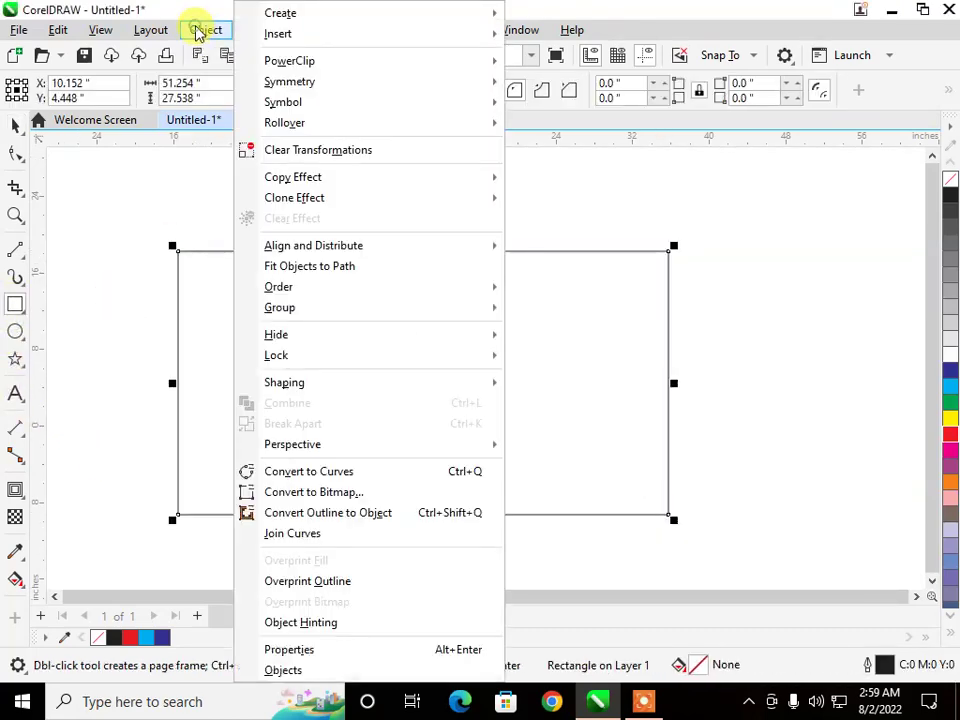
{"action": "left_click", "coordinate": [298, 471]}
{"action": "left_click", "coordinate": [15, 153]}
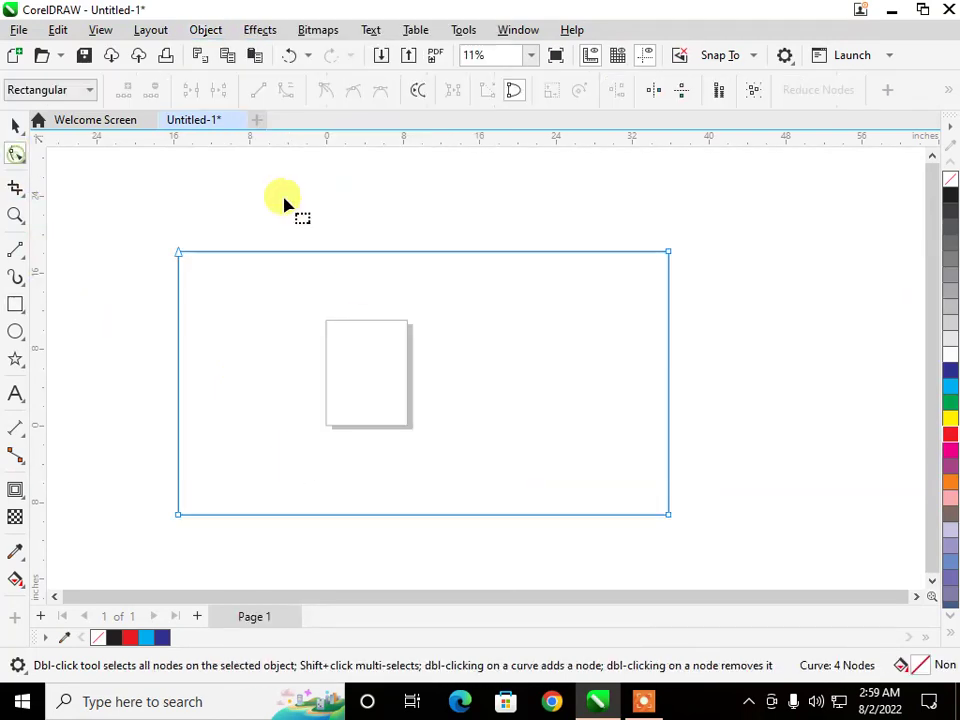
{"action": "left_click", "coordinate": [405, 252]}
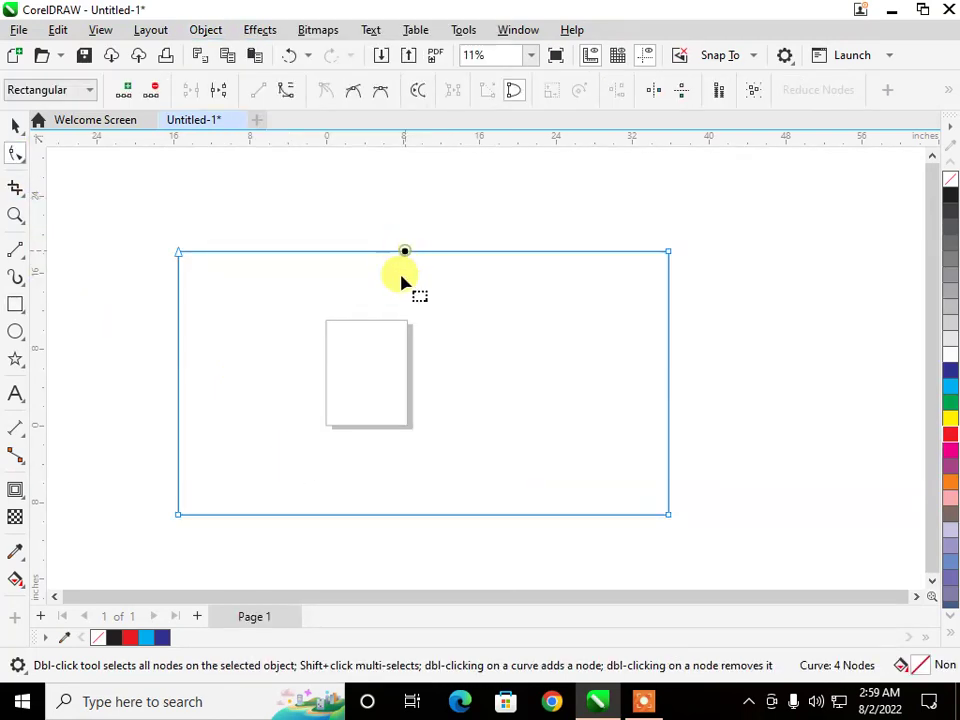
{"action": "left_click", "coordinate": [288, 91]}
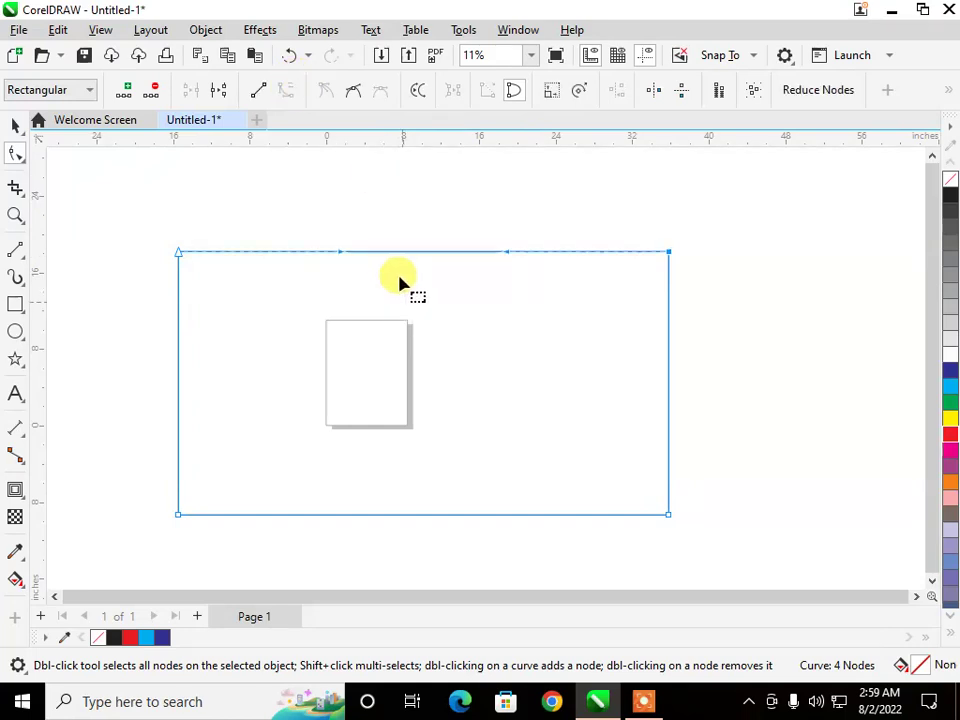
{"action": "left_click_drag", "start_coordinate": [406, 256], "coordinate": [401, 362]}
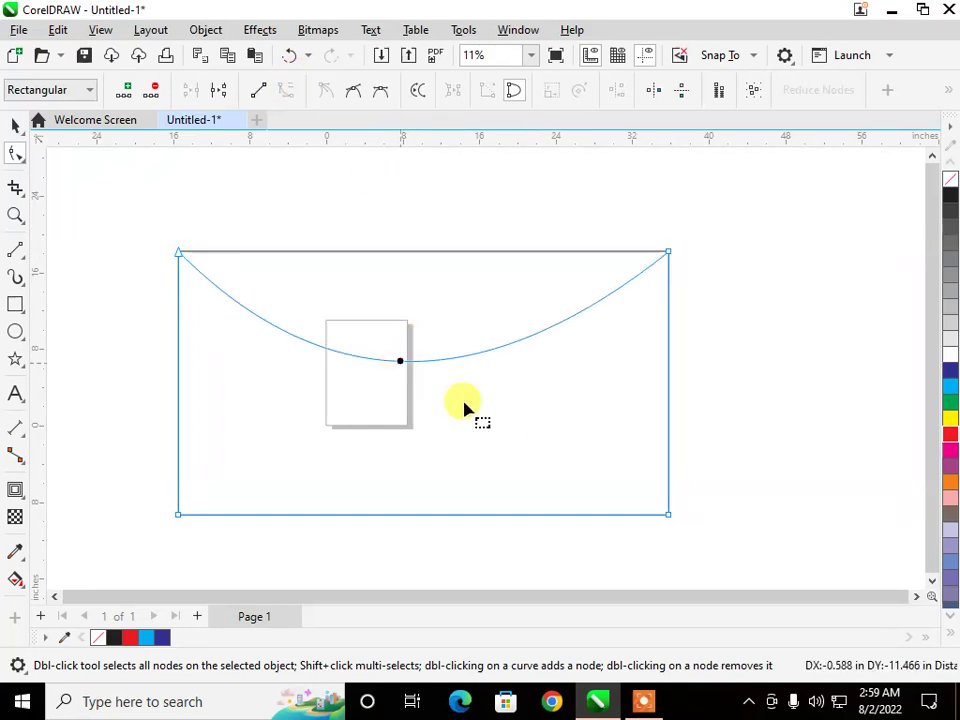
{"action": "left_click", "coordinate": [501, 437]}
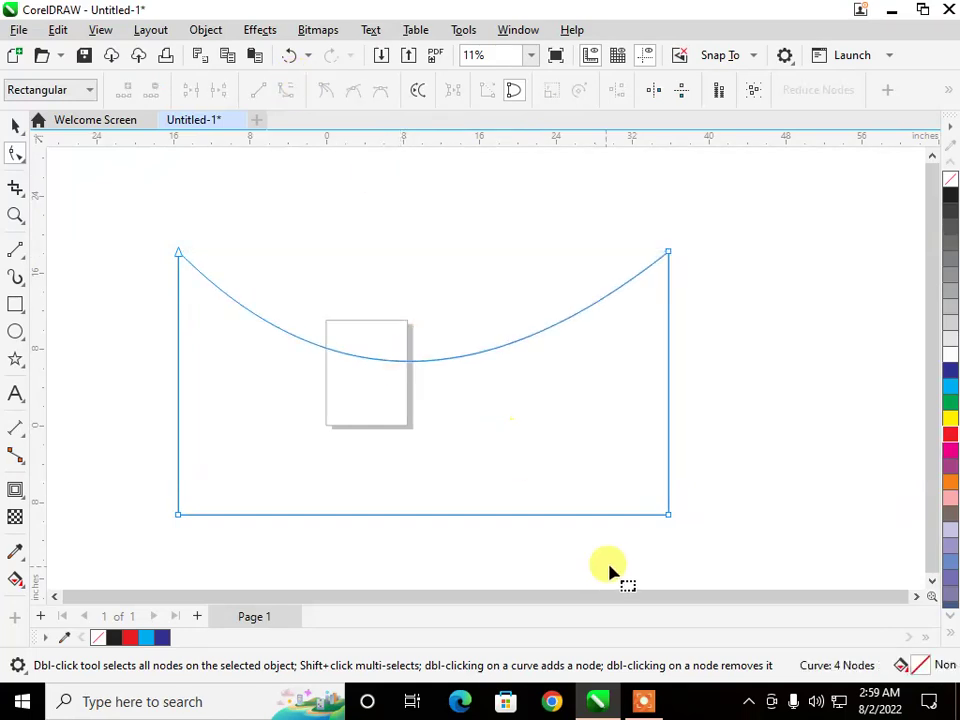
Move the shape's upper-left node outward, break the curve there, and pull the loose end of the curved top edge up and away
{"action": "left_click", "coordinate": [14, 128]}
{"action": "left_click", "coordinate": [171, 246]}
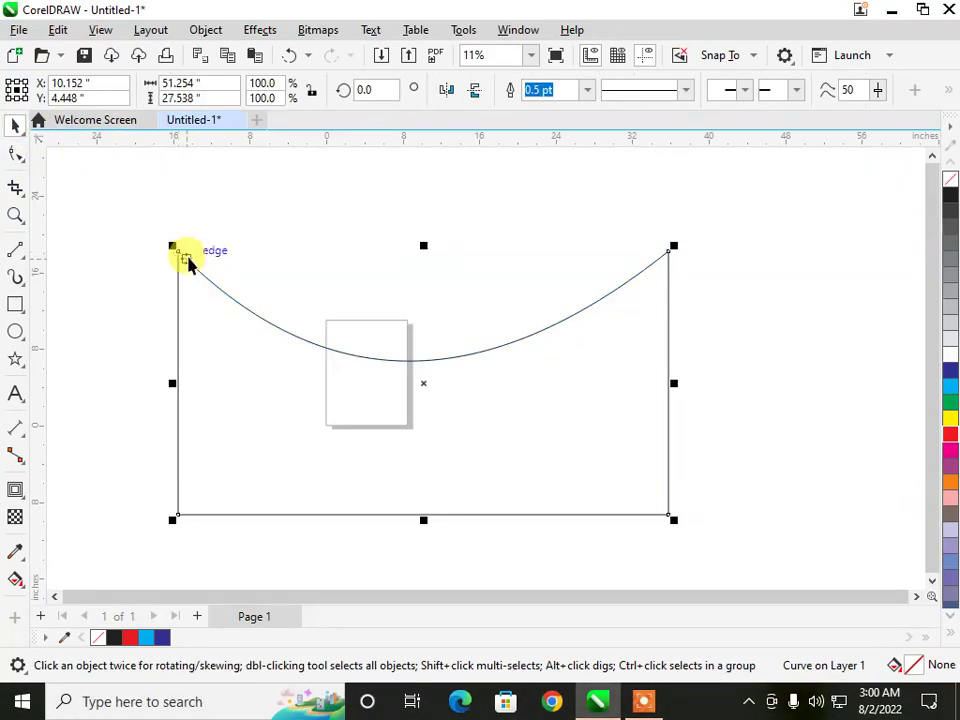
{"action": "left_click", "coordinate": [17, 154]}
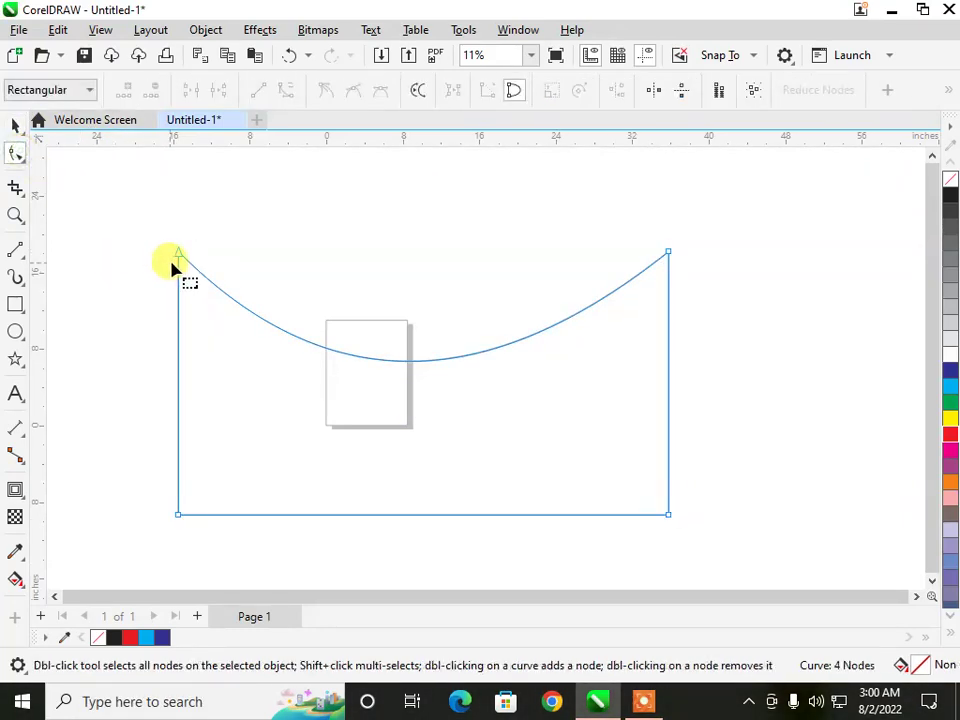
{"action": "left_click_drag", "start_coordinate": [178, 257], "coordinate": [125, 285]}
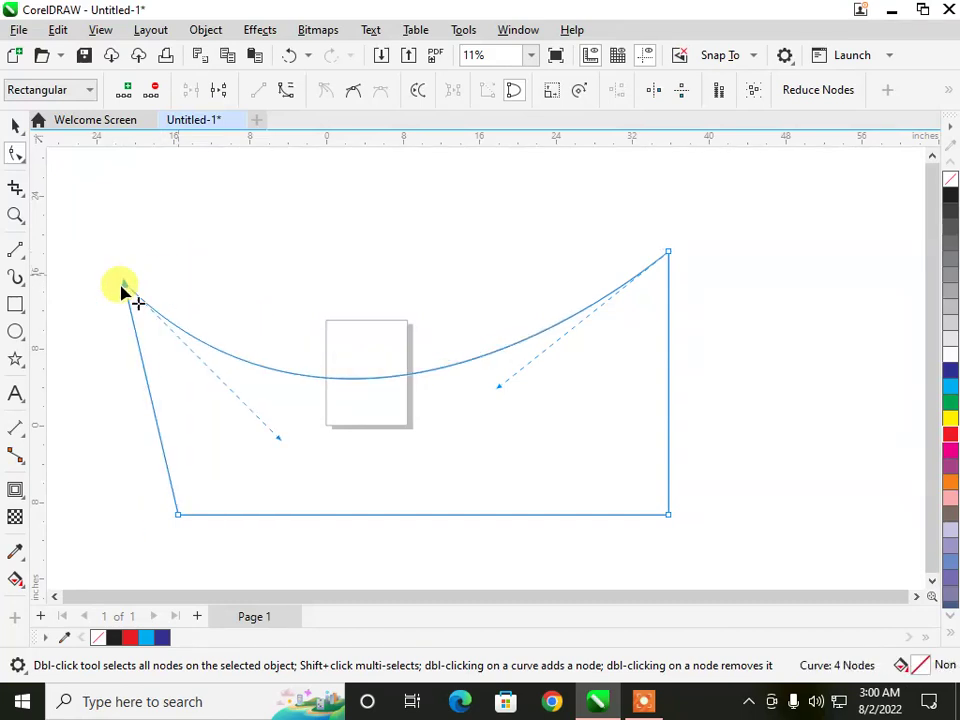
{"action": "left_click", "coordinate": [217, 90]}
{"action": "left_click_drag", "start_coordinate": [124, 284], "coordinate": [167, 219]}
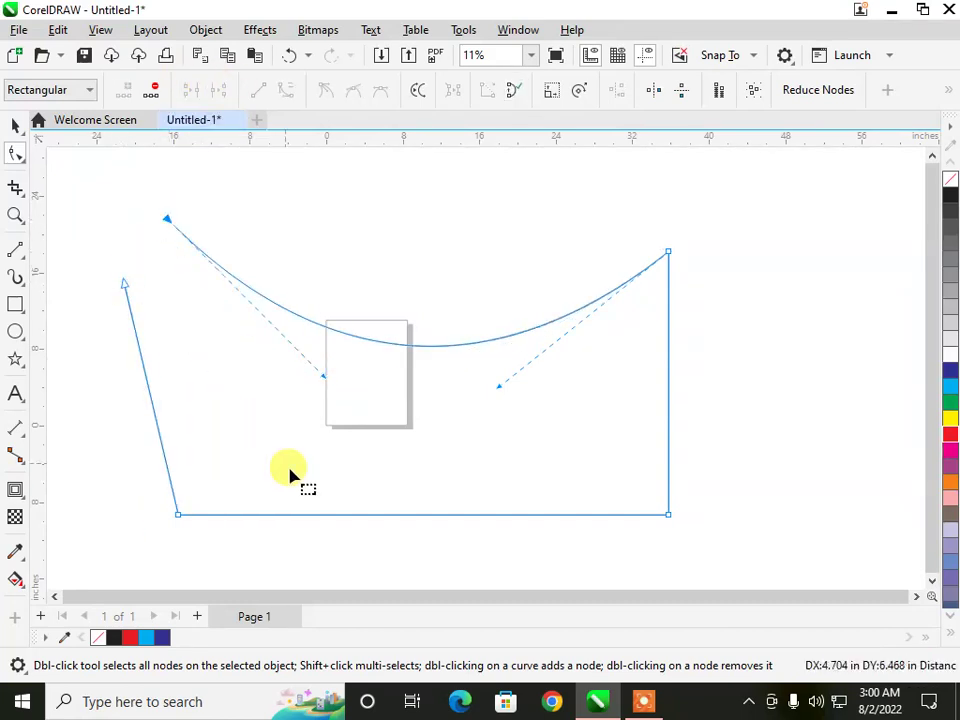
{"action": "left_click", "coordinate": [381, 418]}
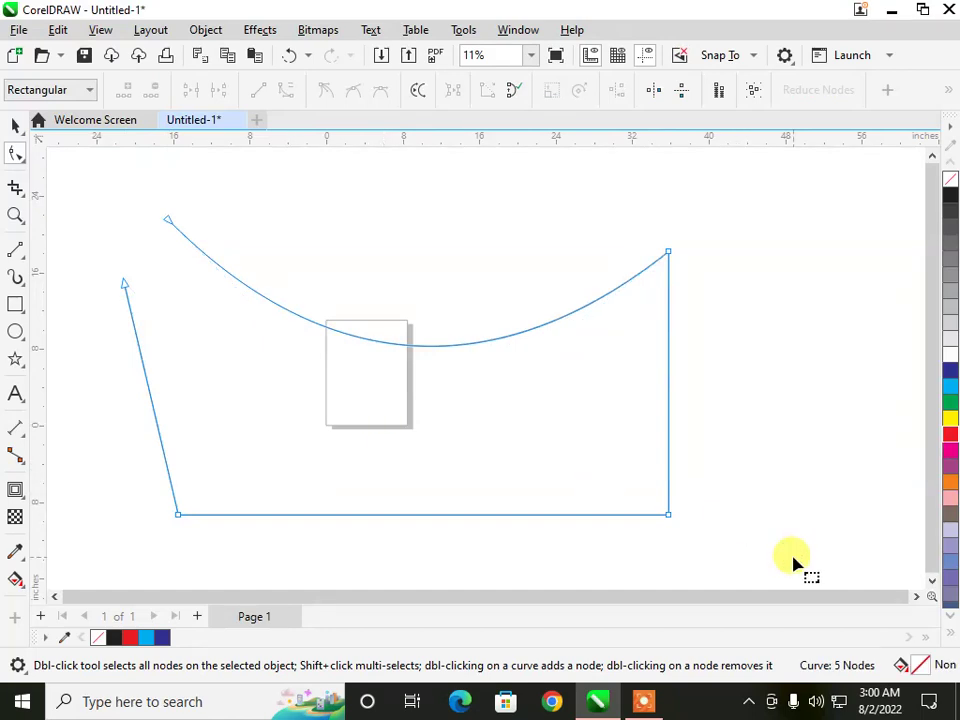
Select all nodes of the broken curve and try to join its open ends using Join Curves in Extend mode with a 0.1" gap tolerance
{"action": "left_click_drag", "start_coordinate": [793, 563], "coordinate": [83, 203]}
{"action": "left_click", "coordinate": [203, 30]}
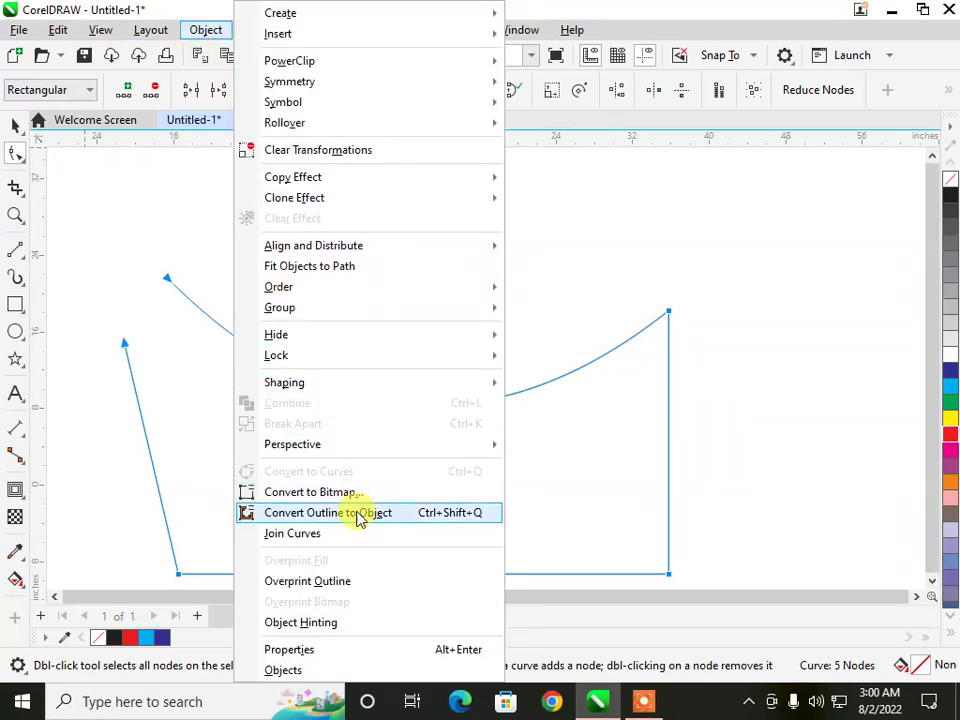
{"action": "left_click", "coordinate": [336, 537]}
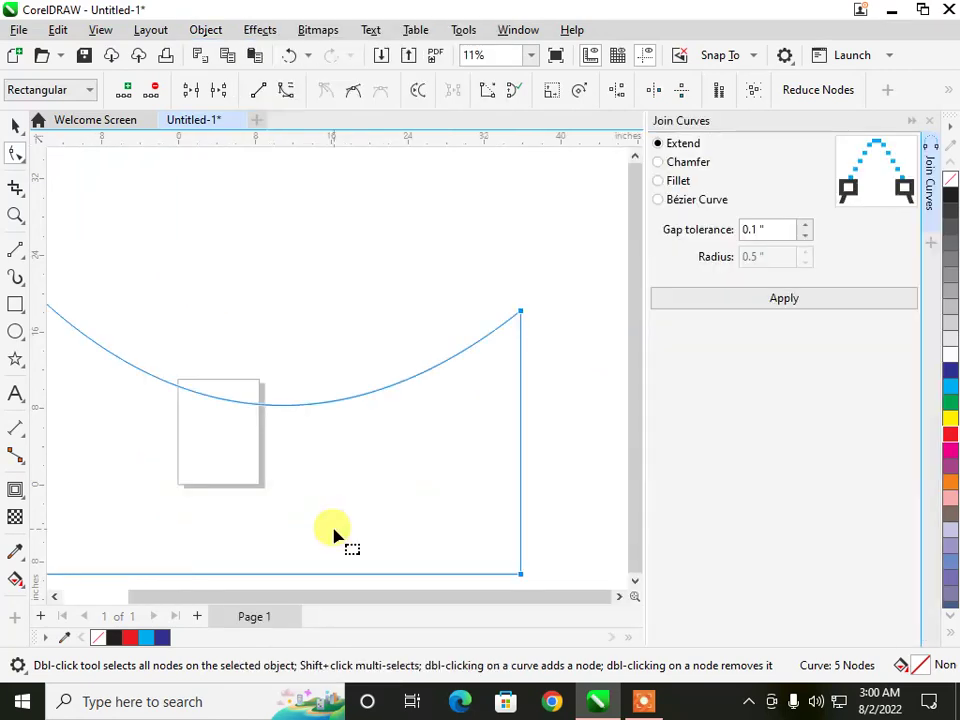
{"action": "left_click", "coordinate": [771, 298]}
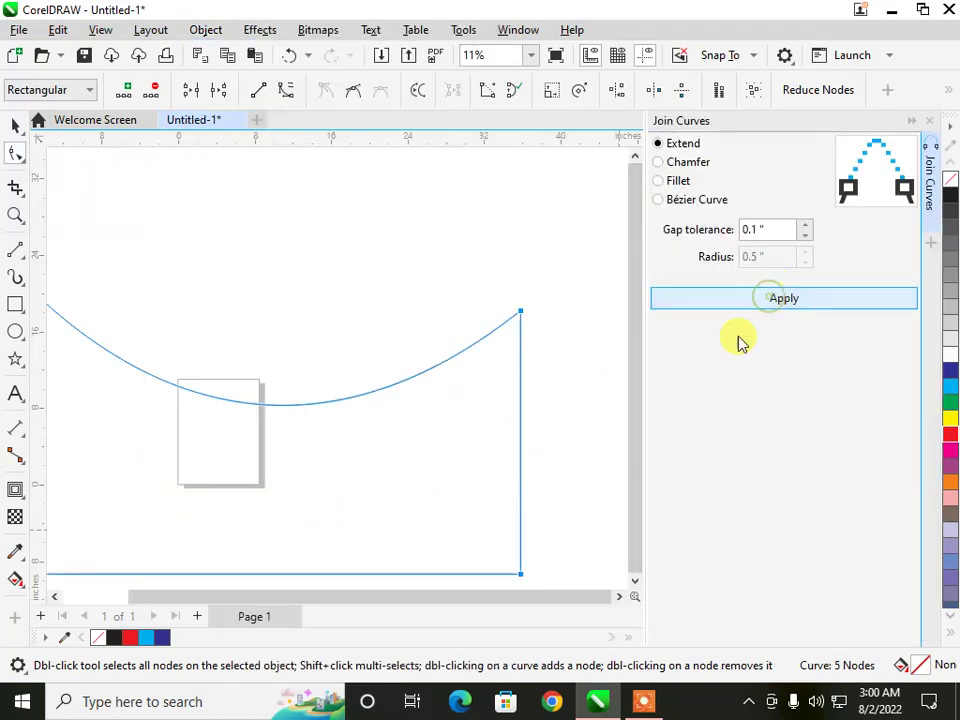
{"action": "left_click_drag", "start_coordinate": [529, 598], "coordinate": [422, 612]}
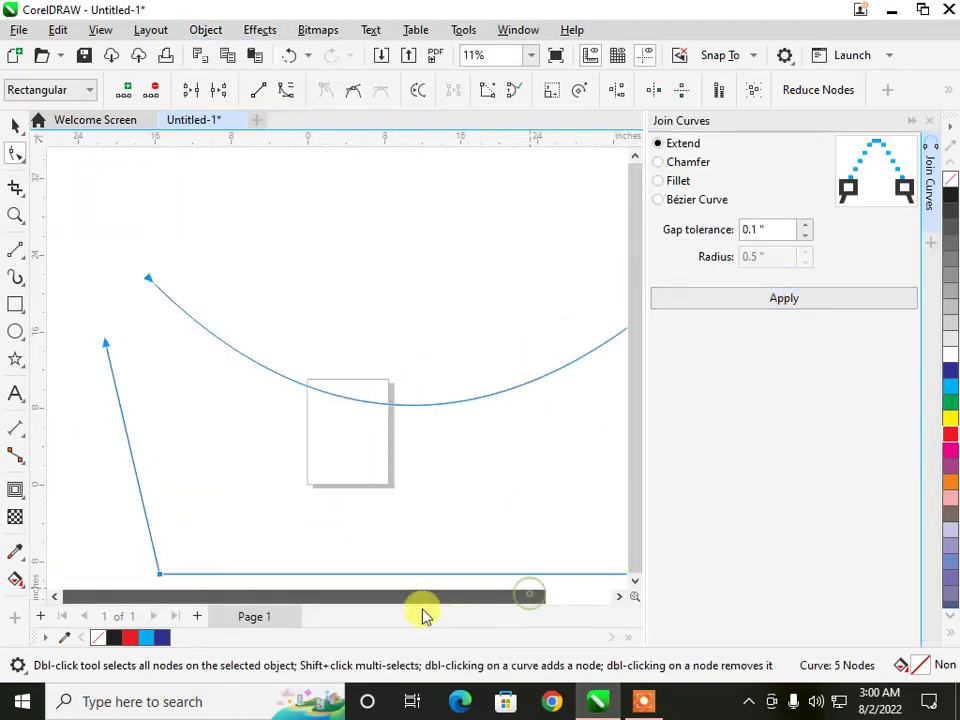
Try to join the open ends using the Chamfer, Fillet with 0.5" radius, and Bézier Curve modes at a 0.1" gap tolerance
{"action": "left_click", "coordinate": [680, 164]}
{"action": "left_click", "coordinate": [689, 302]}
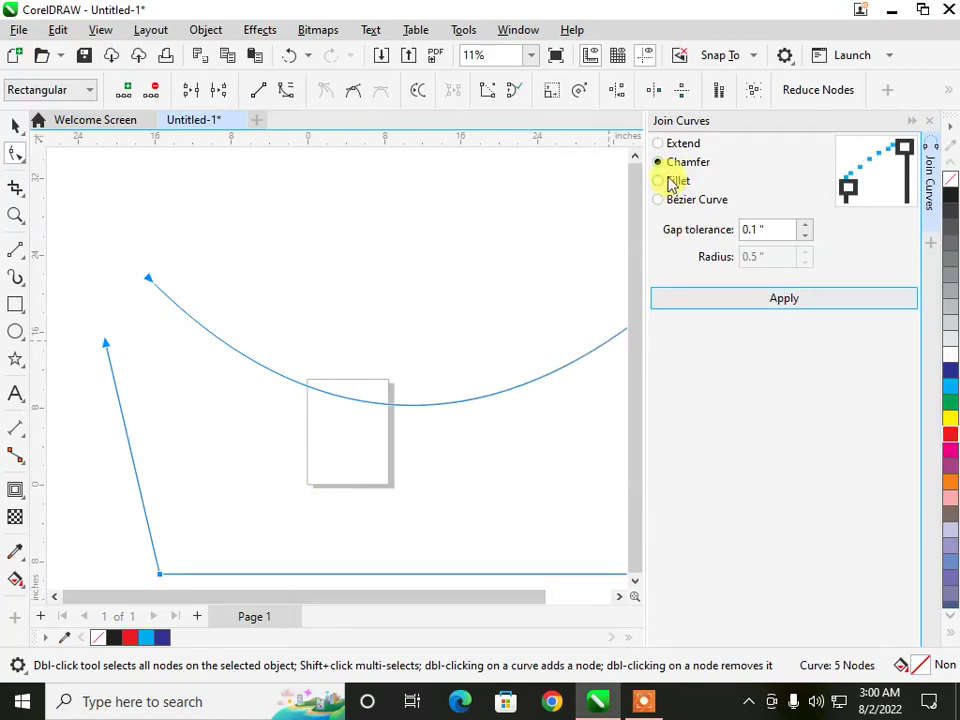
{"action": "left_click", "coordinate": [674, 181]}
{"action": "left_click", "coordinate": [686, 297]}
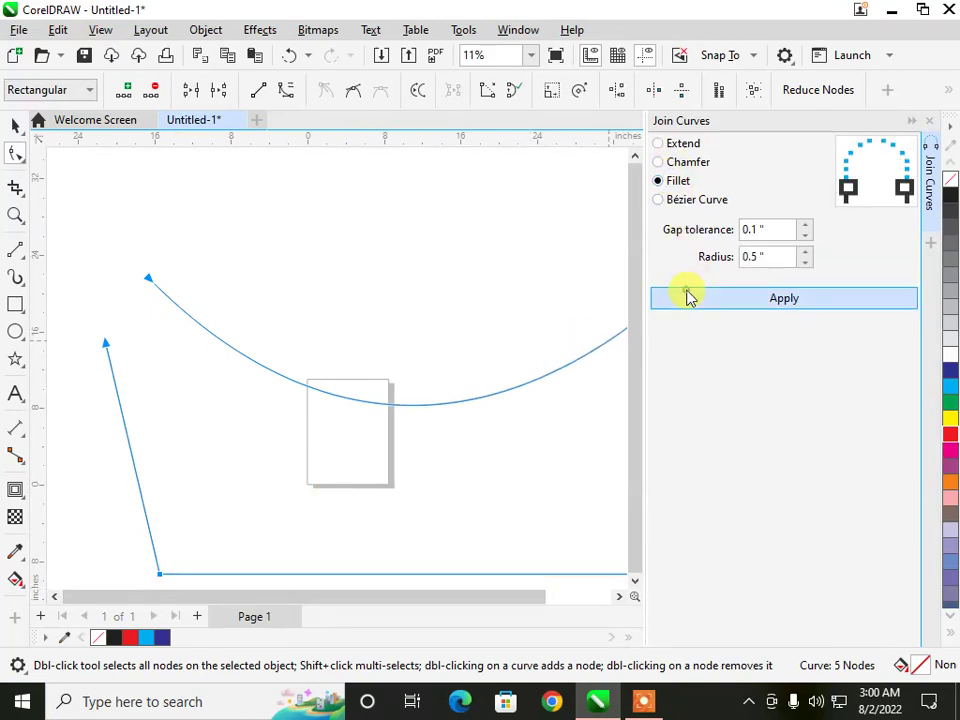
{"action": "left_click", "coordinate": [660, 200]}
{"action": "left_click", "coordinate": [687, 302]}
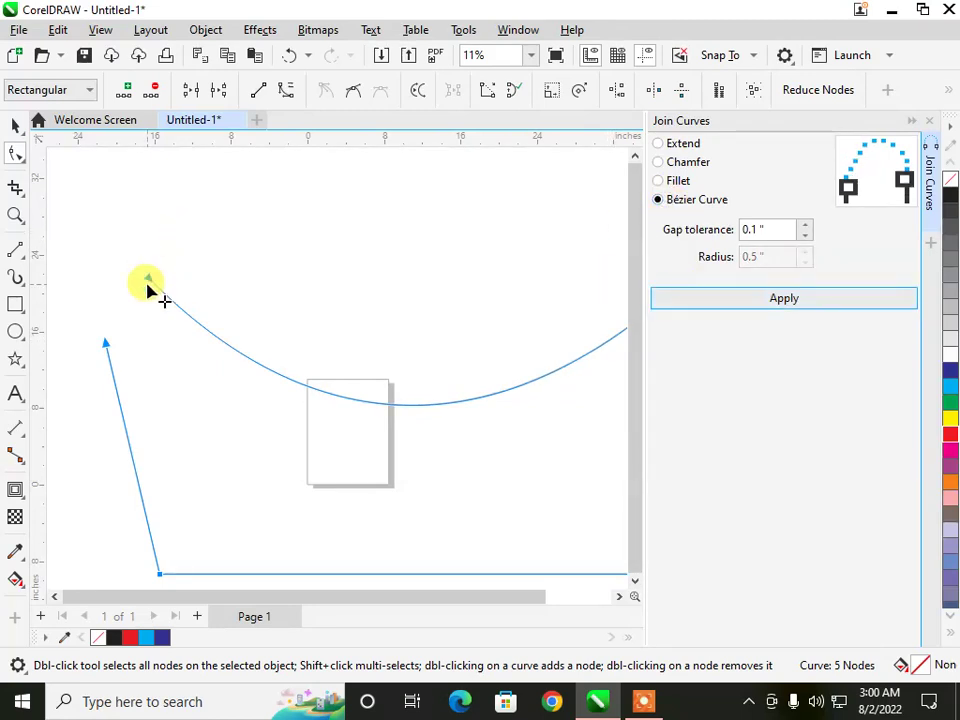
Move the whole open curve slightly downward, set the Join Curves mode to Extend, and close the join settings
{"action": "left_click_drag", "start_coordinate": [147, 280], "coordinate": [141, 323]}
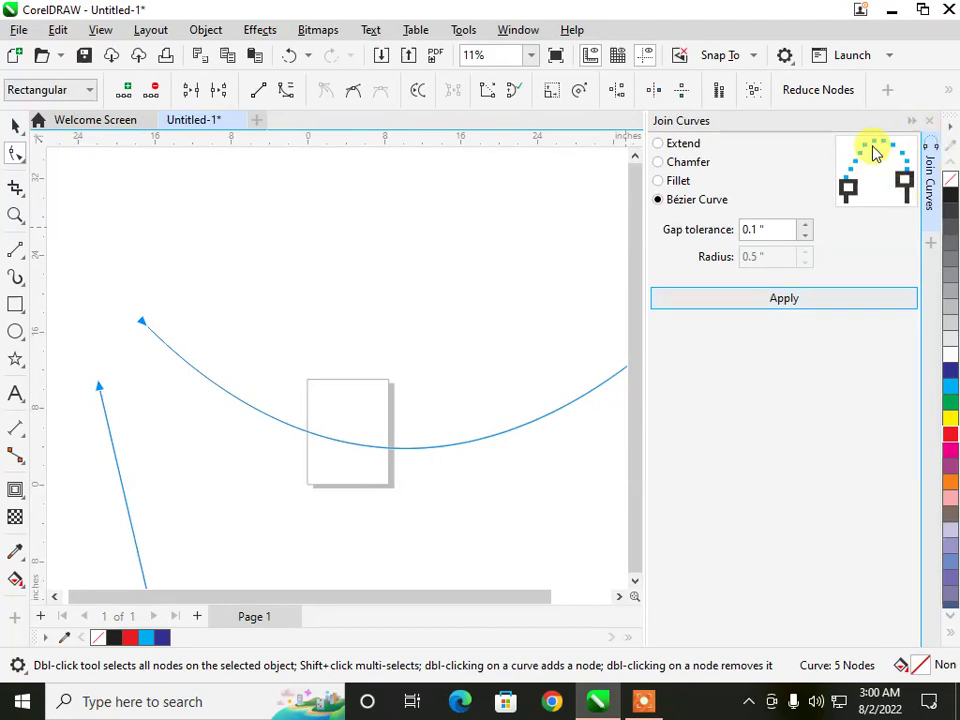
{"action": "left_click", "coordinate": [680, 143]}
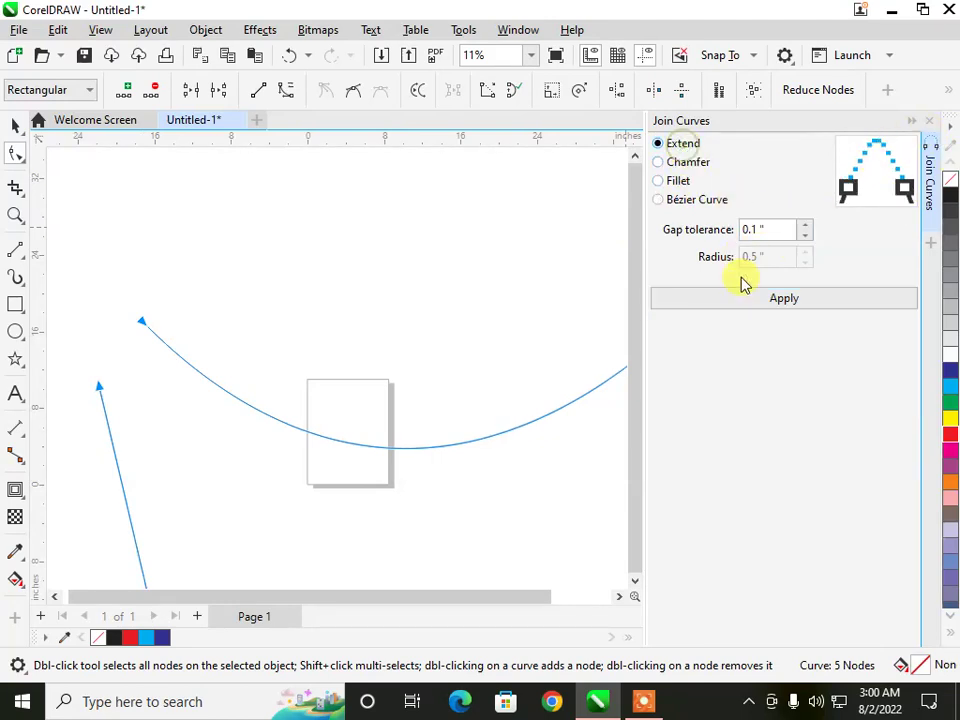
{"action": "left_click", "coordinate": [929, 121]}
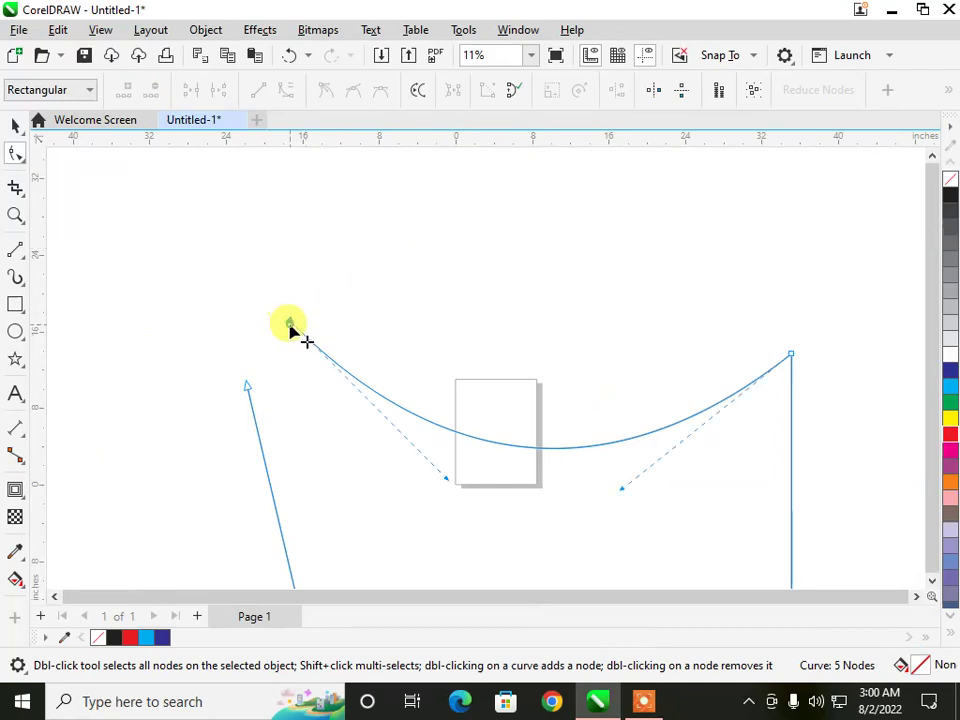
Close the shape by moving the curved edge's loose end node onto the other open end, and fill the shape with dark blue
{"action": "left_click_drag", "start_coordinate": [289, 326], "coordinate": [250, 386]}
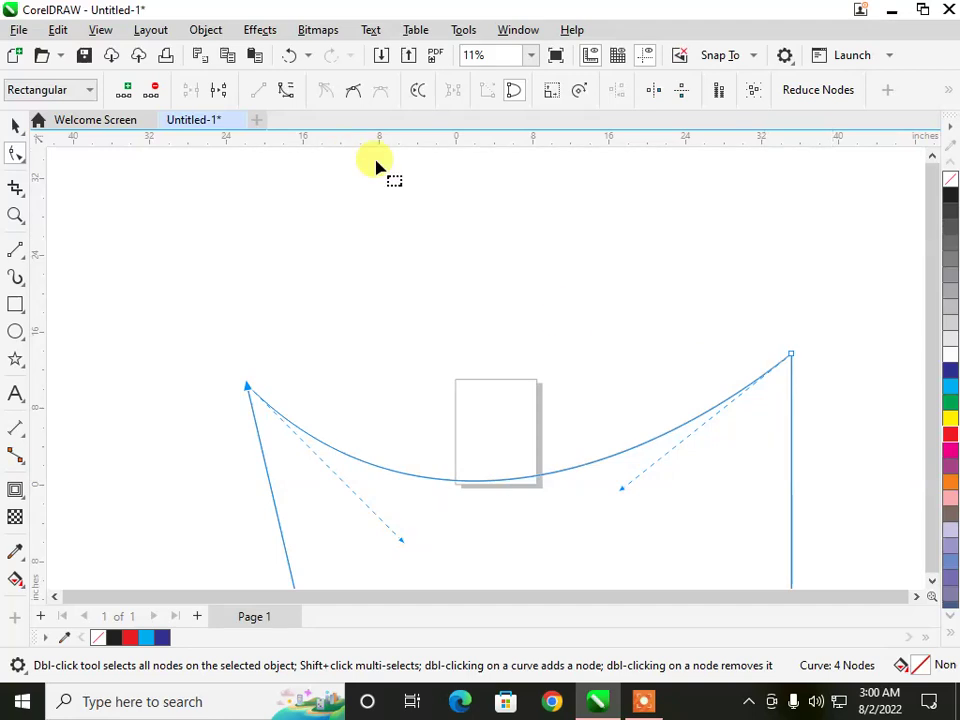
{"action": "scroll", "coordinate": [439, 274], "scroll_direction": "down", "scroll_amount": 3}
{"action": "left_click", "coordinate": [951, 372]}
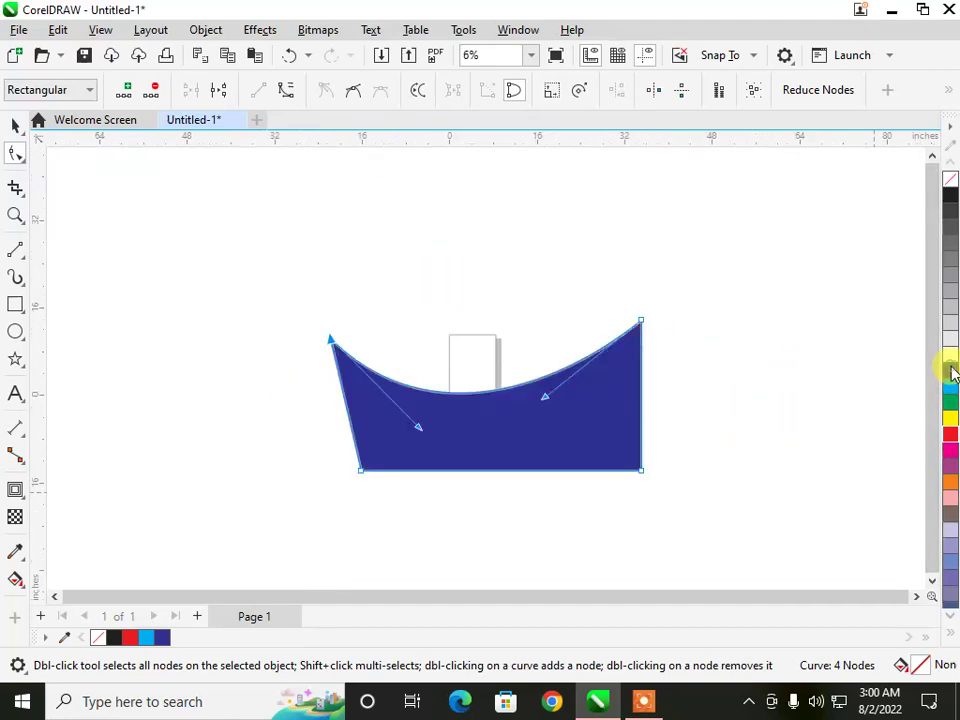
Delete the filled dark blue shape from the drawing
{"action": "left_click", "coordinate": [17, 123]}
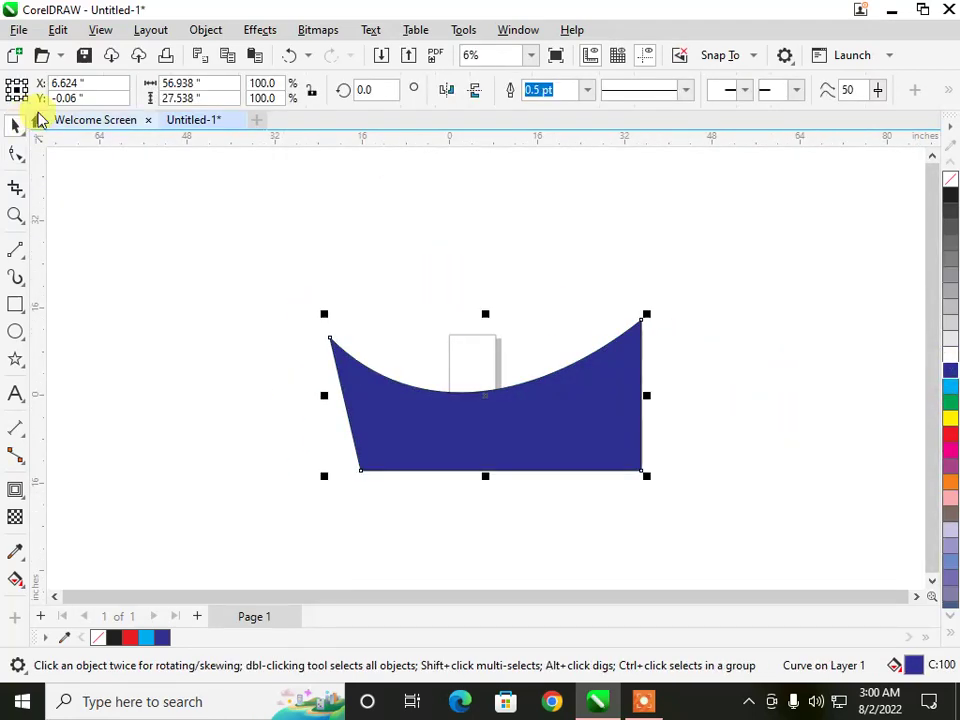
{"action": "key", "text": "Delete"}
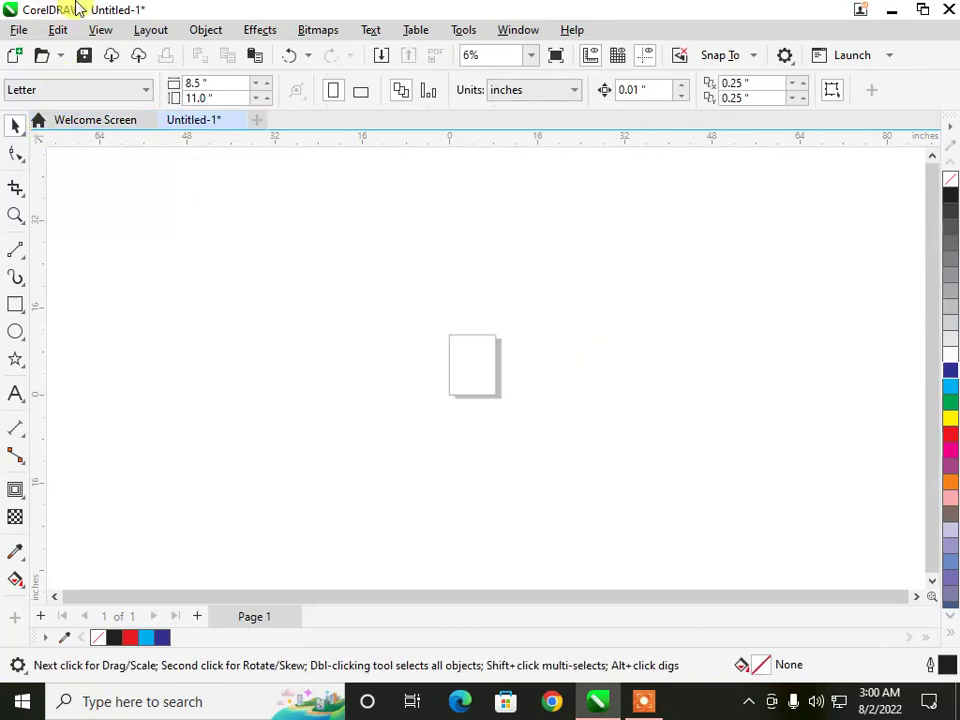
{"action": "left_click", "coordinate": [192, 29]}
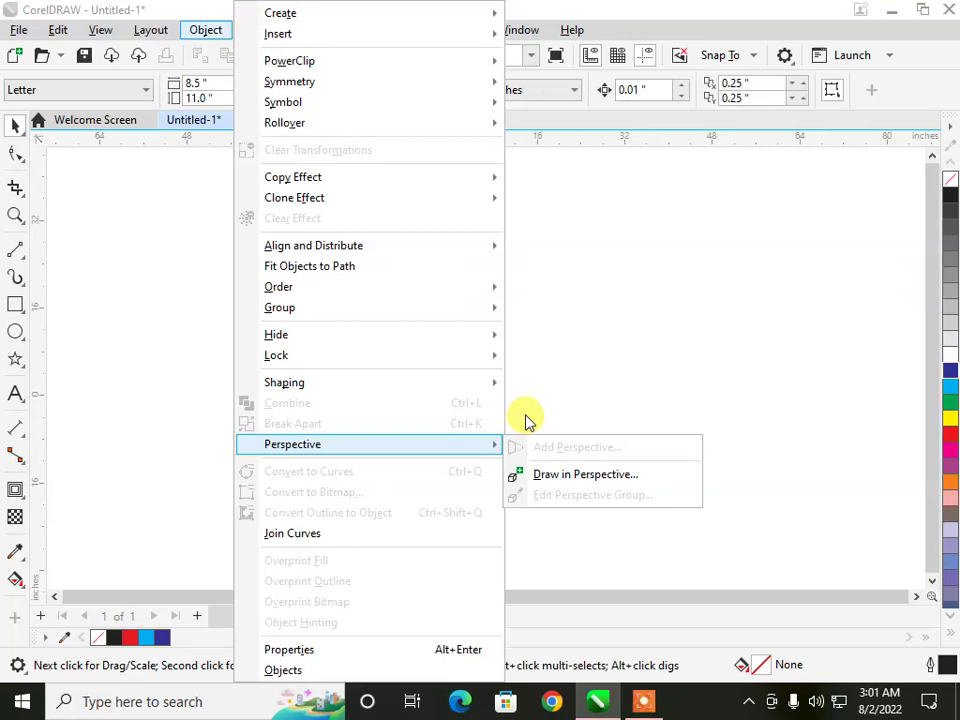
{"action": "key", "text": "Escape"}
{"action": "key", "text": "Escape"}
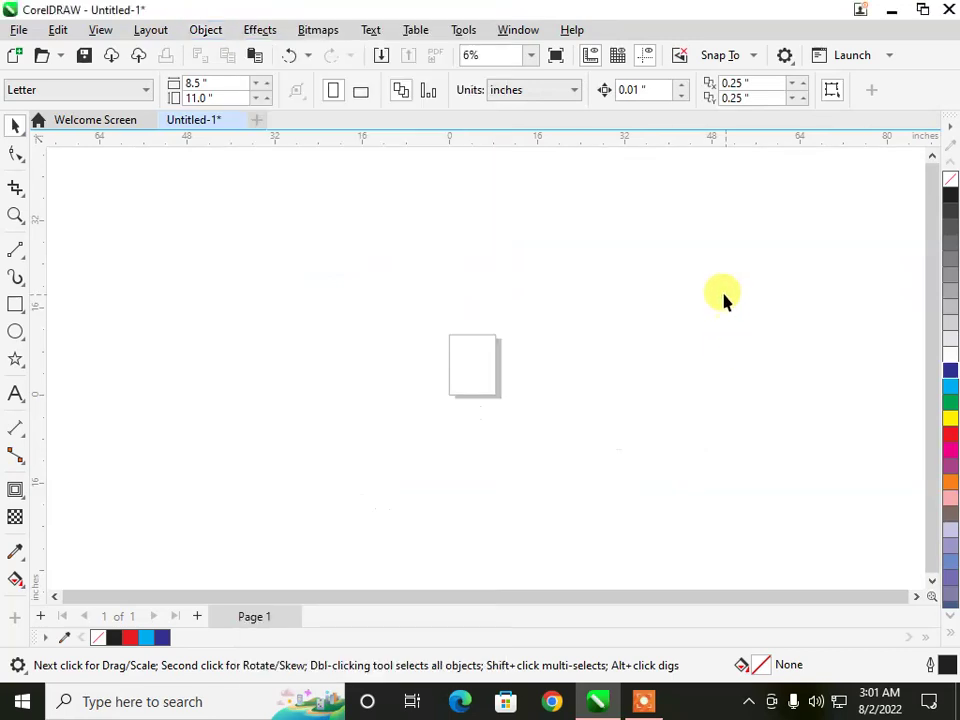
{"action": "scroll", "coordinate": [391, 400], "scroll_direction": "up", "scroll_amount": 1}
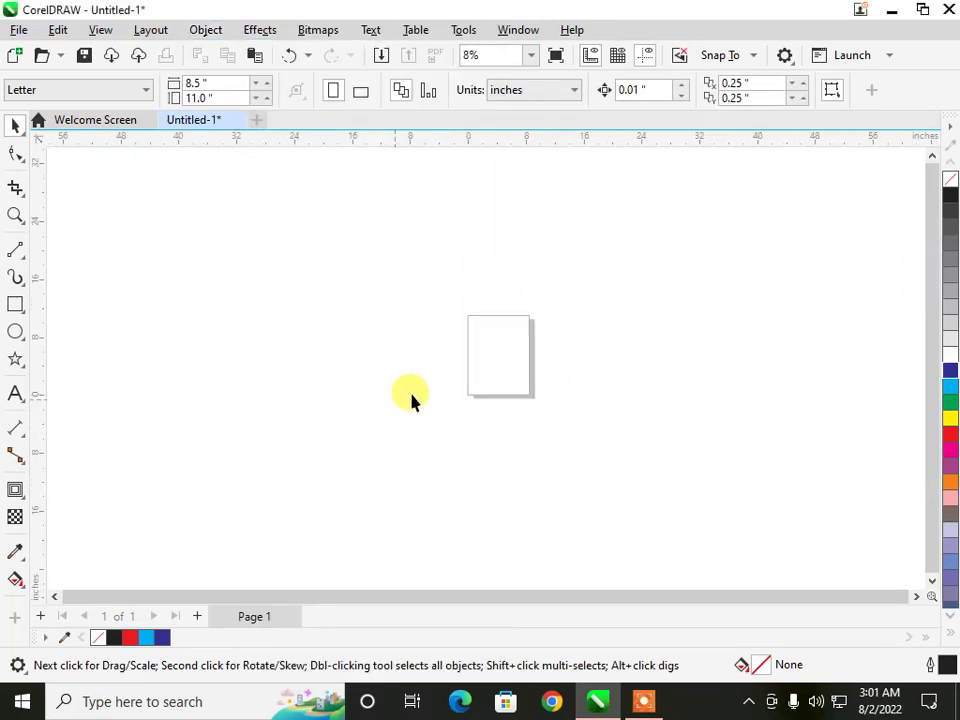
{"action": "scroll", "coordinate": [654, 364], "scroll_direction": "up", "scroll_amount": 2}
{"action": "scroll", "coordinate": [501, 336], "scroll_direction": "up", "scroll_amount": 1}
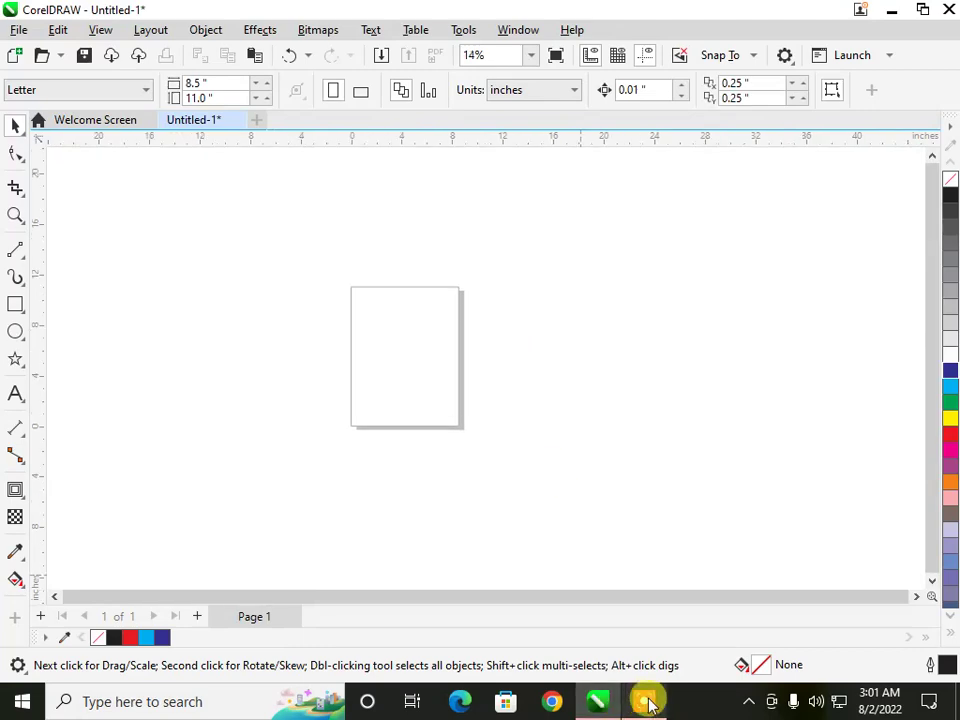